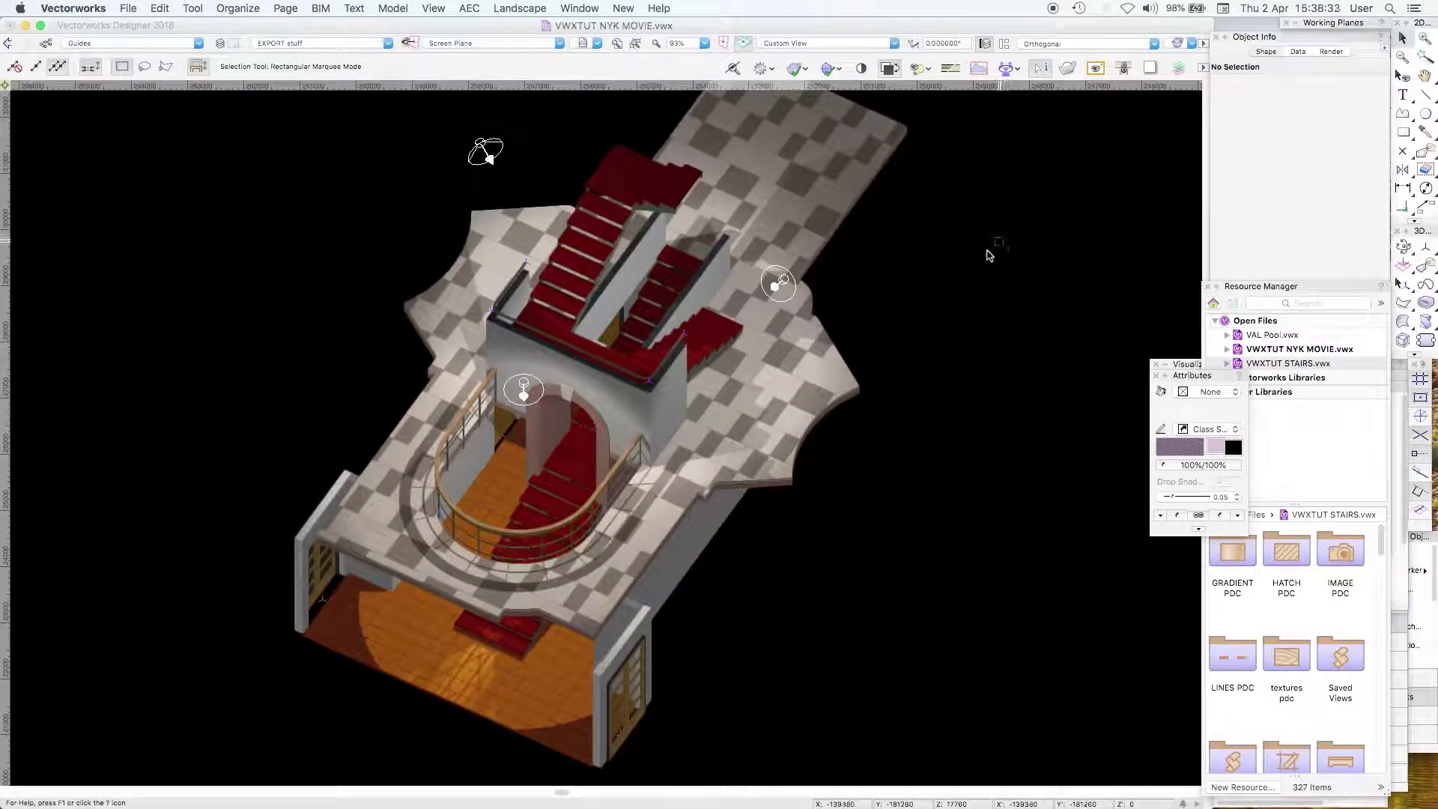
Step: Select the upper stair group and orbit and zoom to a top-down view of the stairs
click(685, 198)
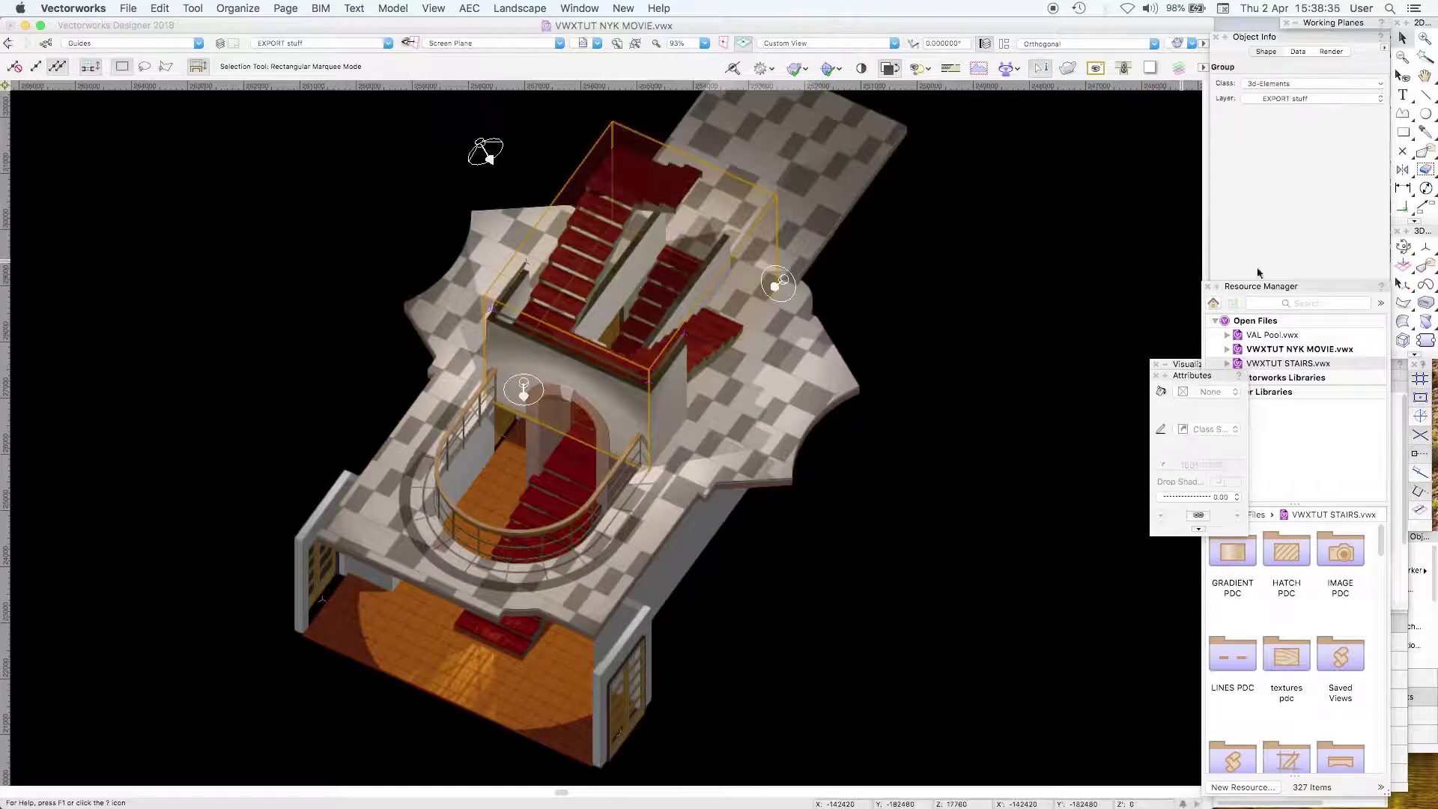
shift+middle_drag(484, 150, 574, 96)
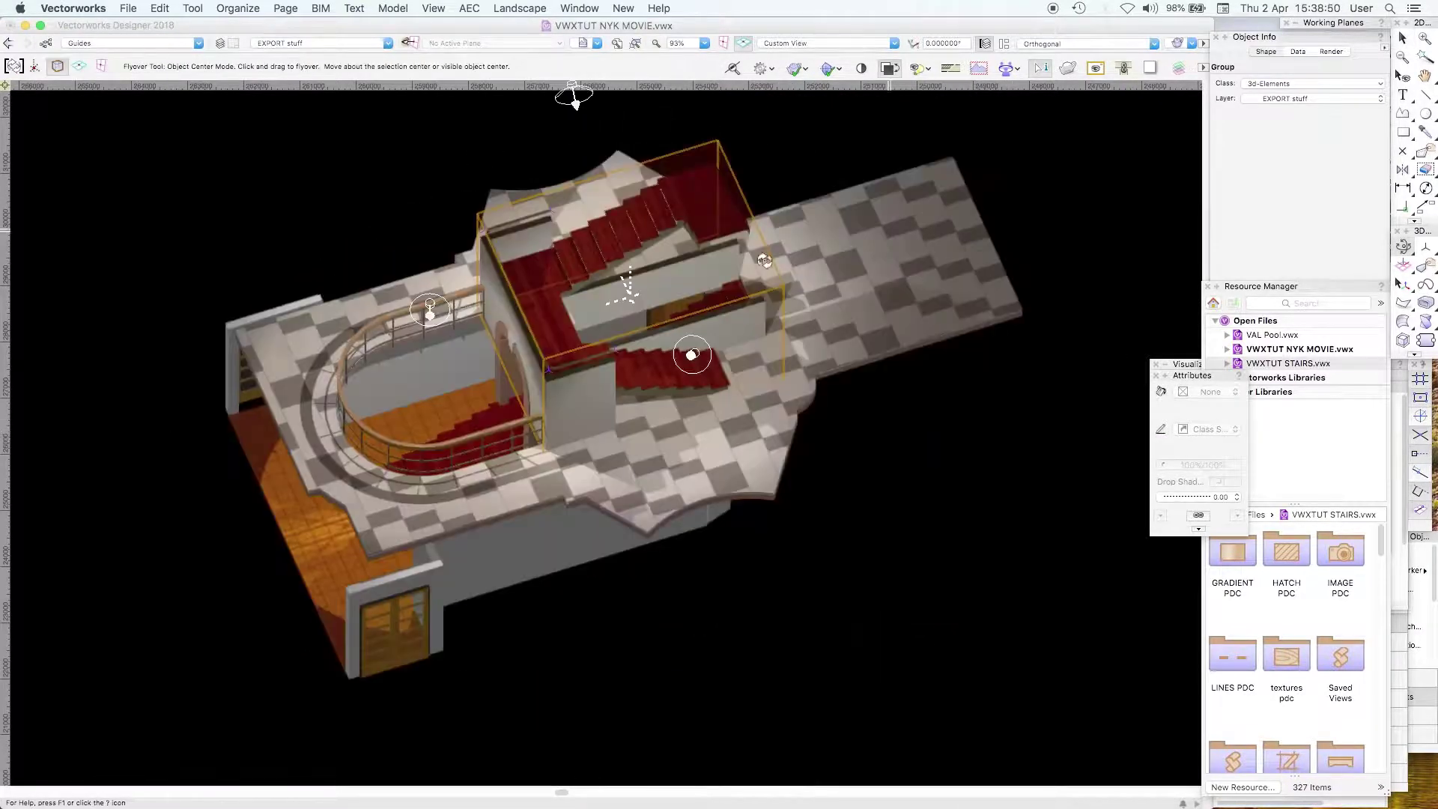
drag(574, 96, 668, 295)
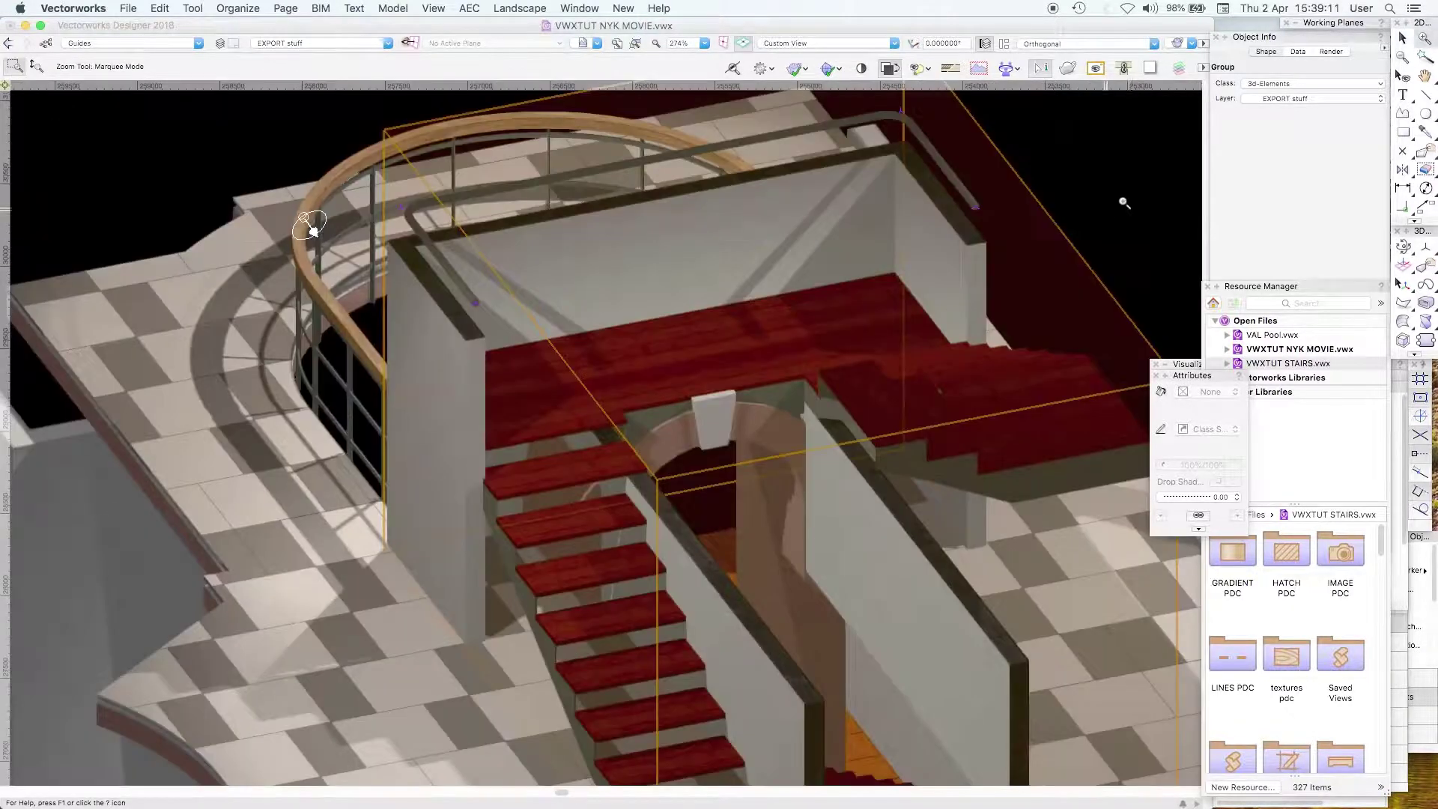
key(x)
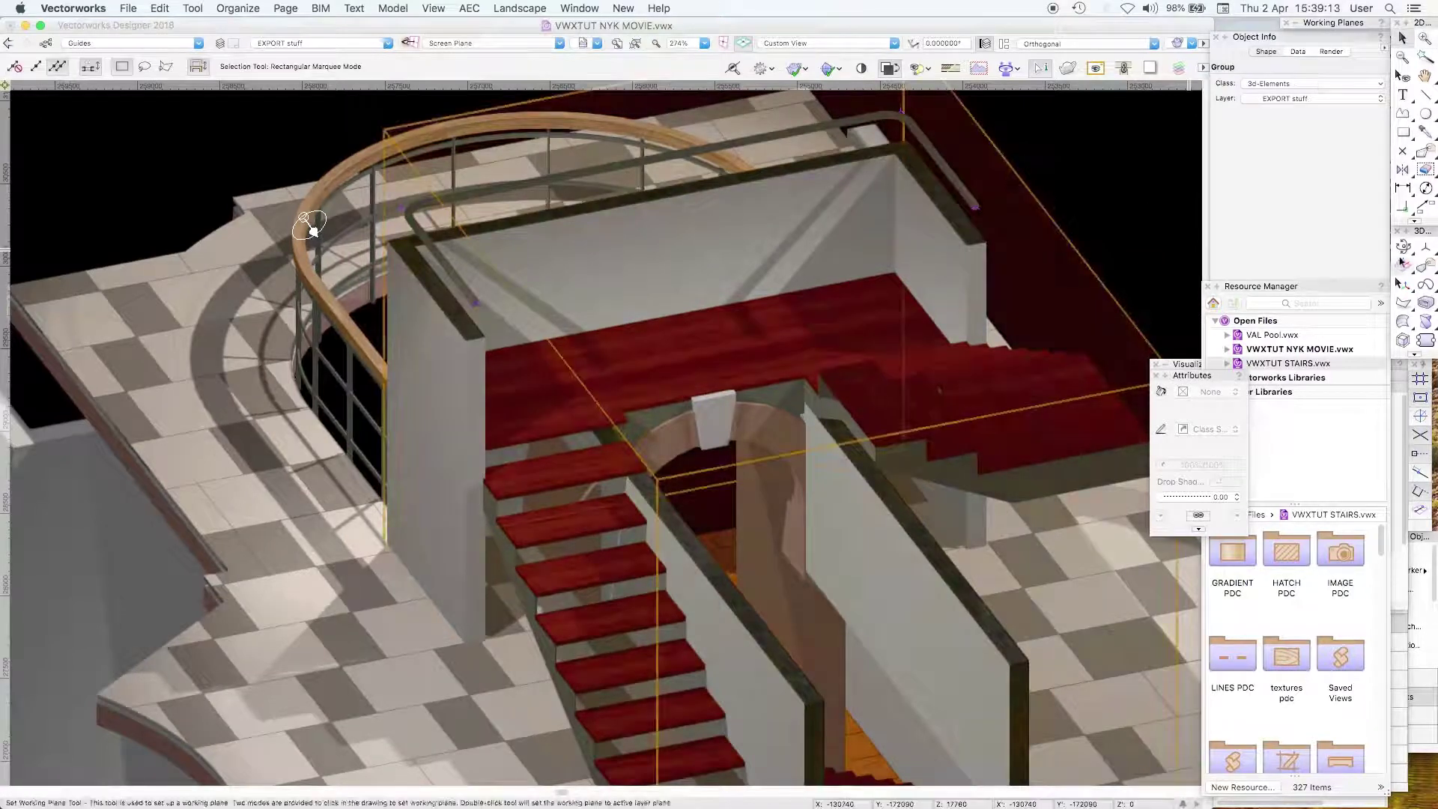
click(1404, 246)
drag(902, 369, 605, 335)
scroll(605, 336, down, 3)
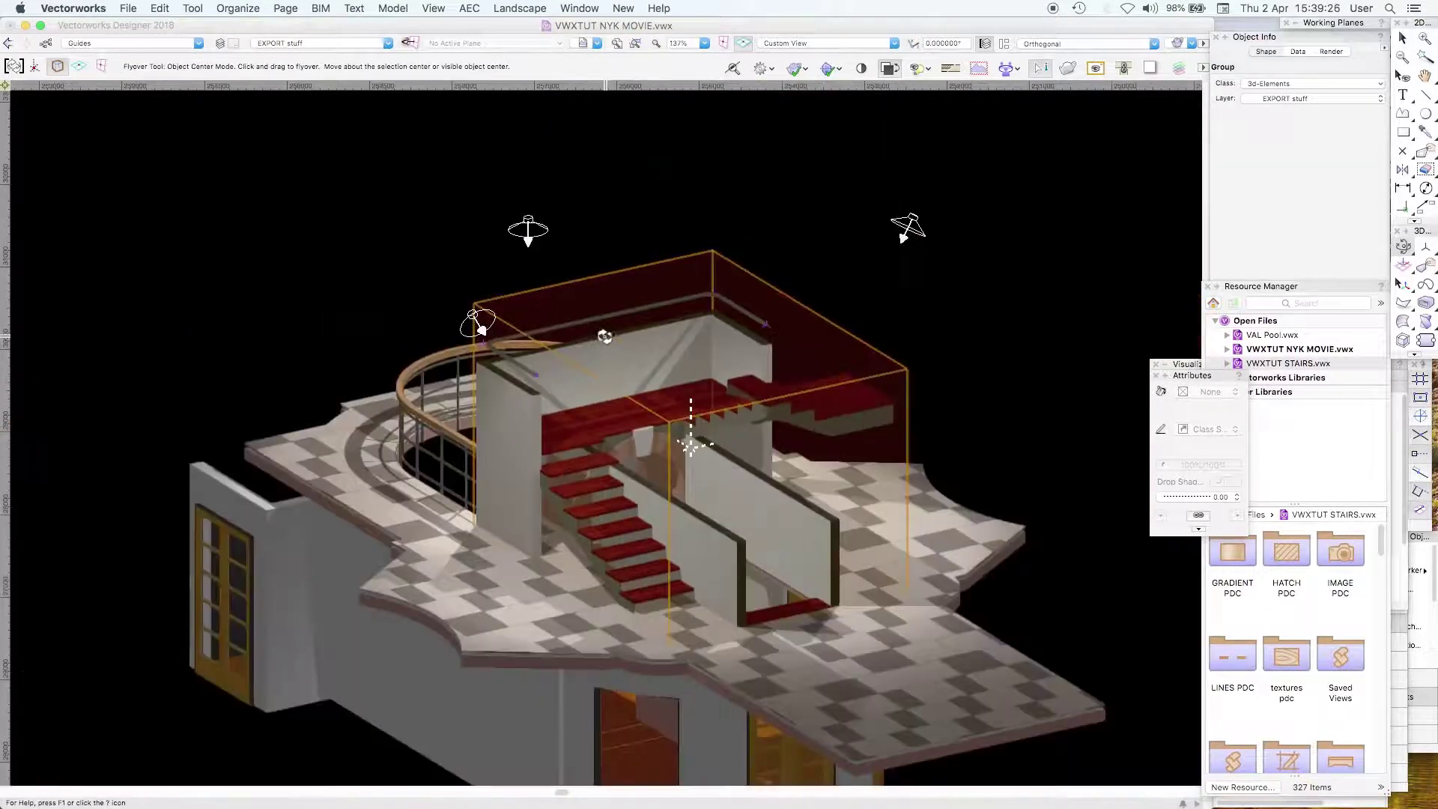
drag(910, 225, 777, 151)
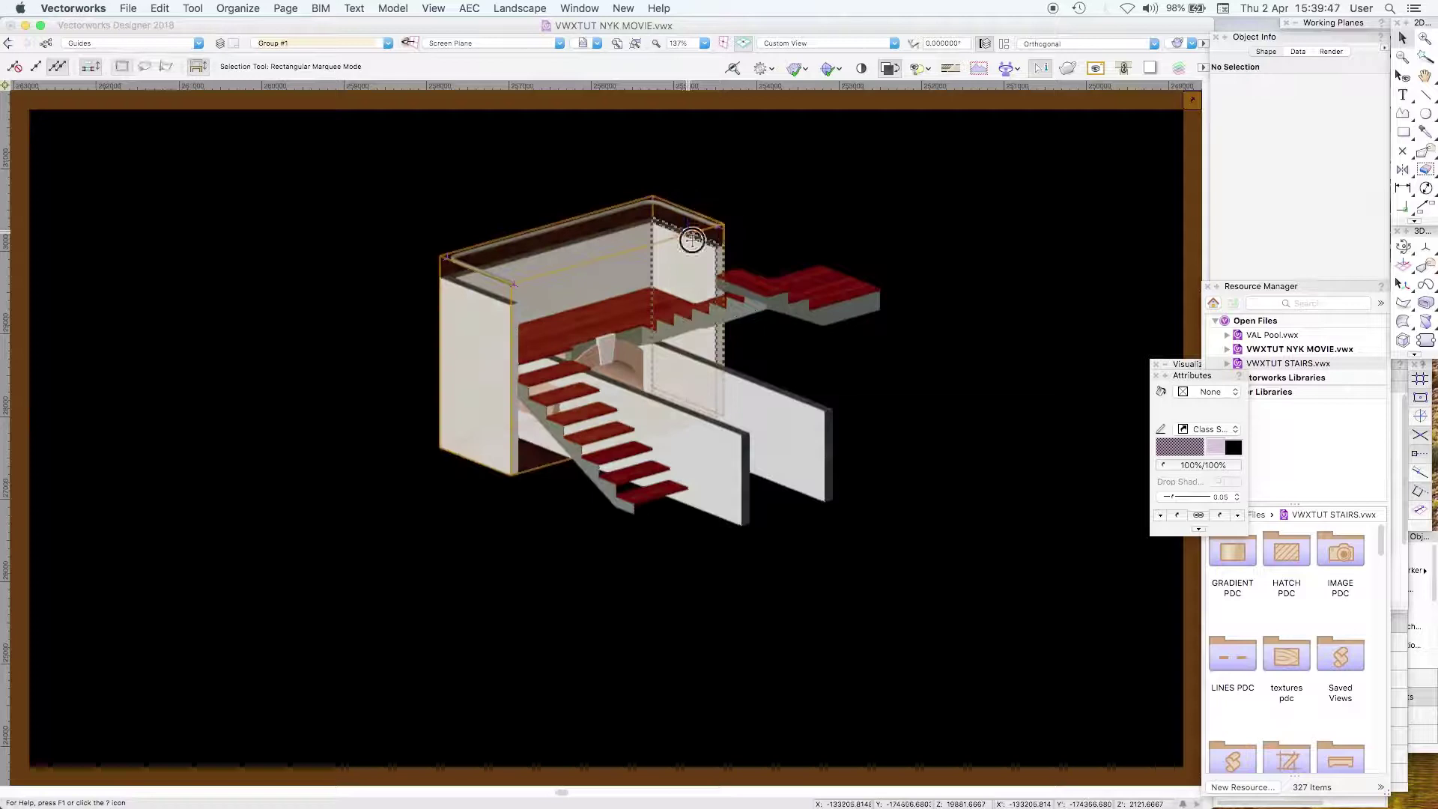
Step: Select the custom stair inside the group and show the Navigation class list
click(688, 233)
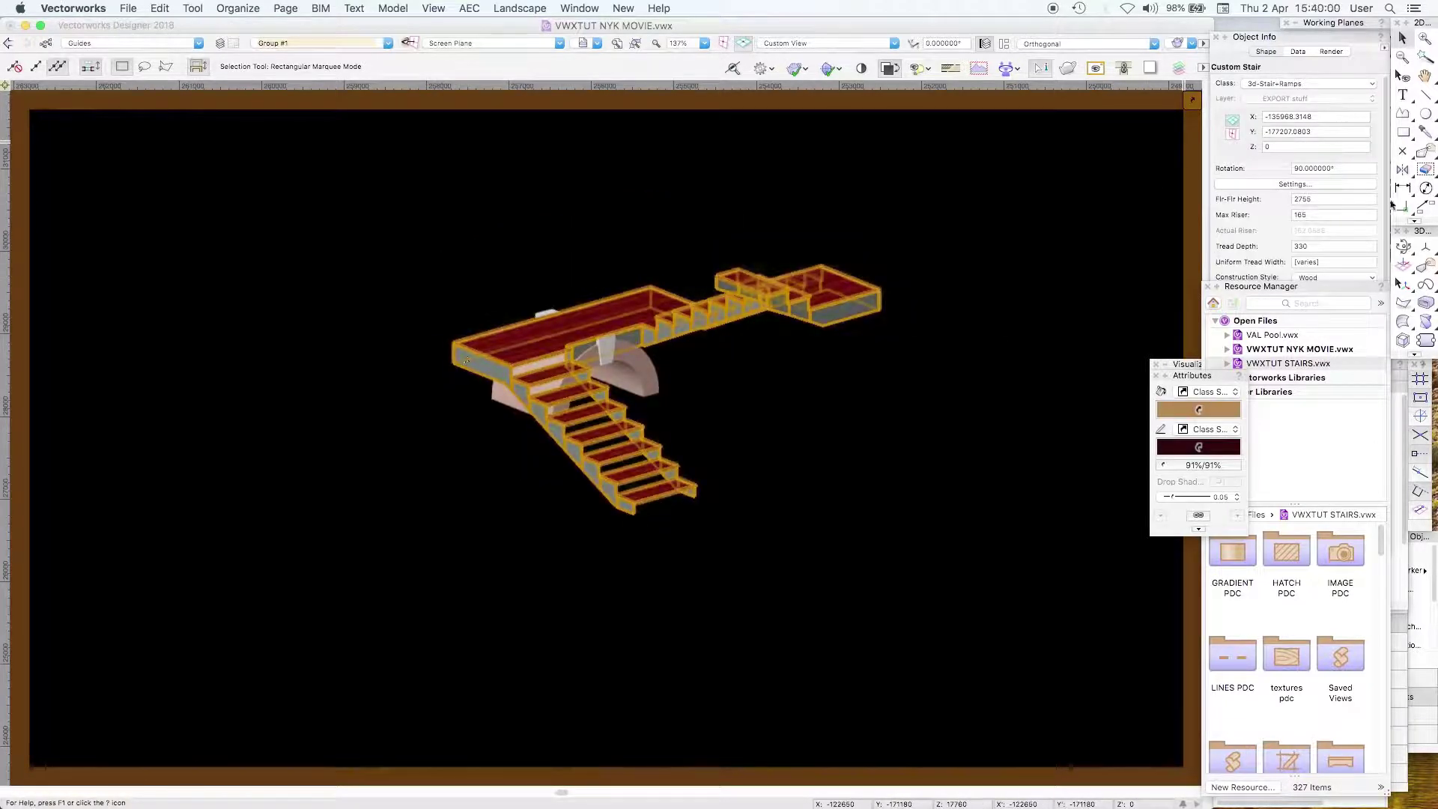
click(1403, 246)
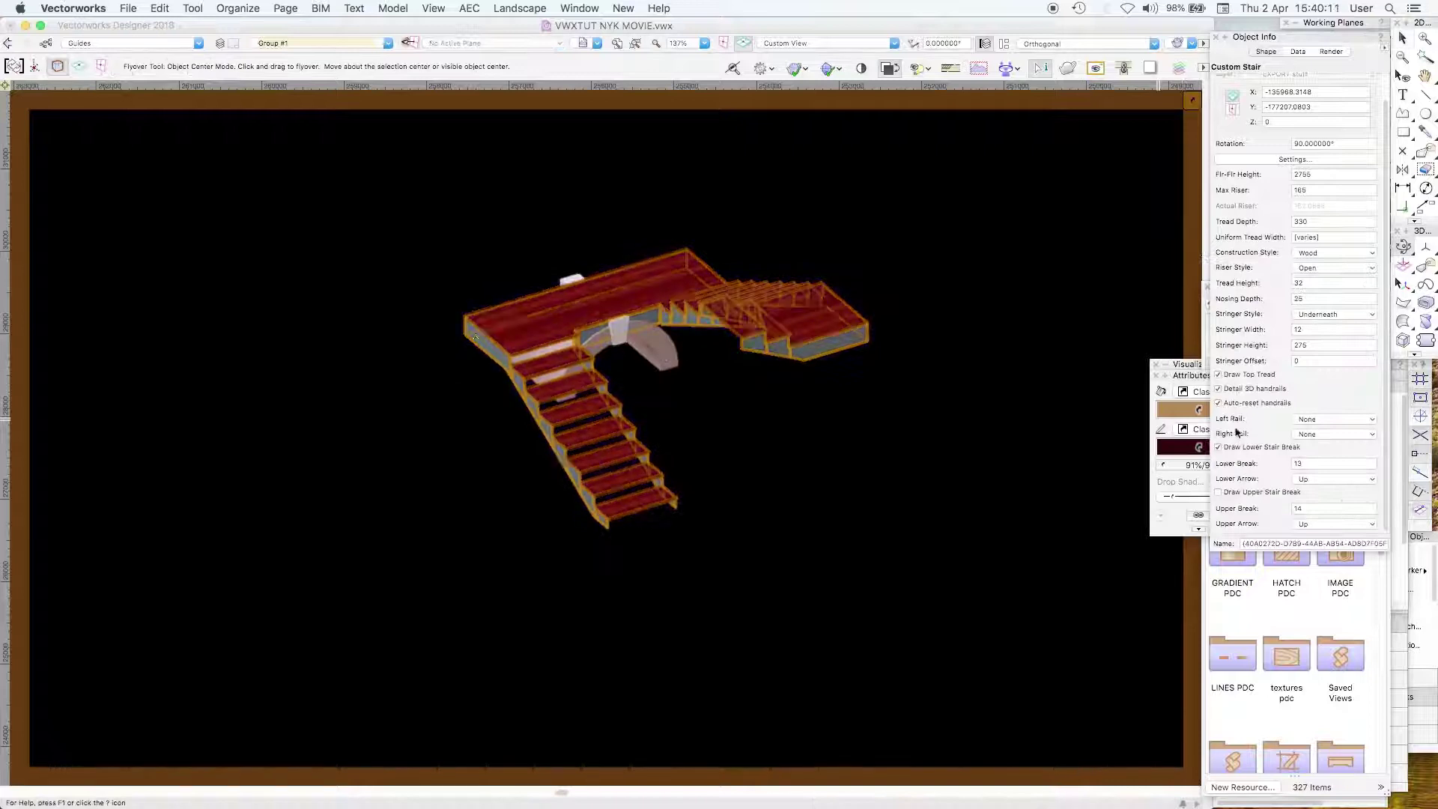
click(1383, 344)
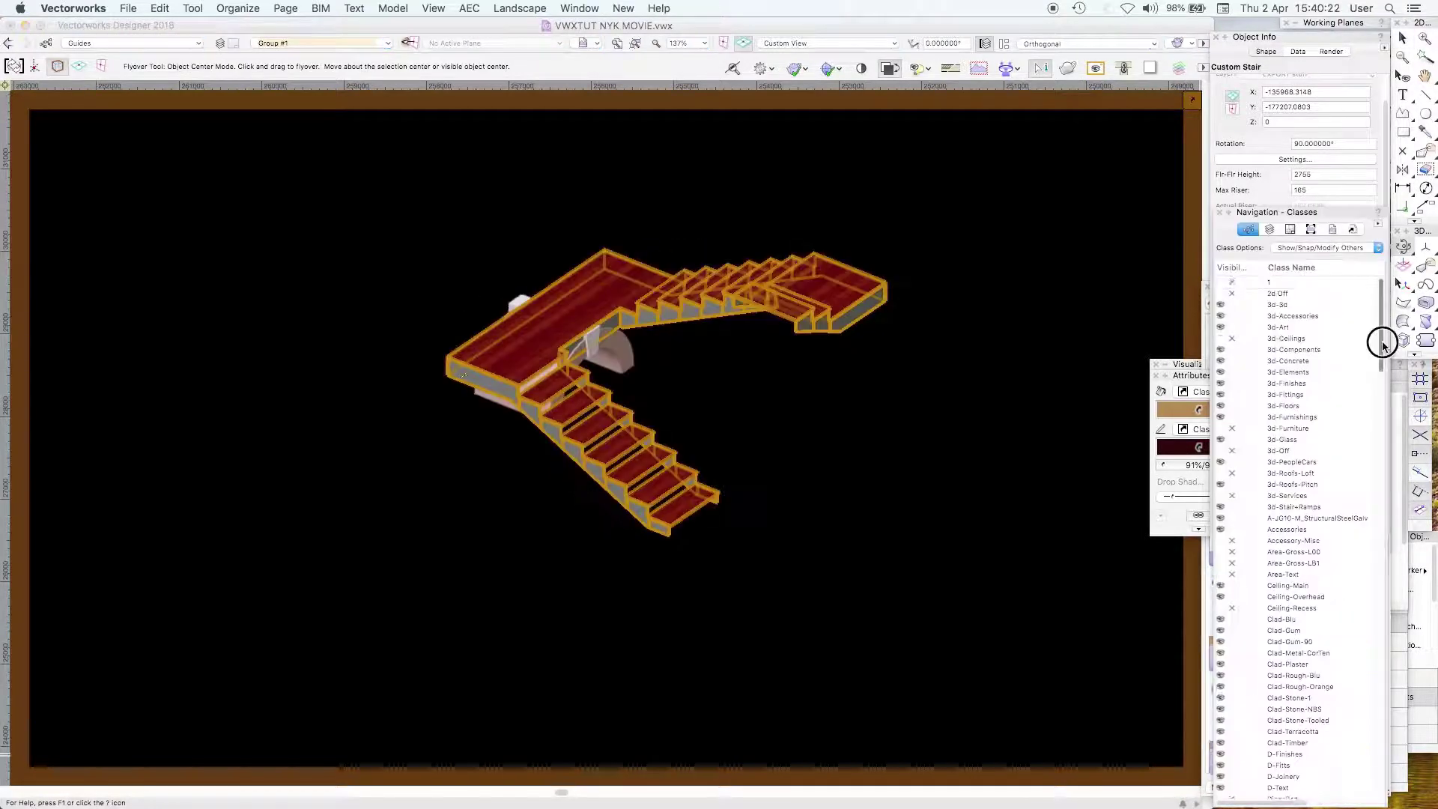
drag(1383, 344, 1371, 610)
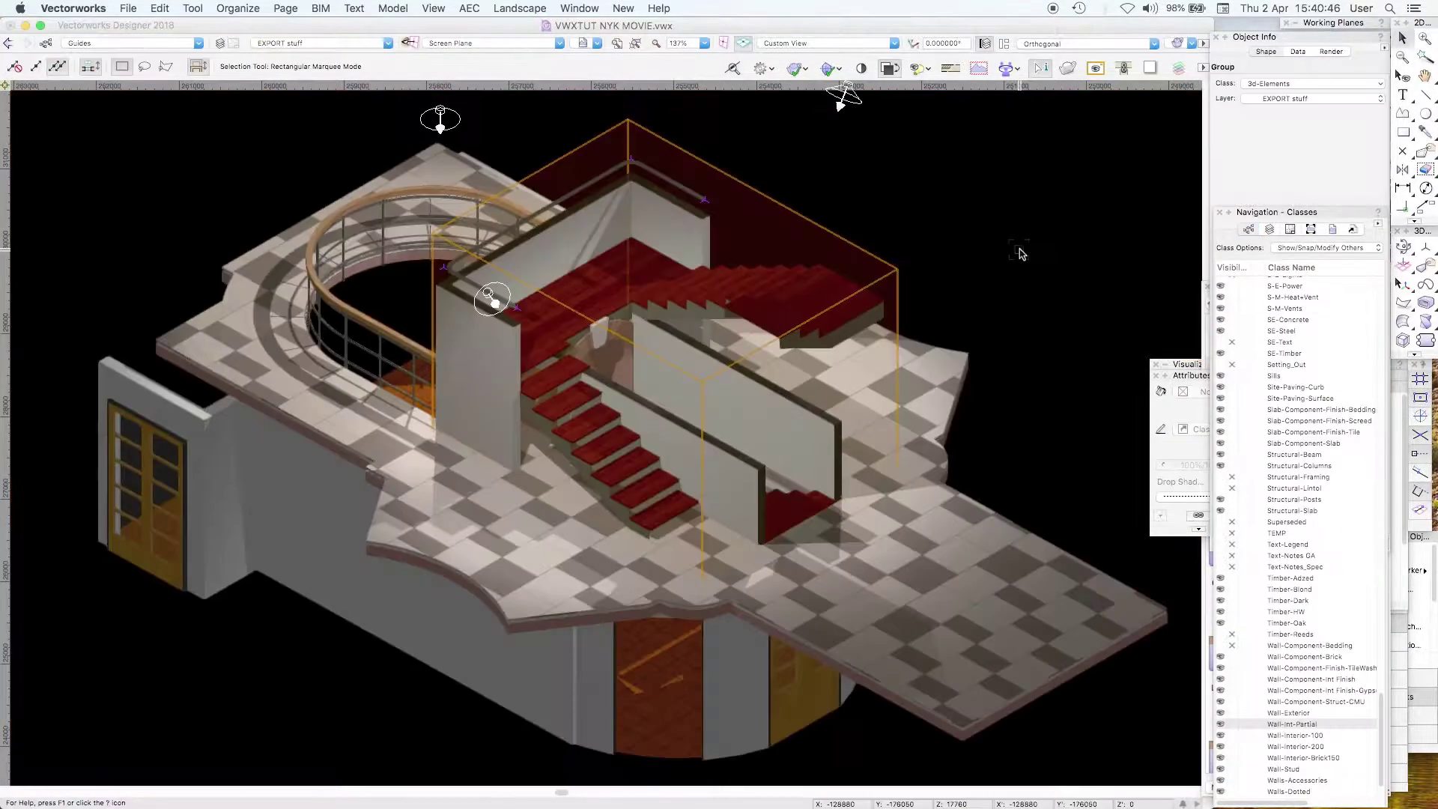
Step: Orbit the whole building to a top-down view and clear the selection
click(1403, 246)
drag(954, 356, 990, 643)
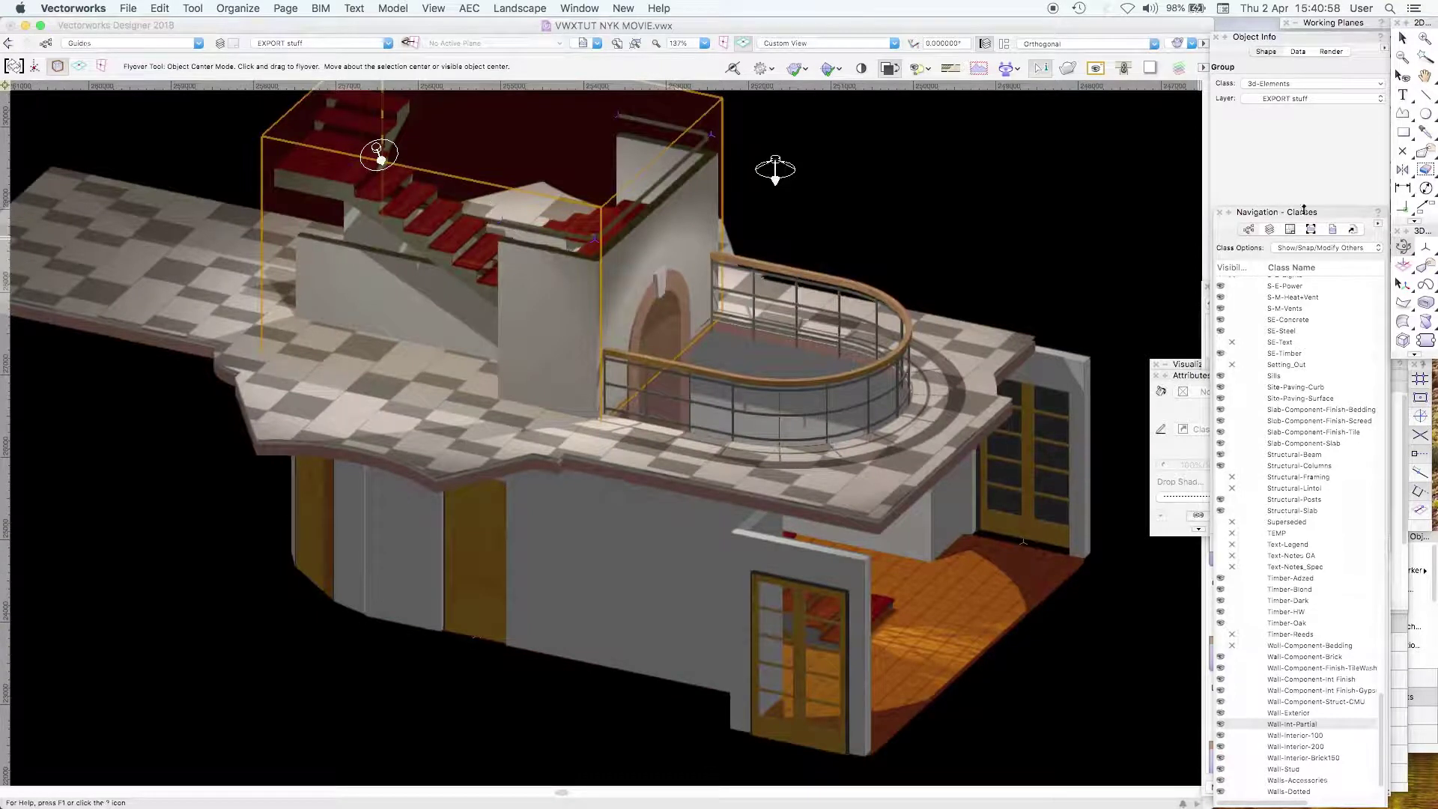
click(1403, 37)
click(1053, 204)
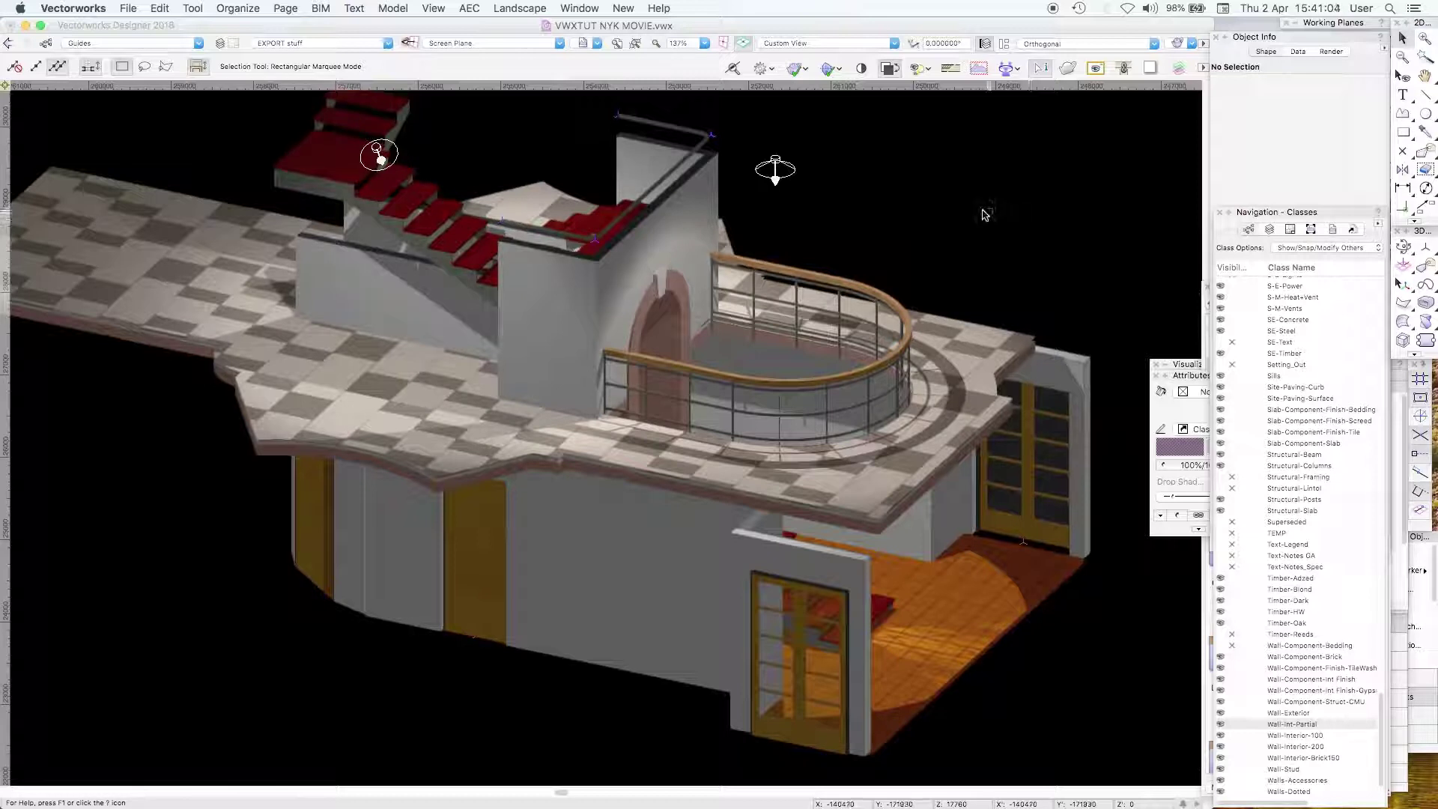
Step: Pan across the hotel and select the curved handrail around the stair opening
scroll(957, 225, up, 2)
scroll(957, 225, left, 3)
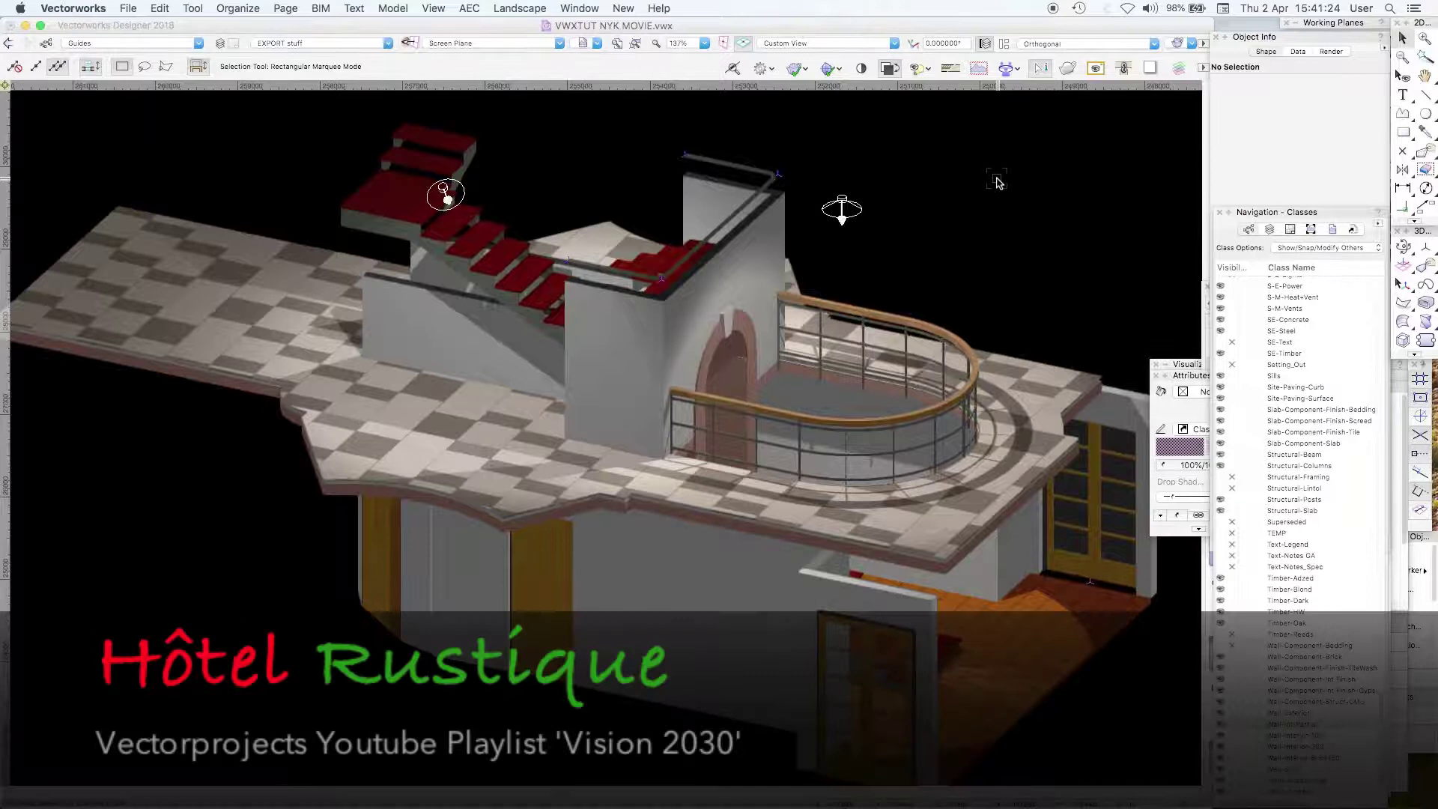
click(966, 311)
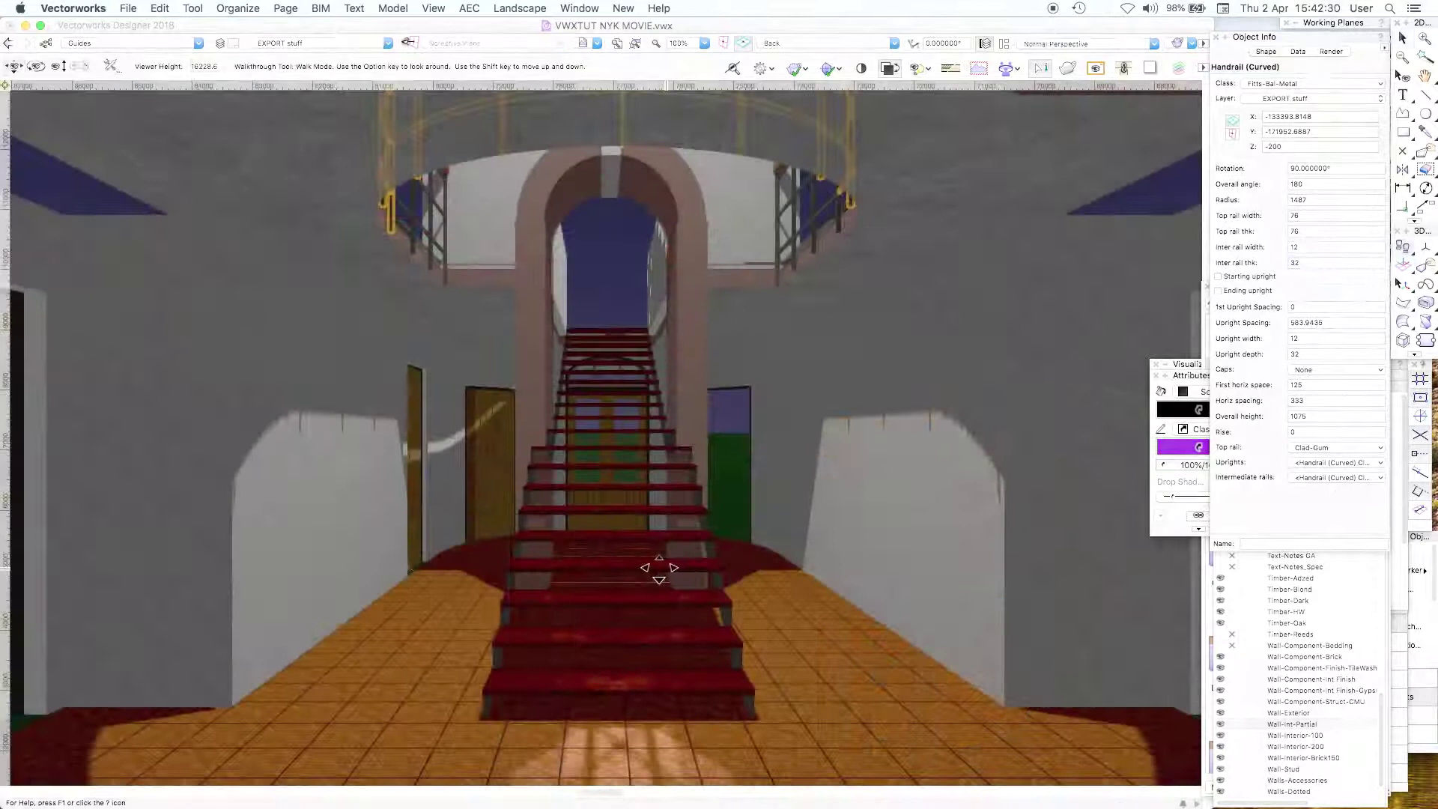
Step: Walk toward and up the central staircase in the perspective walkthrough
drag(637, 573, 639, 572)
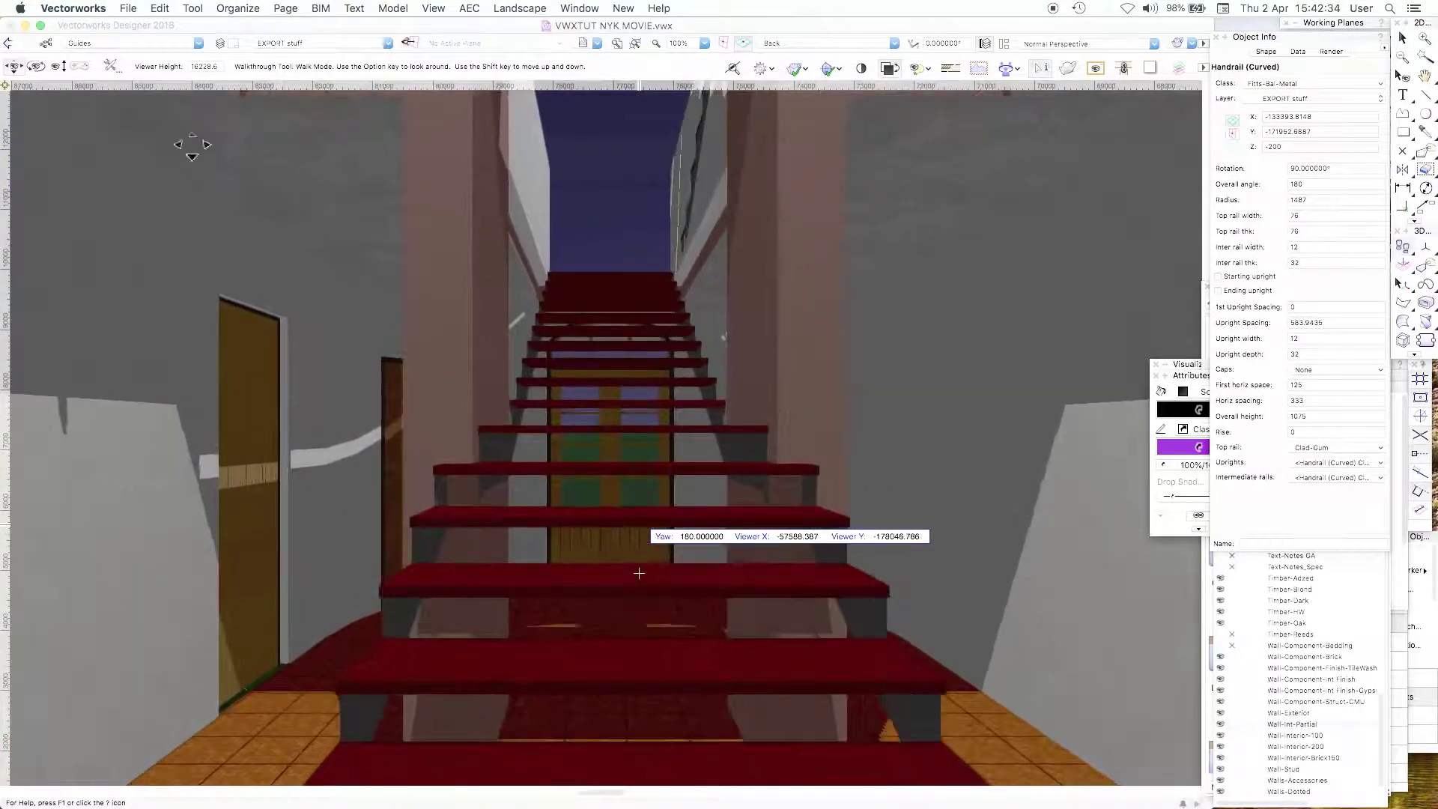
alt+drag(639, 330, 653, 329)
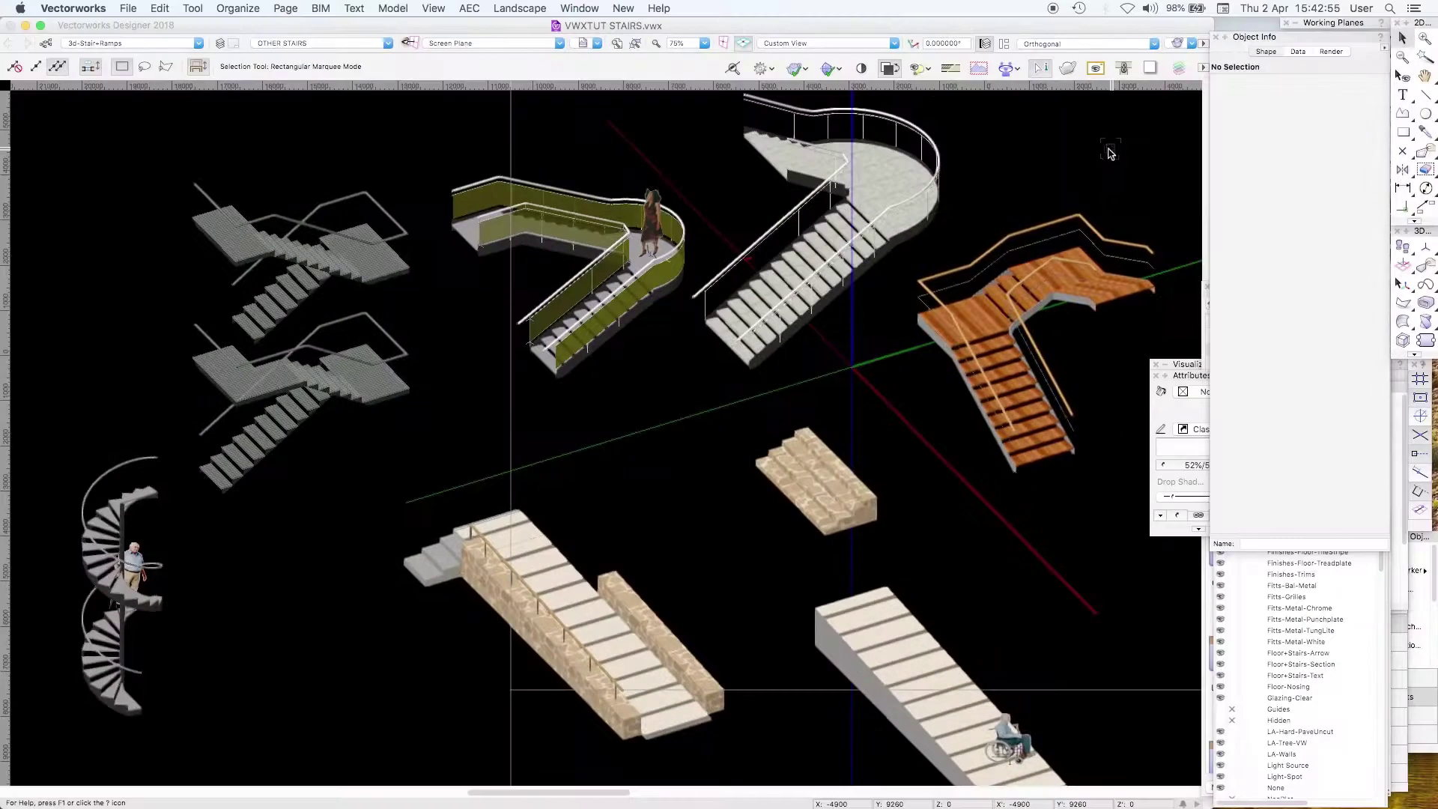
Step: Select the small masonry stair and switch the Basic palette to the Building Elements tool set
click(832, 517)
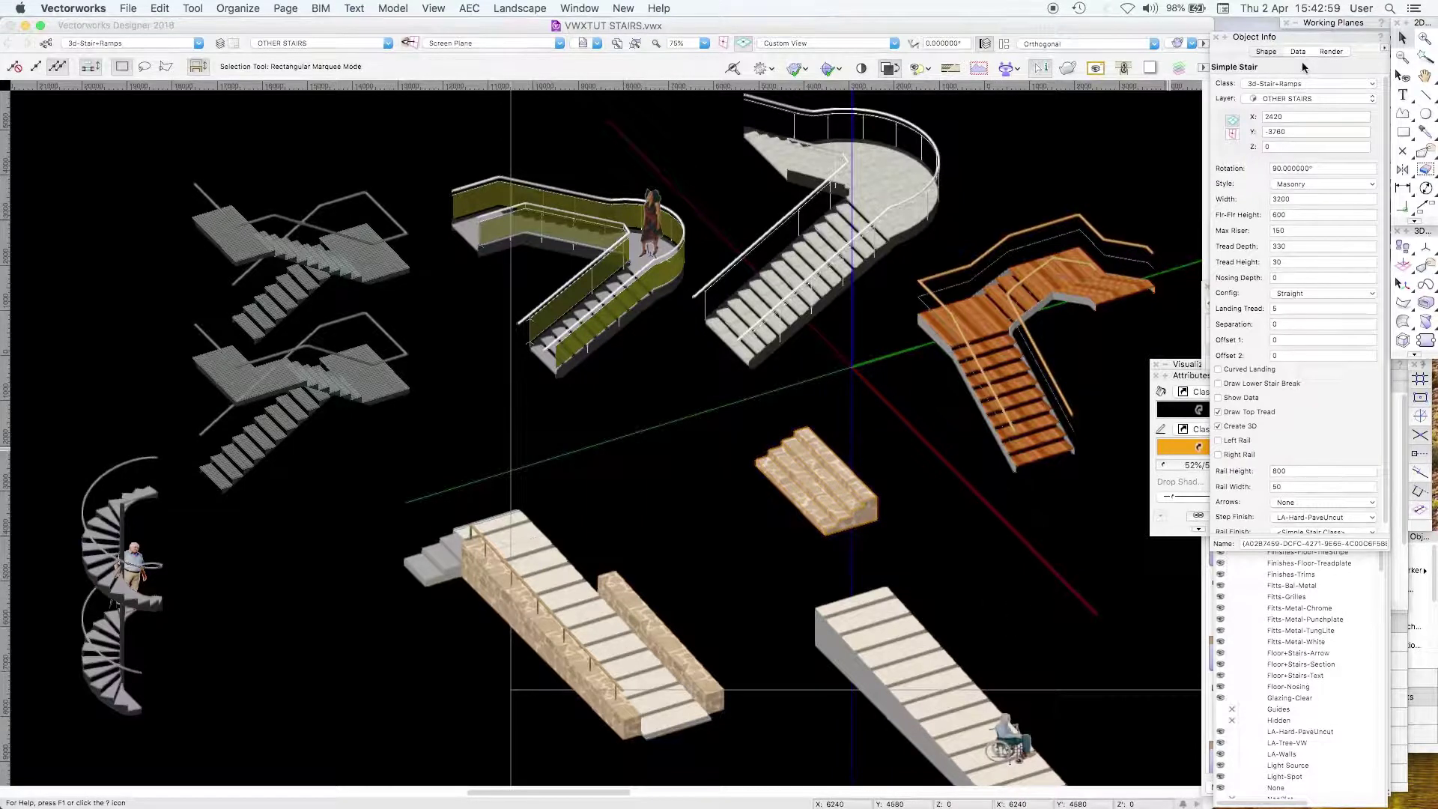
click(1407, 513)
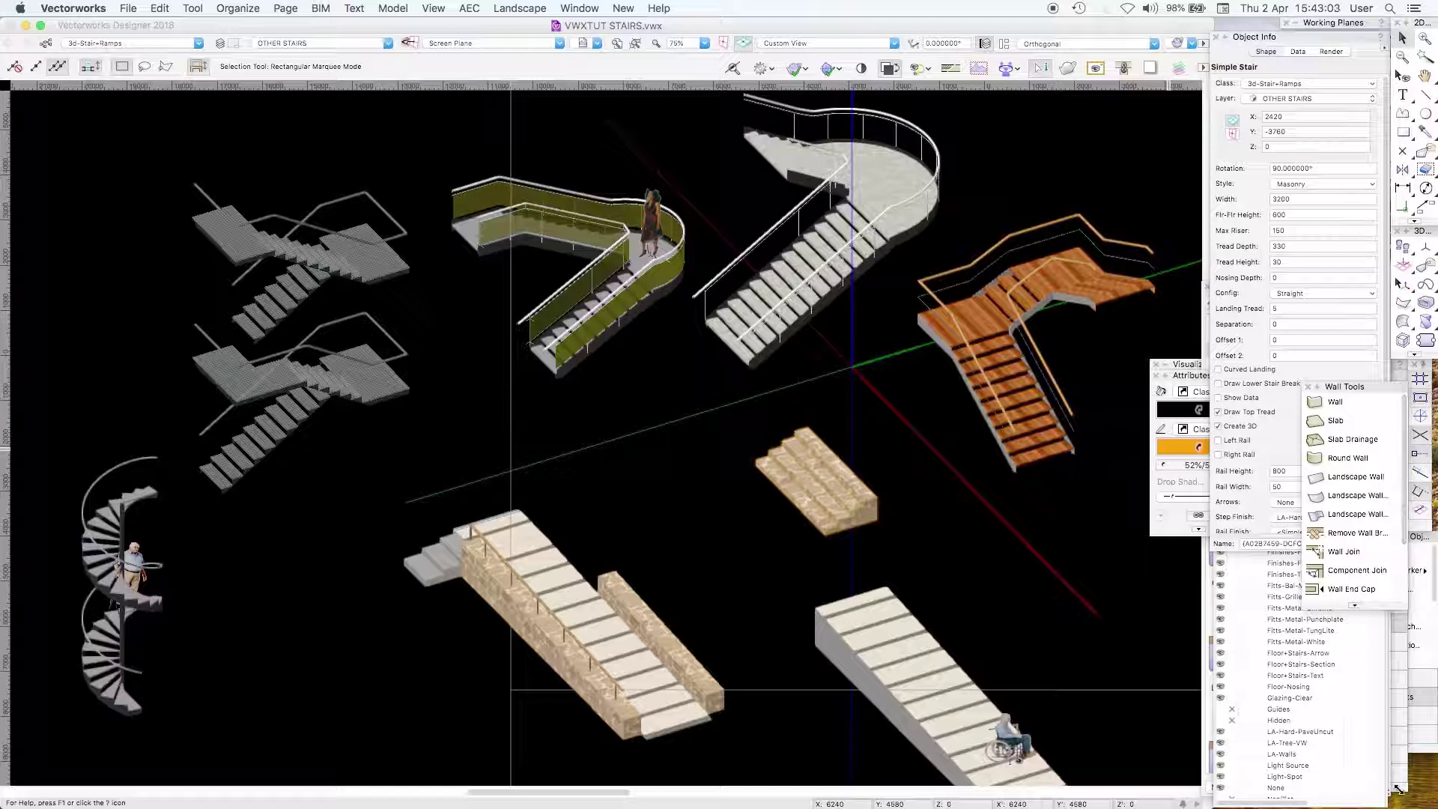
click(1409, 473)
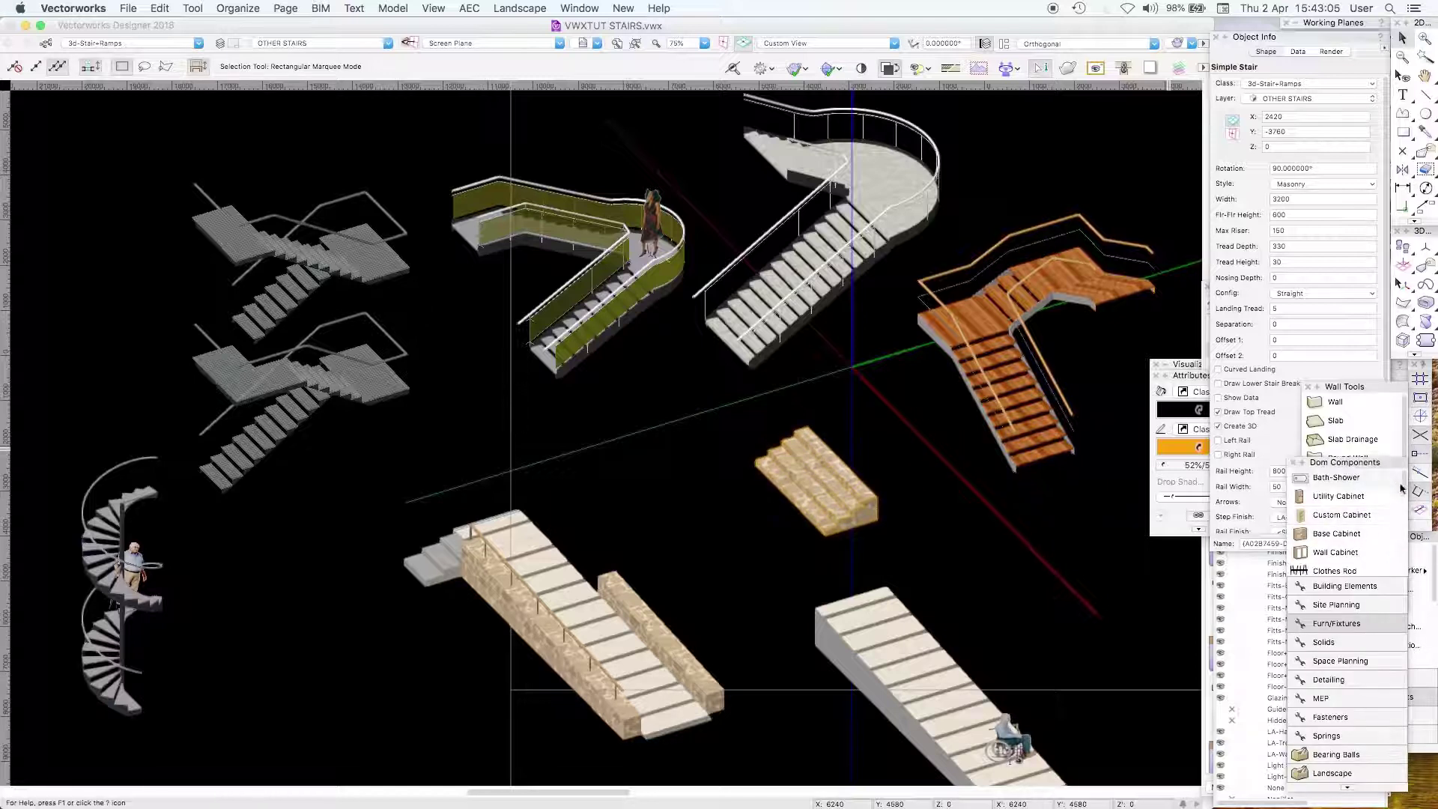
drag(1405, 480, 1404, 488)
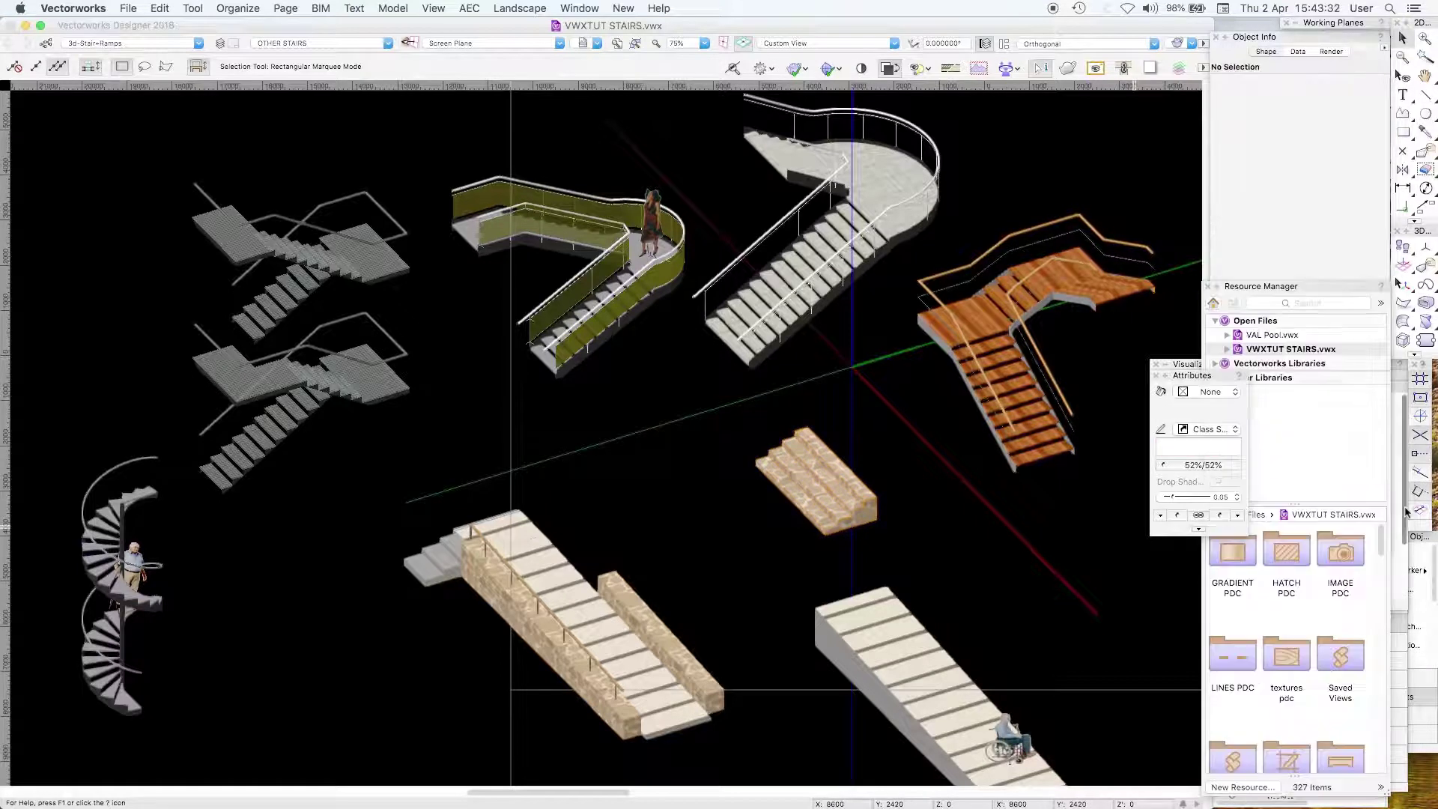
click(1405, 511)
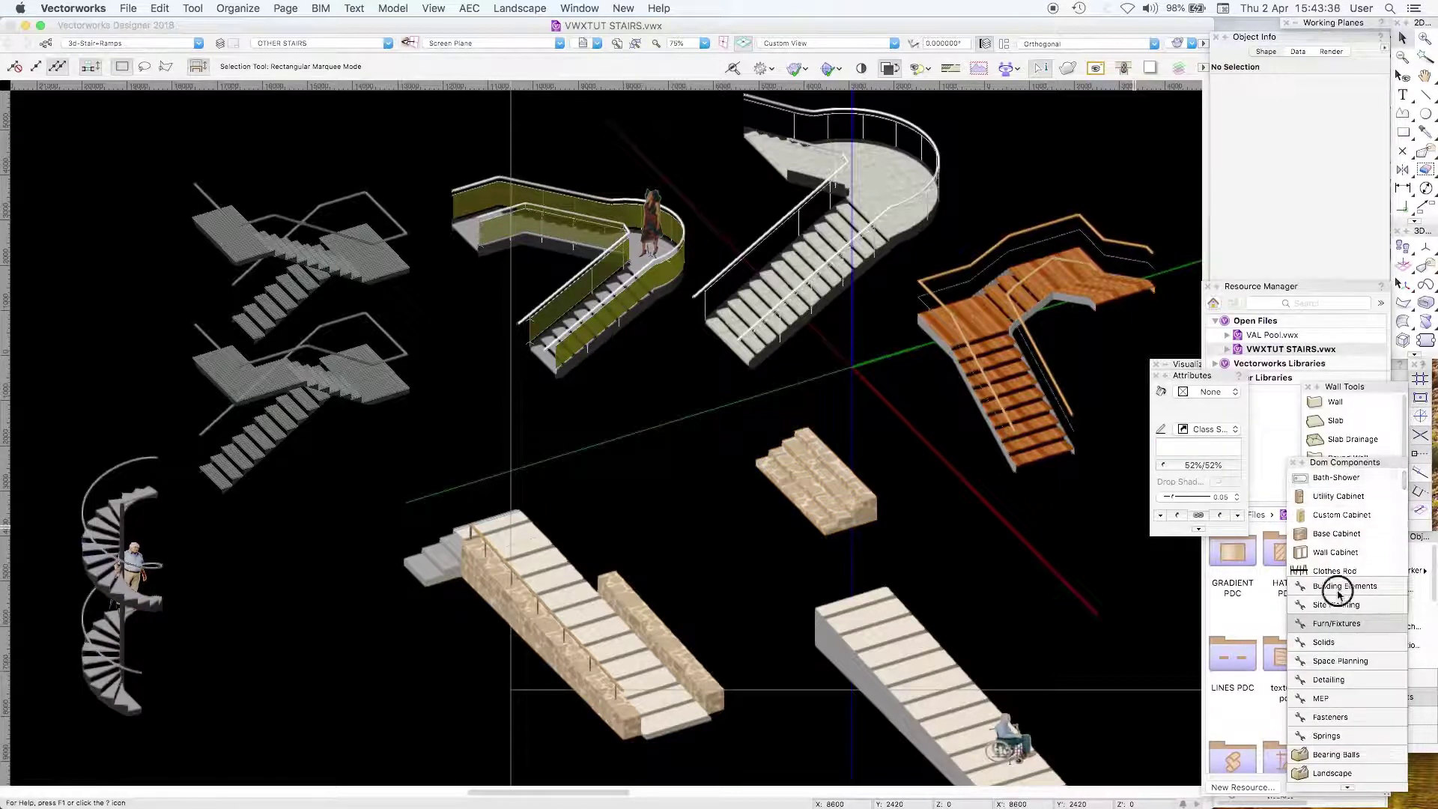
click(1344, 586)
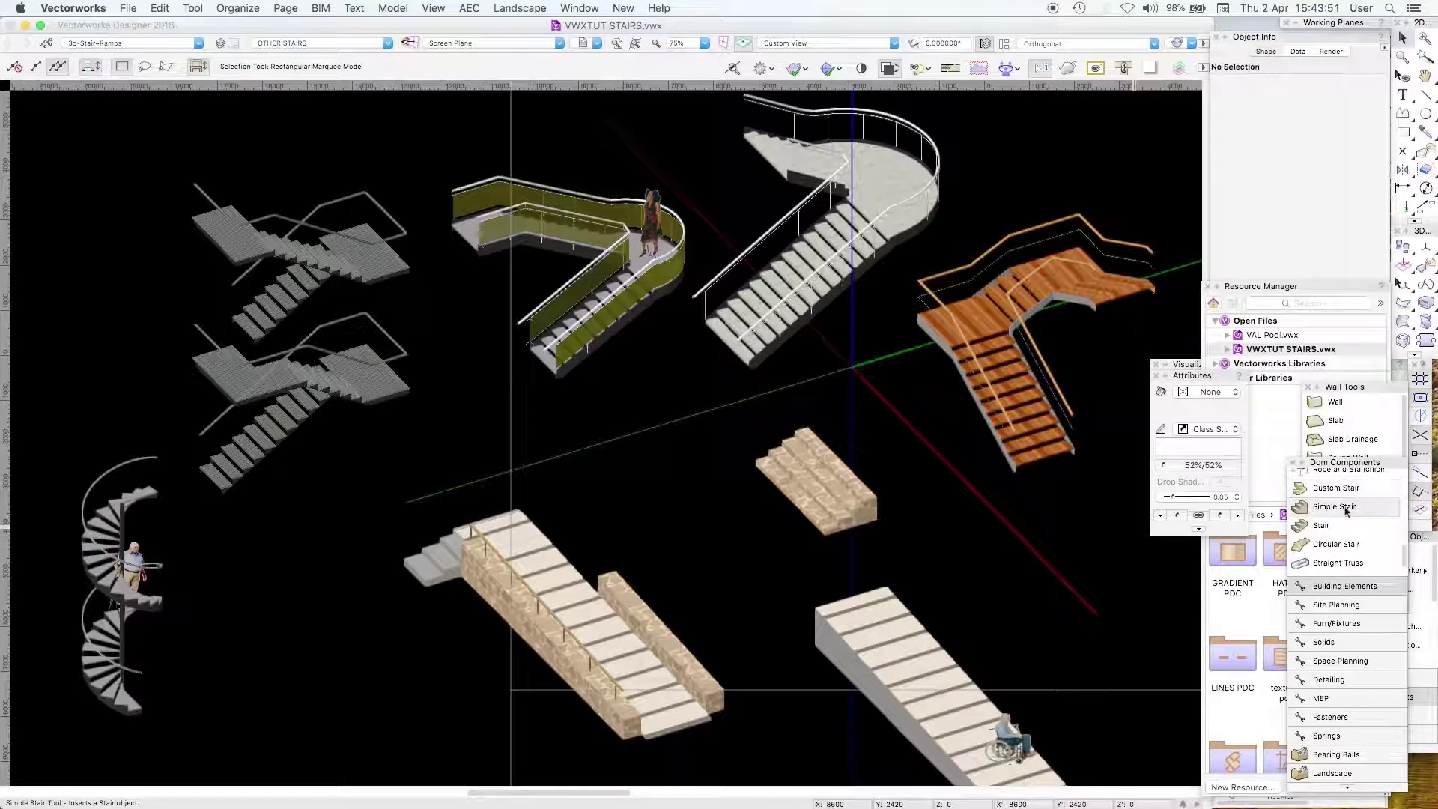
drag(1405, 557, 1406, 562)
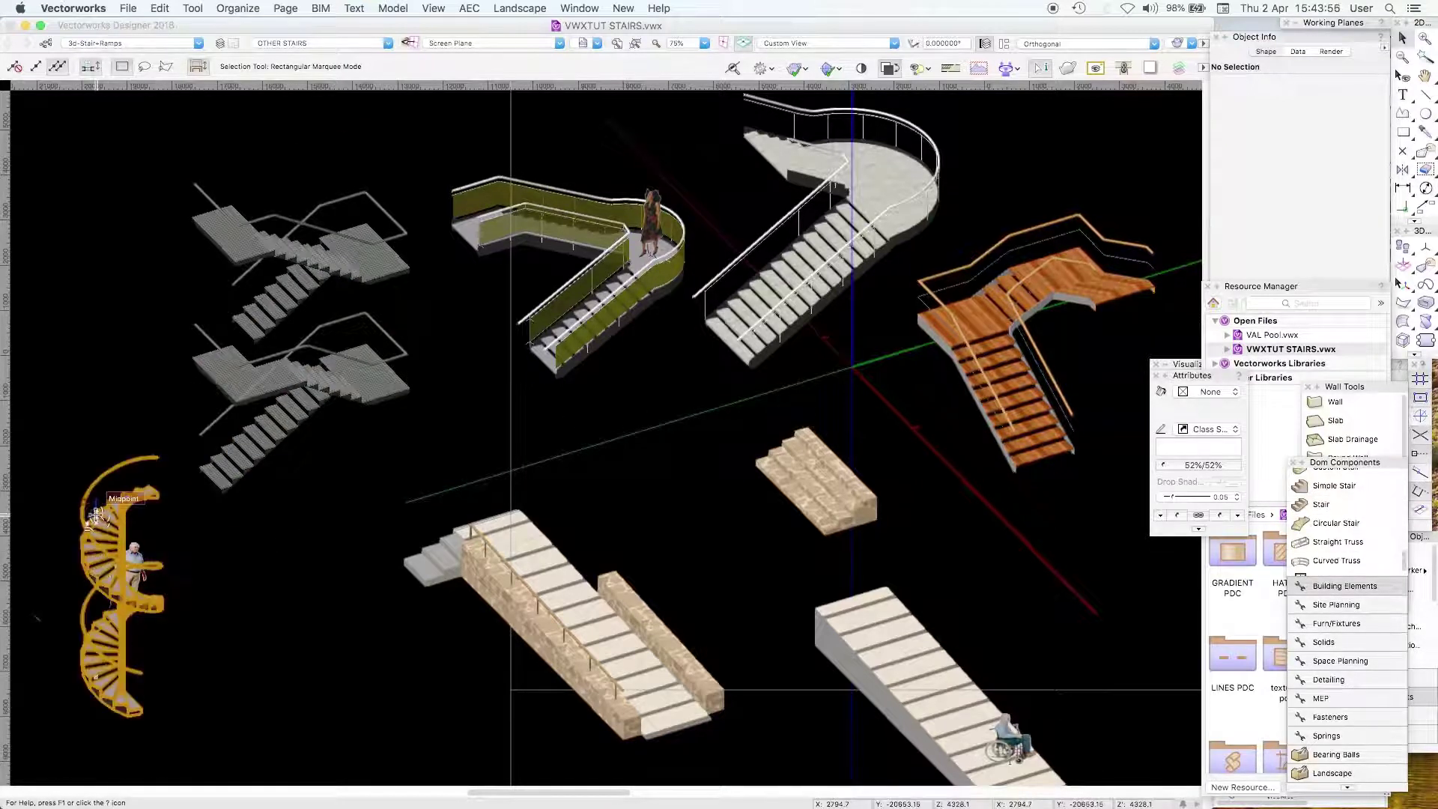
Step: Select each stair and ramp in turn, ending on the small stone stair
click(97, 517)
click(816, 480)
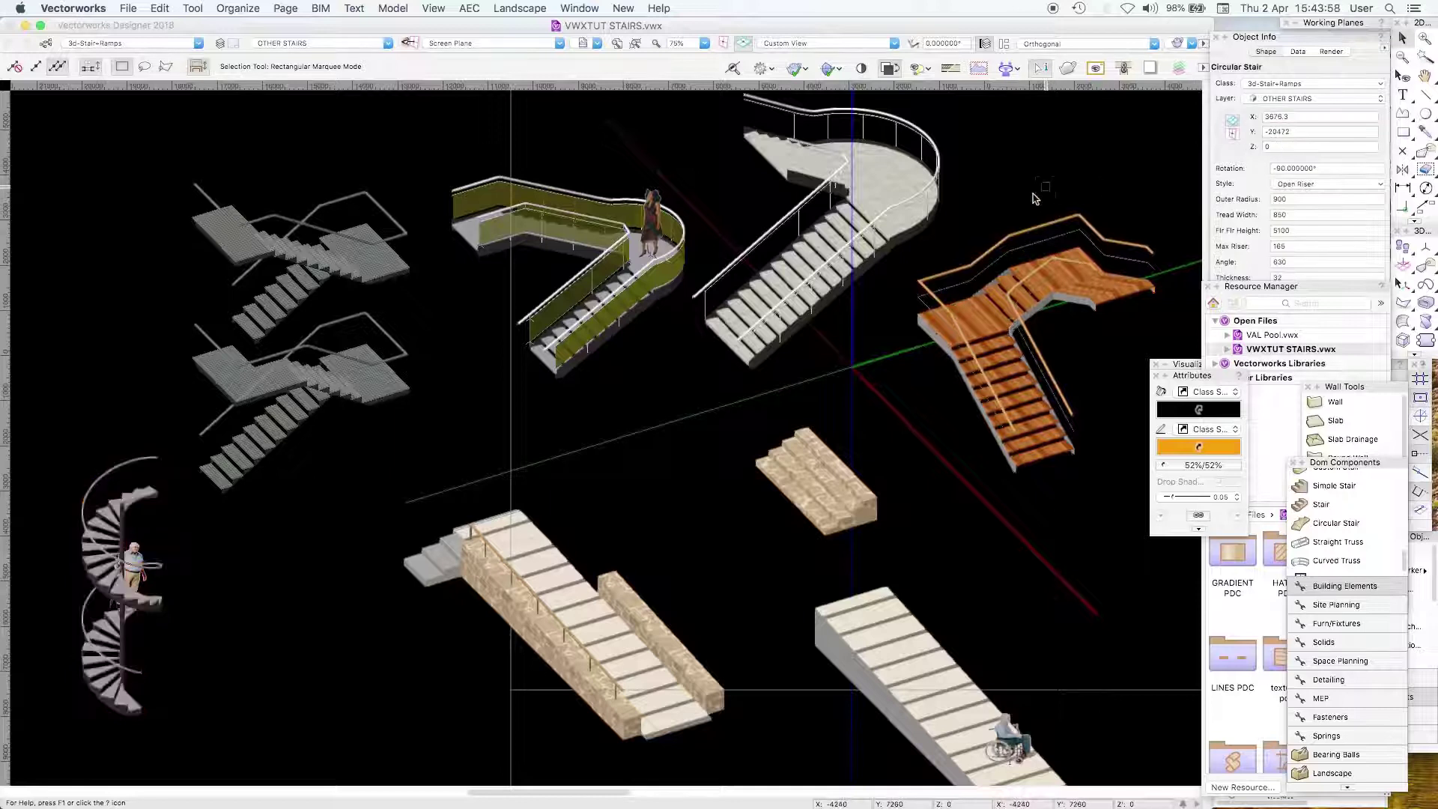
click(989, 584)
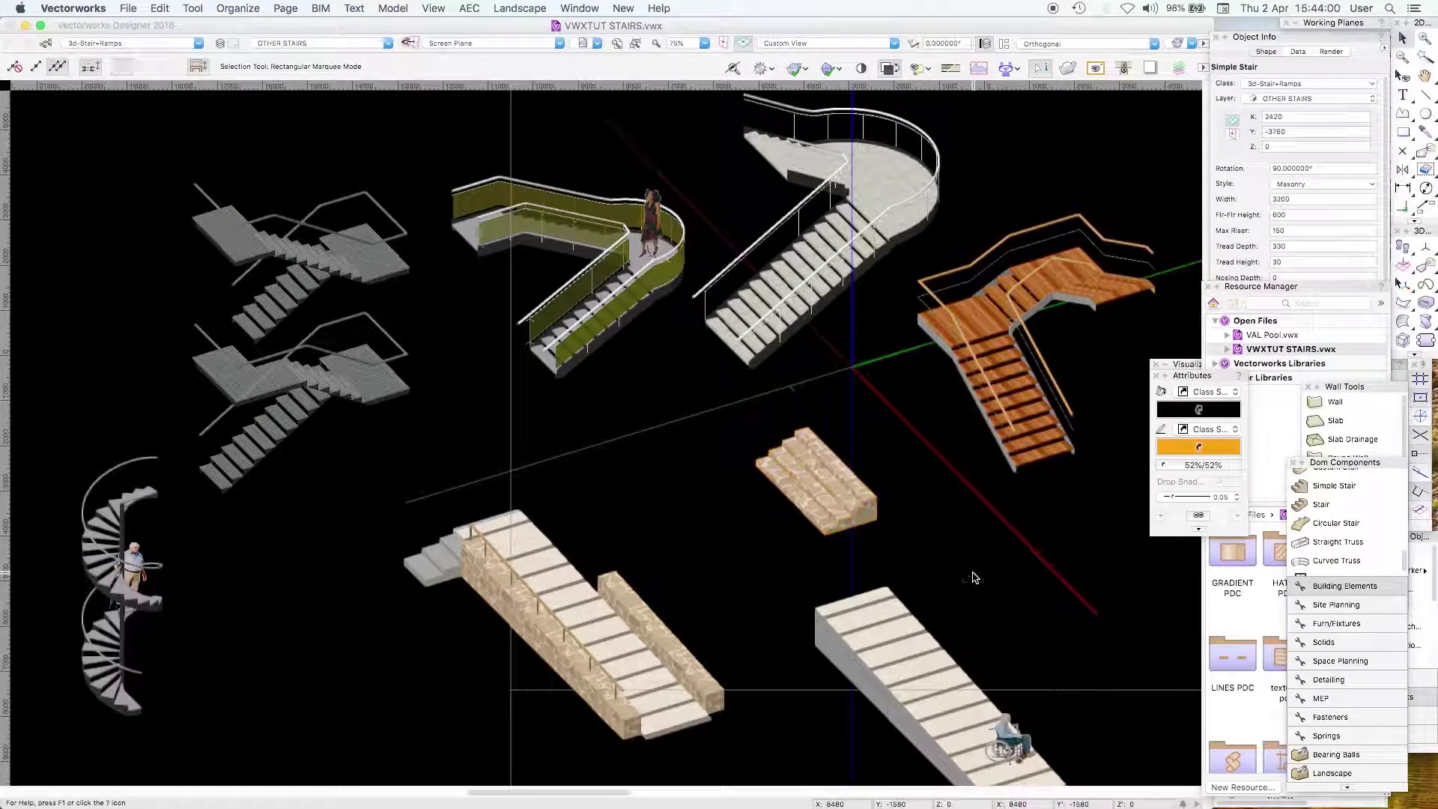
click(1095, 544)
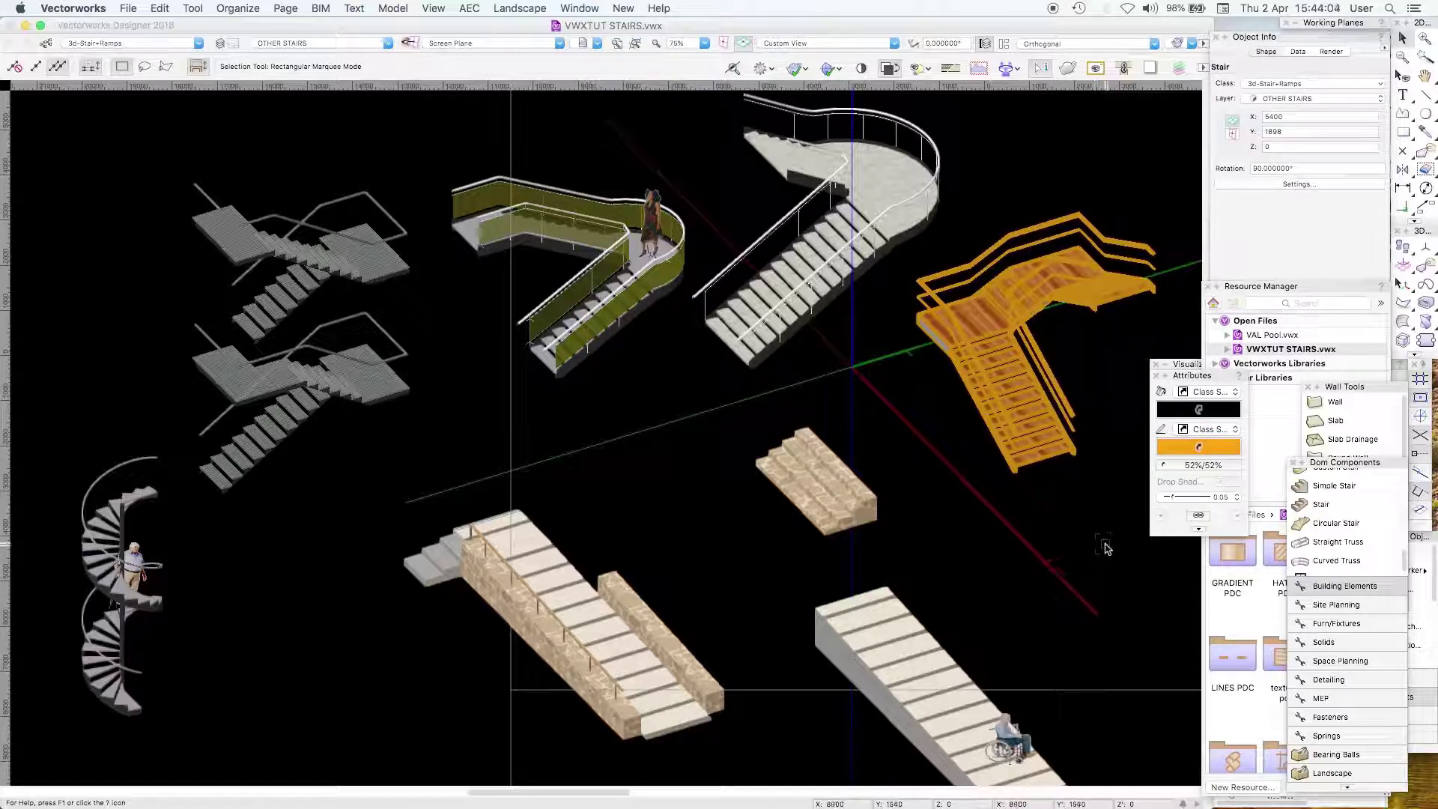
click(756, 330)
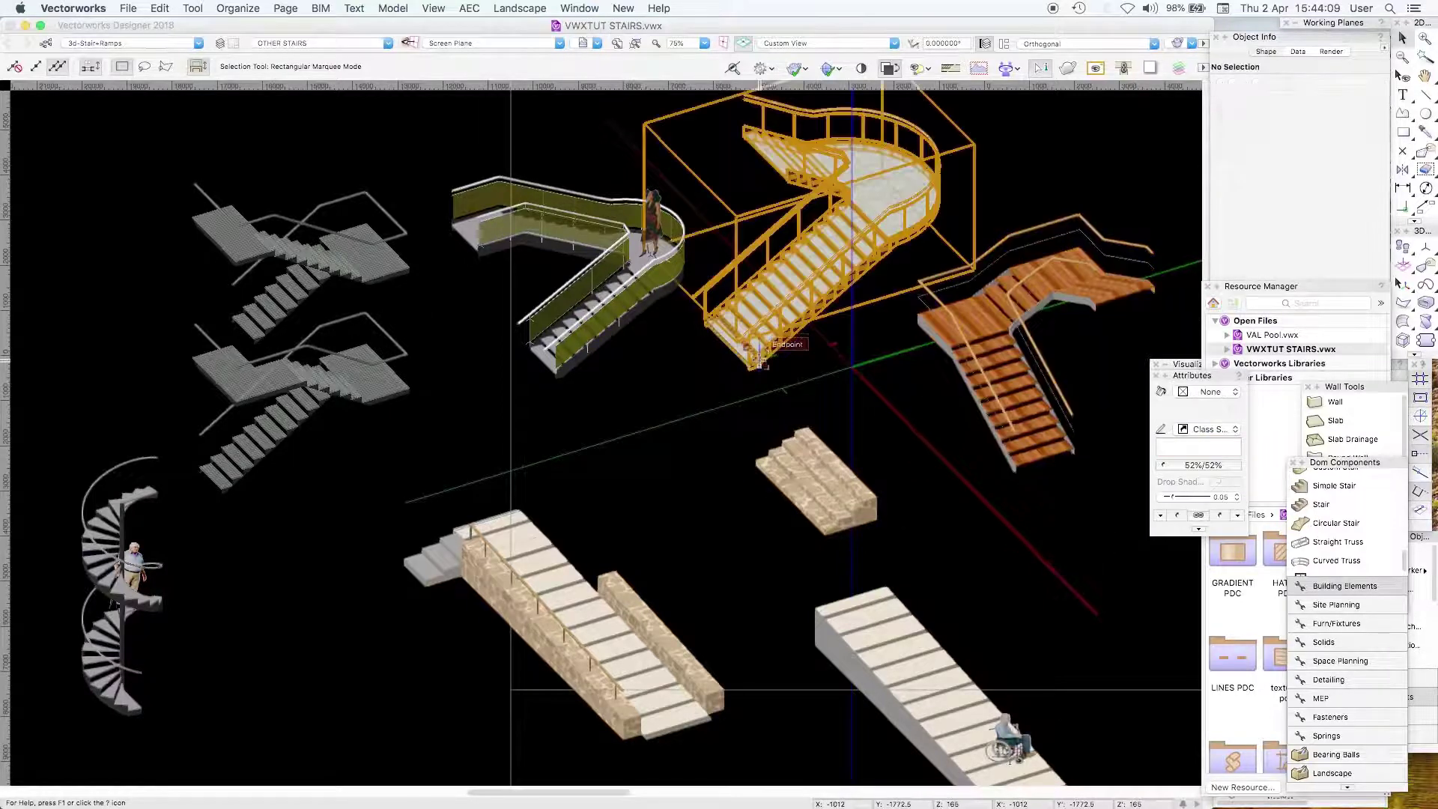
click(661, 402)
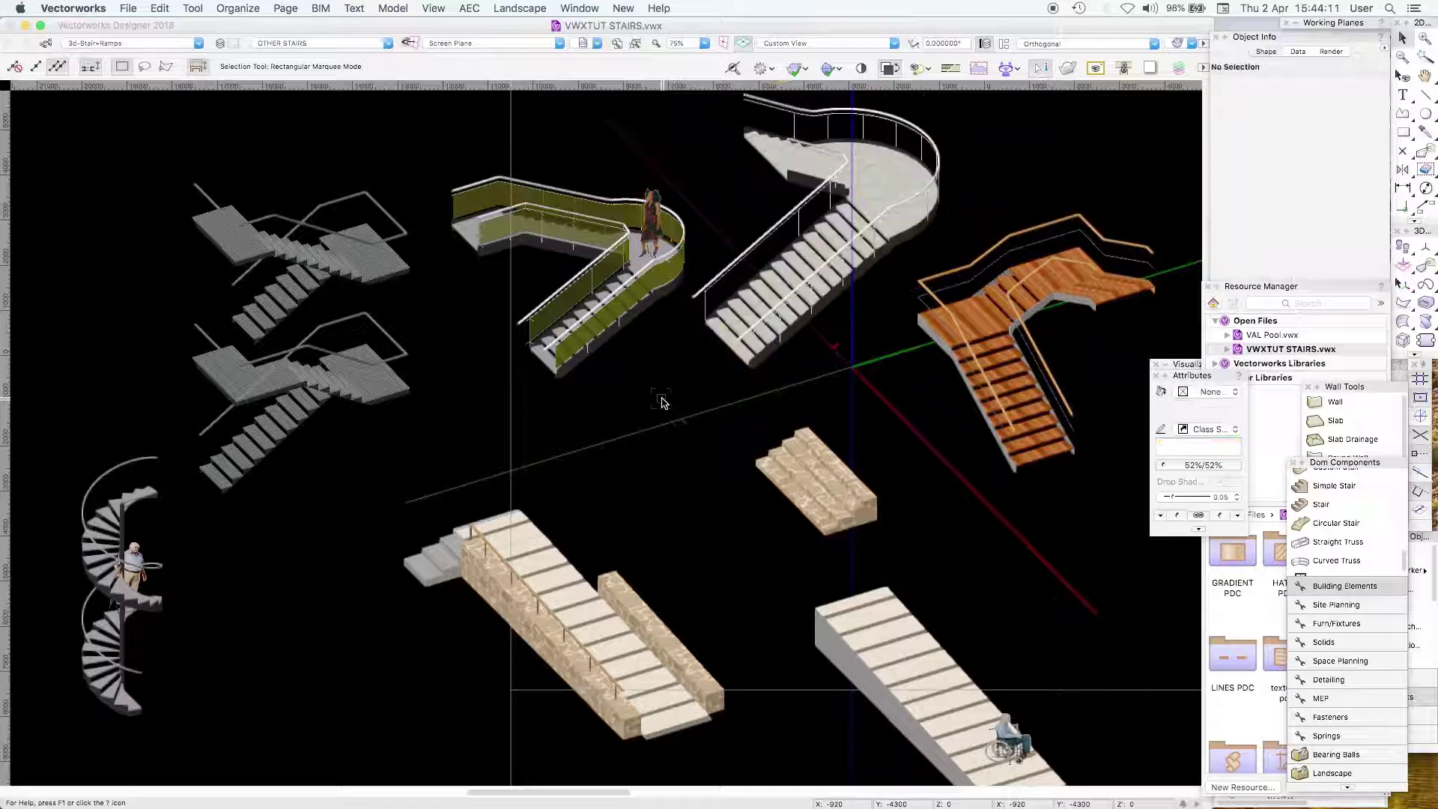
click(804, 623)
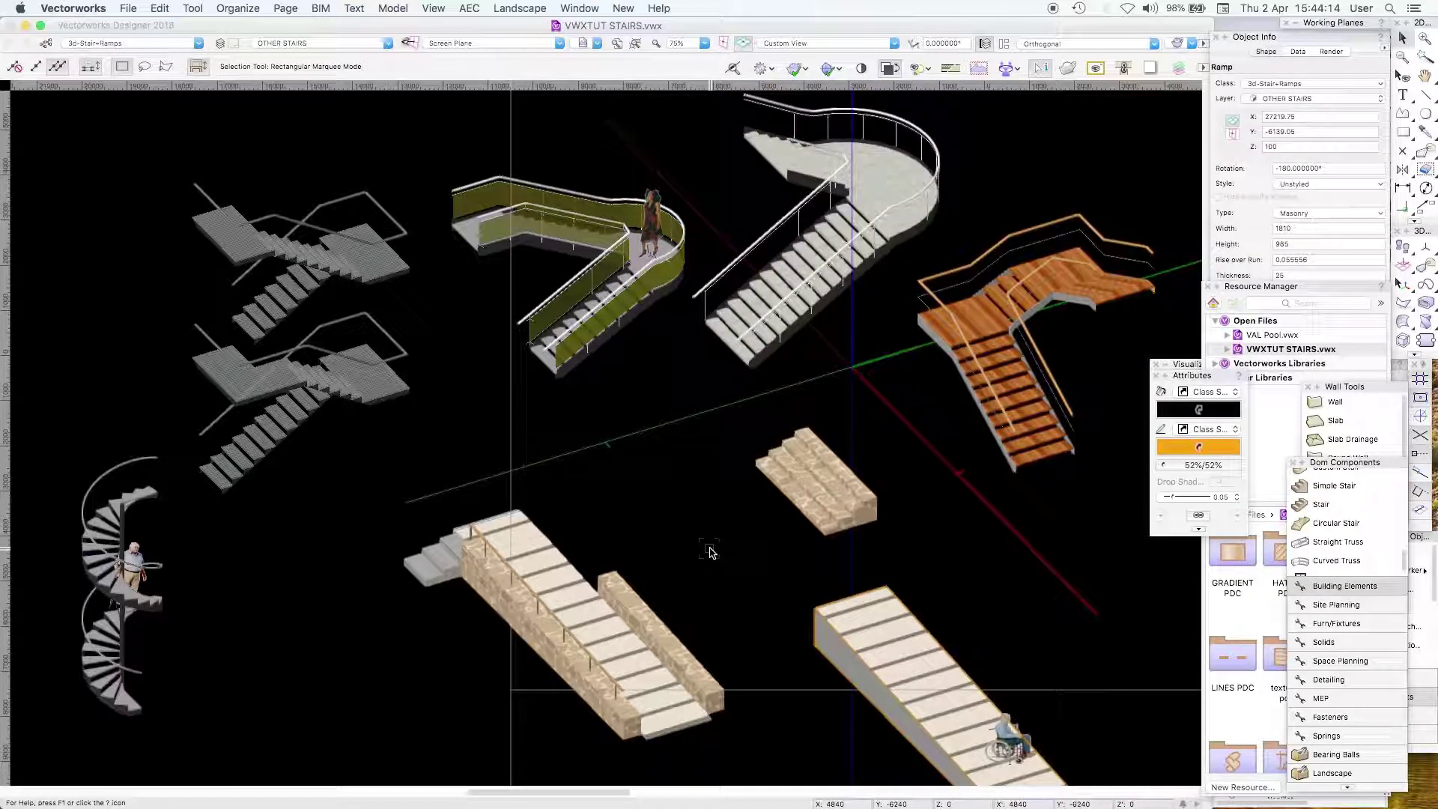
click(846, 487)
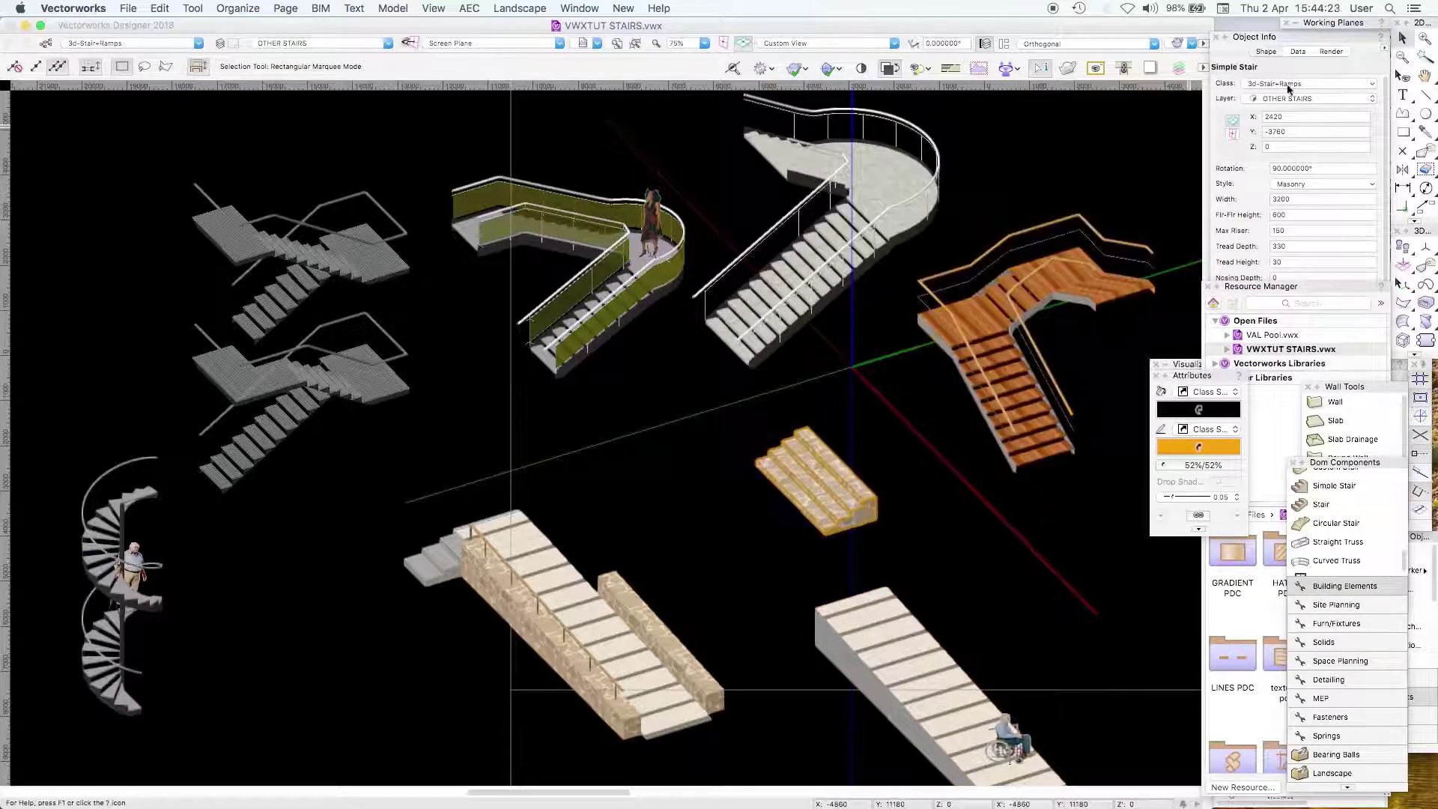
Step: Turn on Draw Top Tread in the stone stair's full parameter list
click(1291, 76)
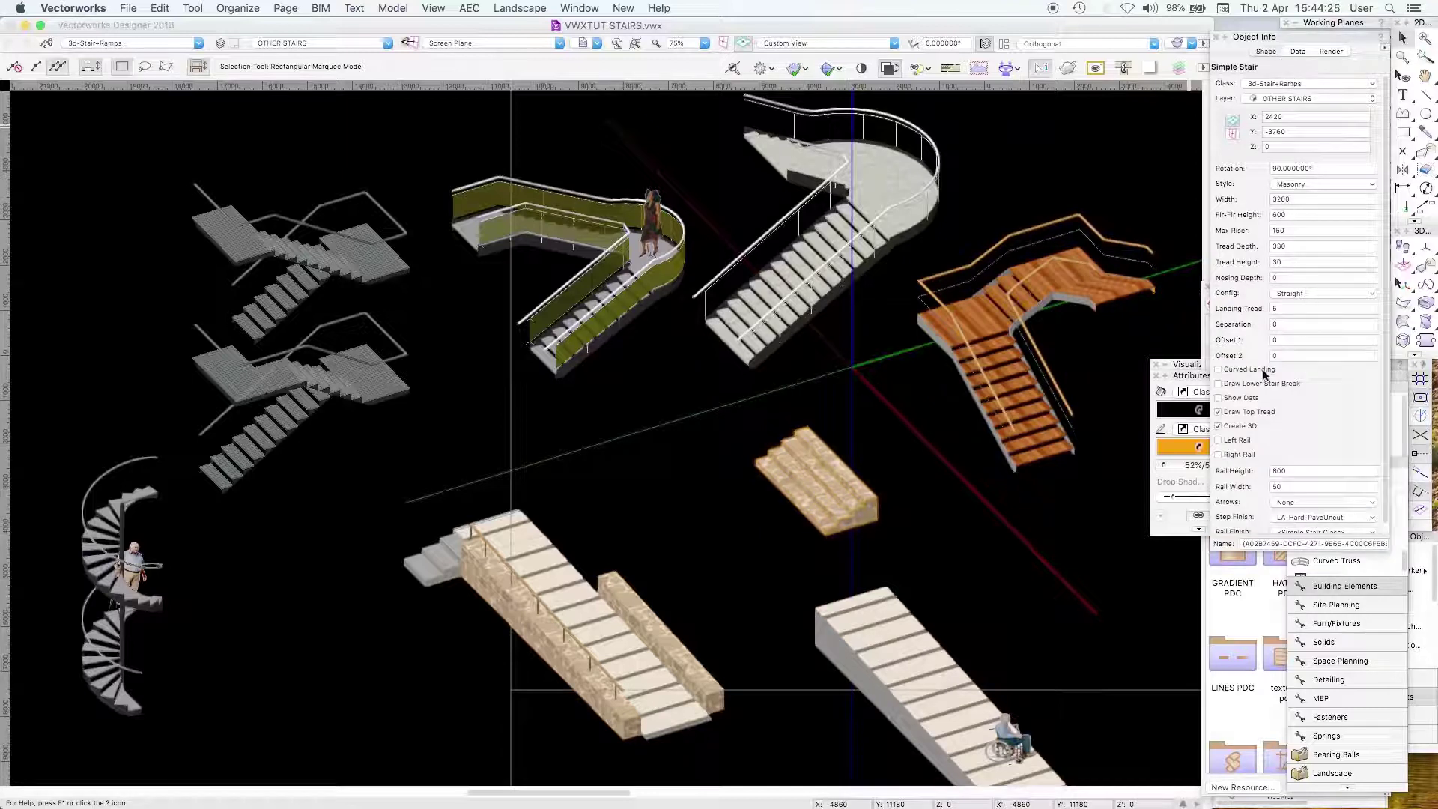
click(1219, 413)
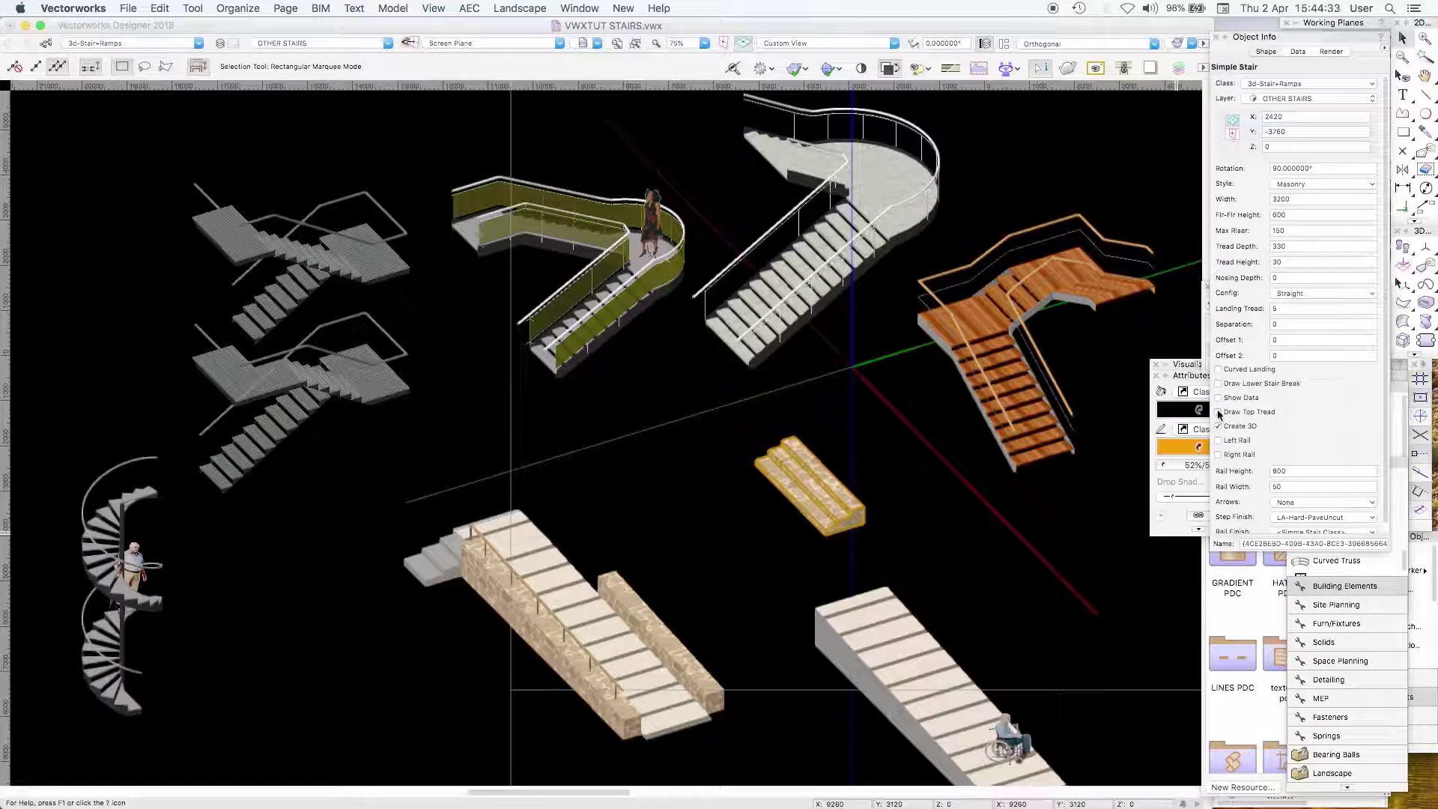
click(1219, 413)
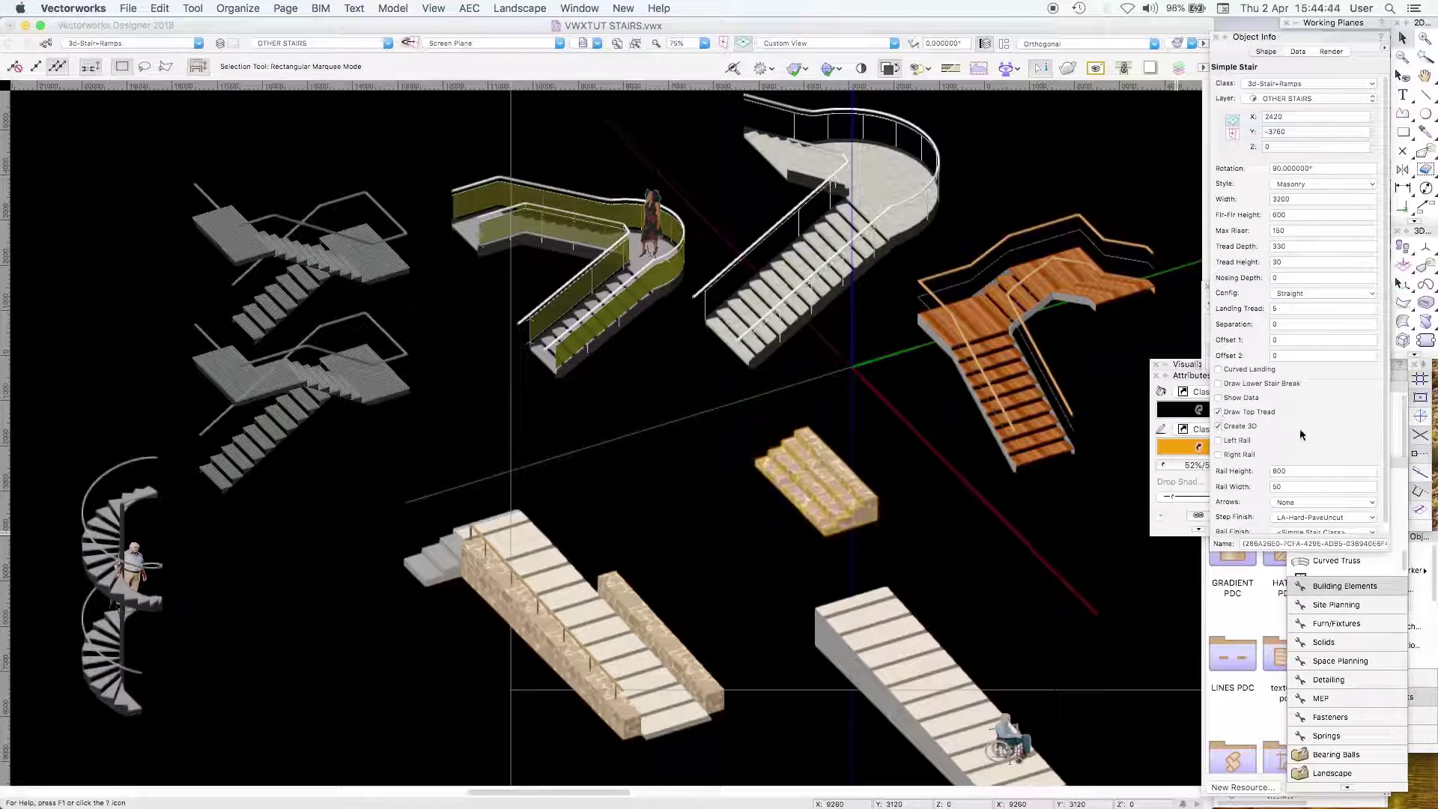
scroll(1314, 527, down, 1)
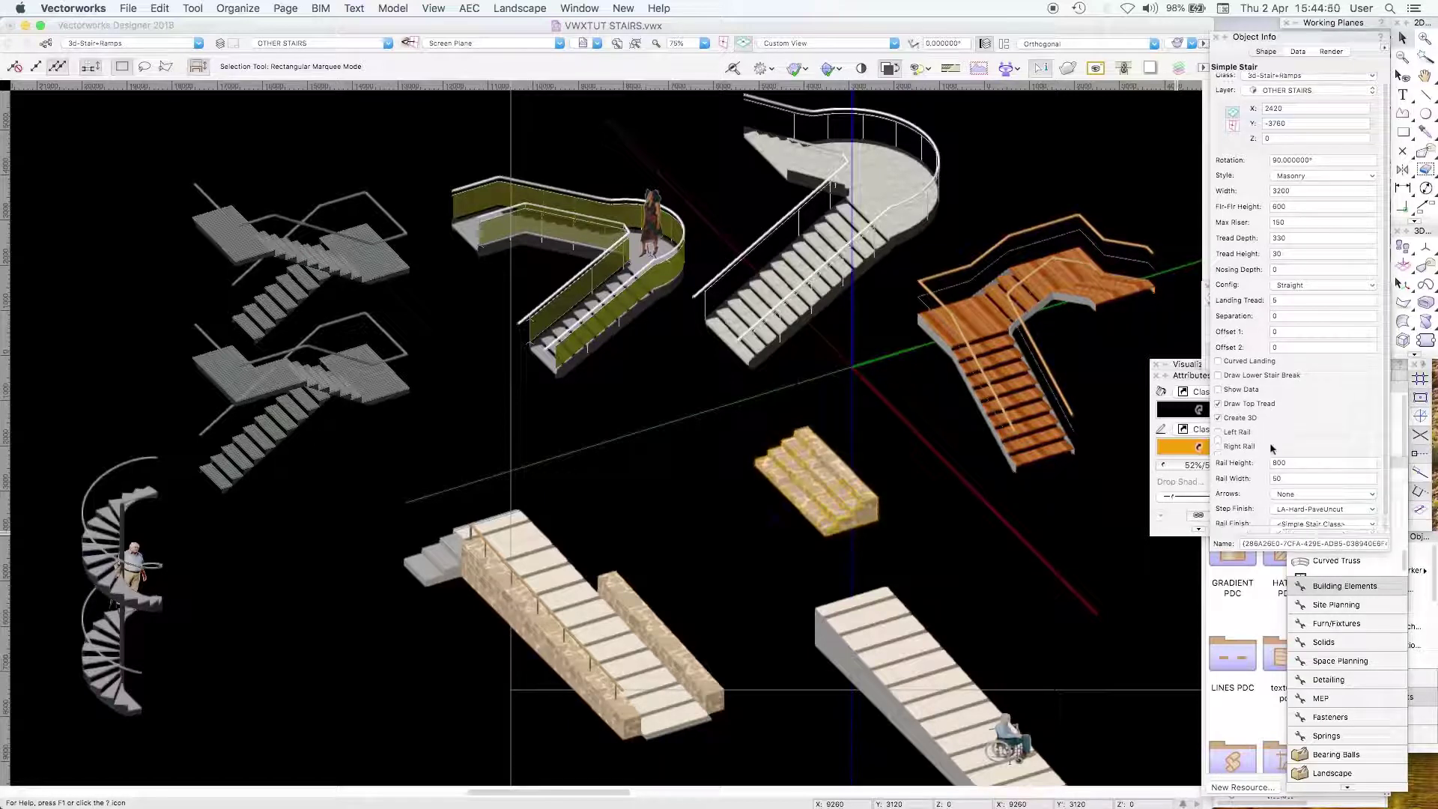
key(super+shift+g)
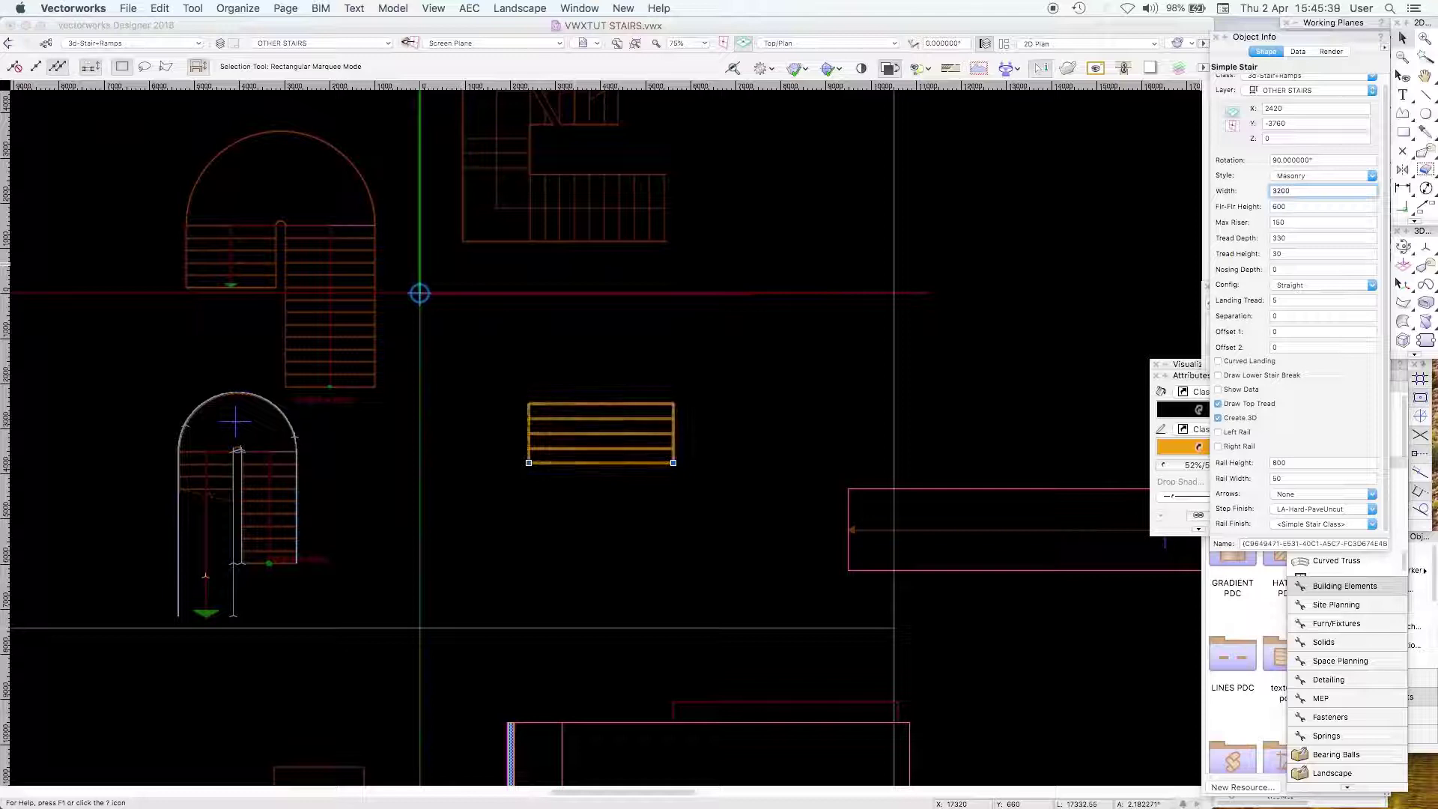
text(8400)
key(Return)
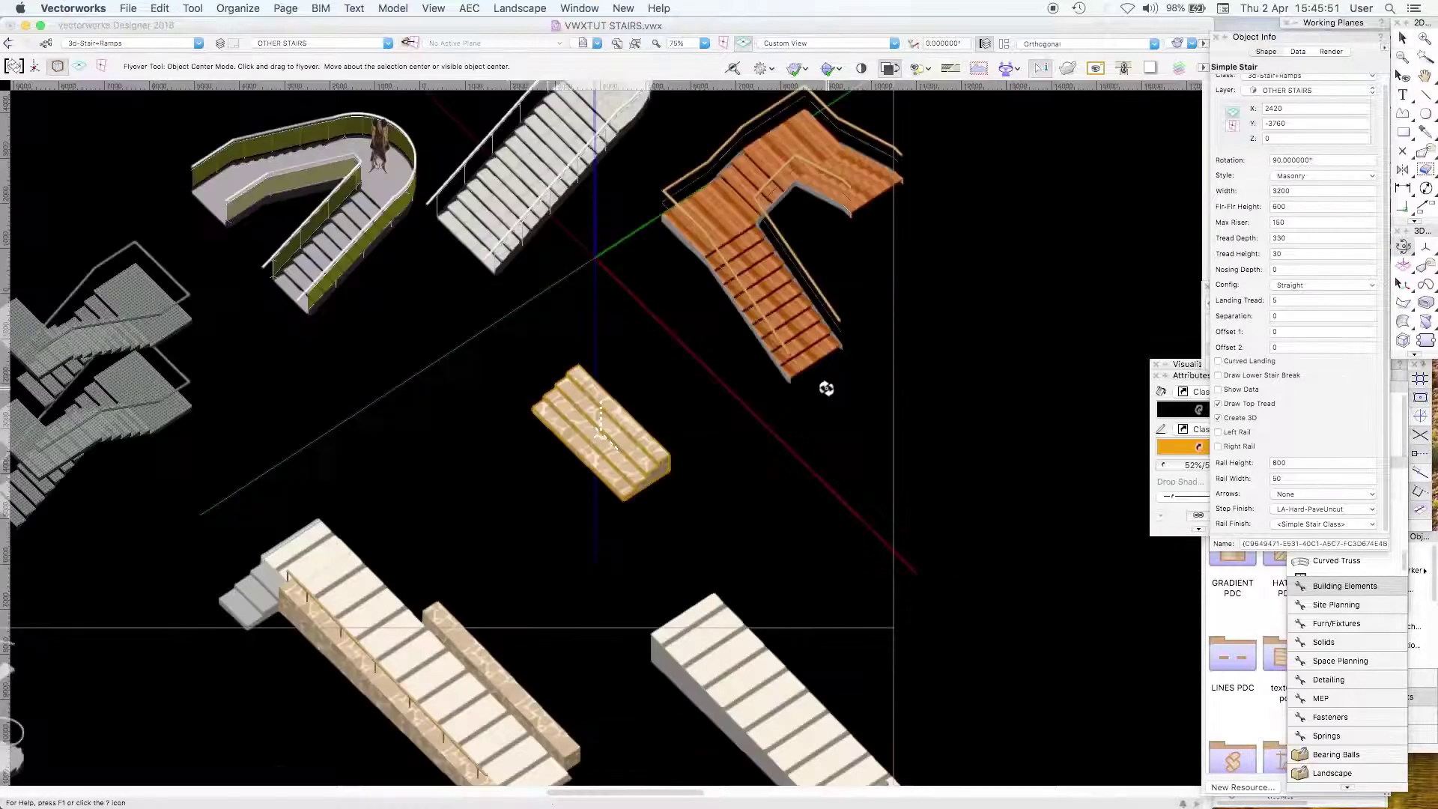
drag(827, 424, 793, 413)
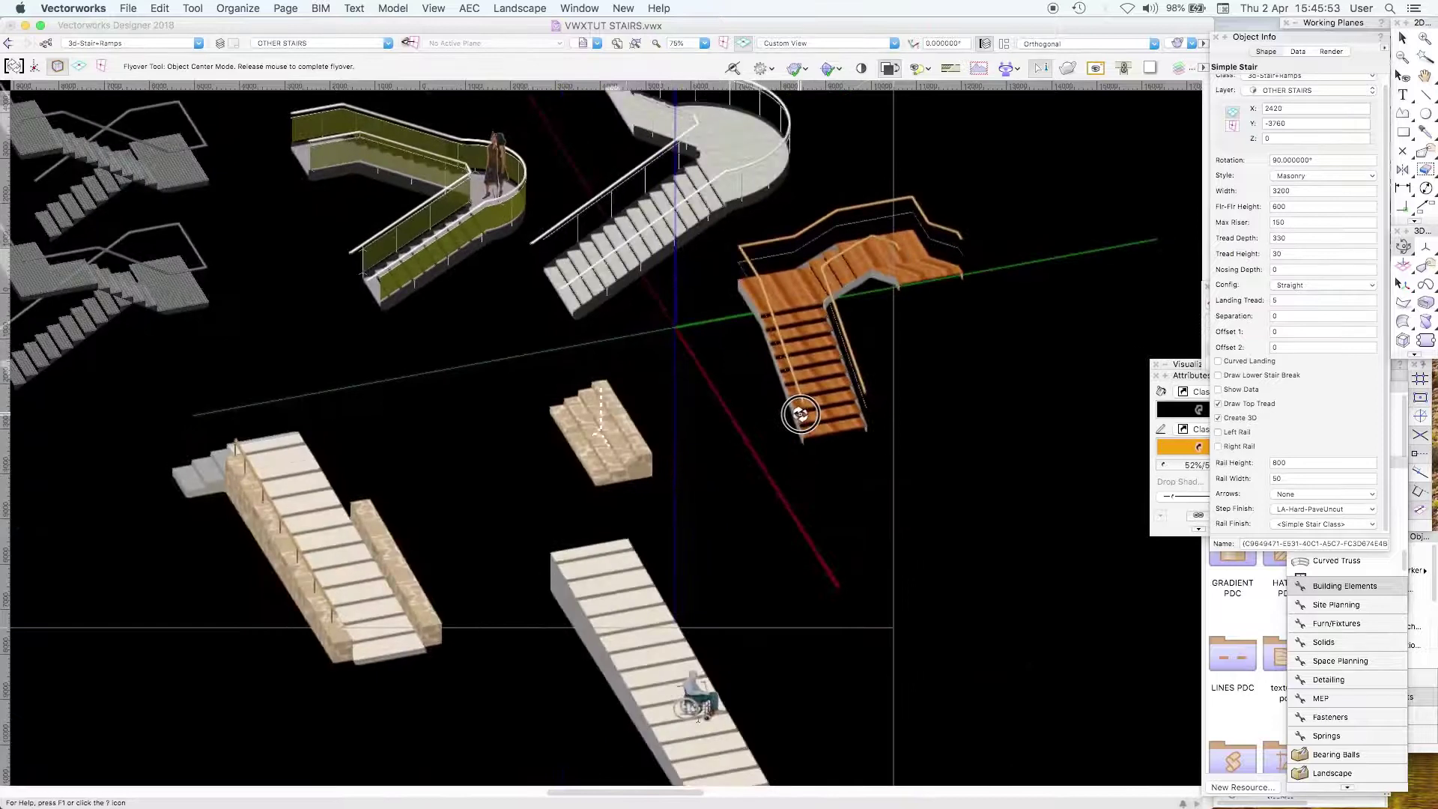
shift+middle_drag(800, 414, 813, 423)
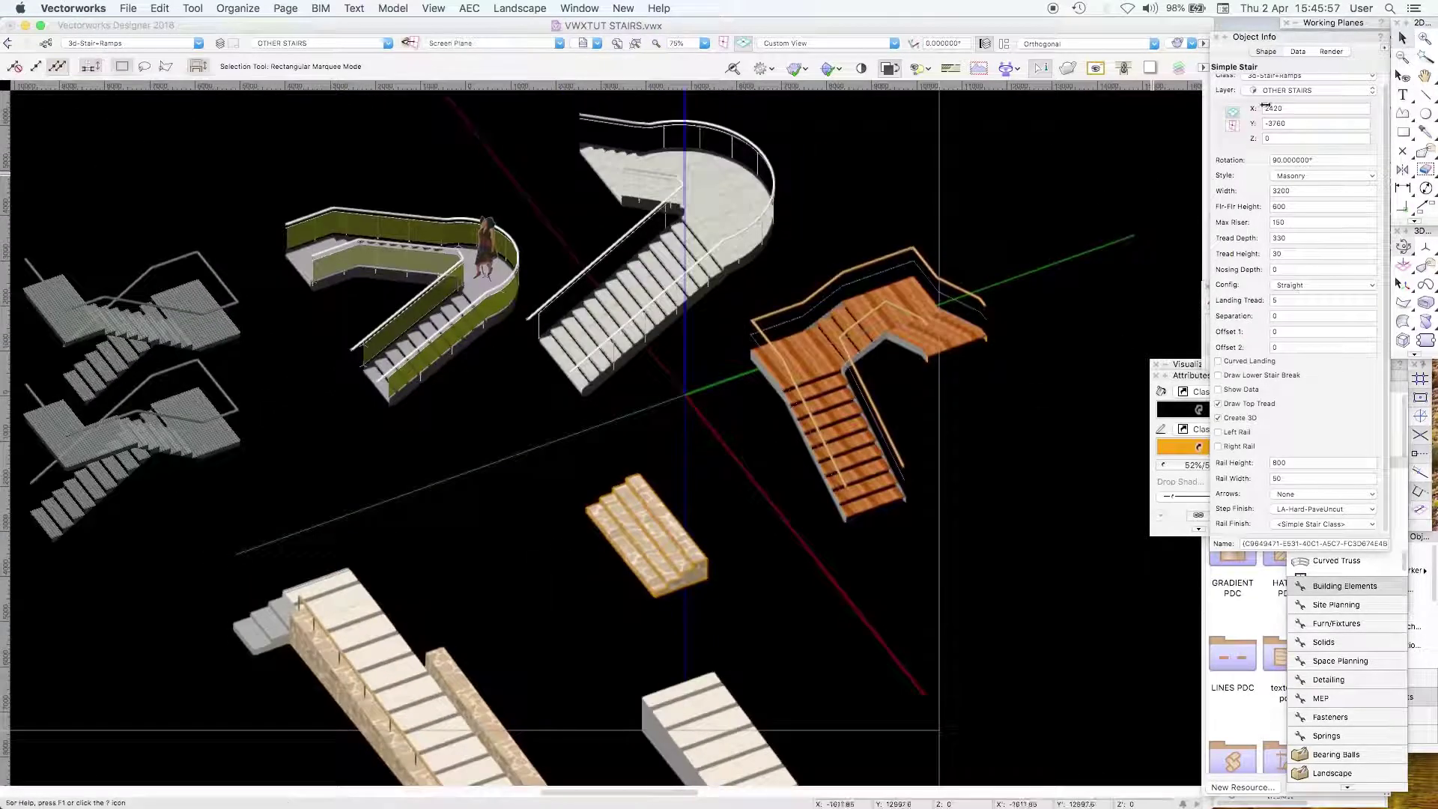
click(1091, 192)
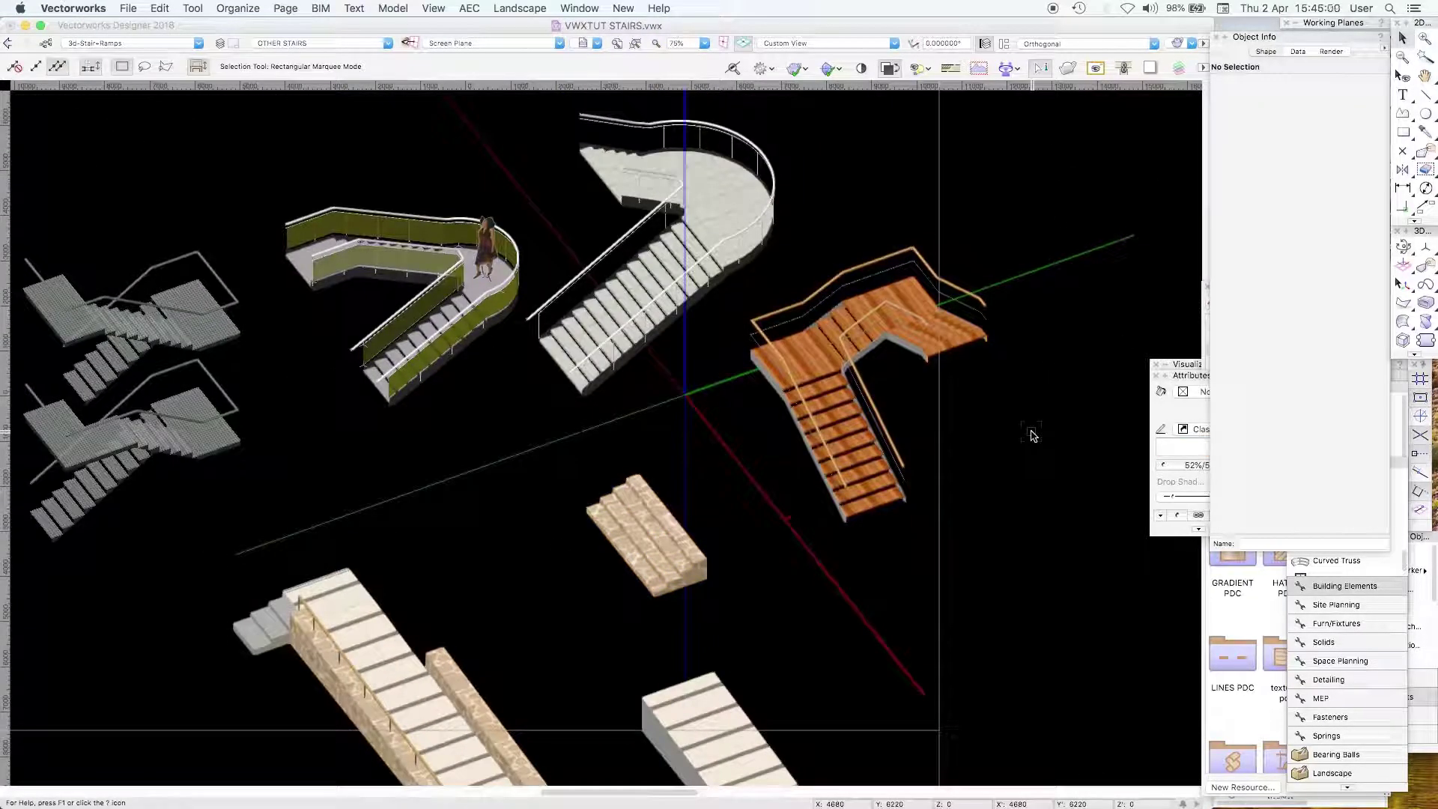
Step: Select the orange wooden L-shaped stair and open its Stair Settings
click(908, 495)
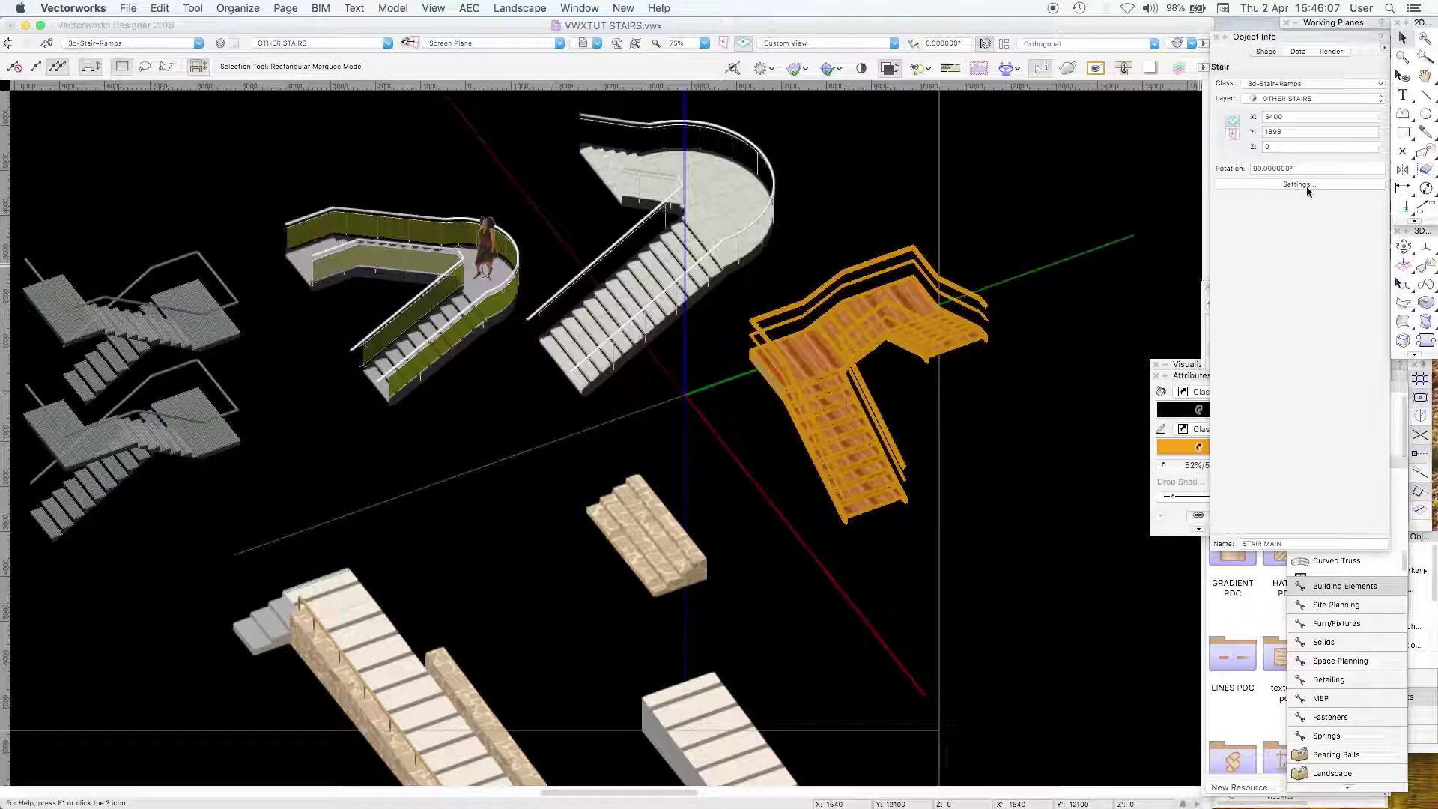
click(1070, 185)
click(773, 243)
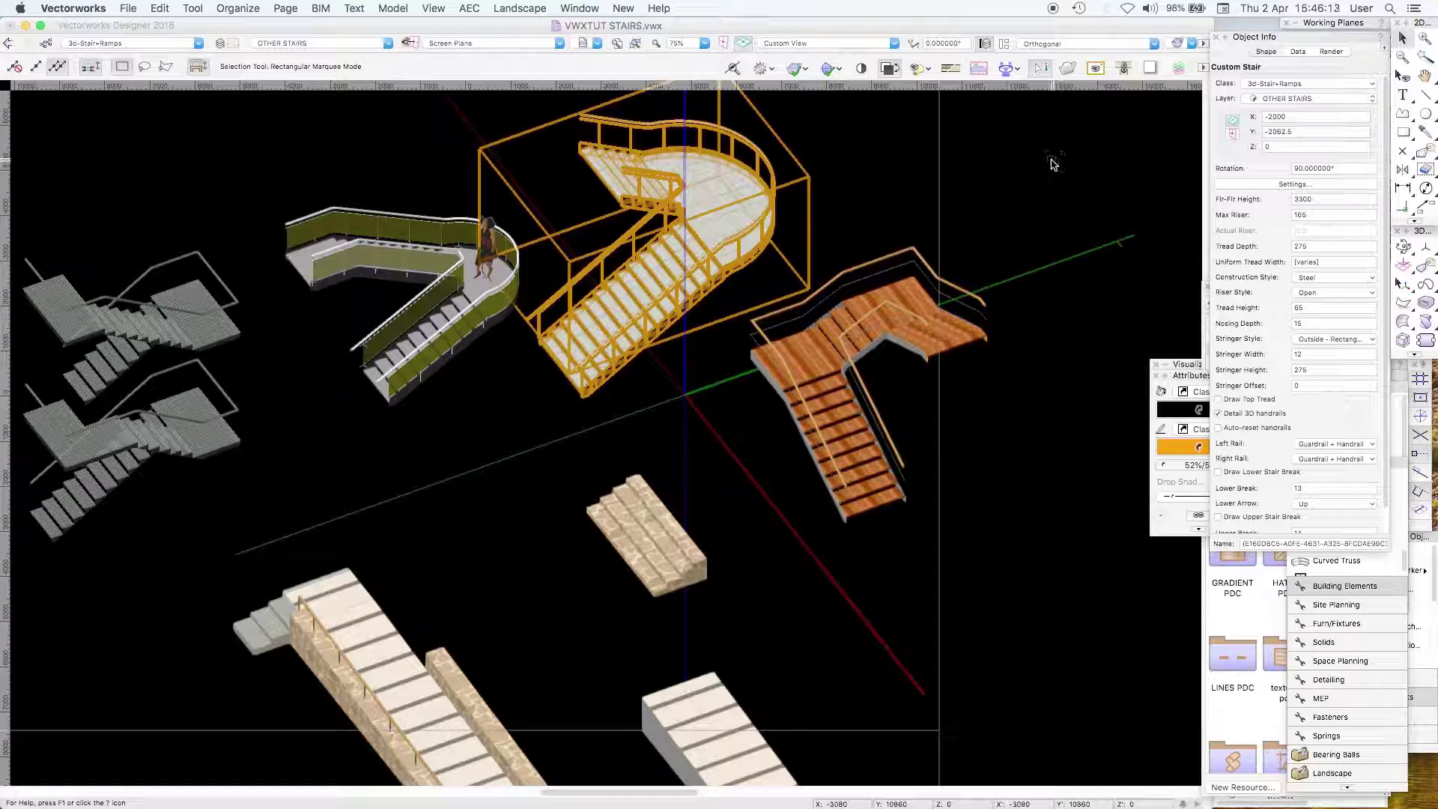
click(976, 417)
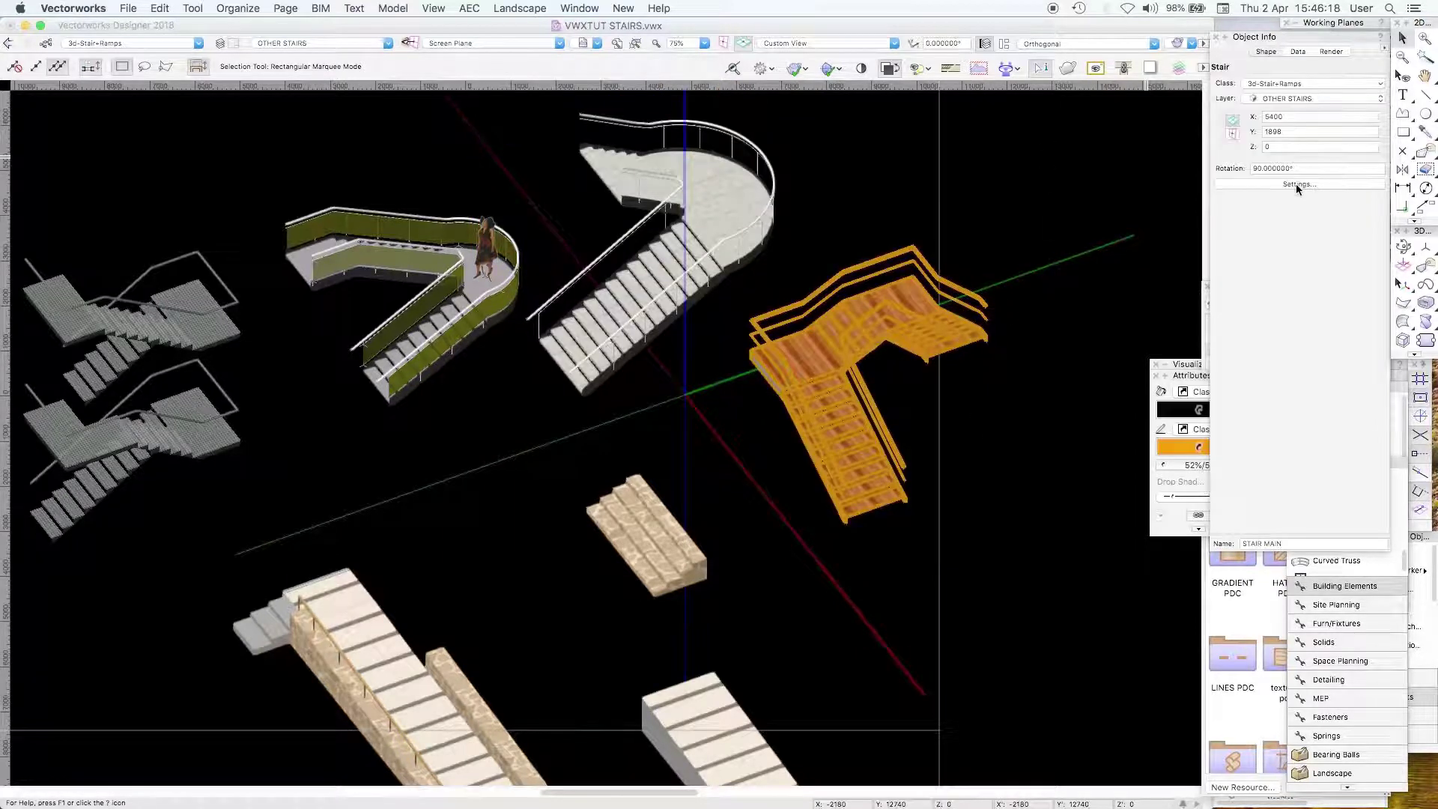
click(1297, 185)
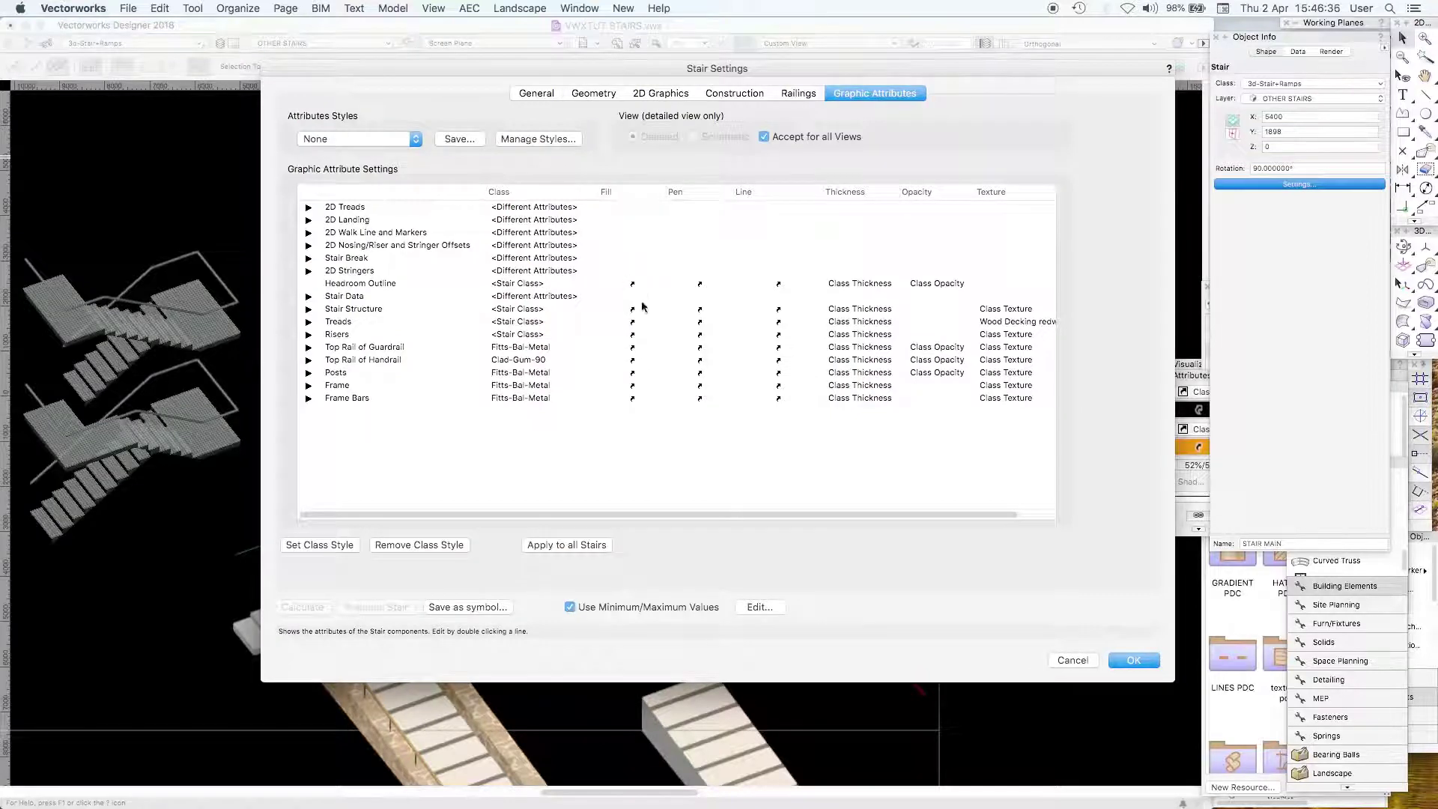
Step: Review the Stair Data and 2D Stringers components and the available attribute styles
click(352, 299)
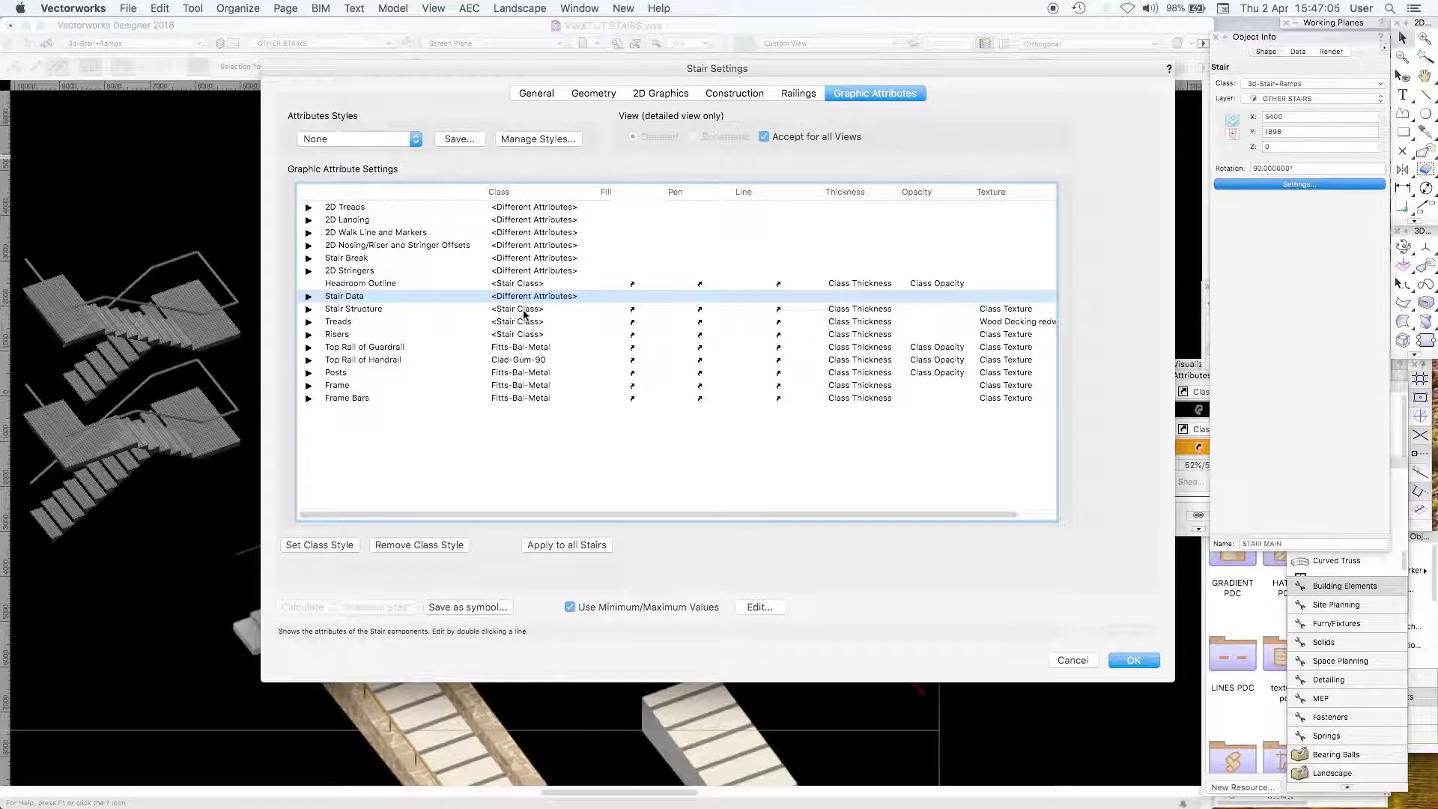
click(308, 270)
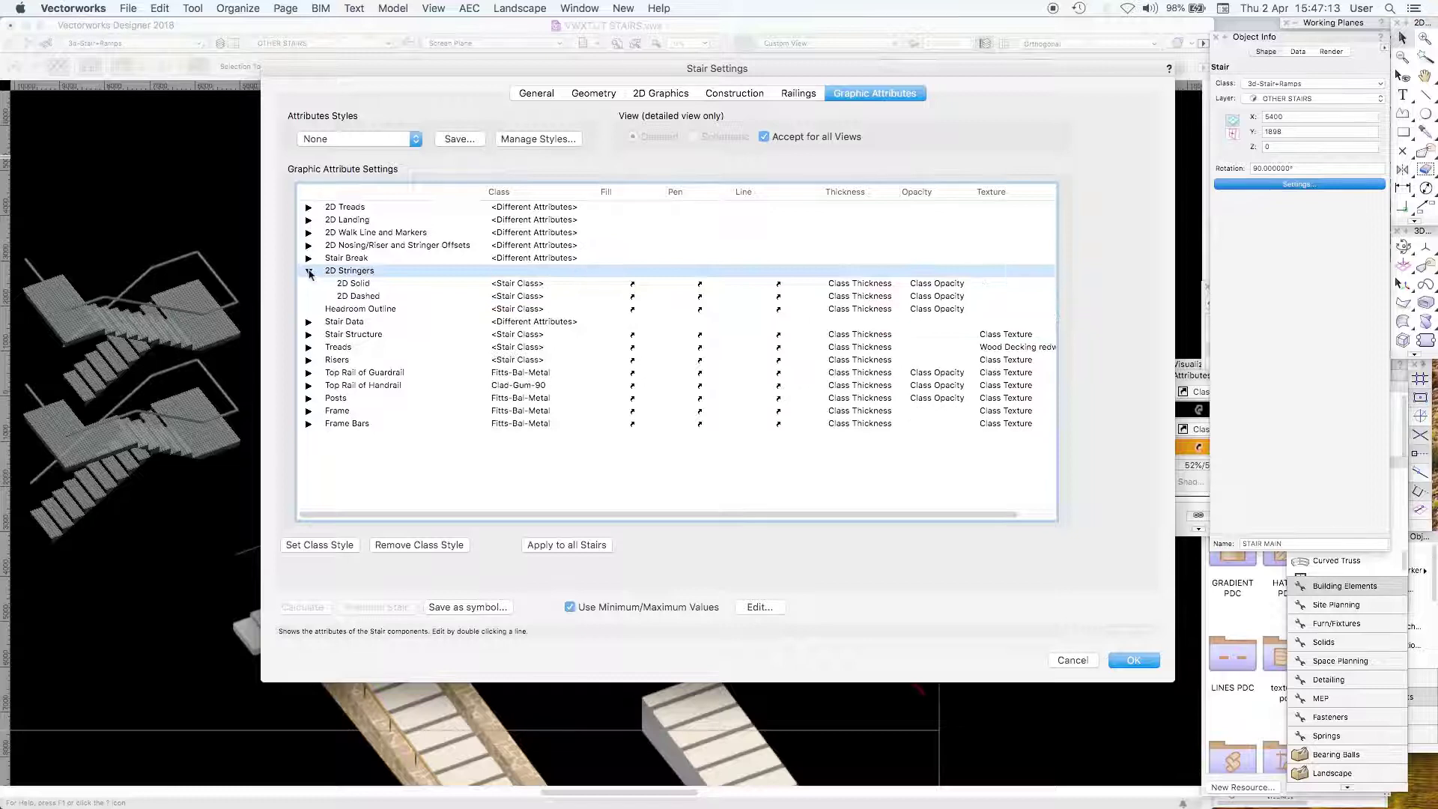
click(308, 272)
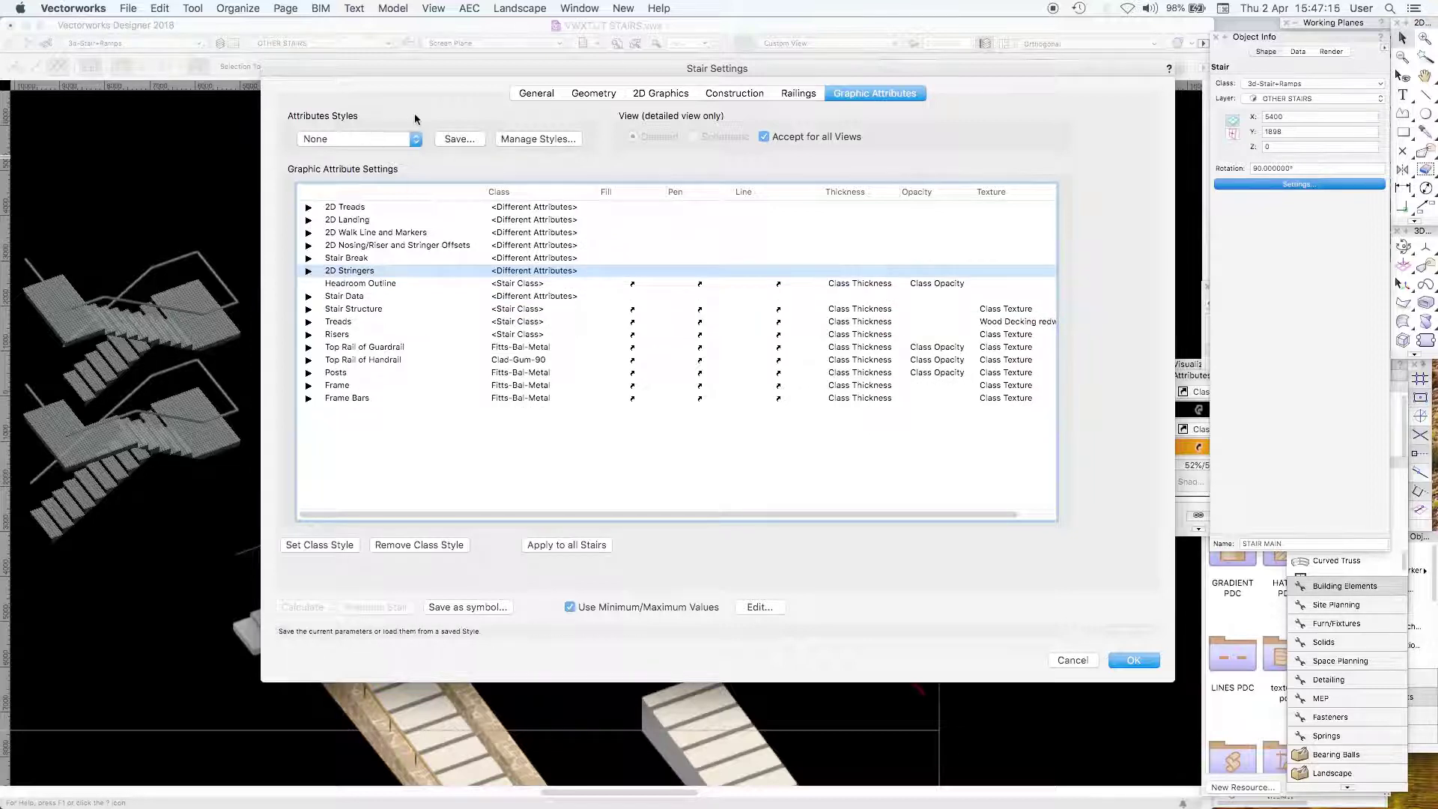
click(414, 139)
drag(1020, 68, 984, 98)
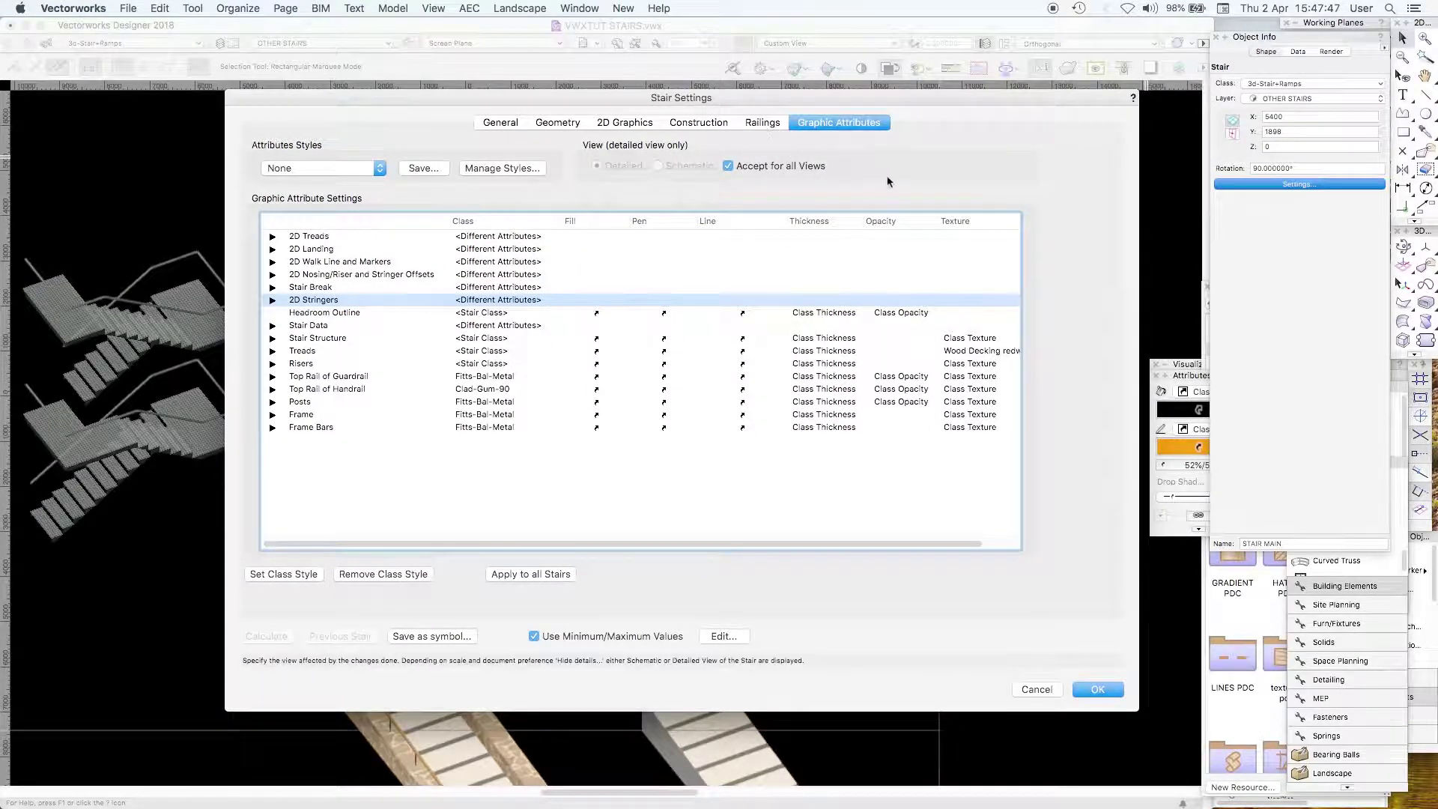
Step: Save the graphic attributes as a new style named 'Stair KMU'
click(328, 170)
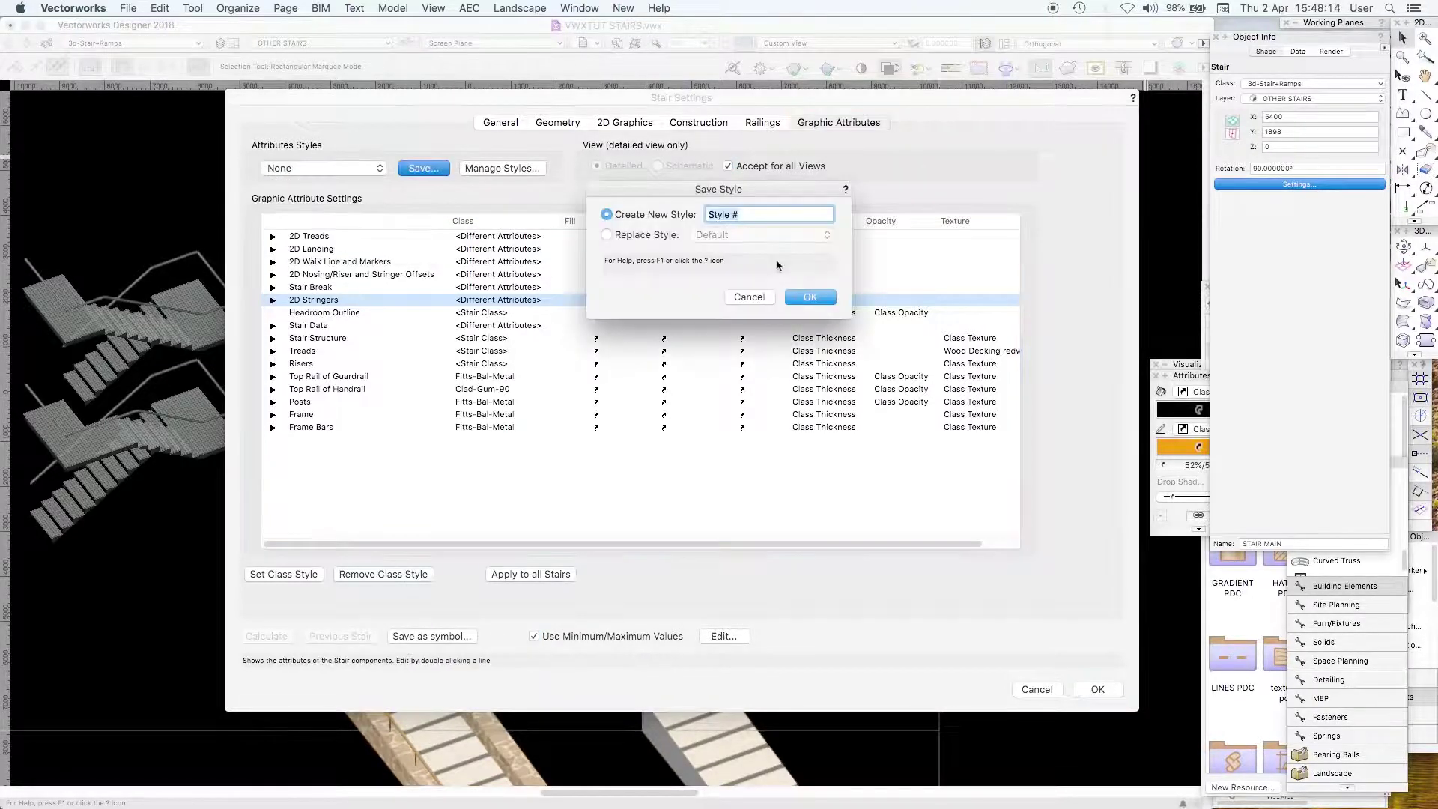
text(Stair KM)
text(U)
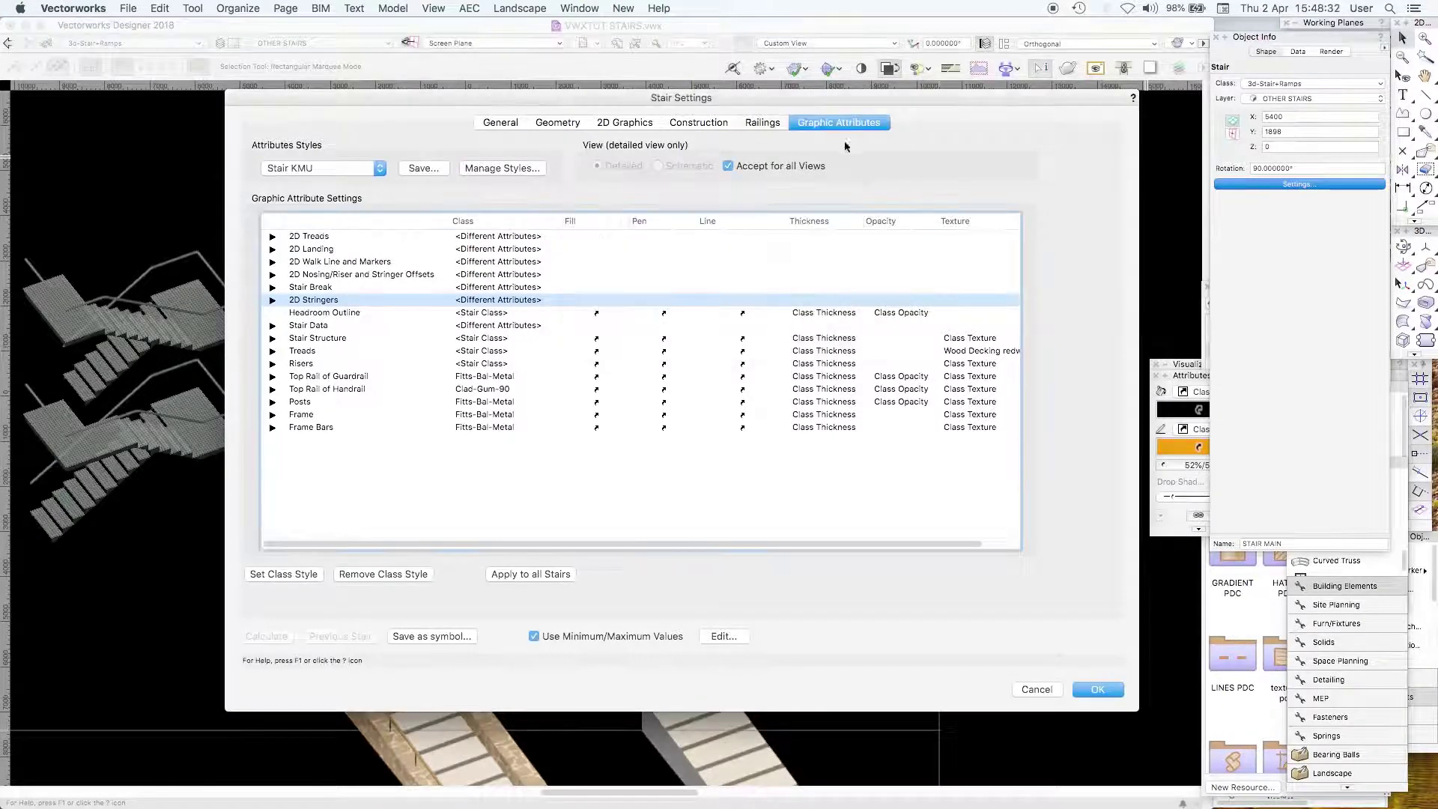
Step: Review the wooden stair's Railings and Construction settings
click(763, 122)
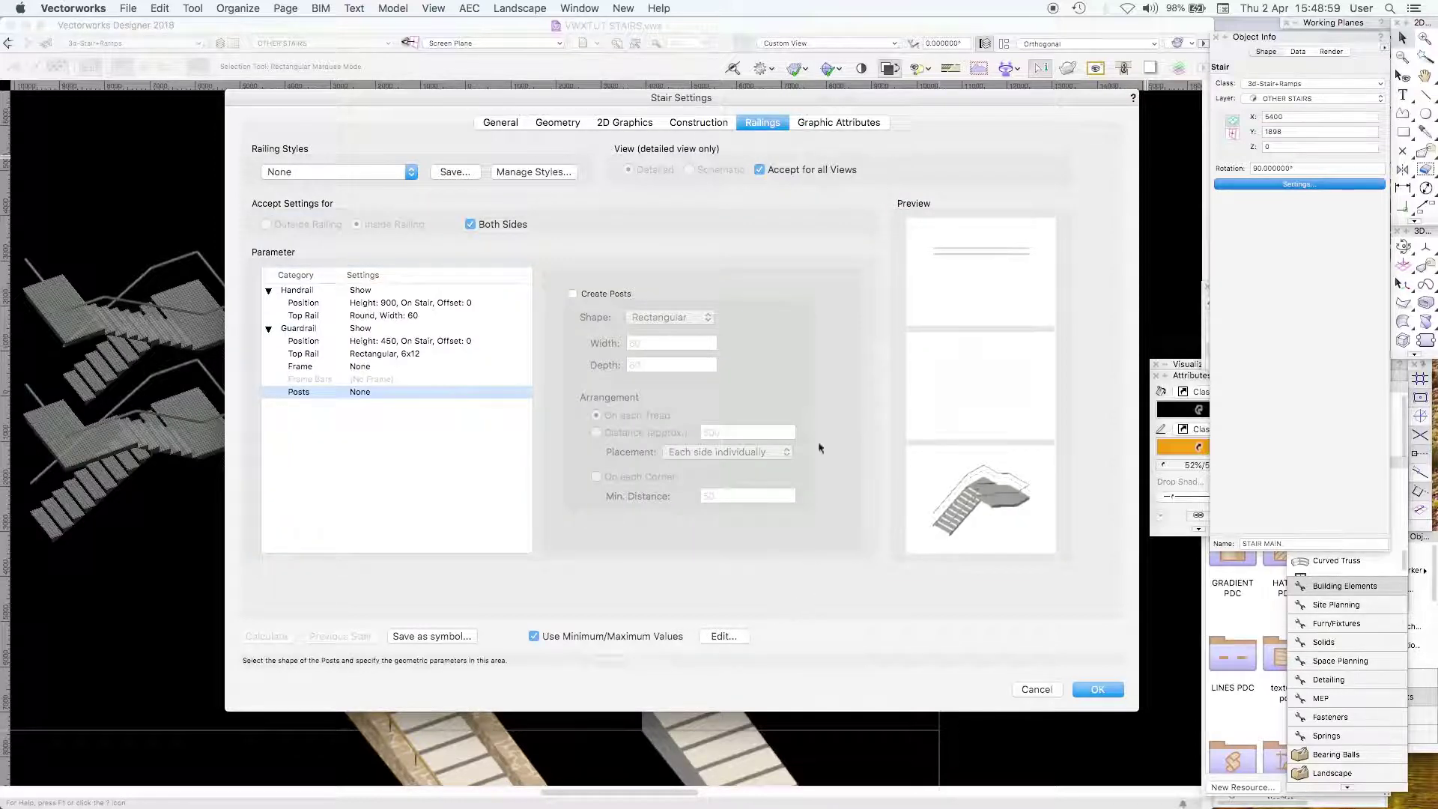
click(724, 124)
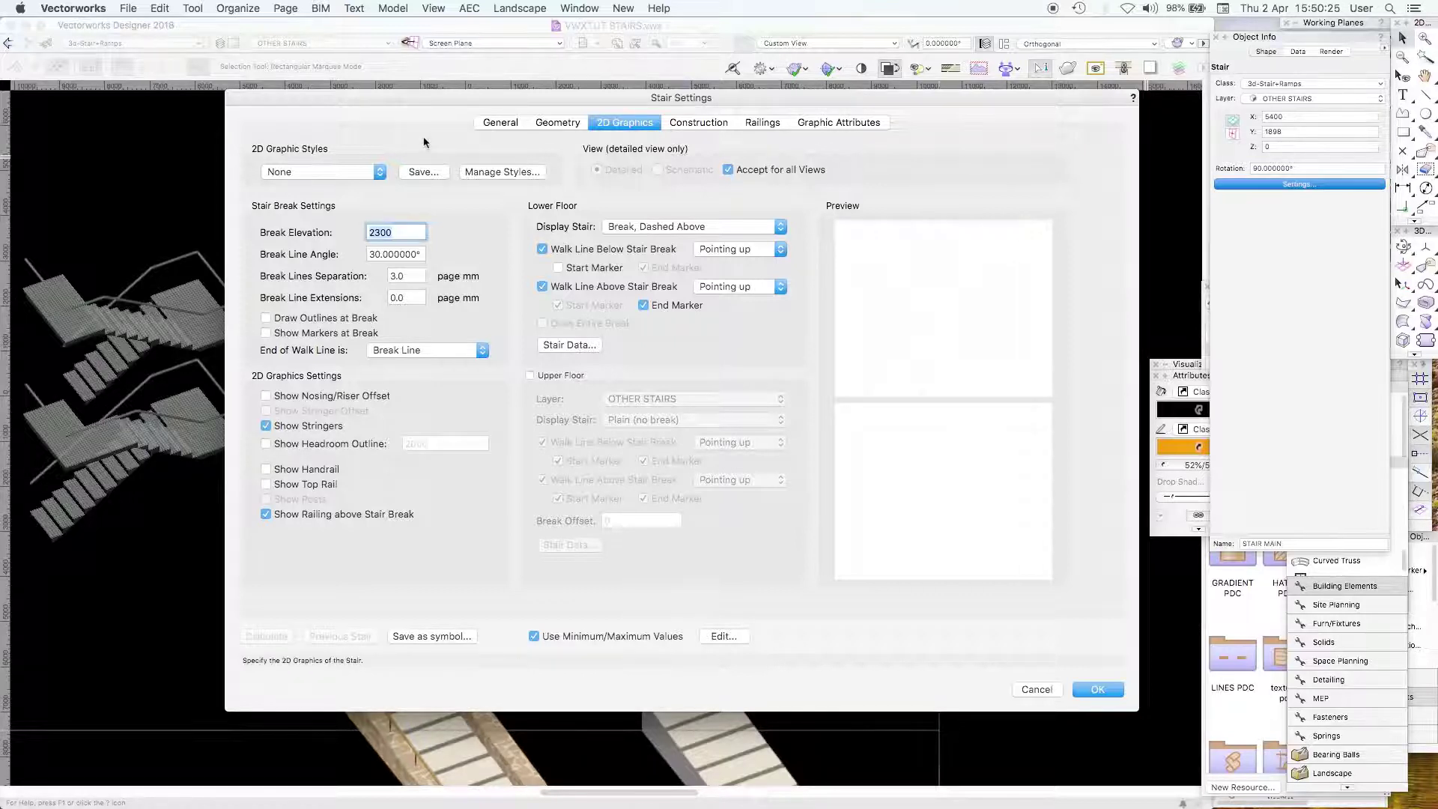
Step: Review the wooden stair's Geometry settings
click(558, 123)
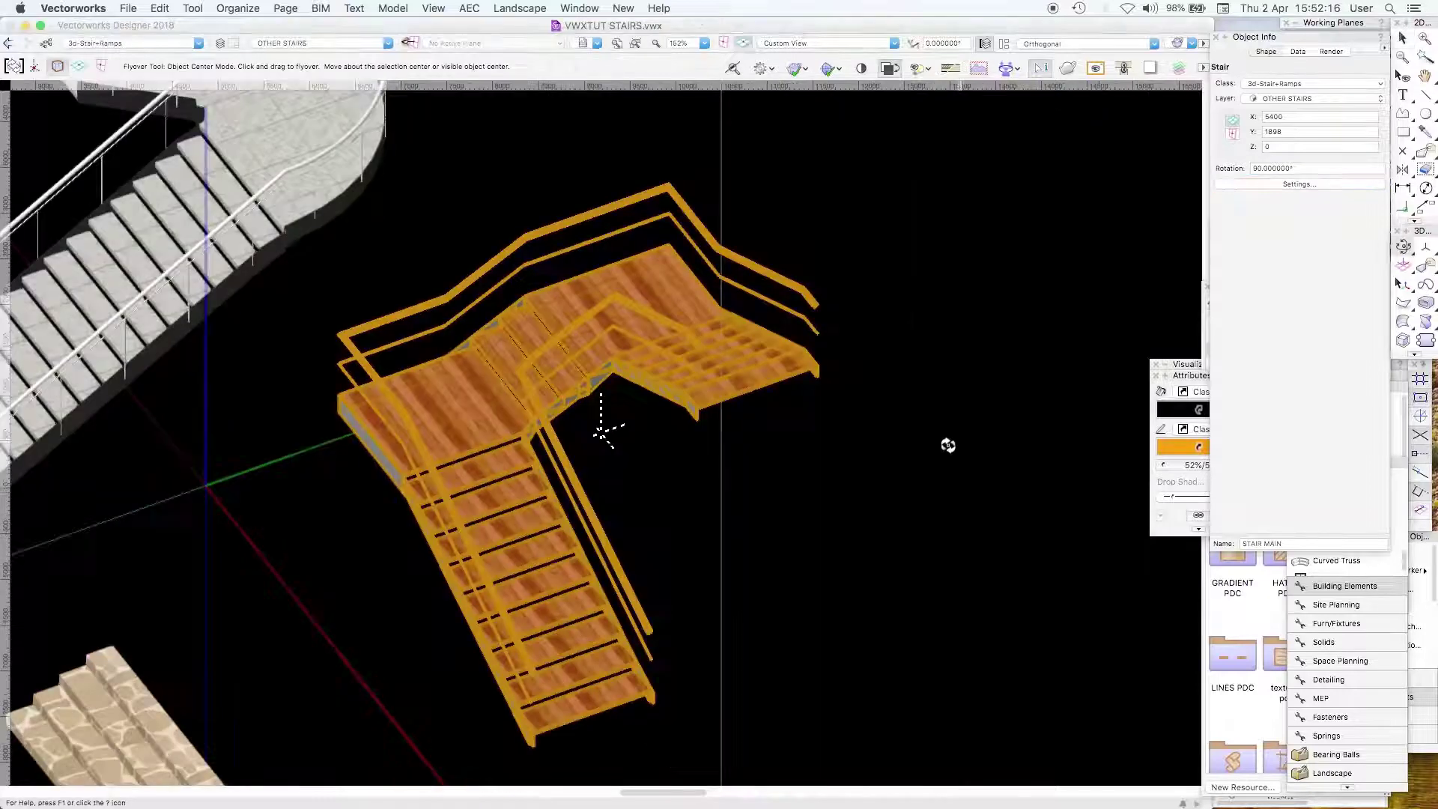
Step: In Top/Plan, copy the white curved stair up and to the left
drag(949, 445, 879, 434)
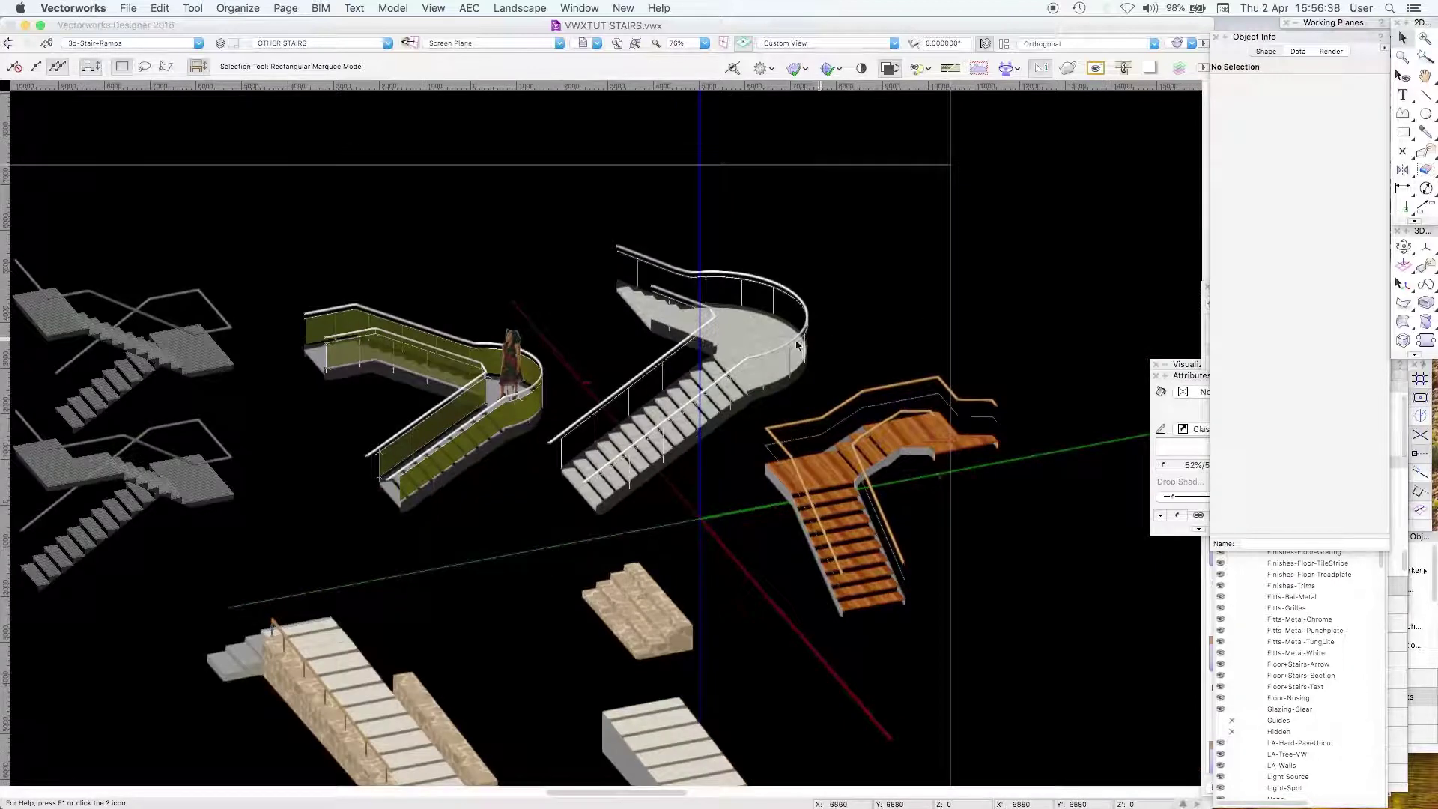
click(797, 345)
key(F5)
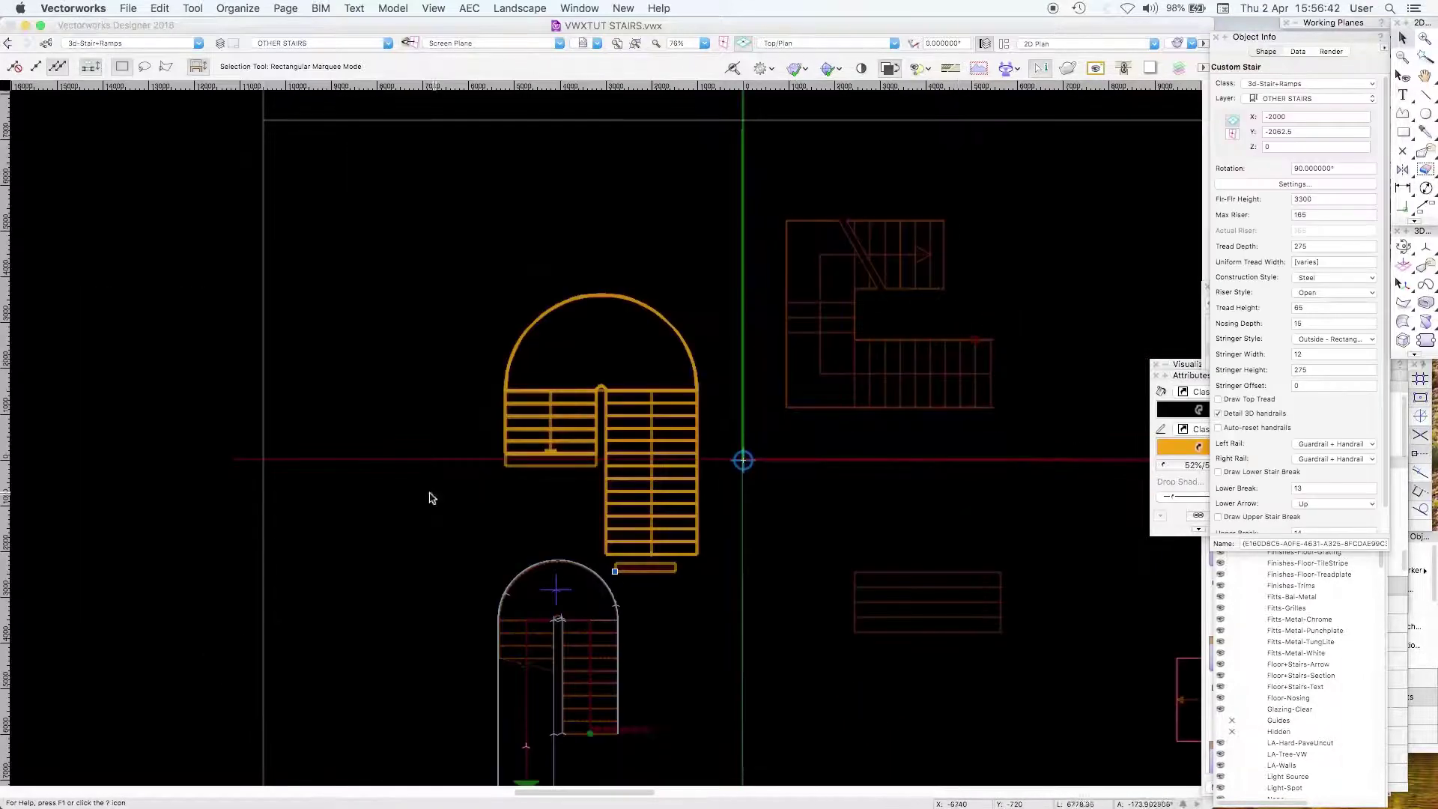
drag(605, 429, 567, 211)
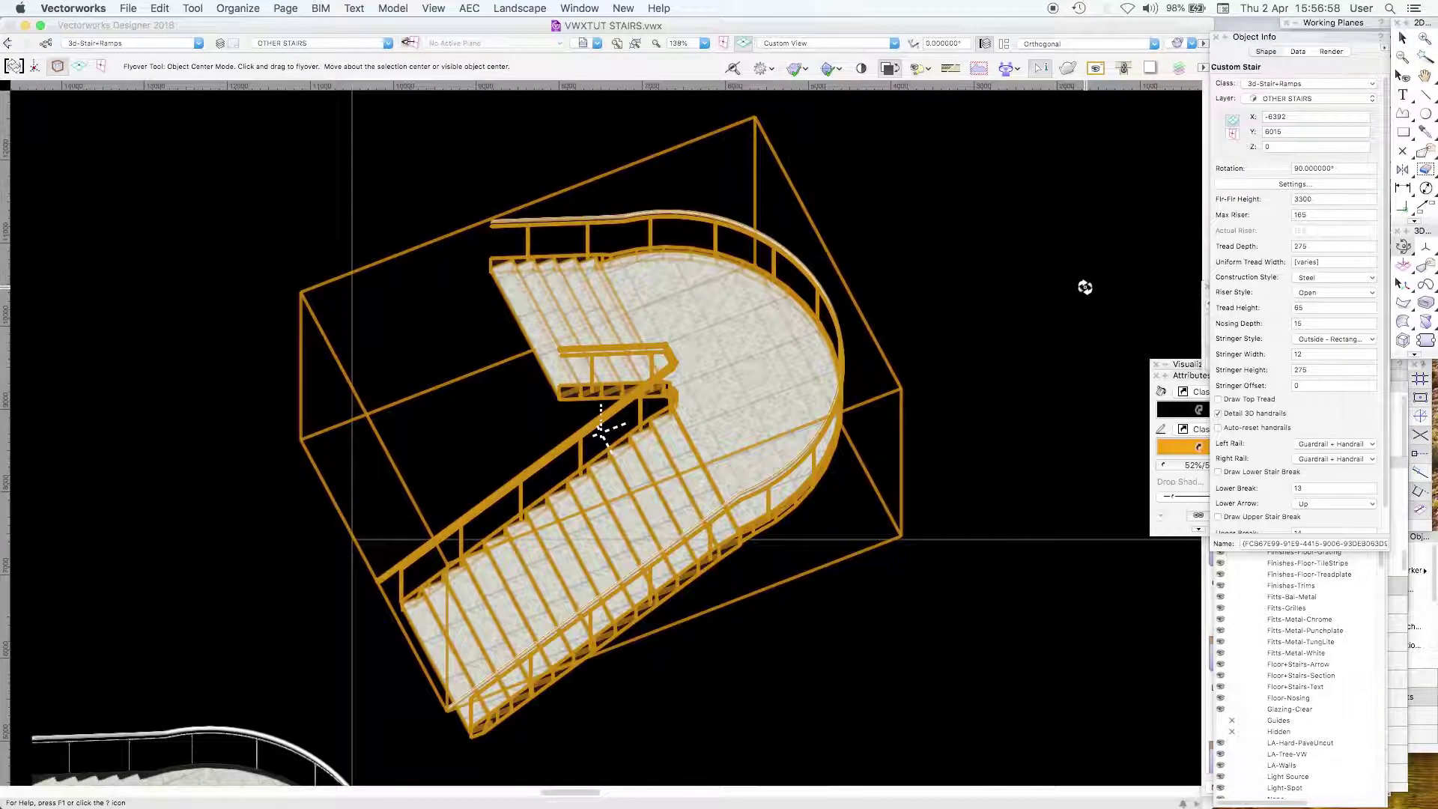
Step: Zoom out, select the copied stair and bring up its Stair Settings (3300 height, 20 risers)
key(super+minus)
scroll(957, 401, down, 3)
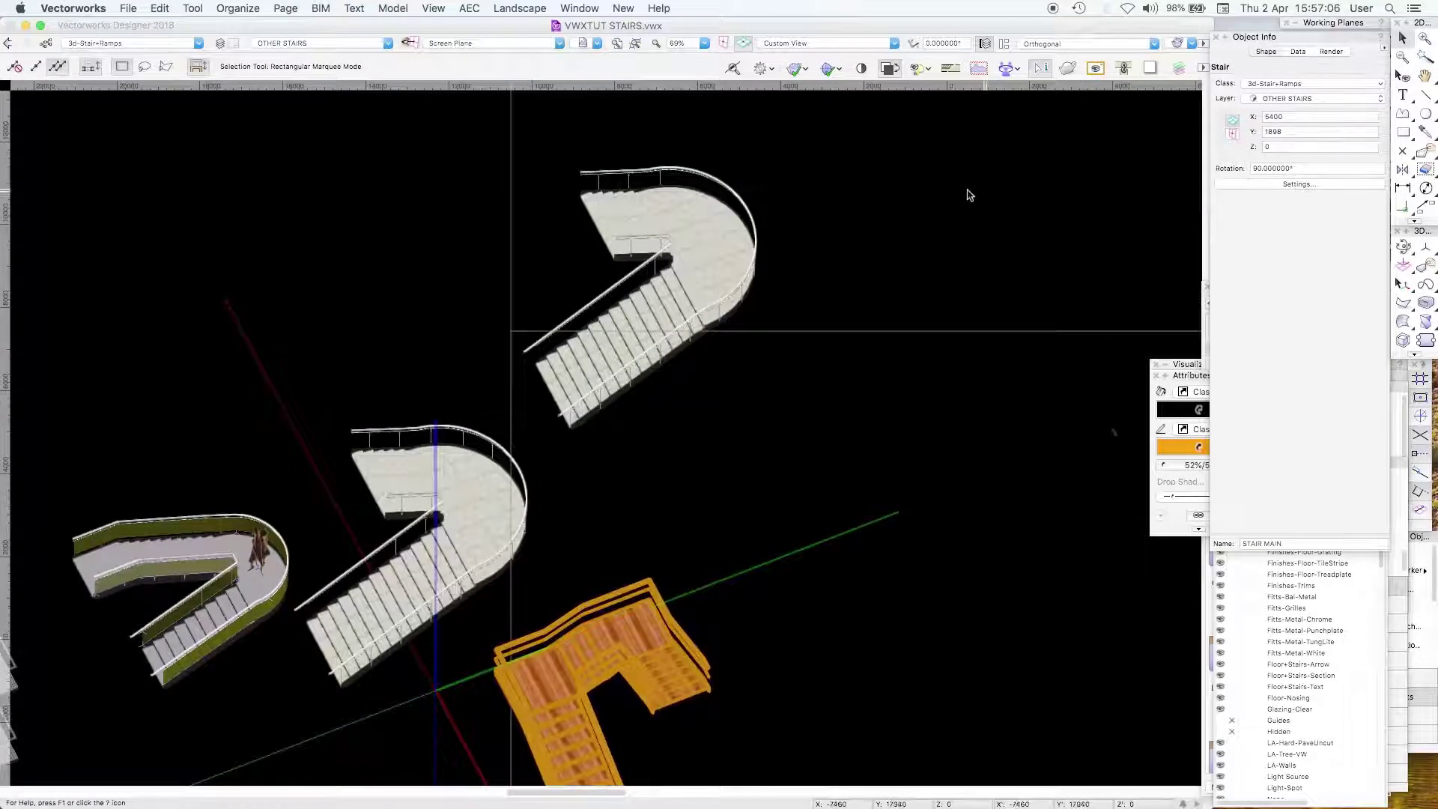
click(754, 275)
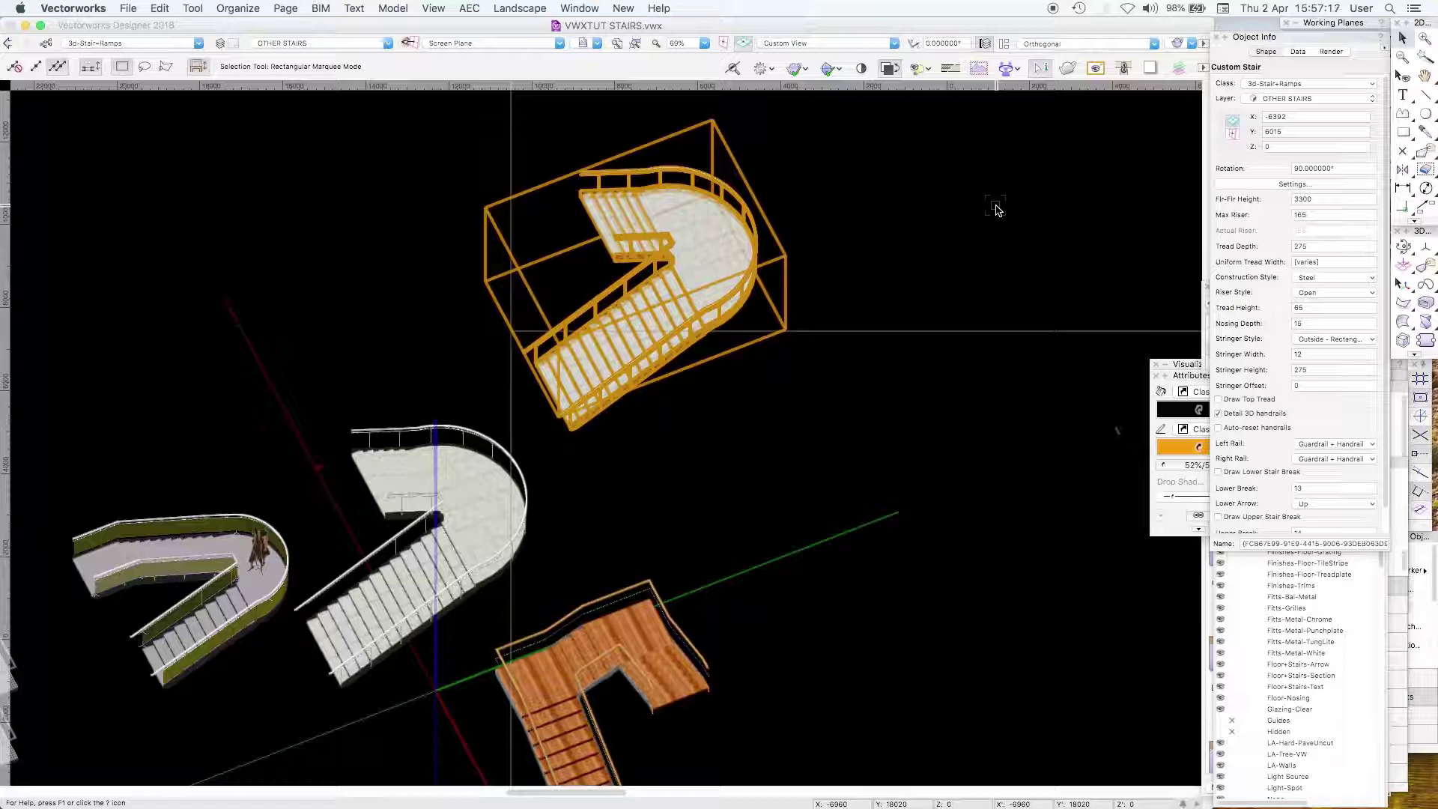
key(Return)
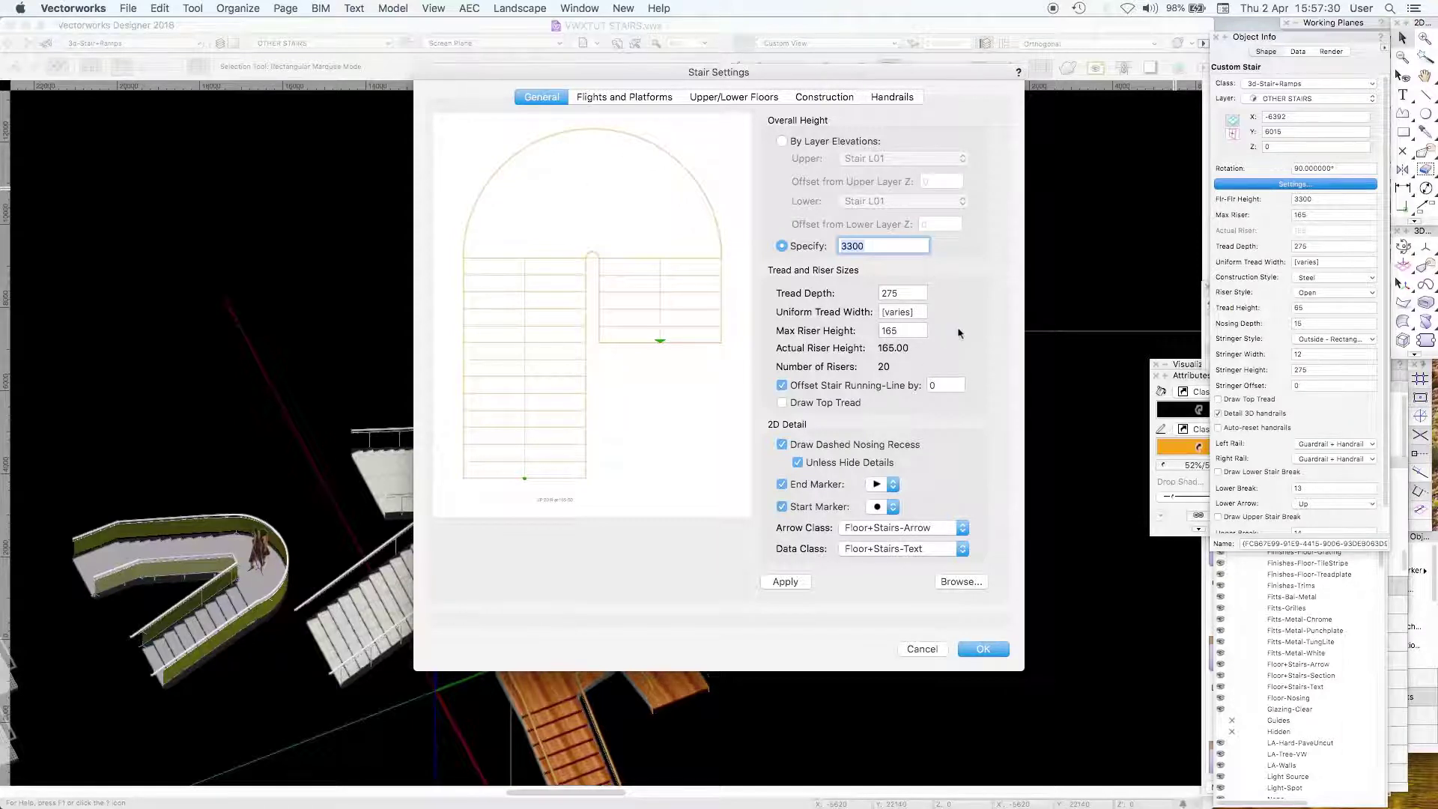
Step: Turn on Draw Top Tread and view the stair's straight 2000-wide, 13-tread flight settings
click(824, 402)
click(653, 98)
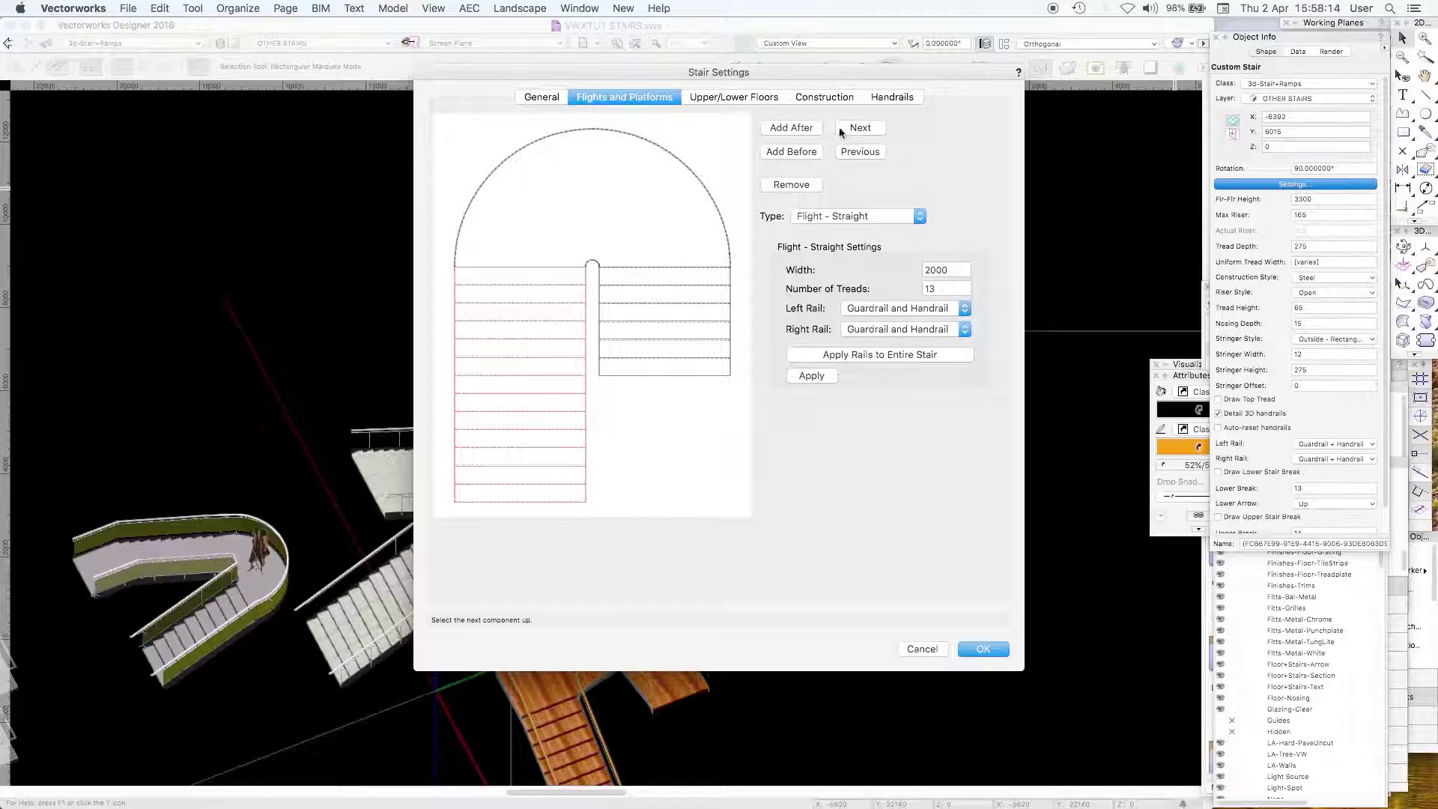
Step: Step through the stair components to the curved platform (180°, 2100 outside radius)
click(869, 129)
click(869, 129)
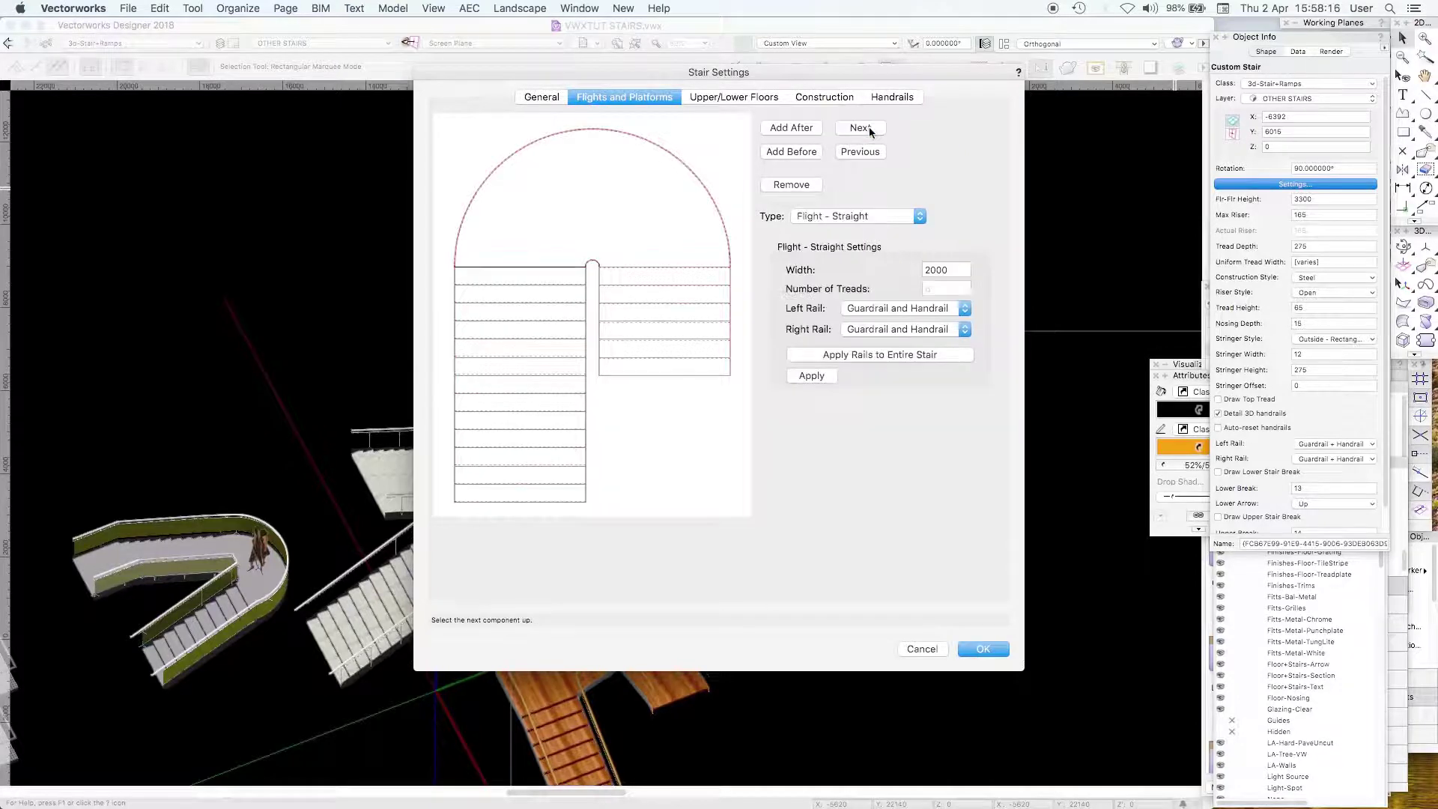
click(869, 129)
click(869, 130)
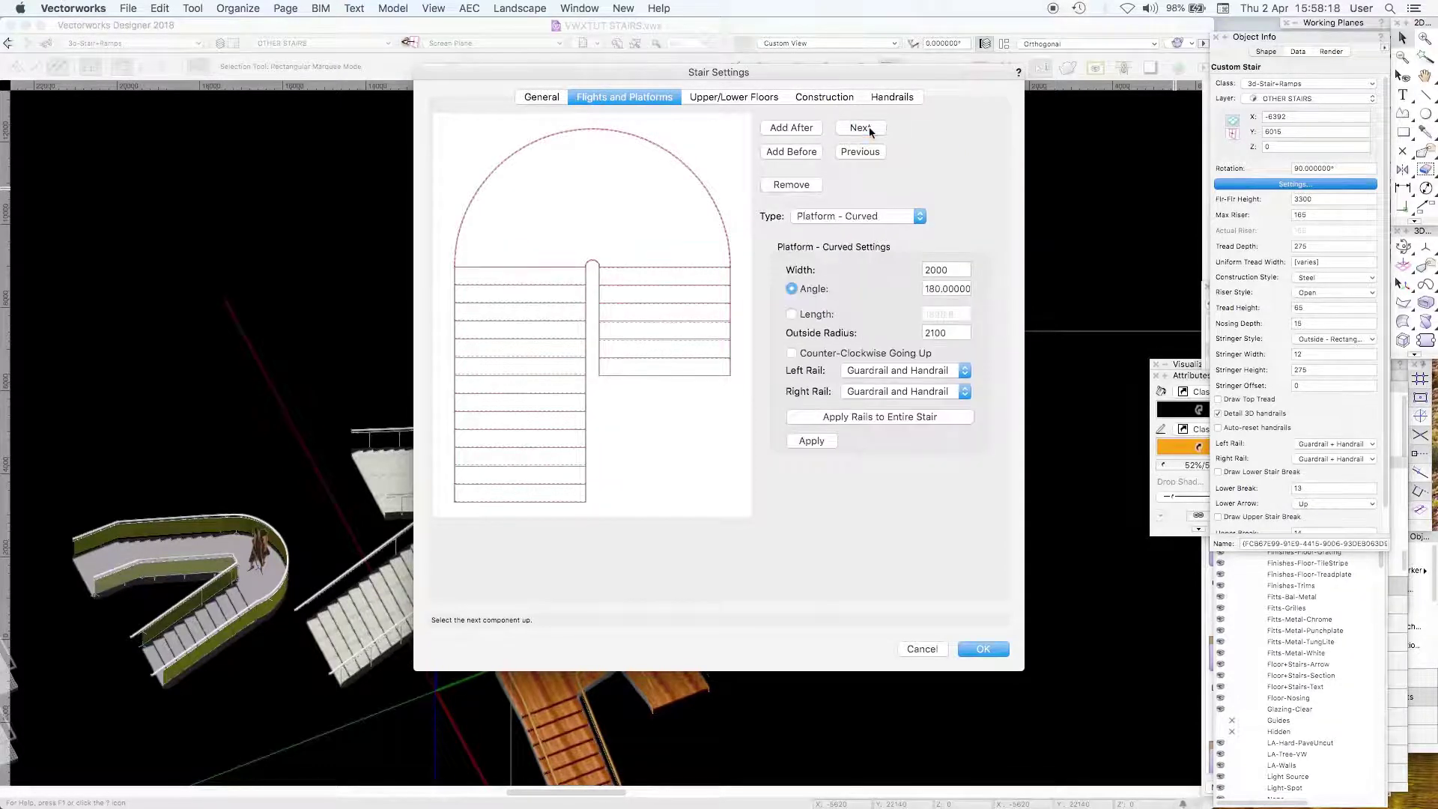
Step: List the component types available for the curved platform
click(919, 216)
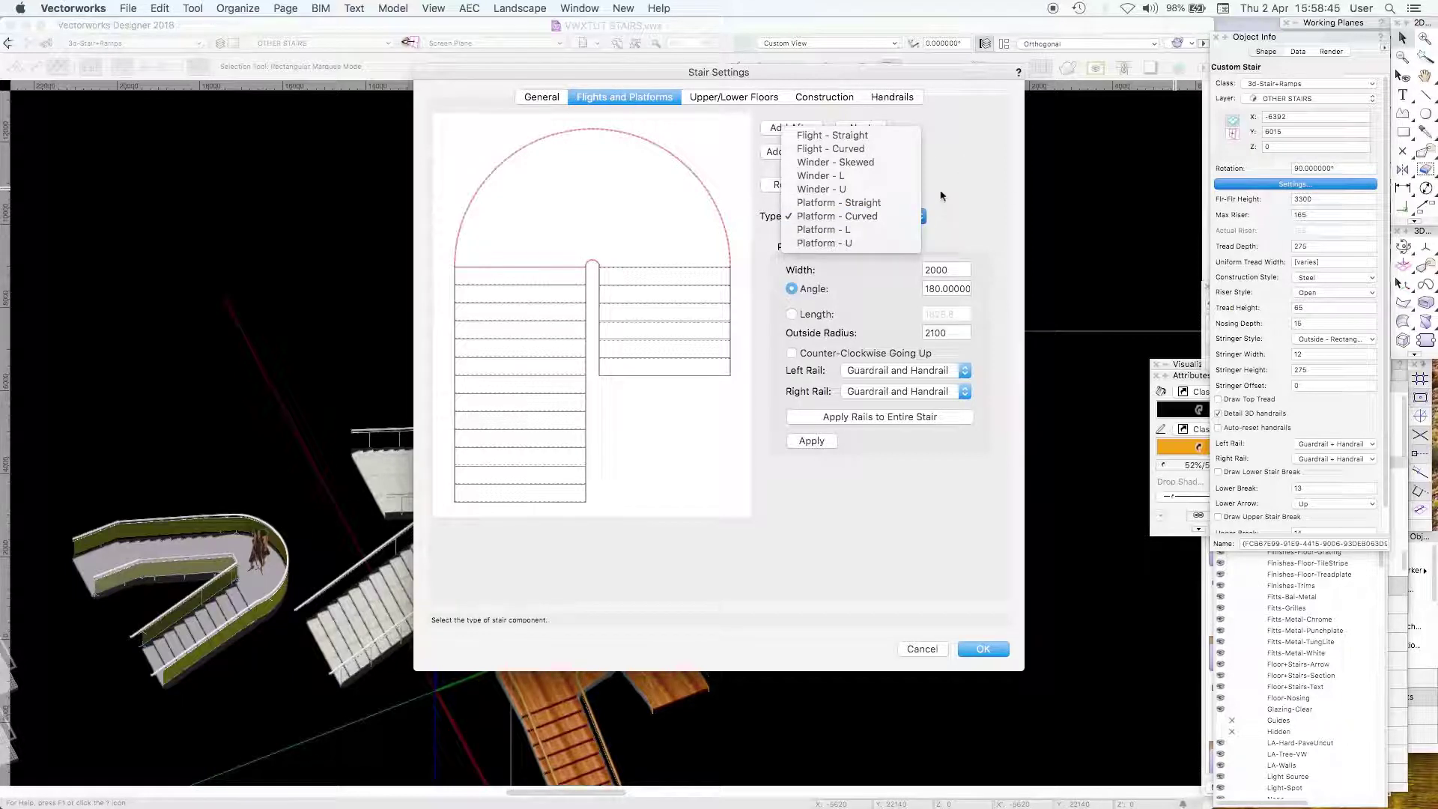
click(961, 144)
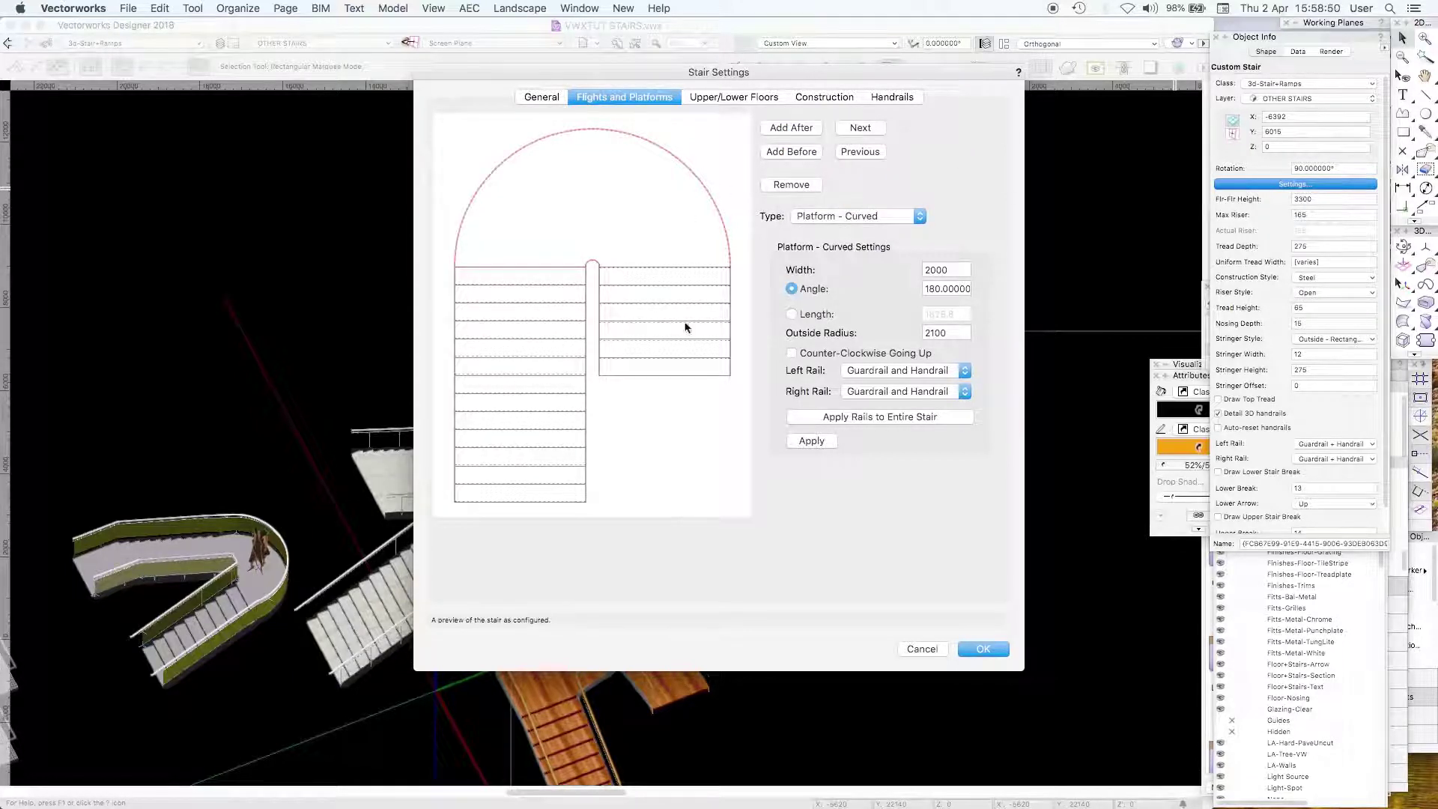
click(899, 216)
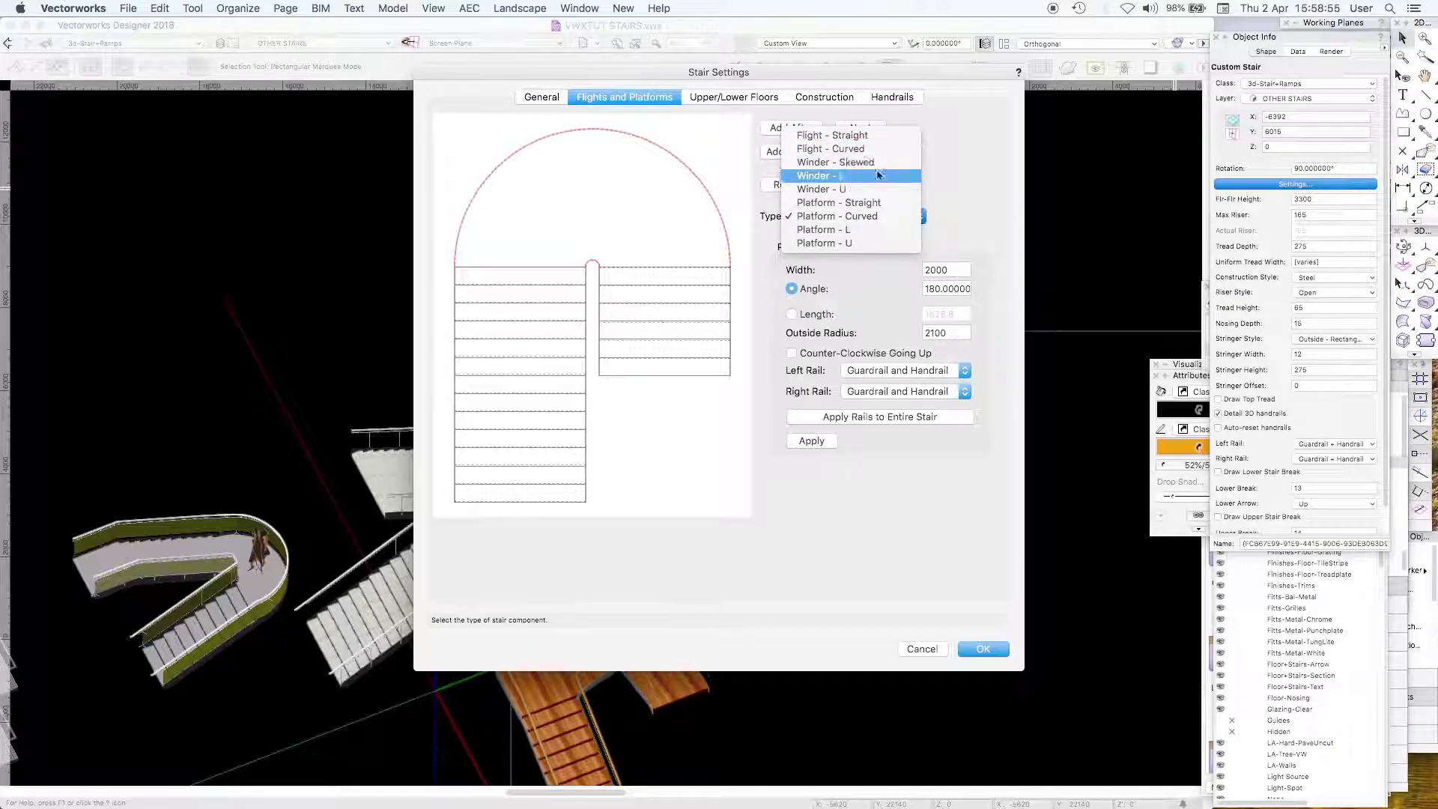
click(964, 203)
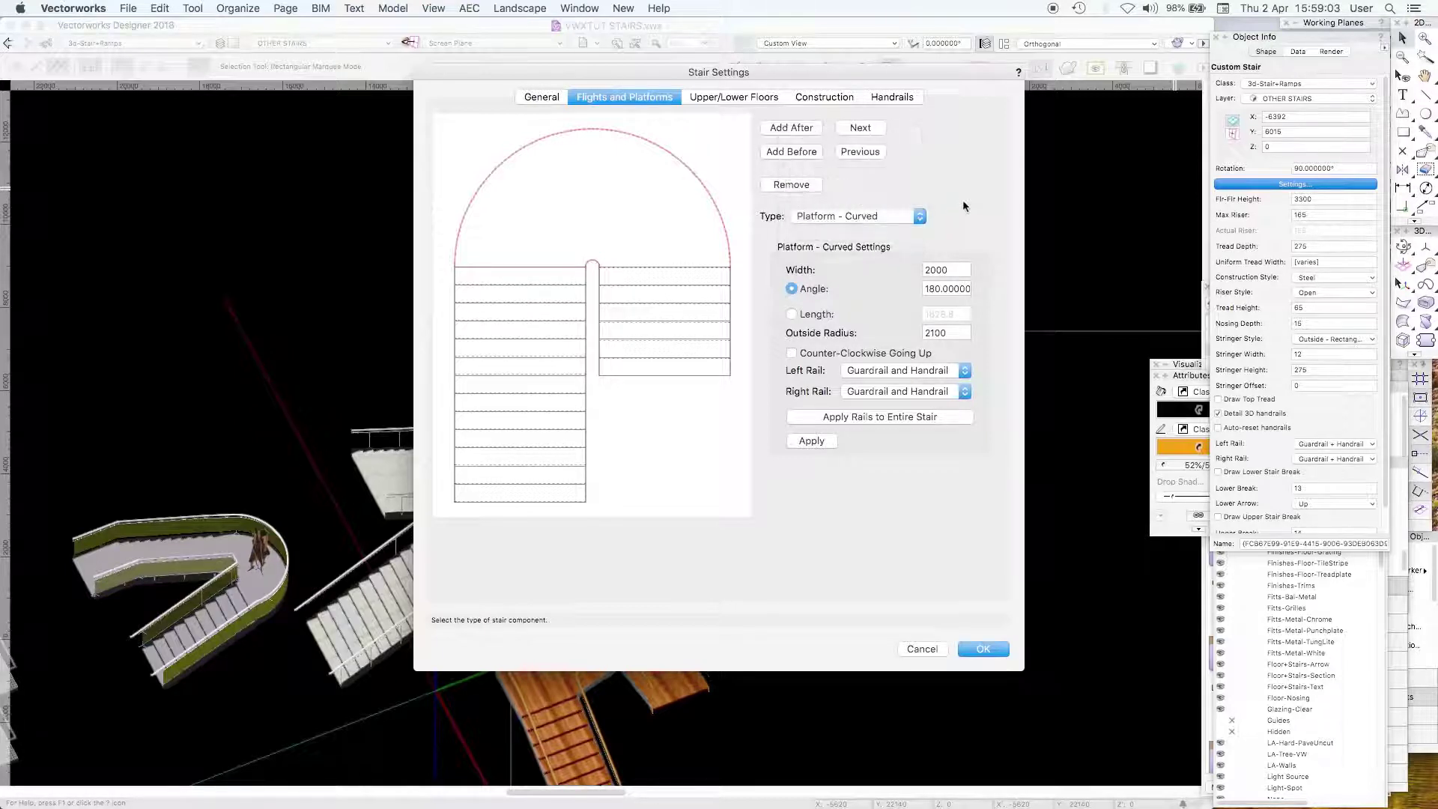
click(883, 217)
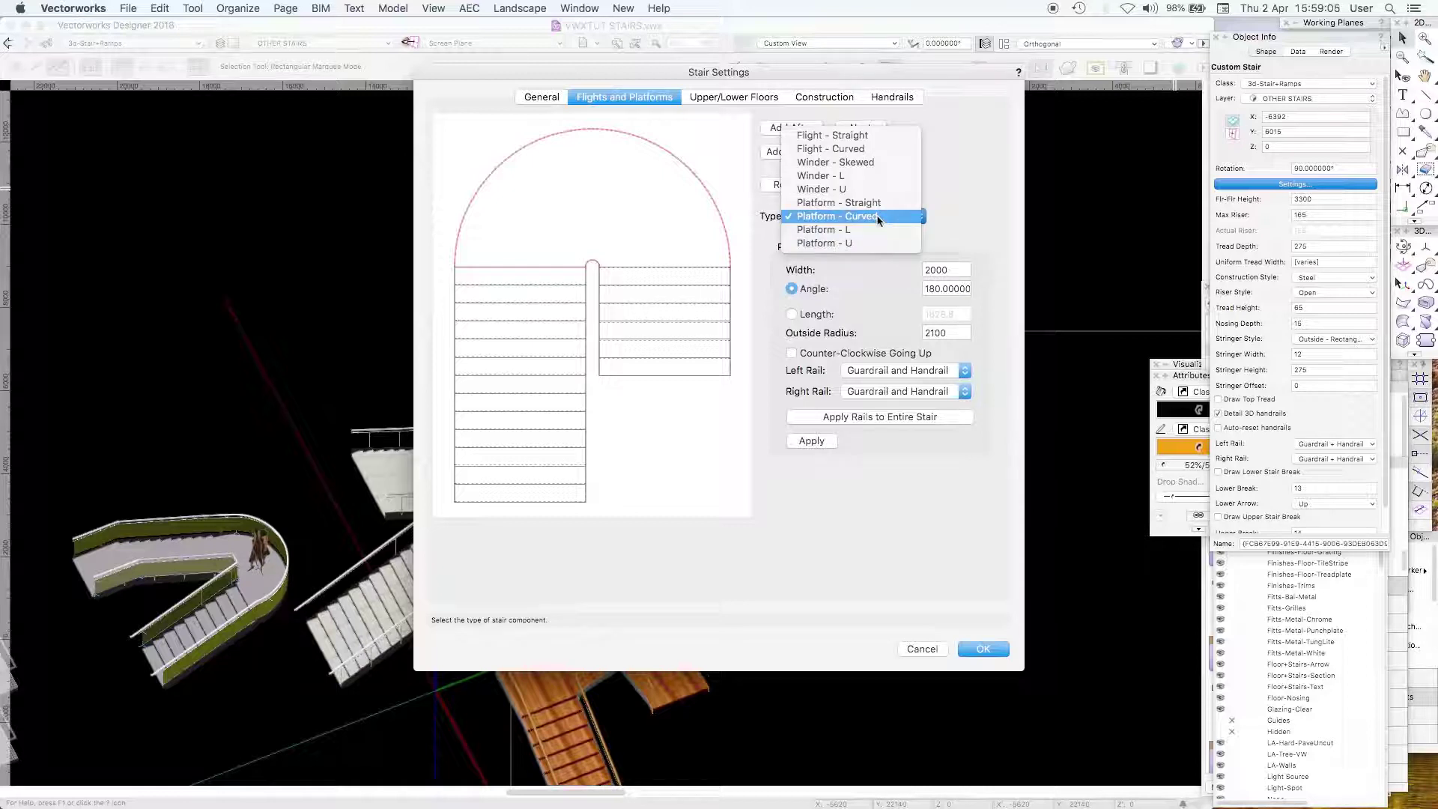
click(878, 209)
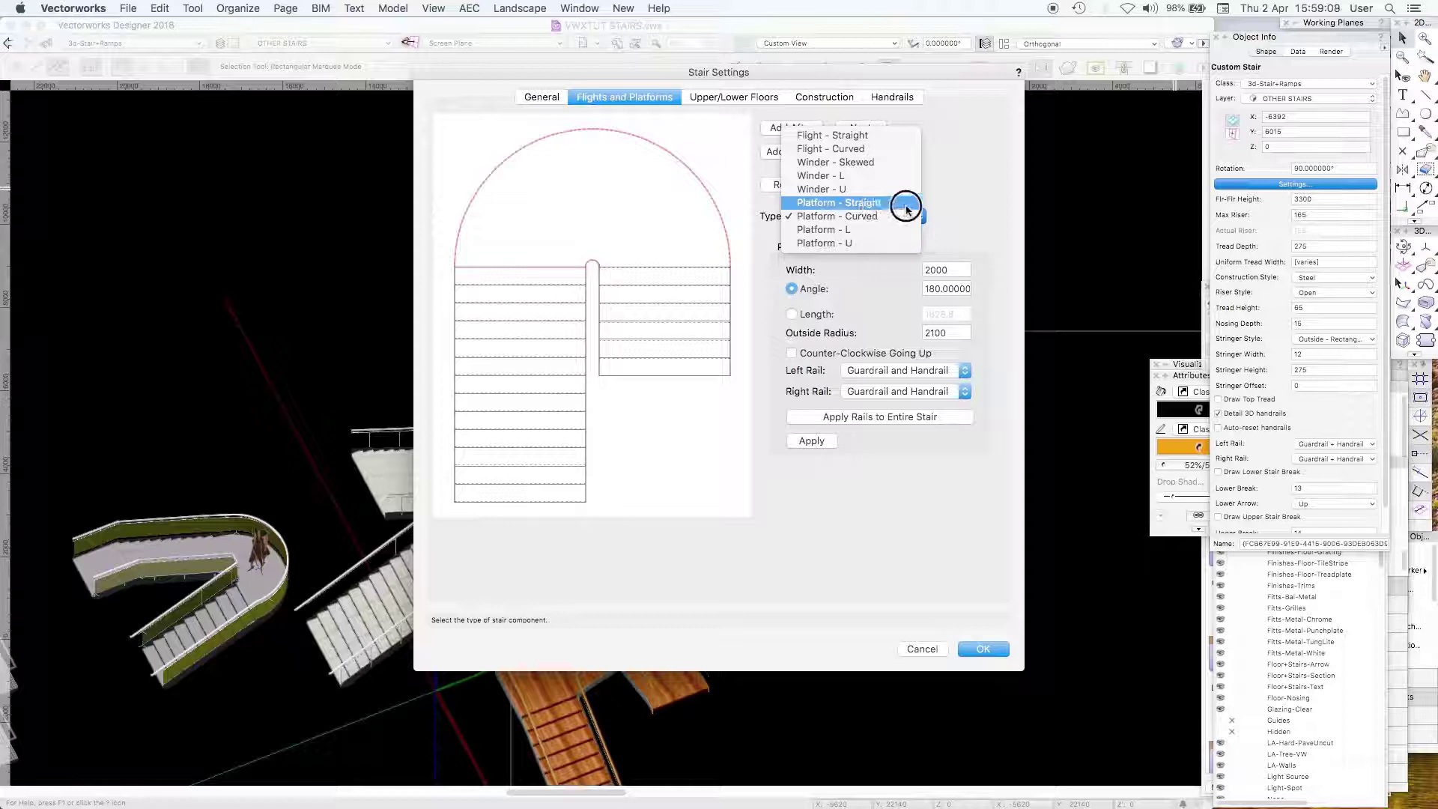
Step: Change the curved landing's type to Platform - U
click(861, 243)
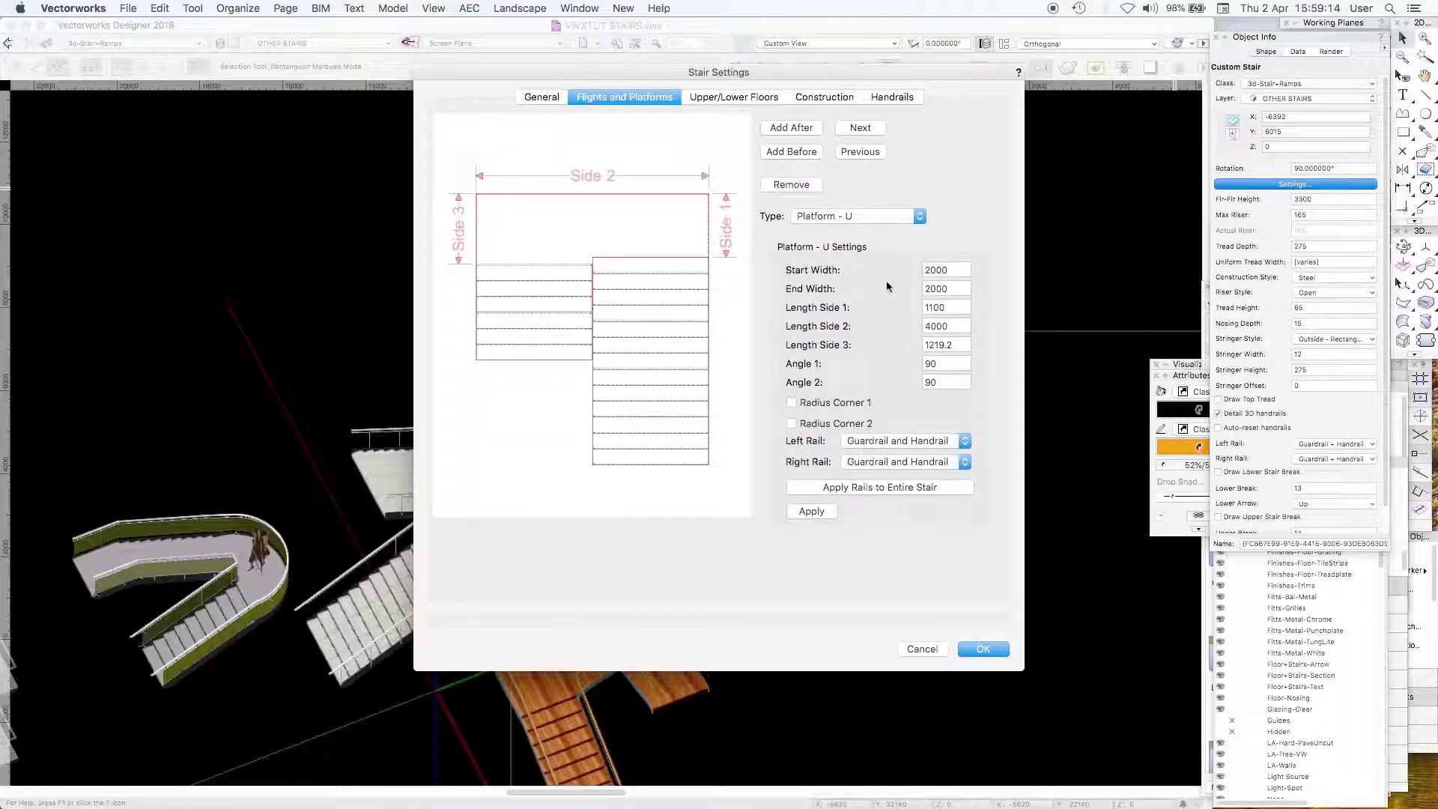
click(861, 128)
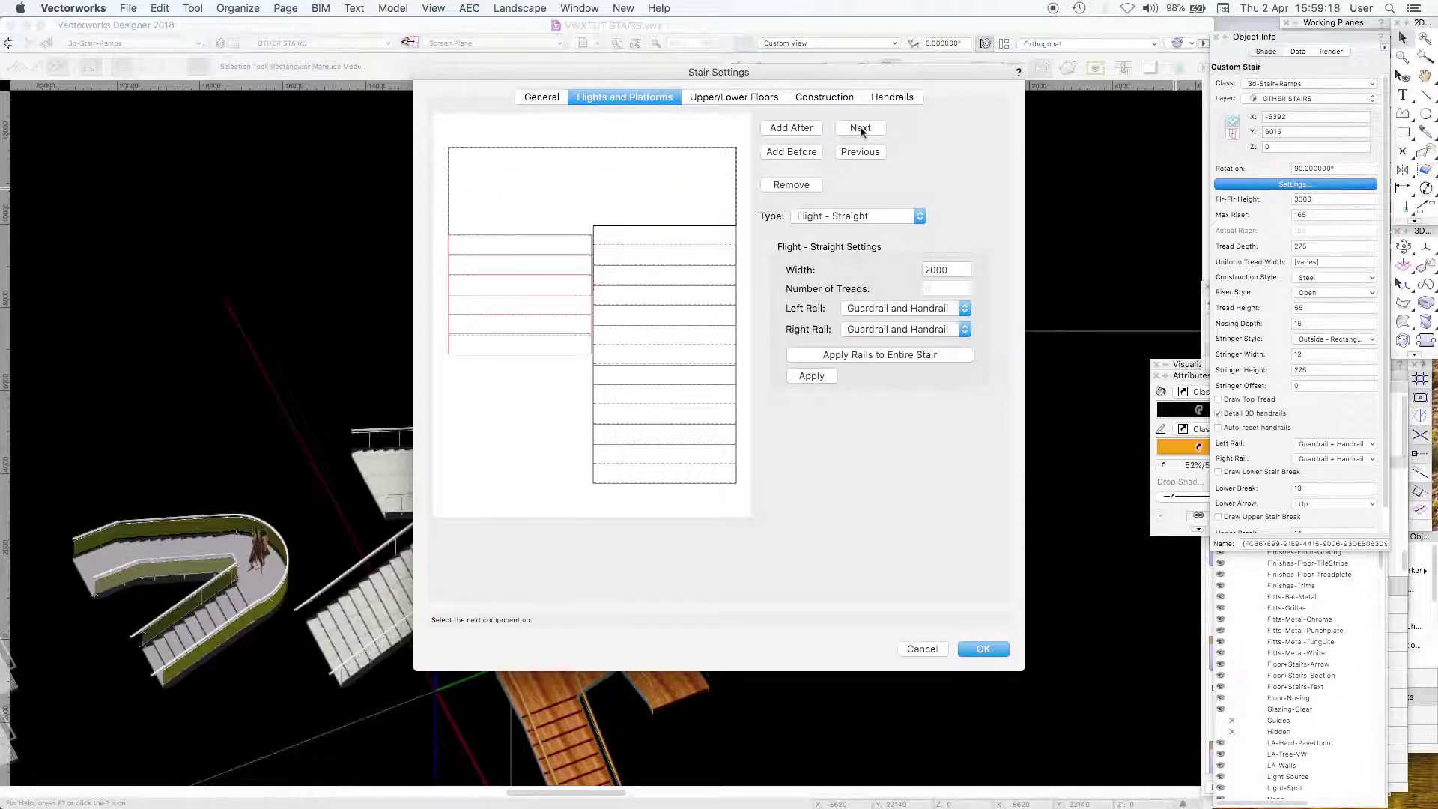
click(798, 129)
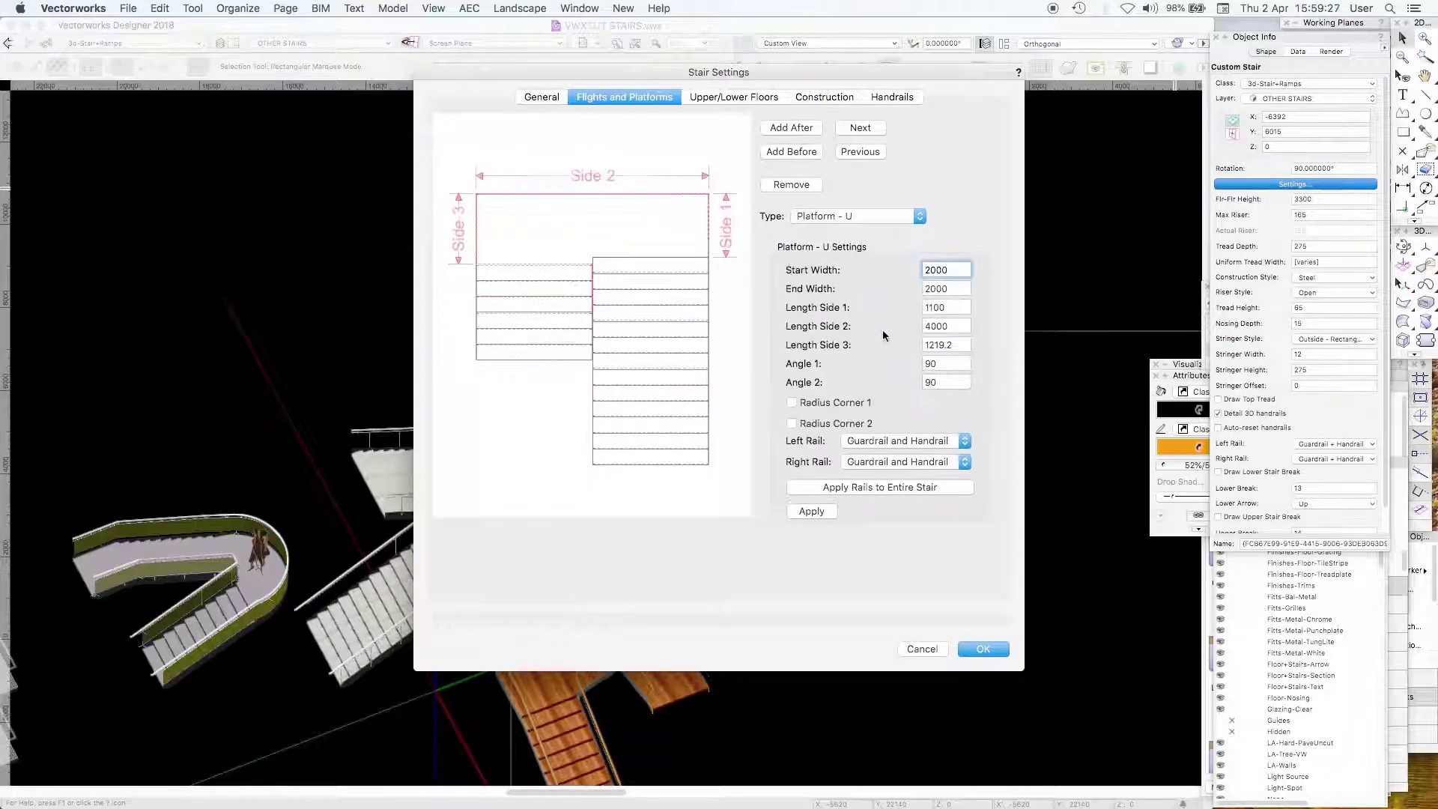
Step: Set the U landing's side lengths to 2000, 4400 and 2200
click(937, 326)
double_click(936, 326)
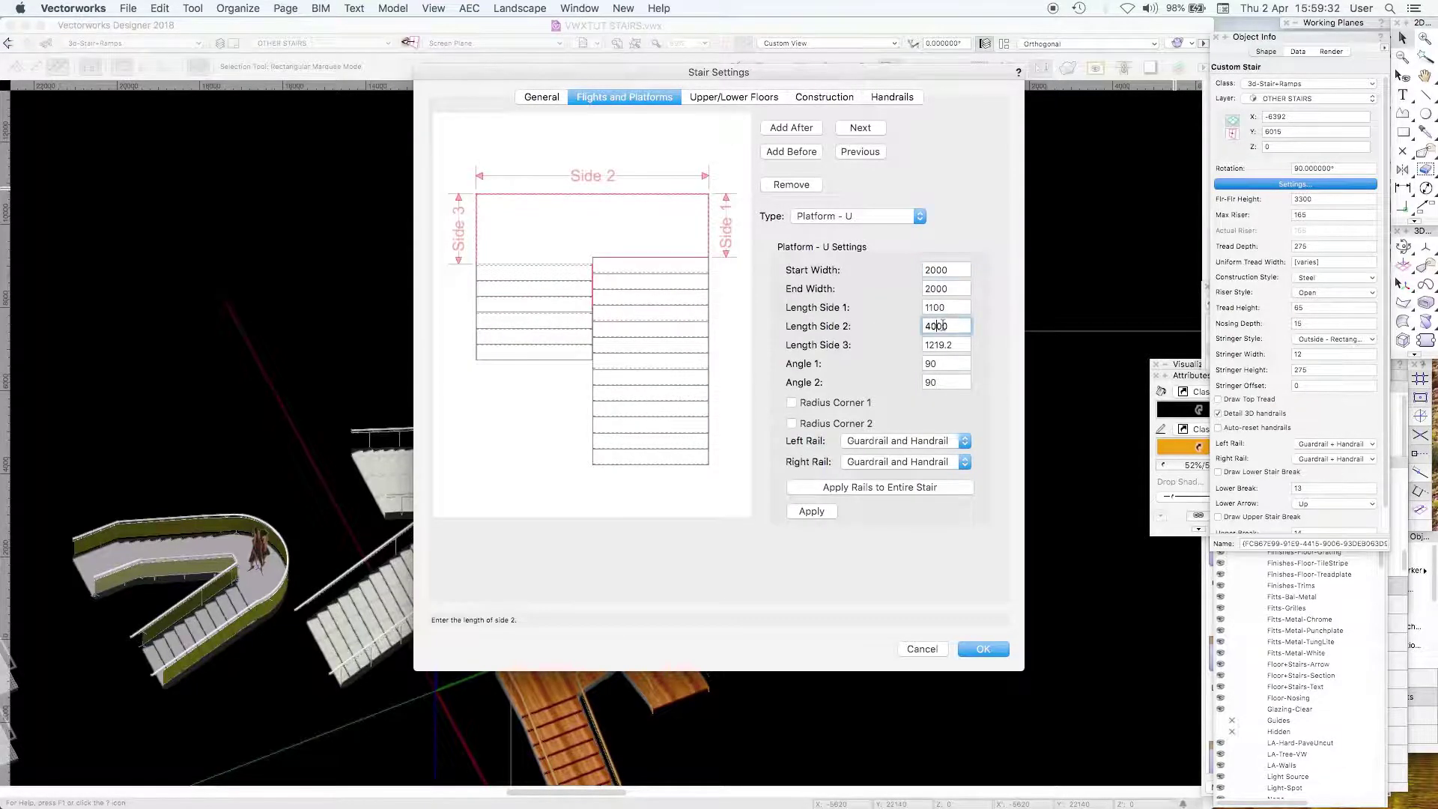
text(4400)
key(Tab)
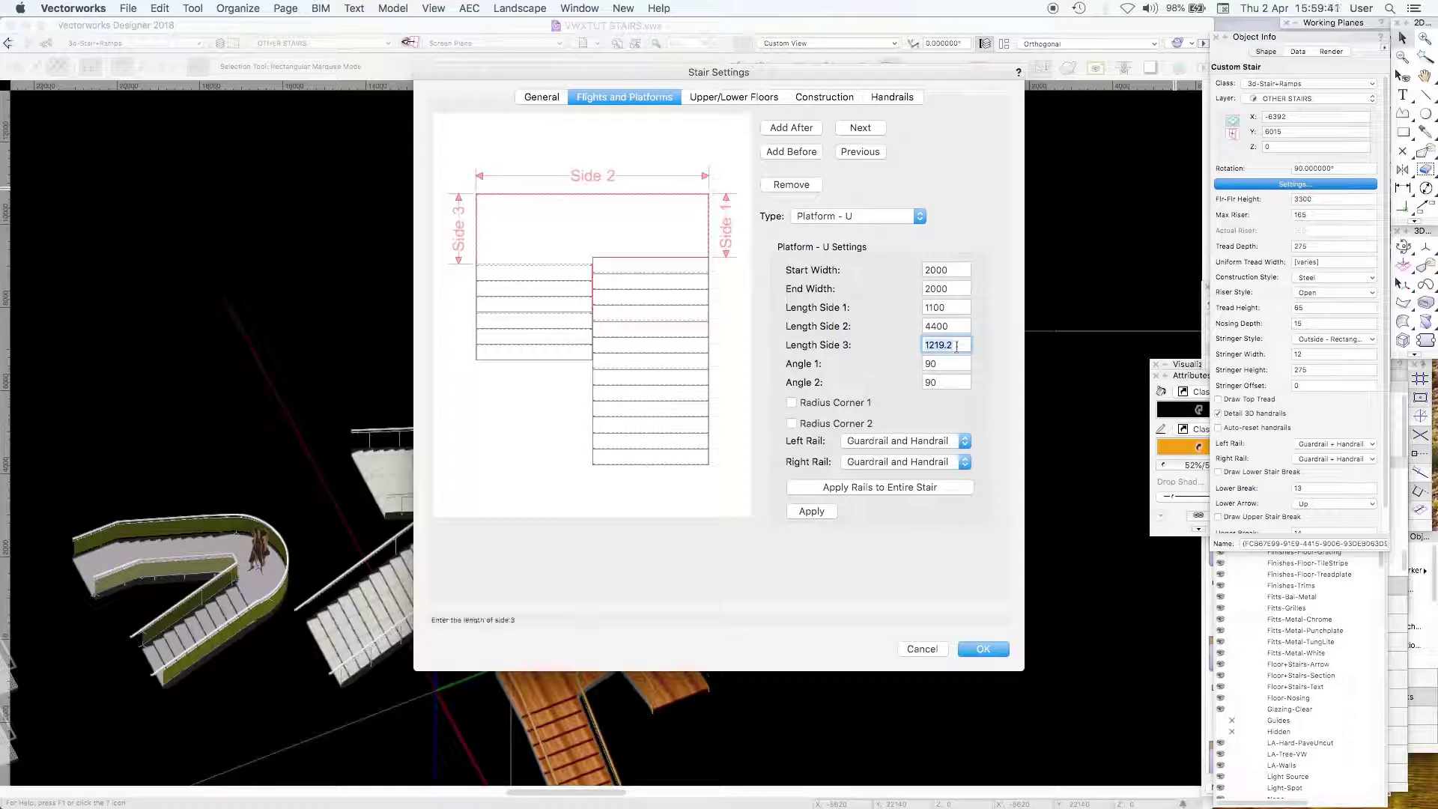
text(2200)
key(Tab)
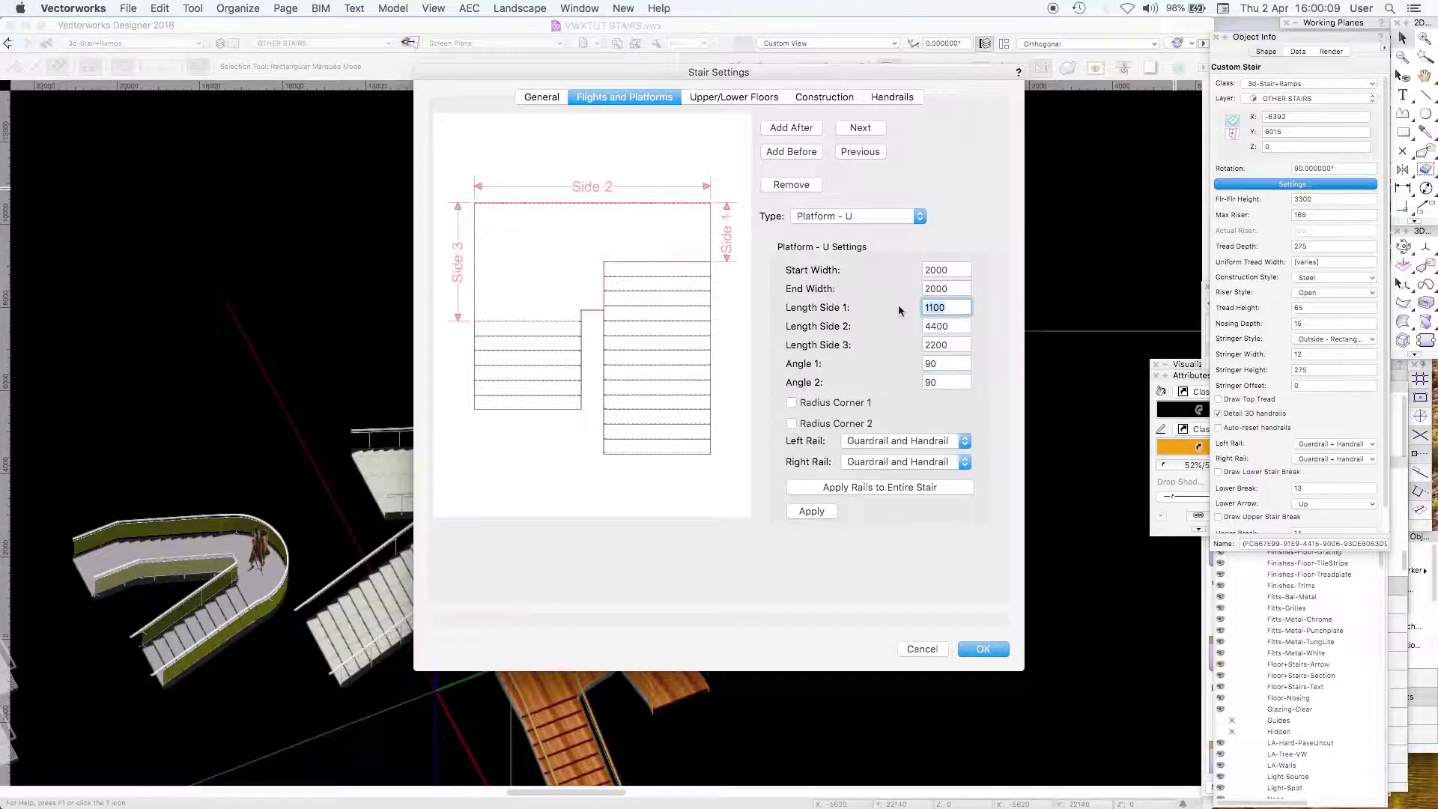
key(Tab)
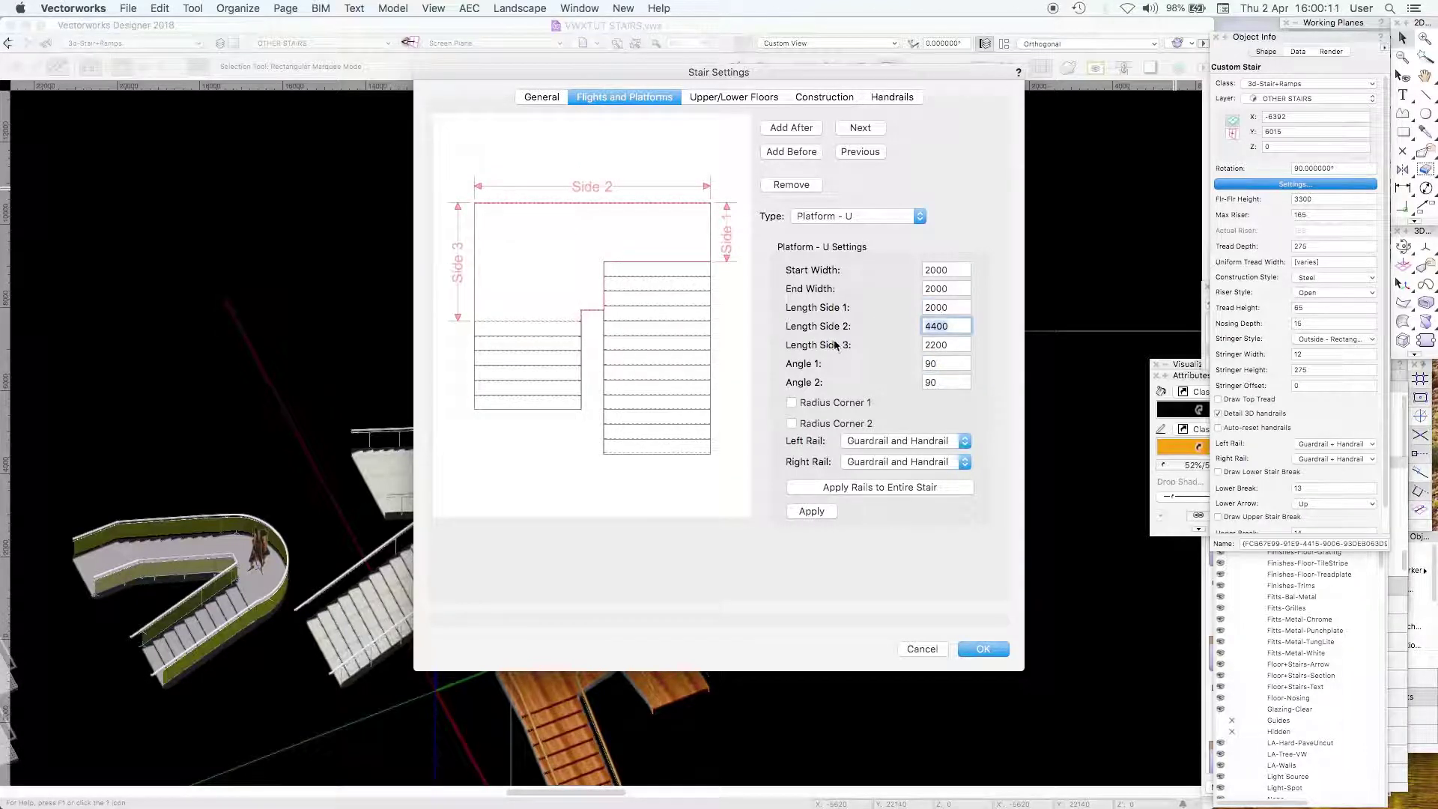
click(860, 126)
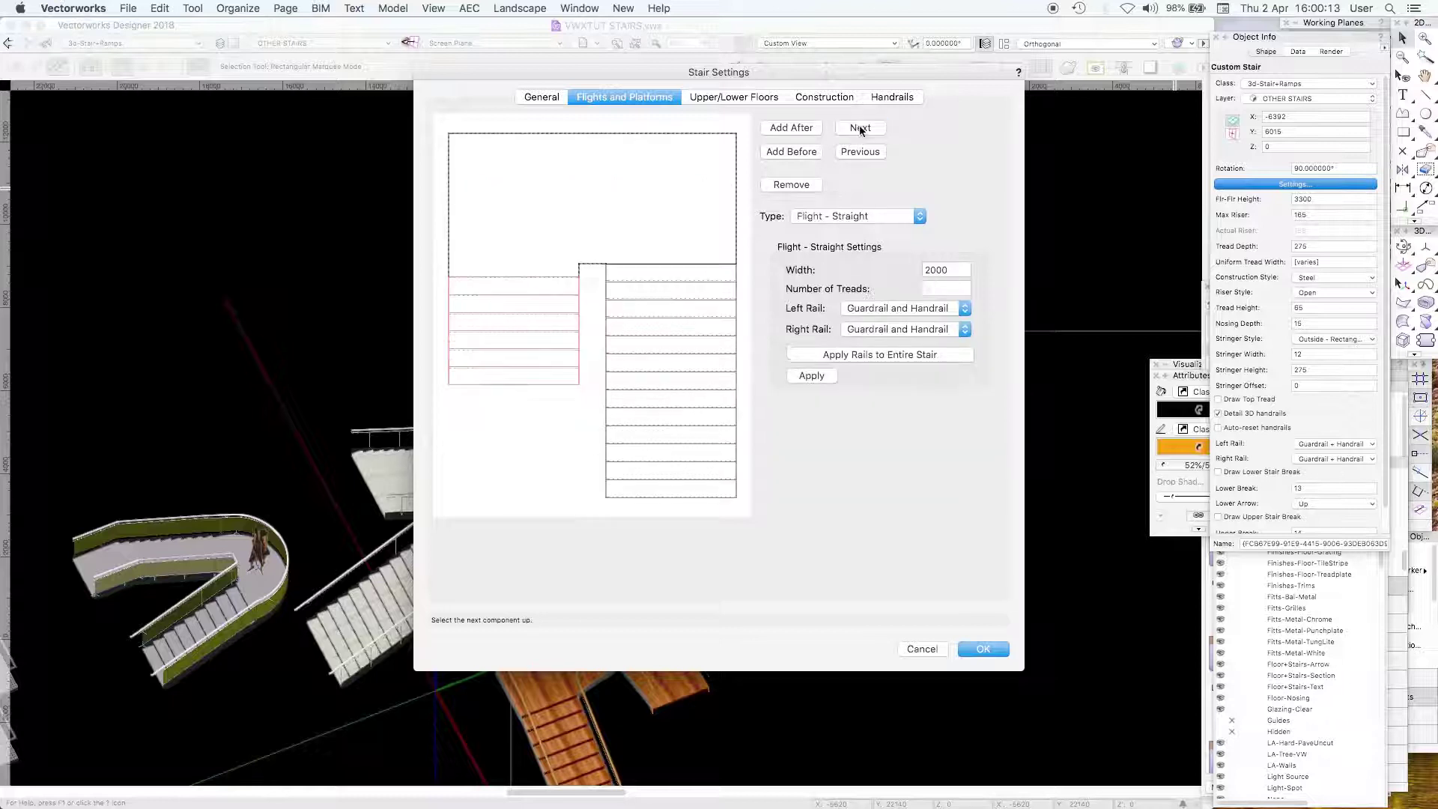
click(864, 153)
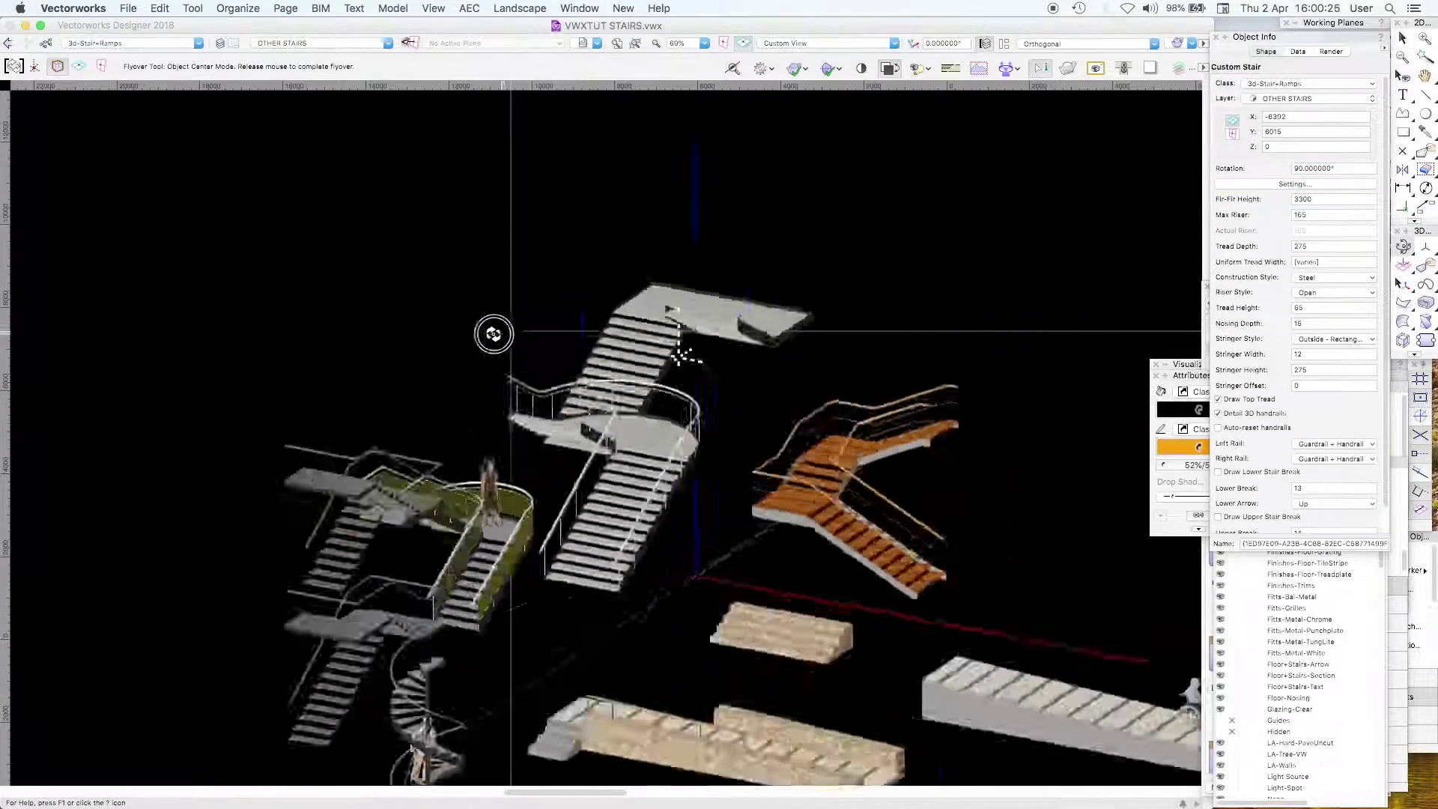
Step: Enable Auto-reset handrails and view the stair's Construction settings (Steel, 65 tread thickness)
drag(495, 331, 459, 334)
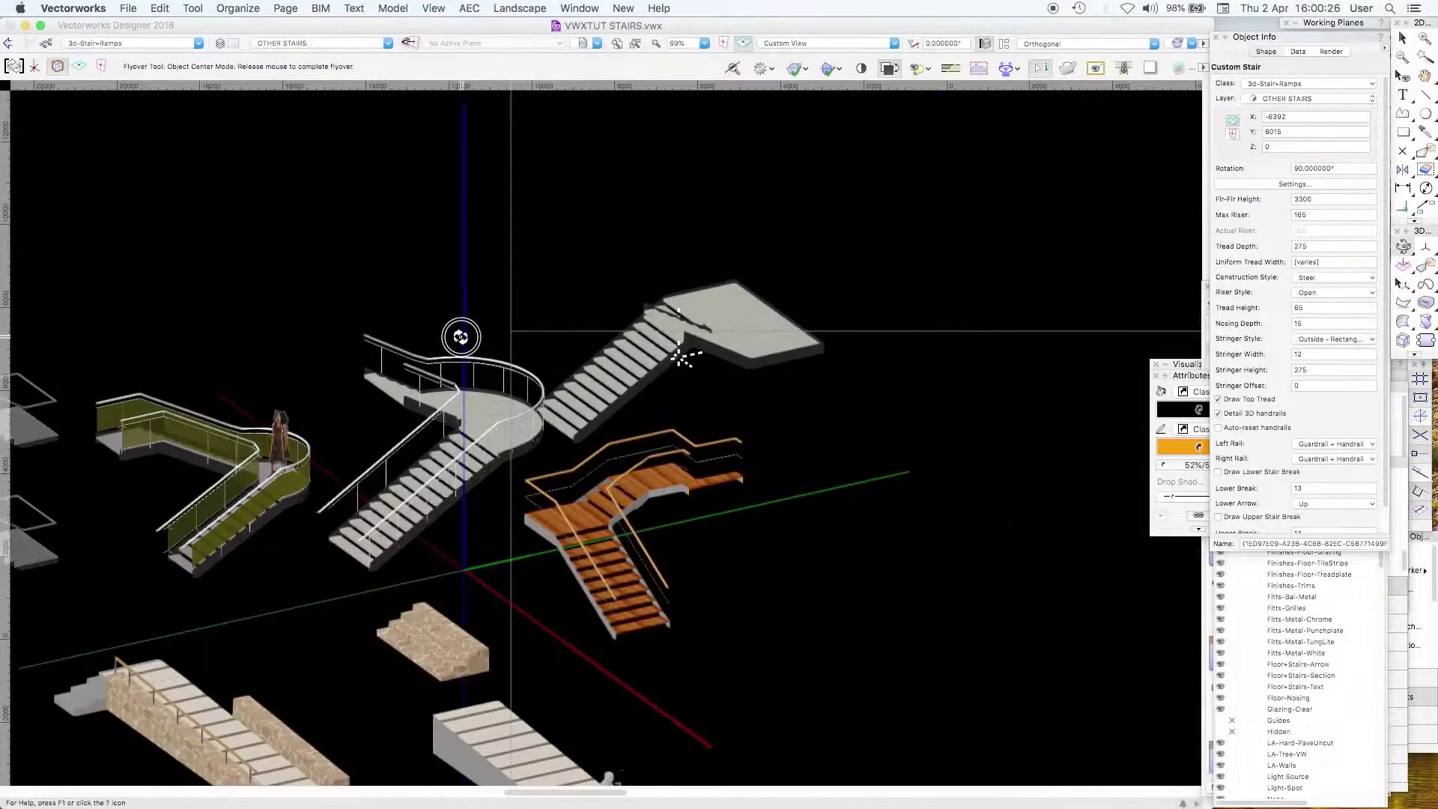
key(x)
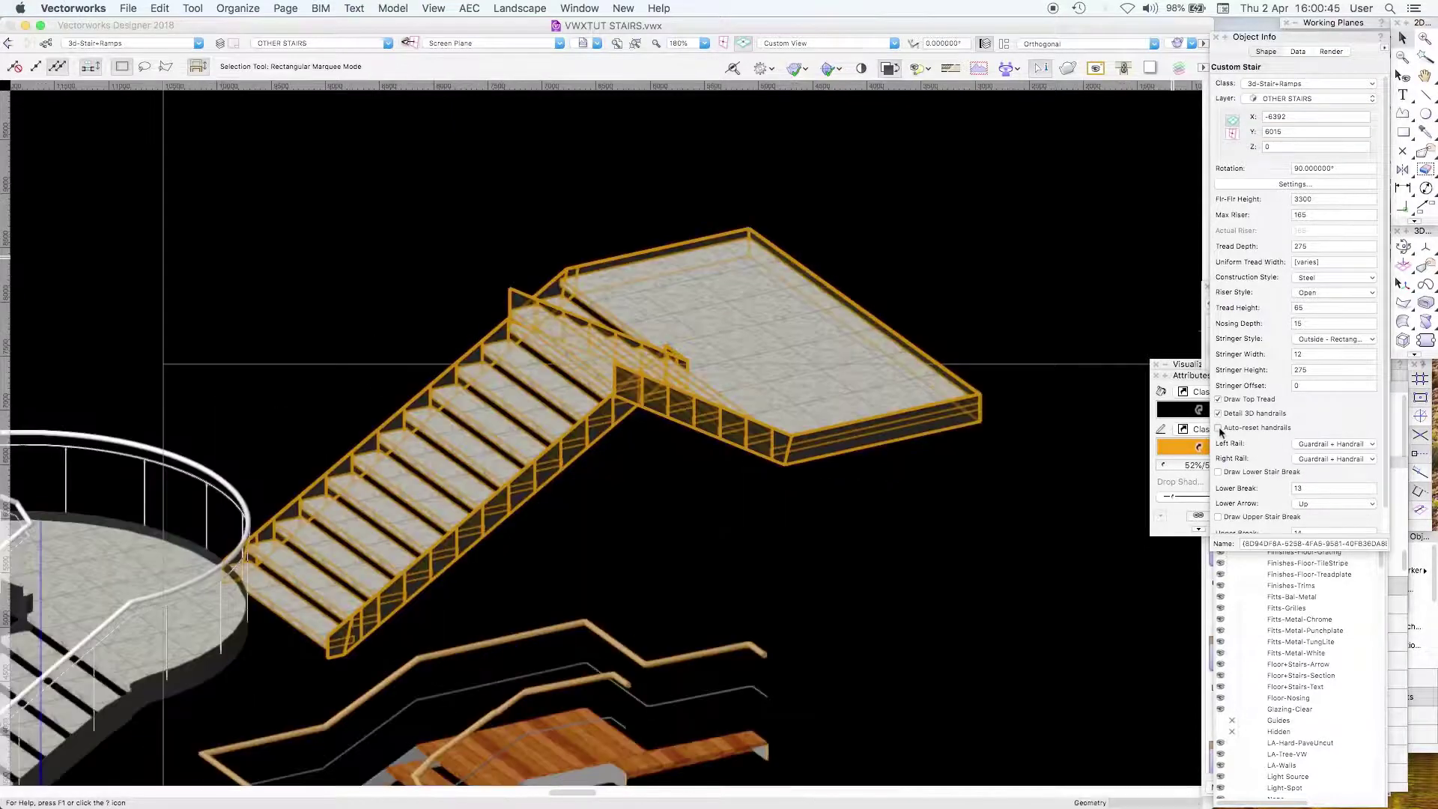
click(1219, 428)
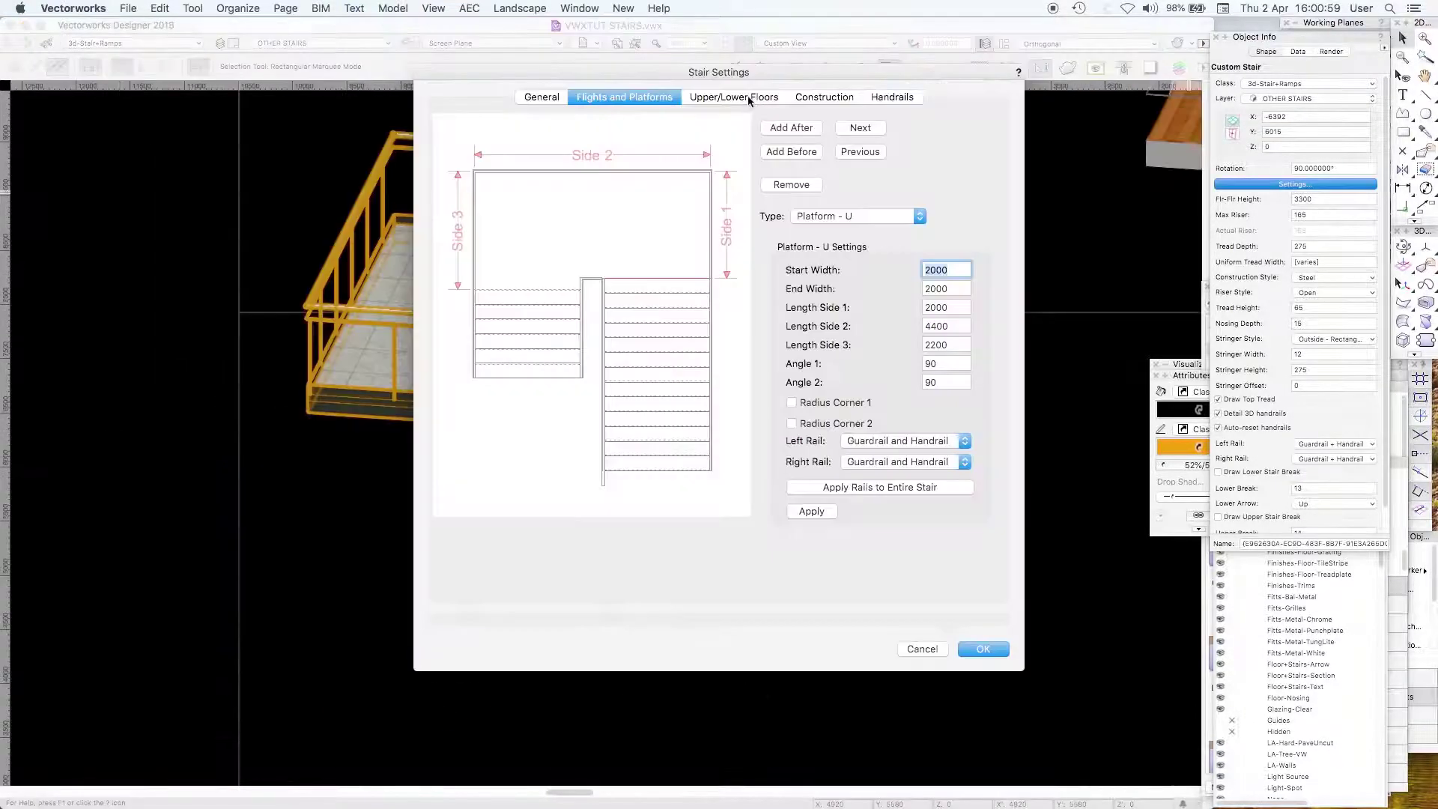
click(749, 96)
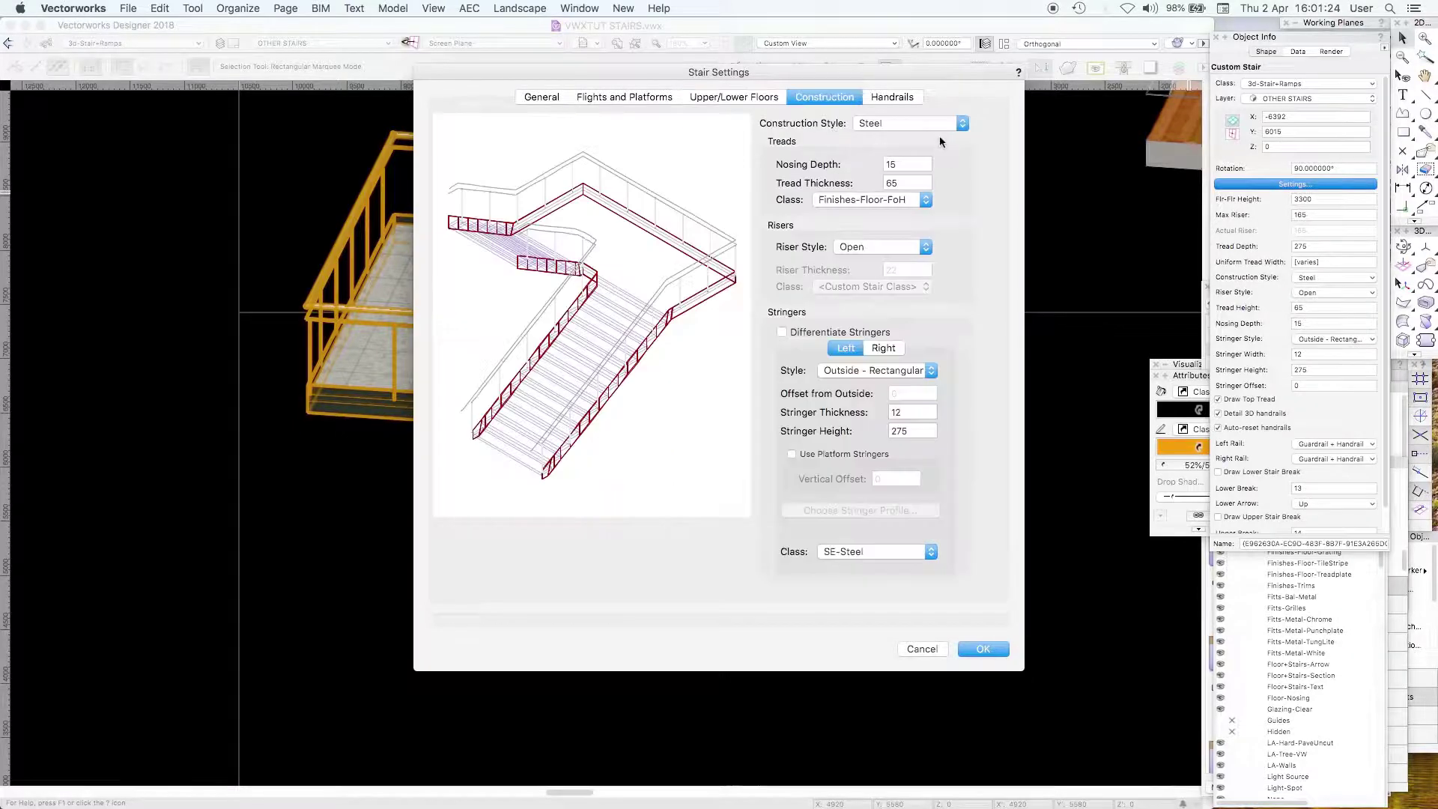
Step: Put the treads in the Finishes-Floor-Board class, keeping the Steel construction style
click(920, 199)
click(937, 567)
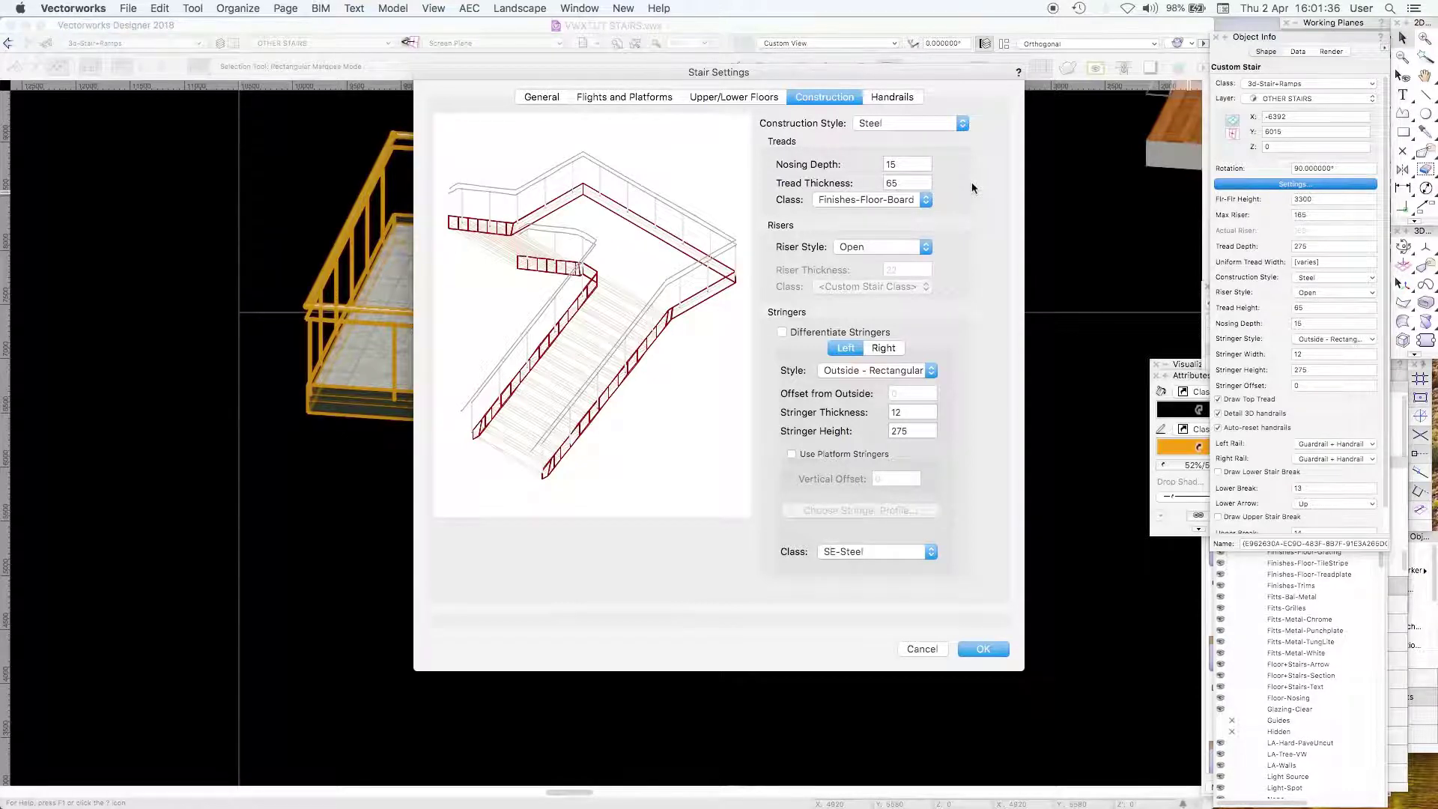
click(894, 124)
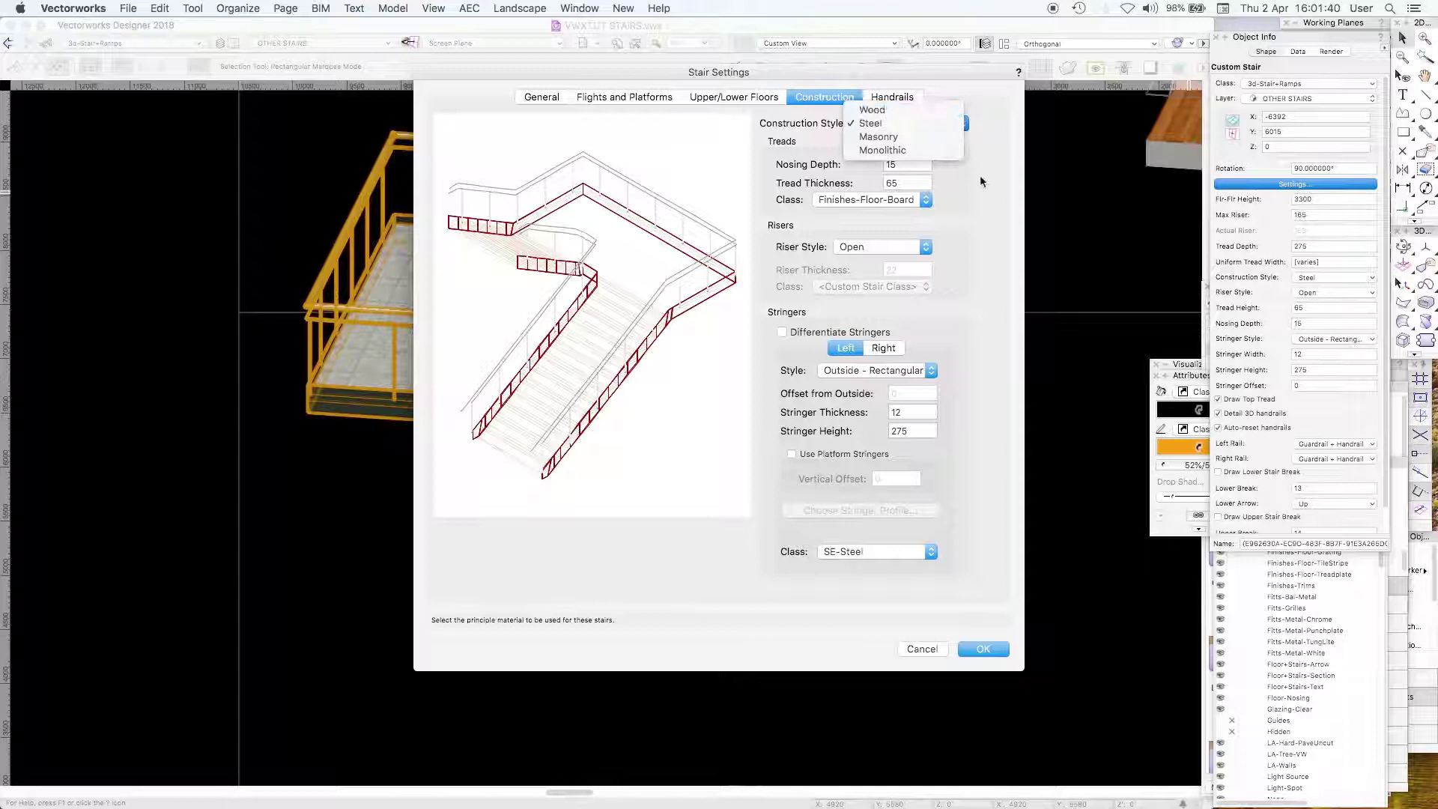
click(976, 203)
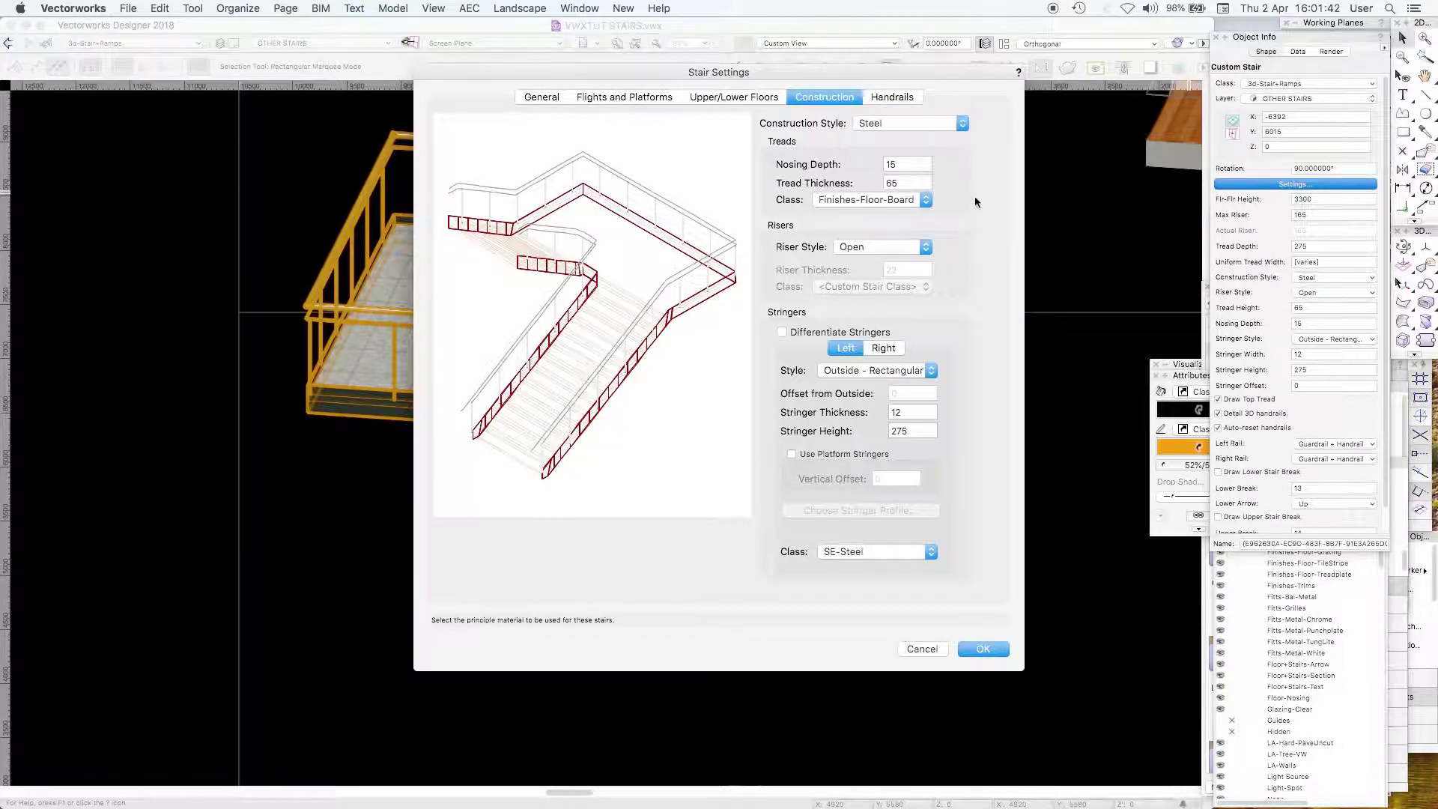
Step: Review the handrail and guardrail settings, then return to Construction
click(892, 97)
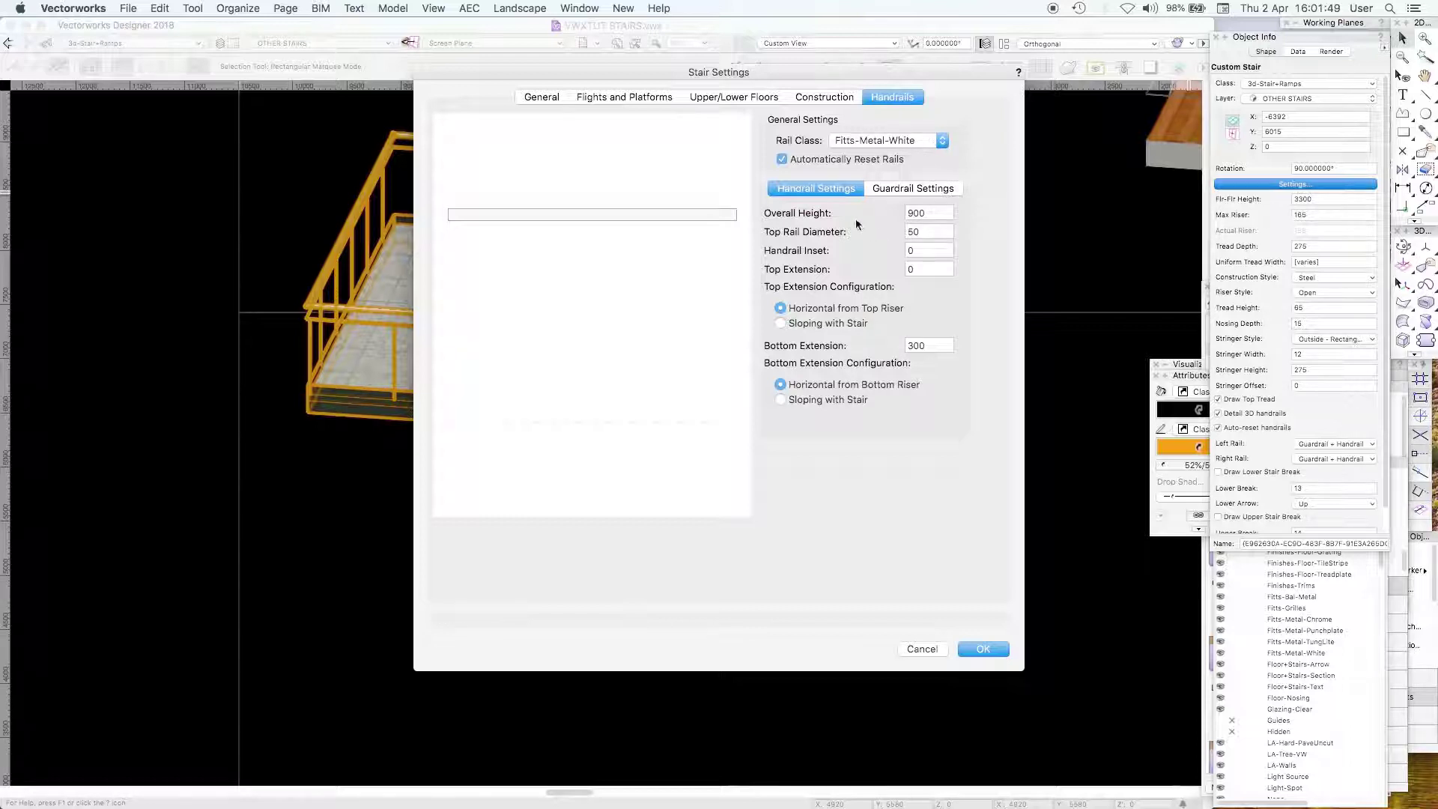
click(903, 191)
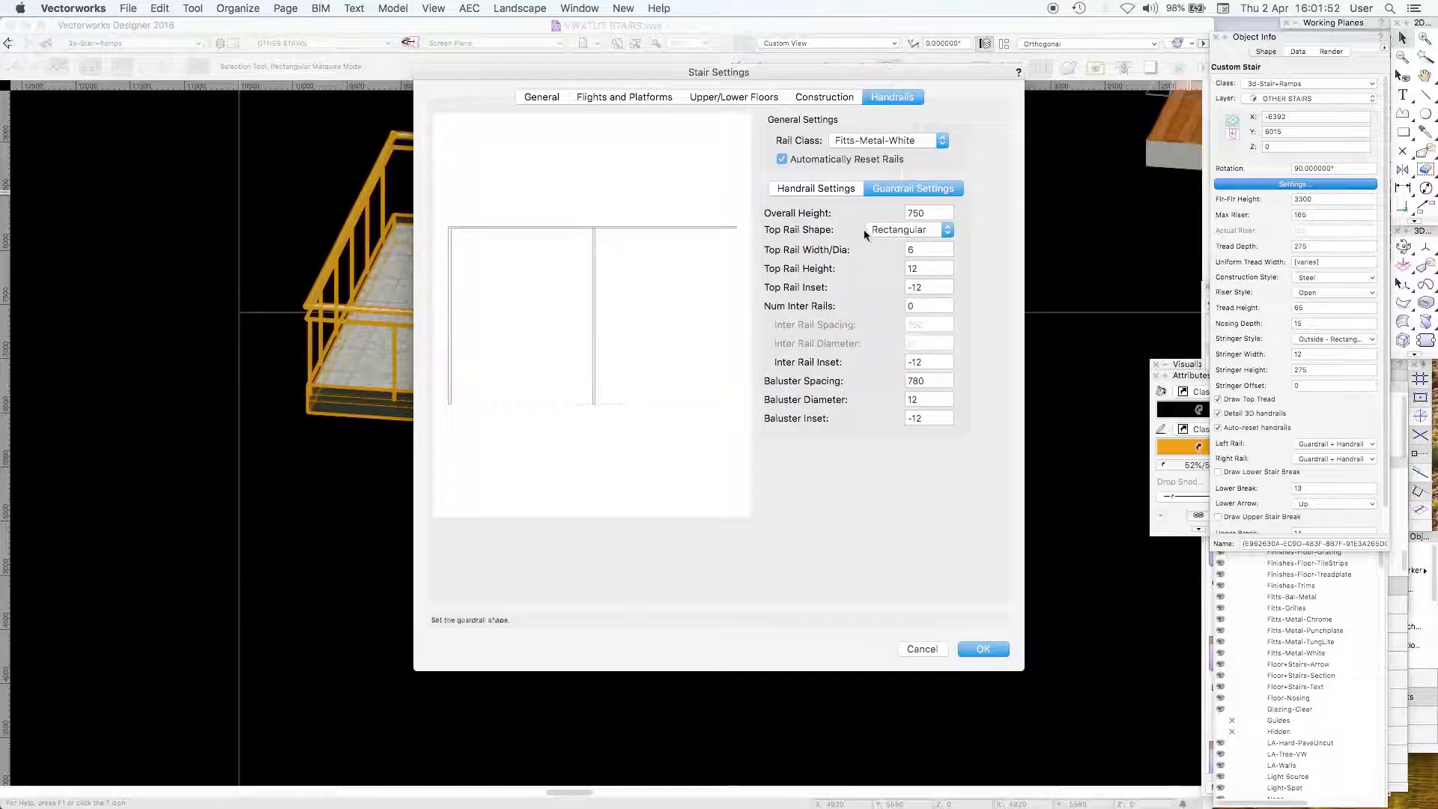
click(833, 192)
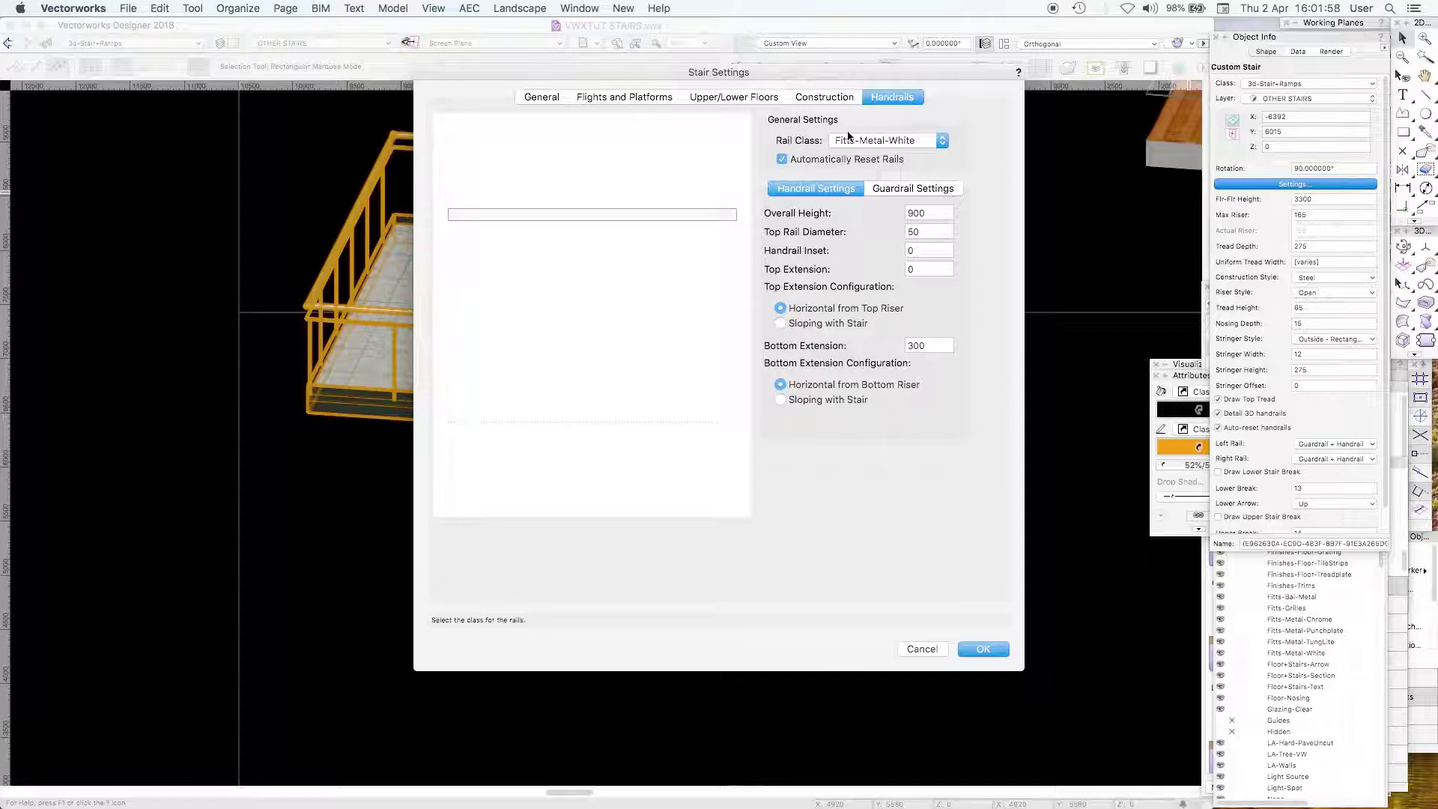
click(843, 101)
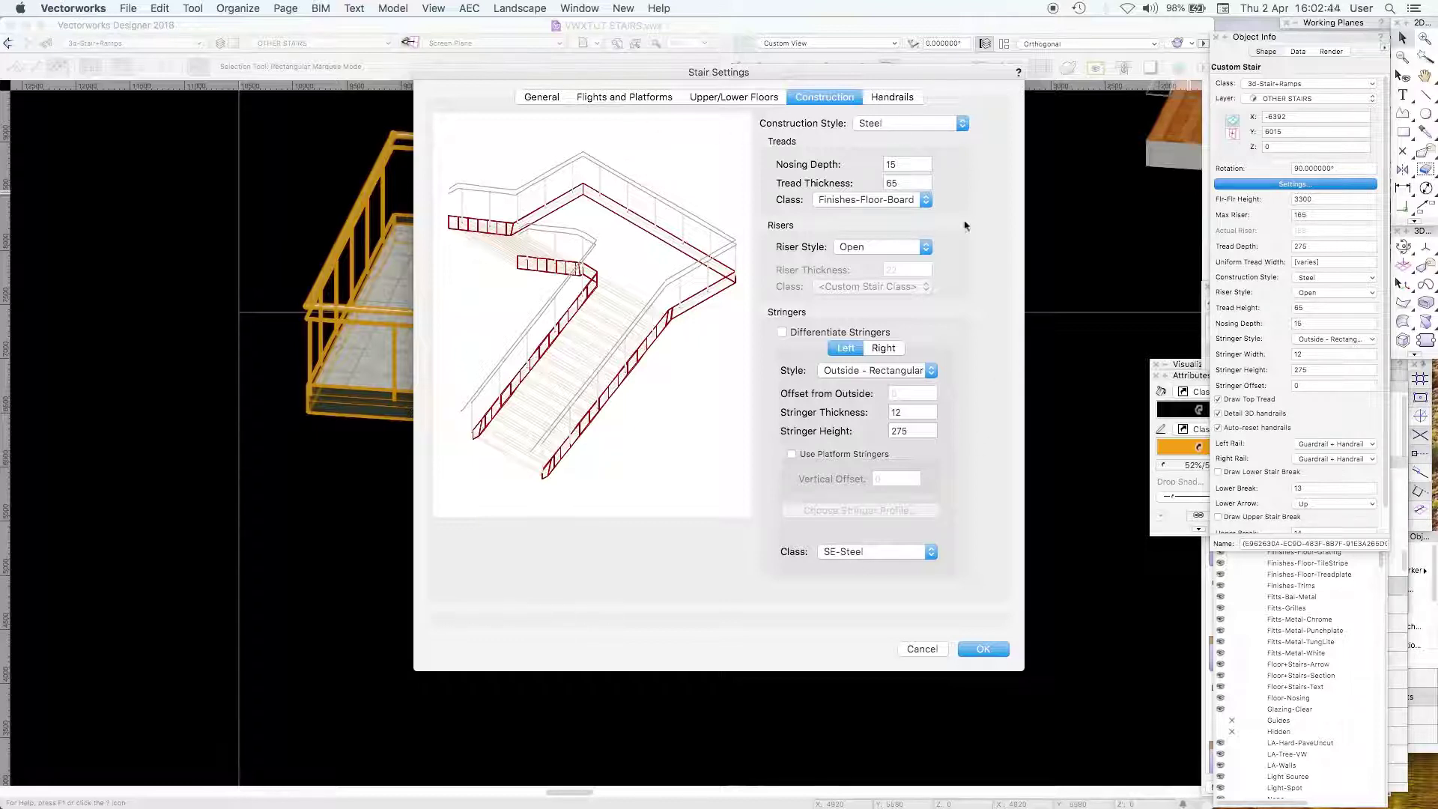
Step: Set the riser style to Closed - Sloping and apply the settings
click(888, 248)
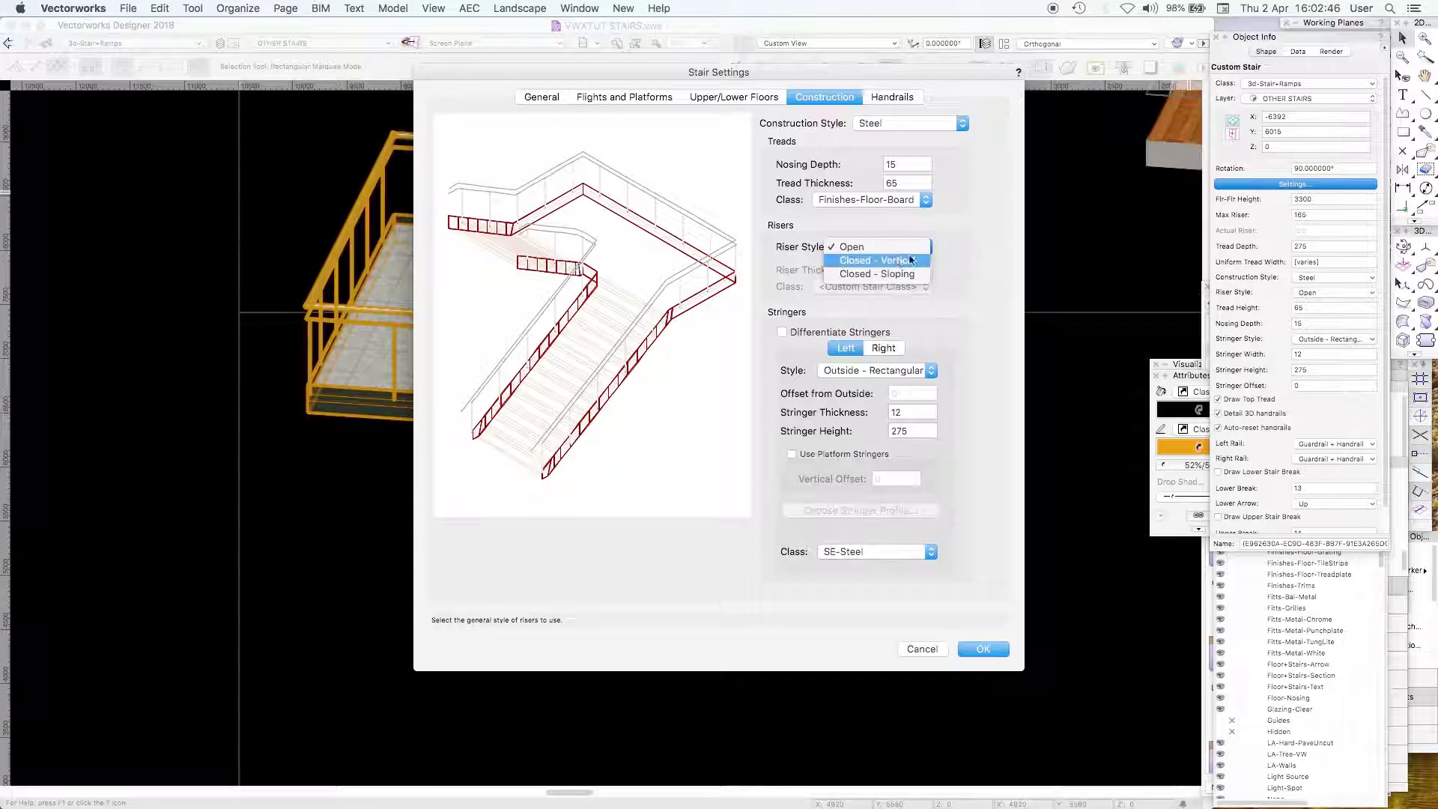
click(884, 260)
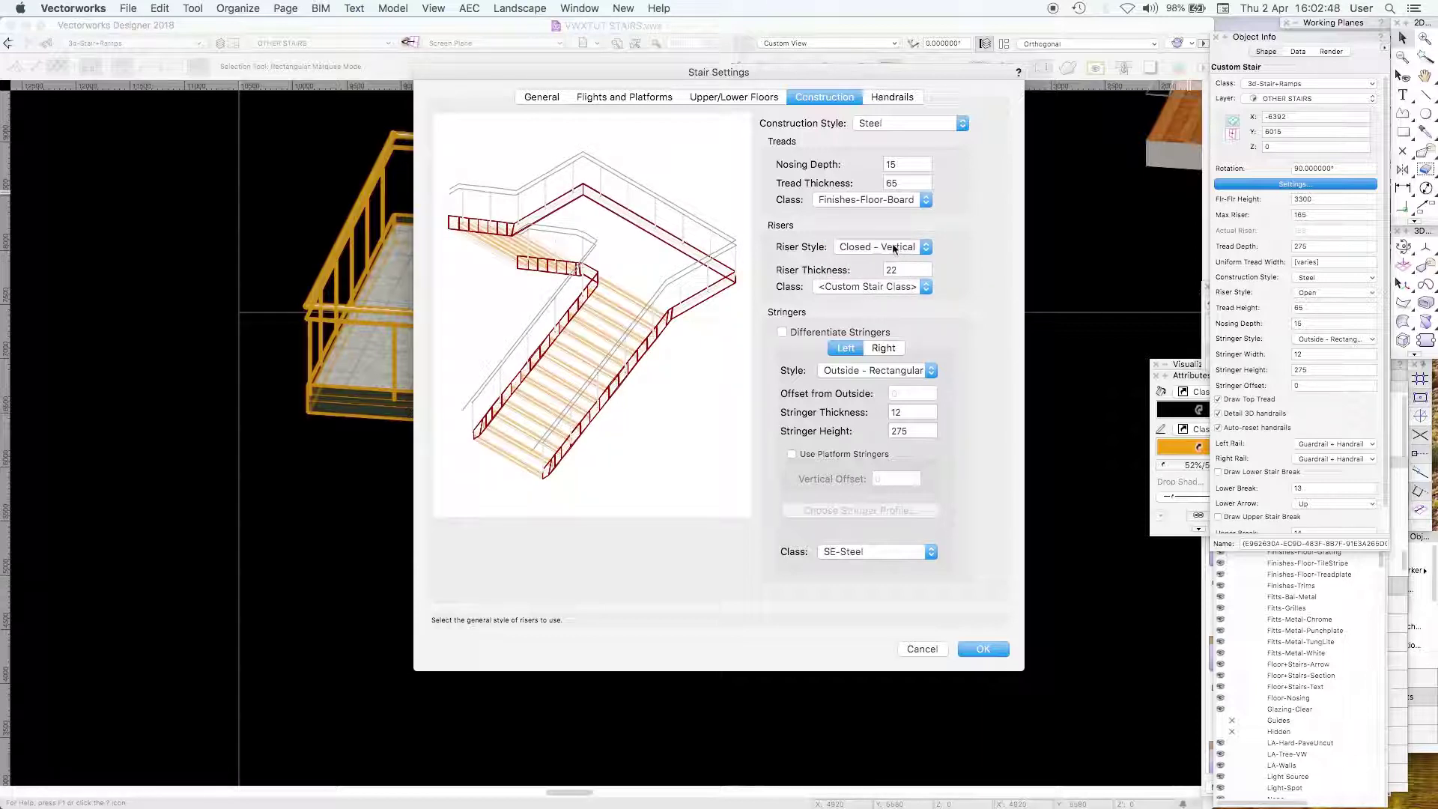
click(893, 246)
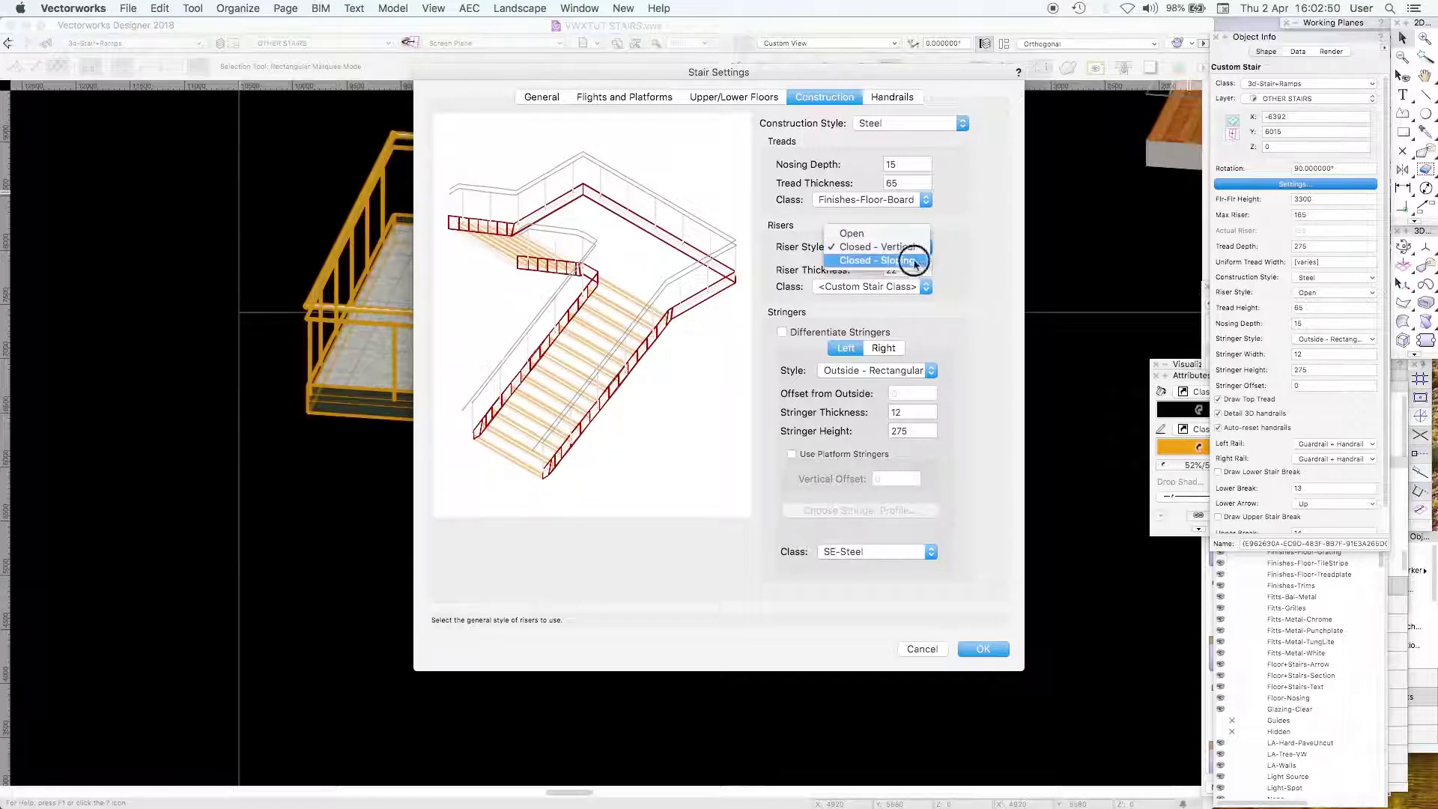
click(912, 260)
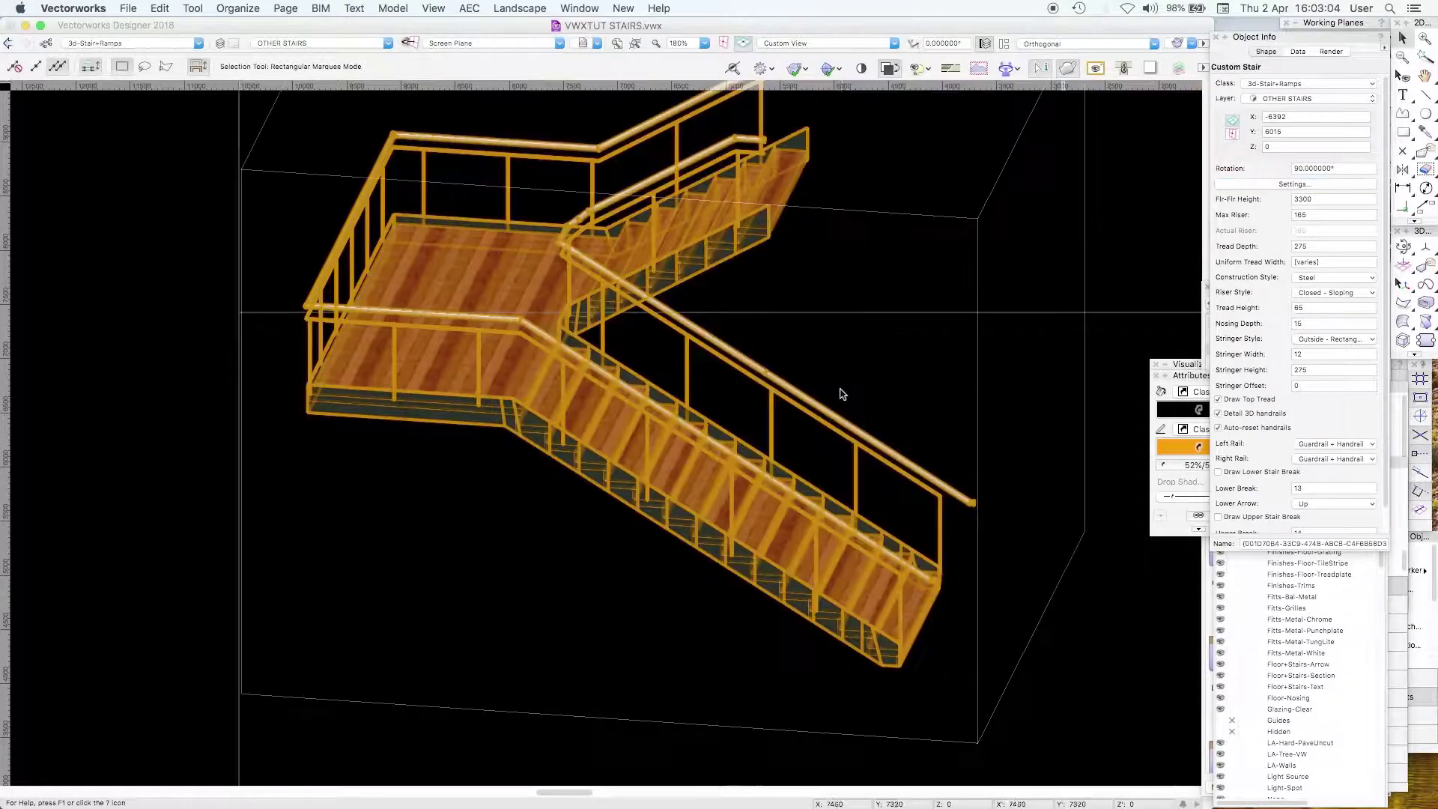
click(595, 671)
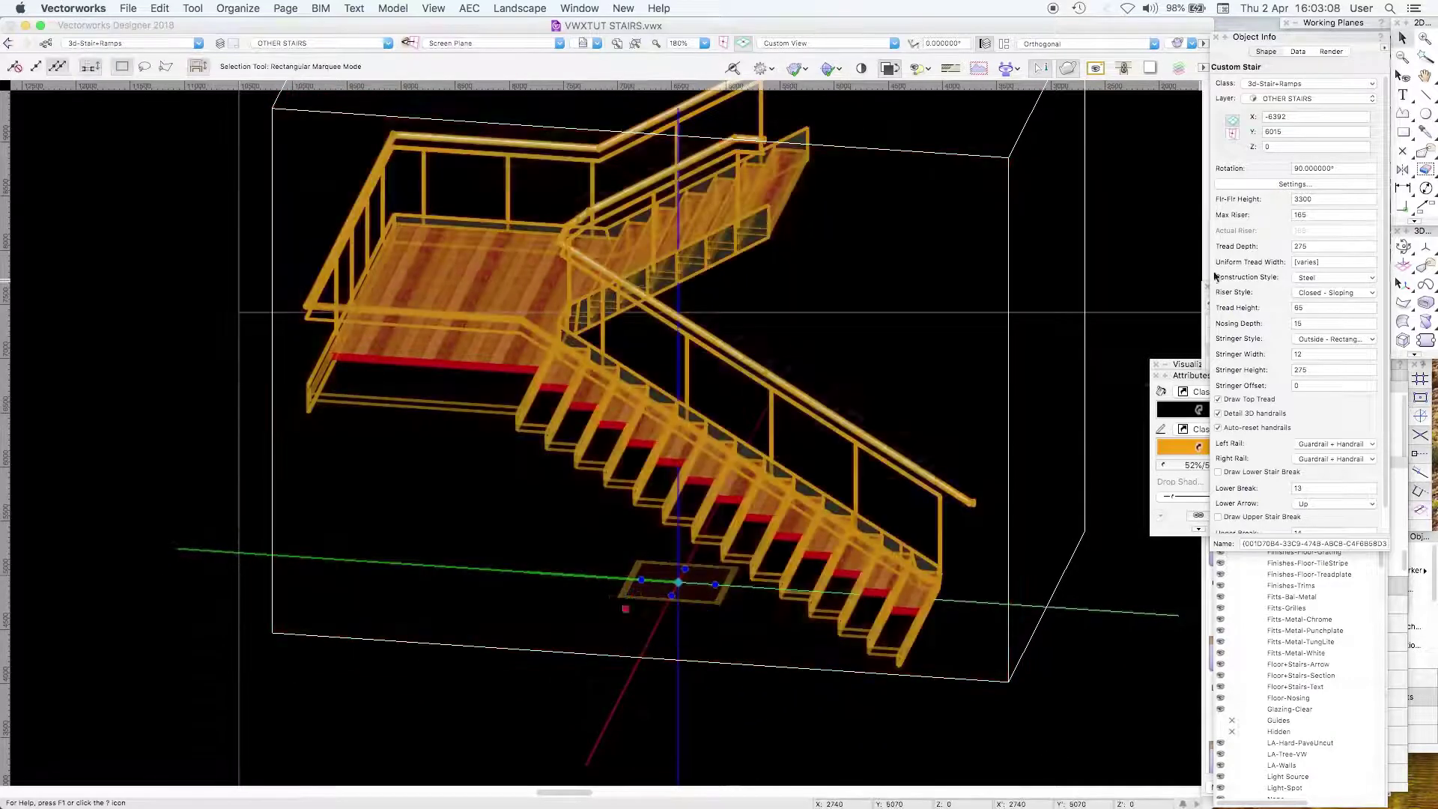
Step: Zoom in on the treads, reselect the custom stair and reopen its settings
key(c)
click(558, 538)
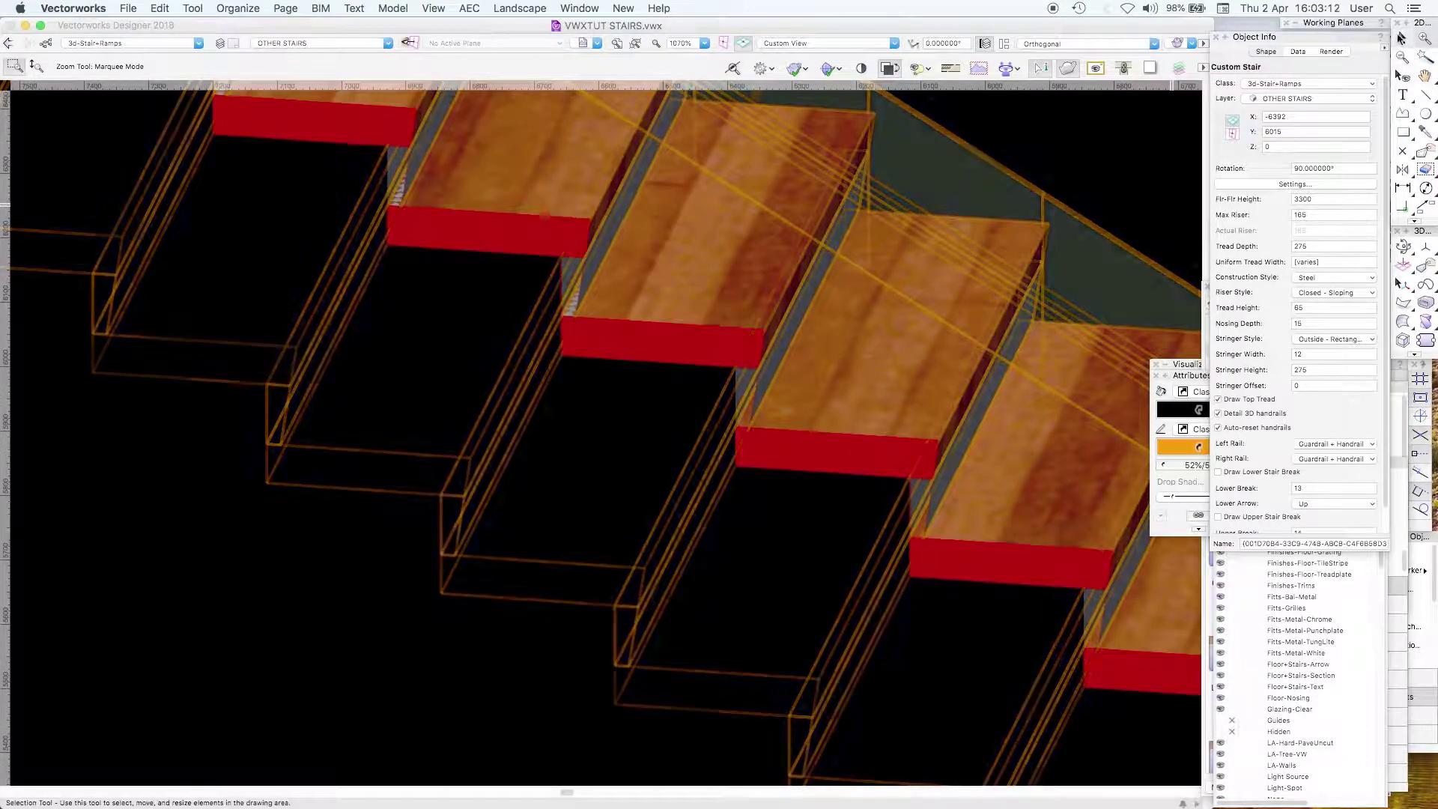
click(1401, 37)
click(1129, 159)
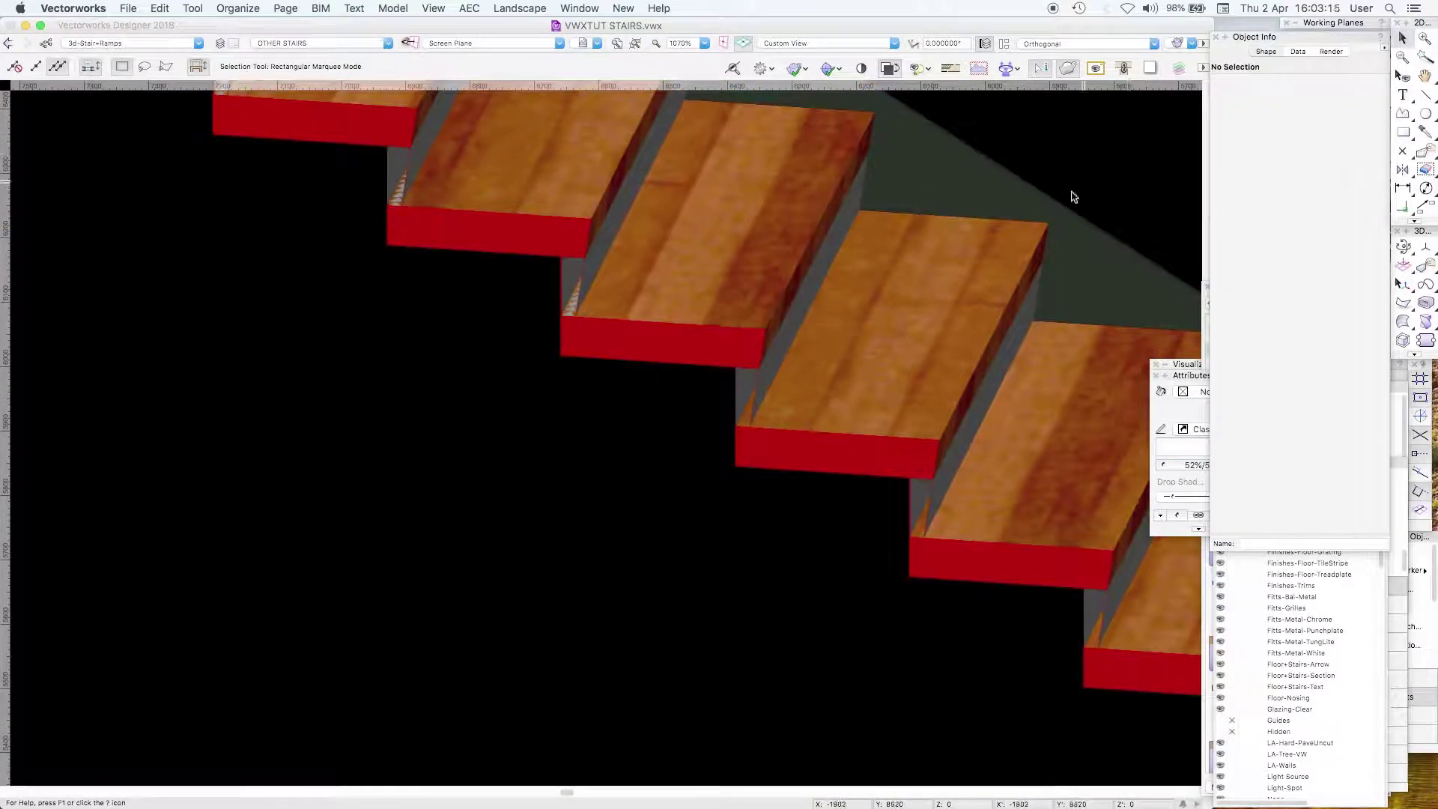
click(1069, 197)
click(1296, 186)
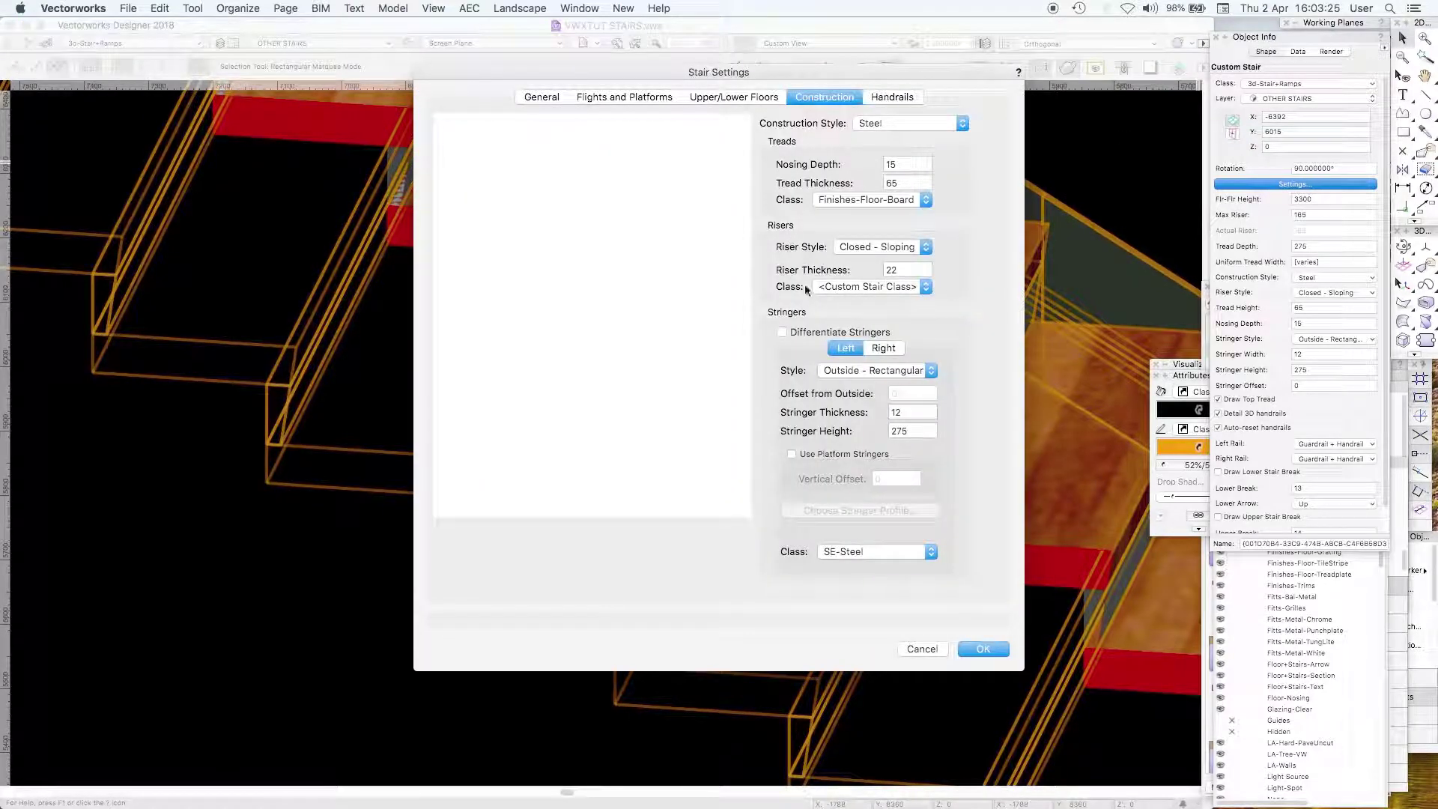
Step: Put the risers in the Finishes-Floor-Board class and apply the stair settings
click(893, 286)
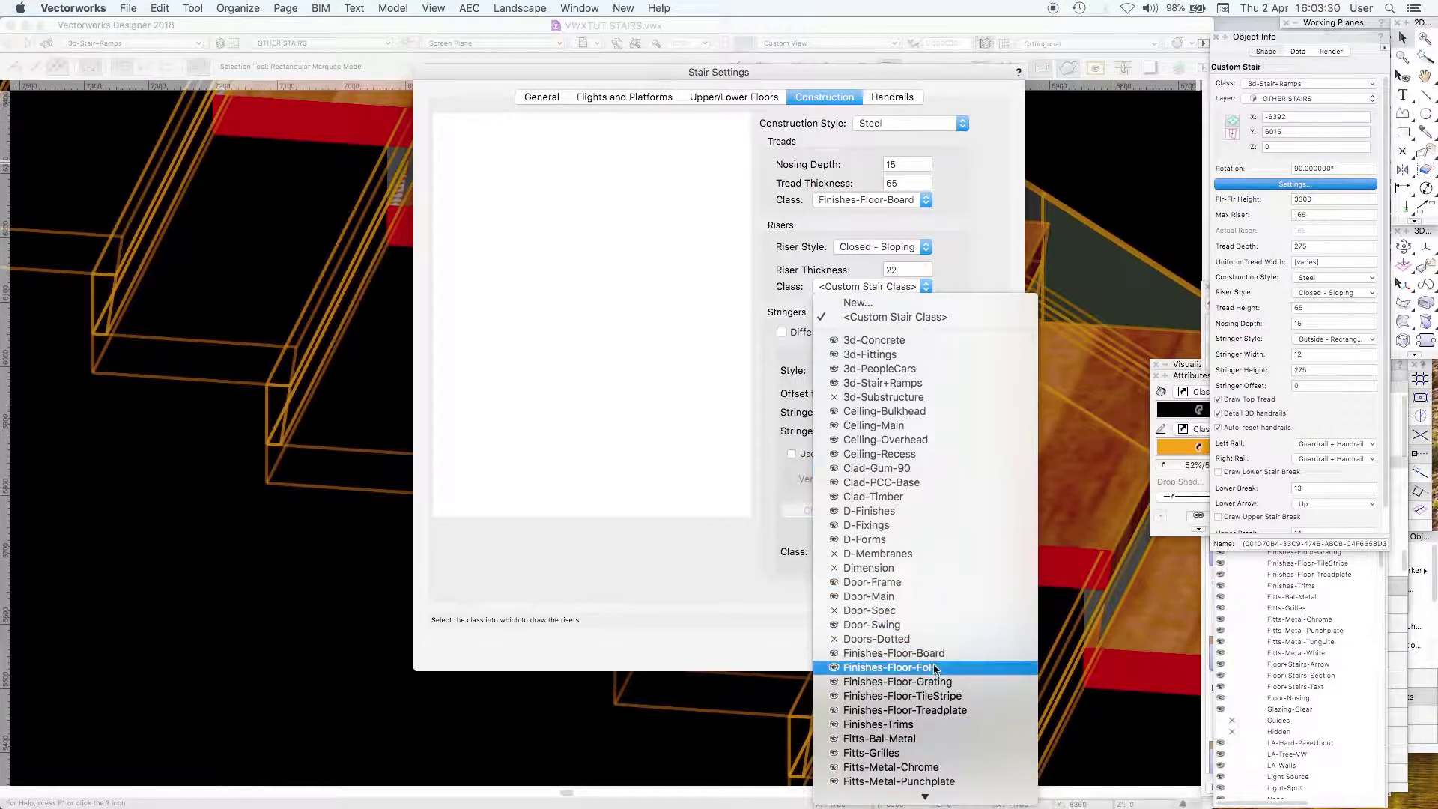
click(932, 652)
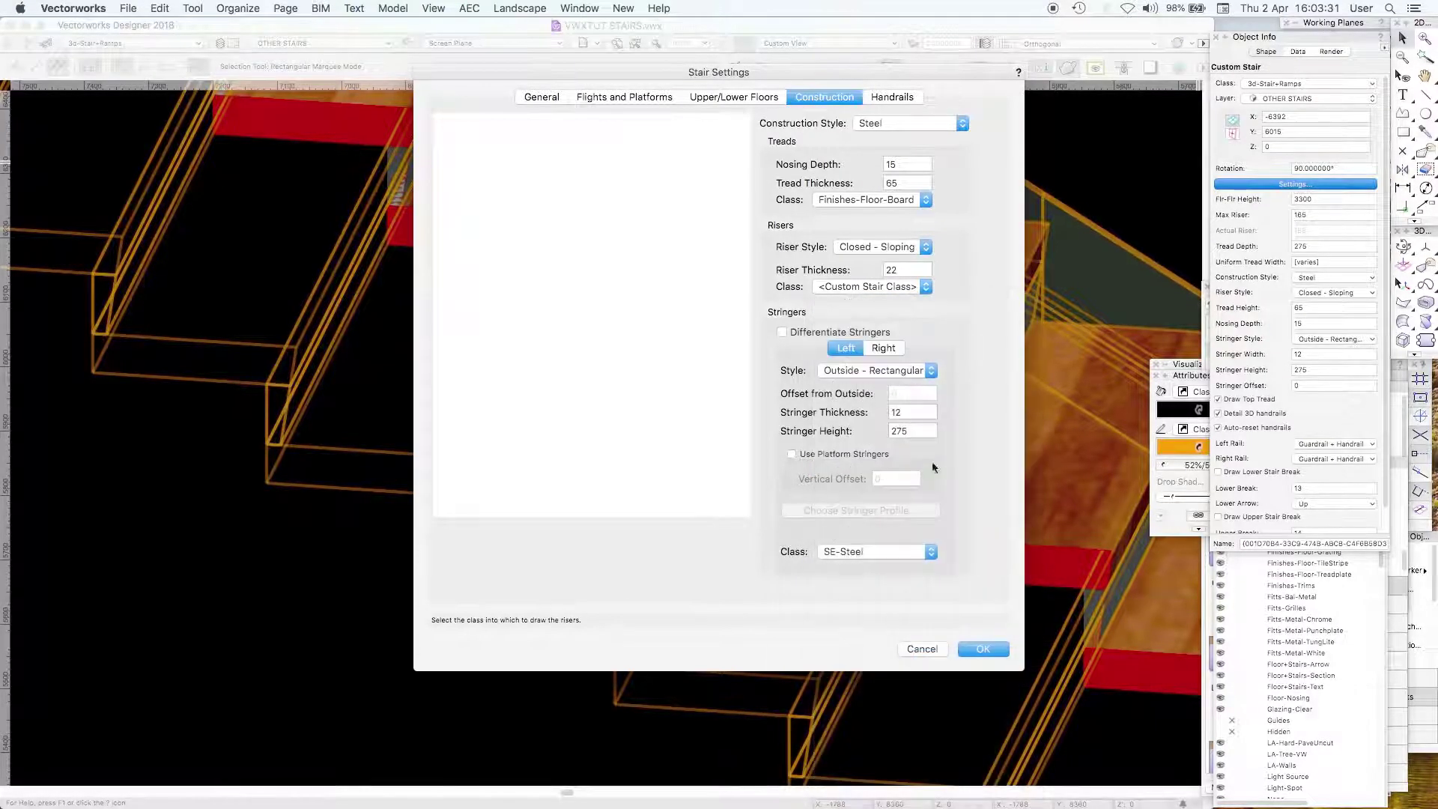
click(983, 649)
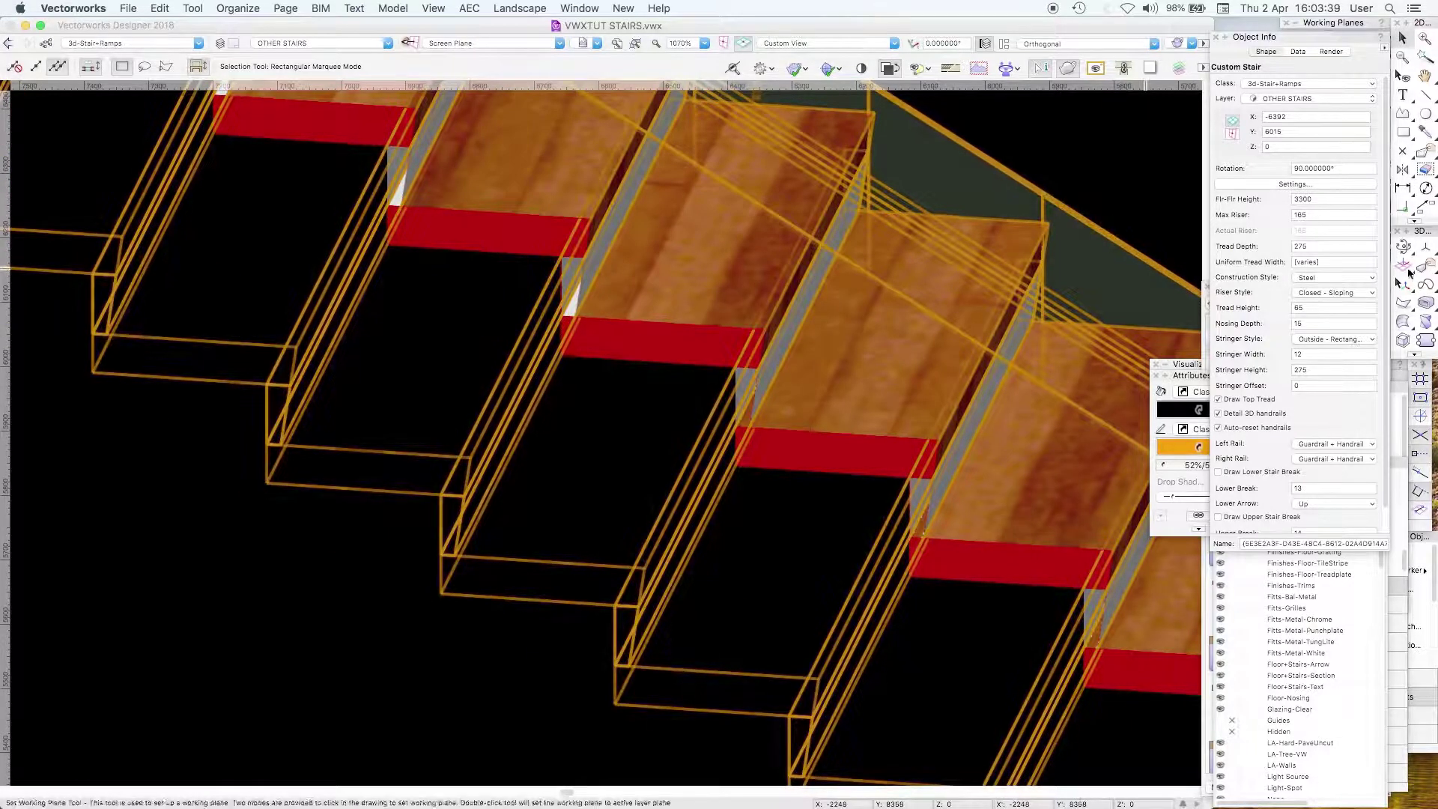
Step: Orbit around the stair treads with the Flyover tool to inspect them
click(1403, 247)
drag(1101, 345, 1049, 344)
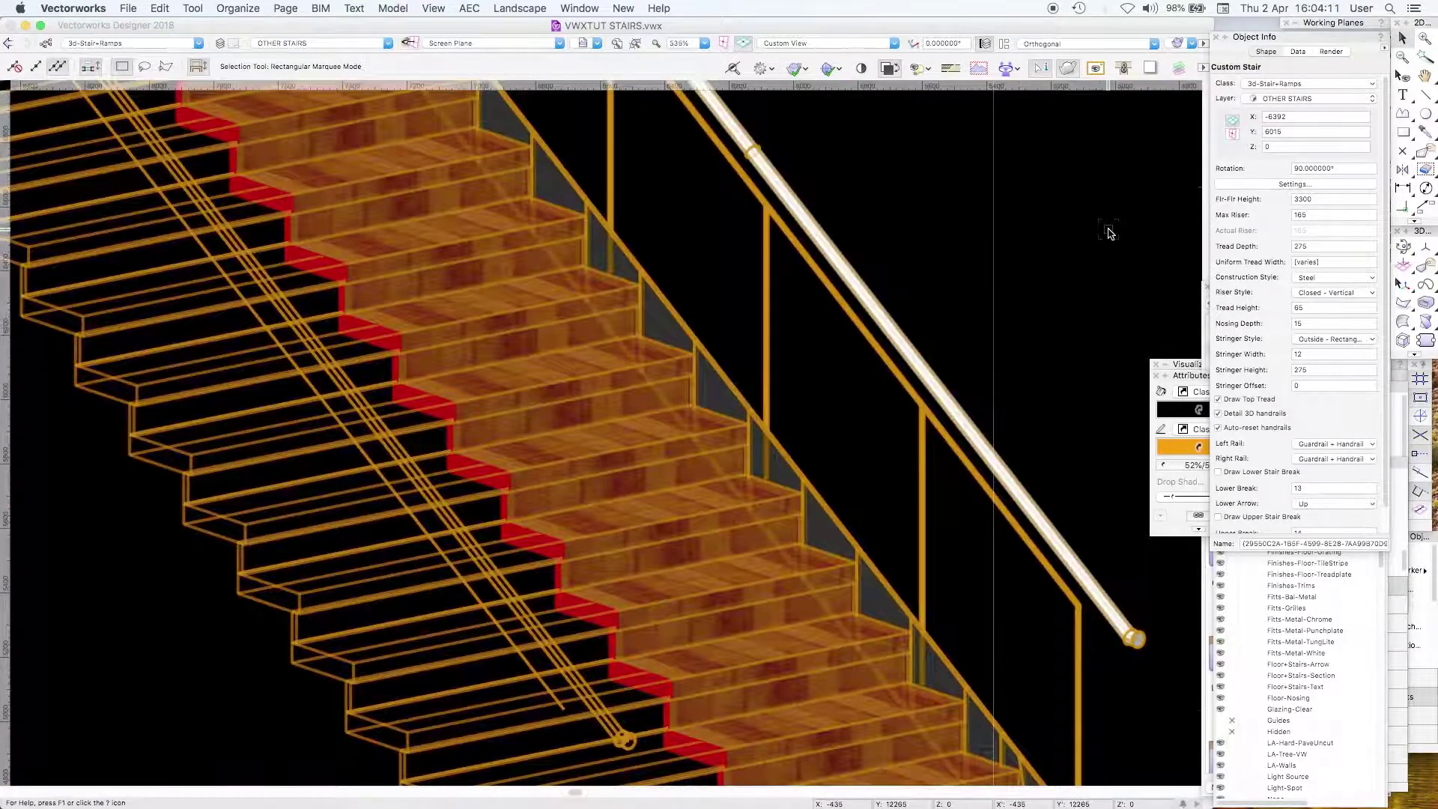
scroll(1110, 233, down, 5)
shift+middle_drag(1069, 241, 888, 435)
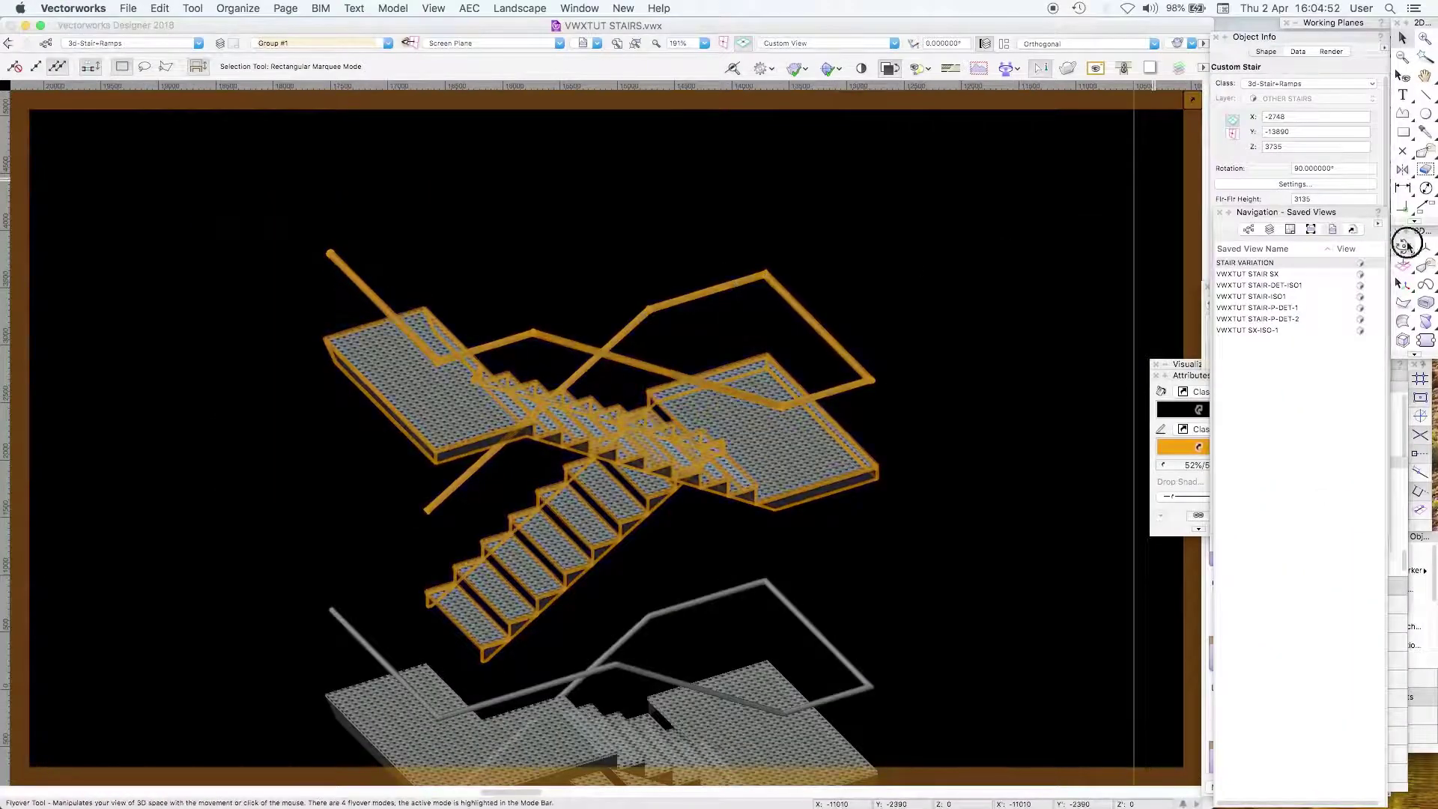
Step: Orbit the grated steel stair to view it from above, then exit the edited group
click(1405, 243)
drag(854, 346, 1030, 232)
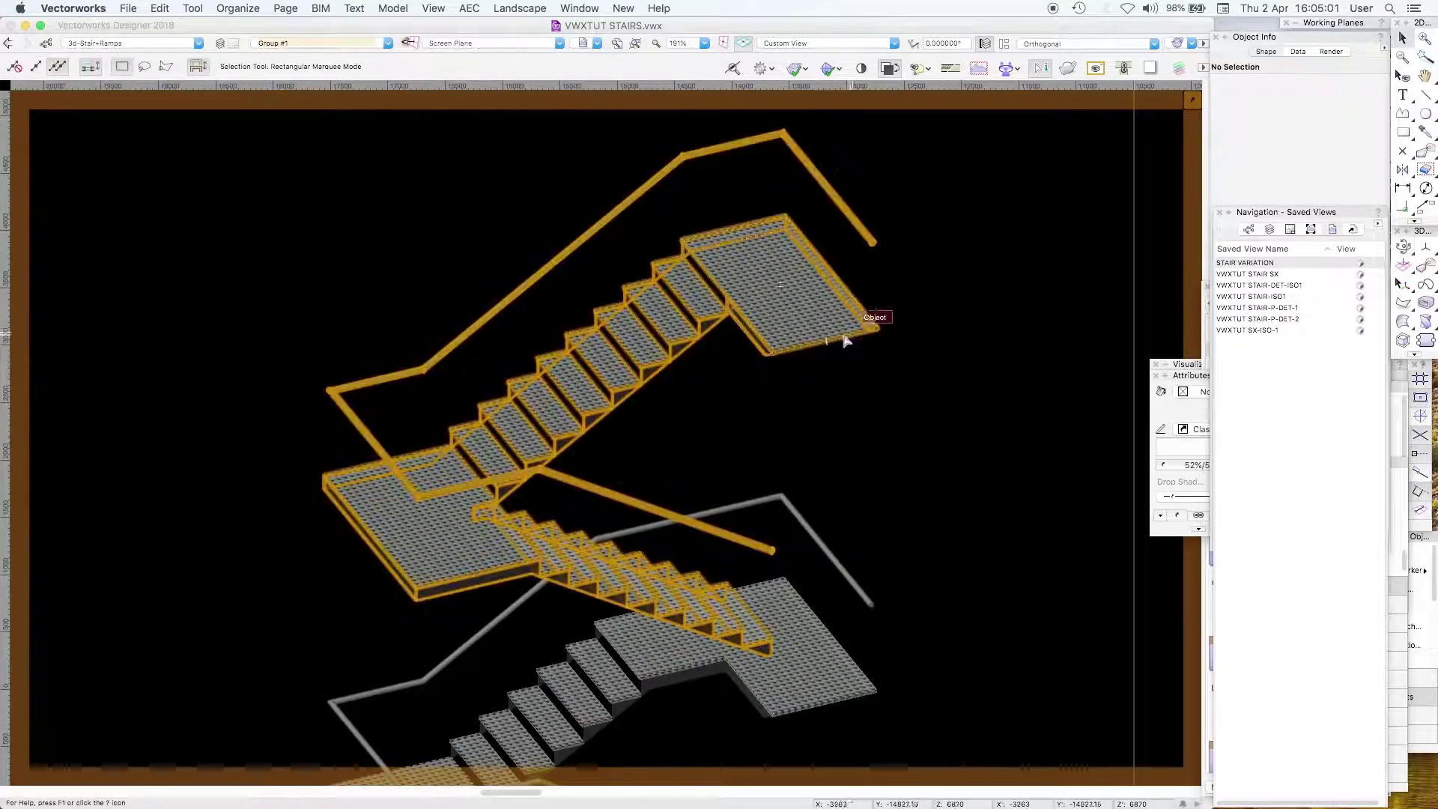
click(876, 320)
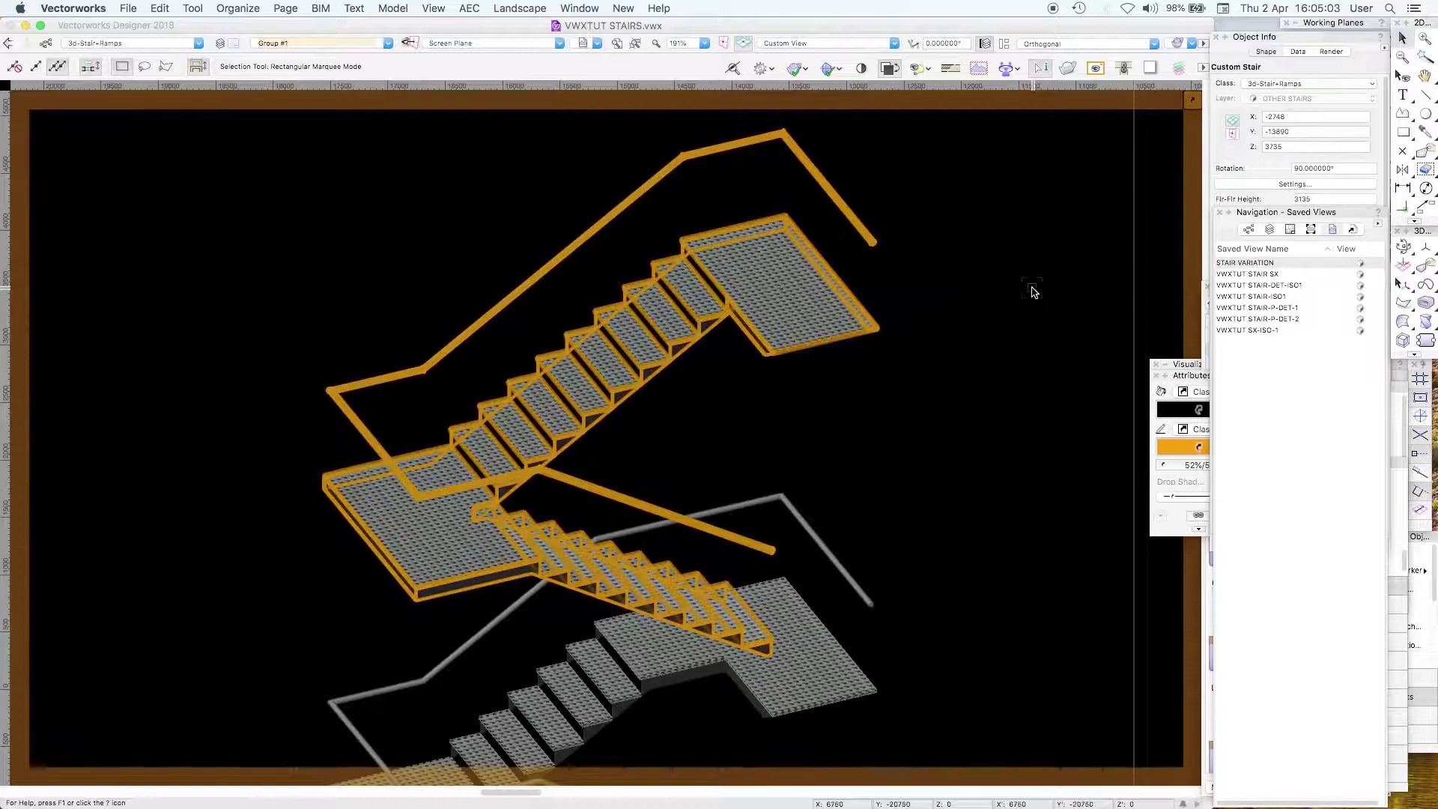
click(1031, 291)
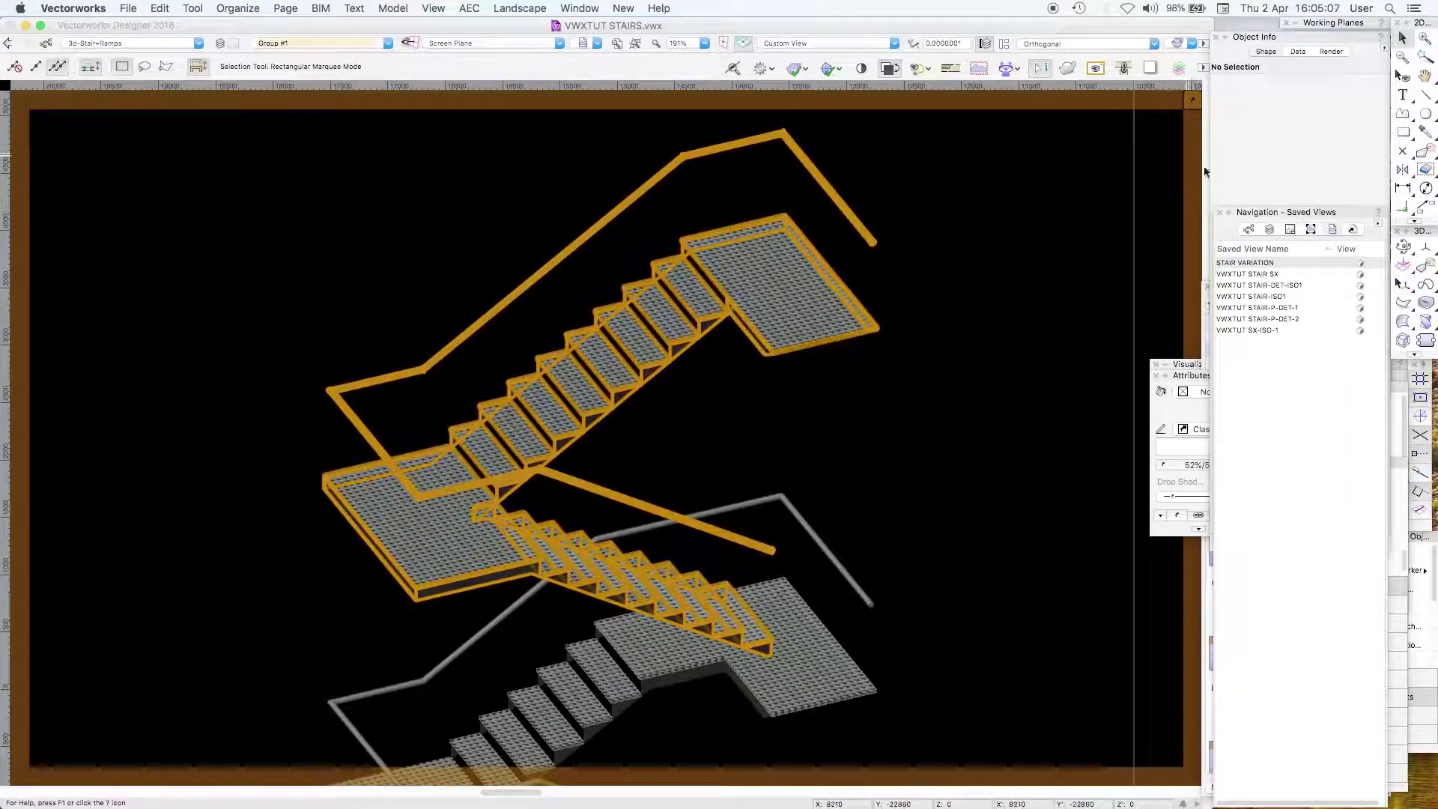
click(876, 321)
key(shift+c)
drag(929, 324, 972, 345)
drag(994, 339, 989, 330)
key(x)
key(x)
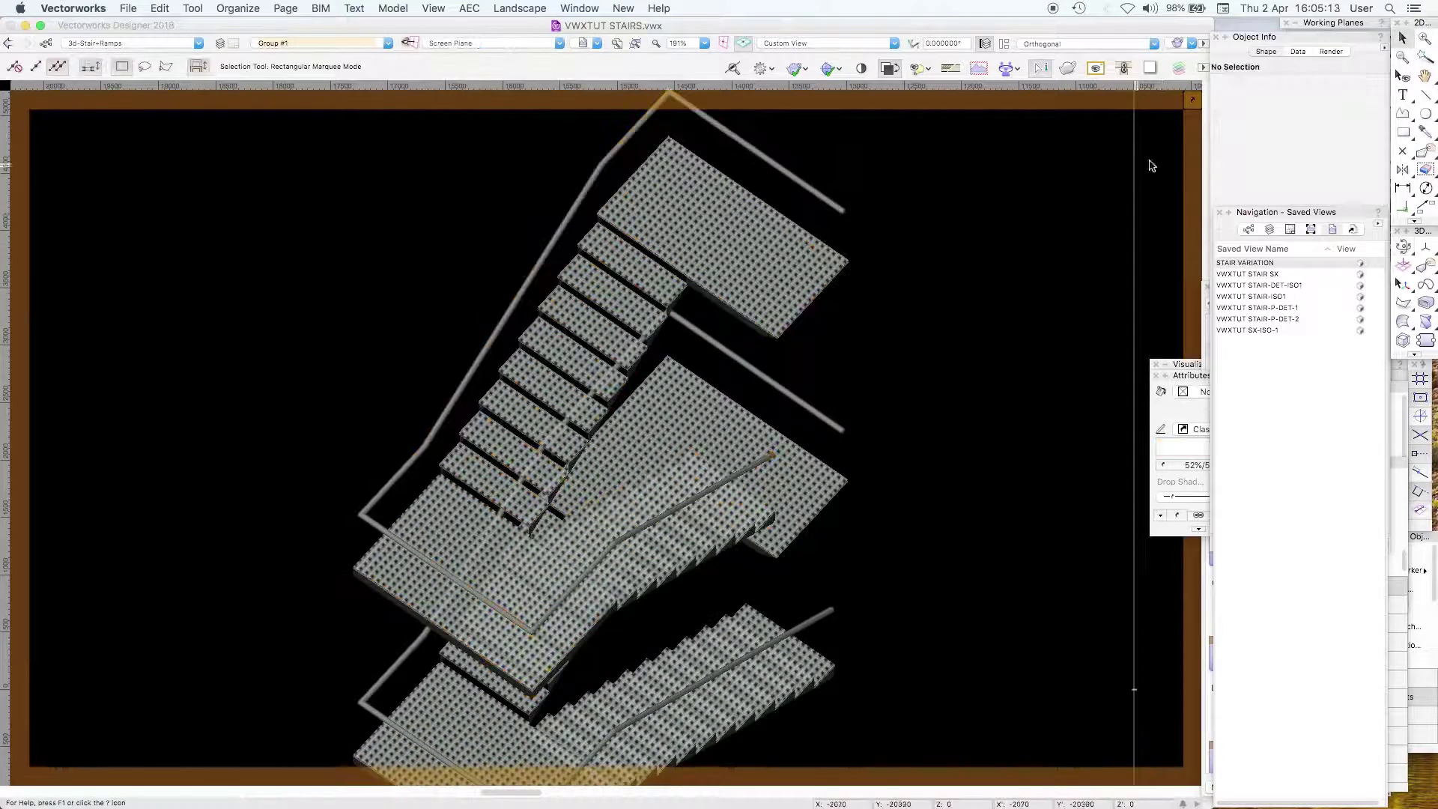
click(1193, 103)
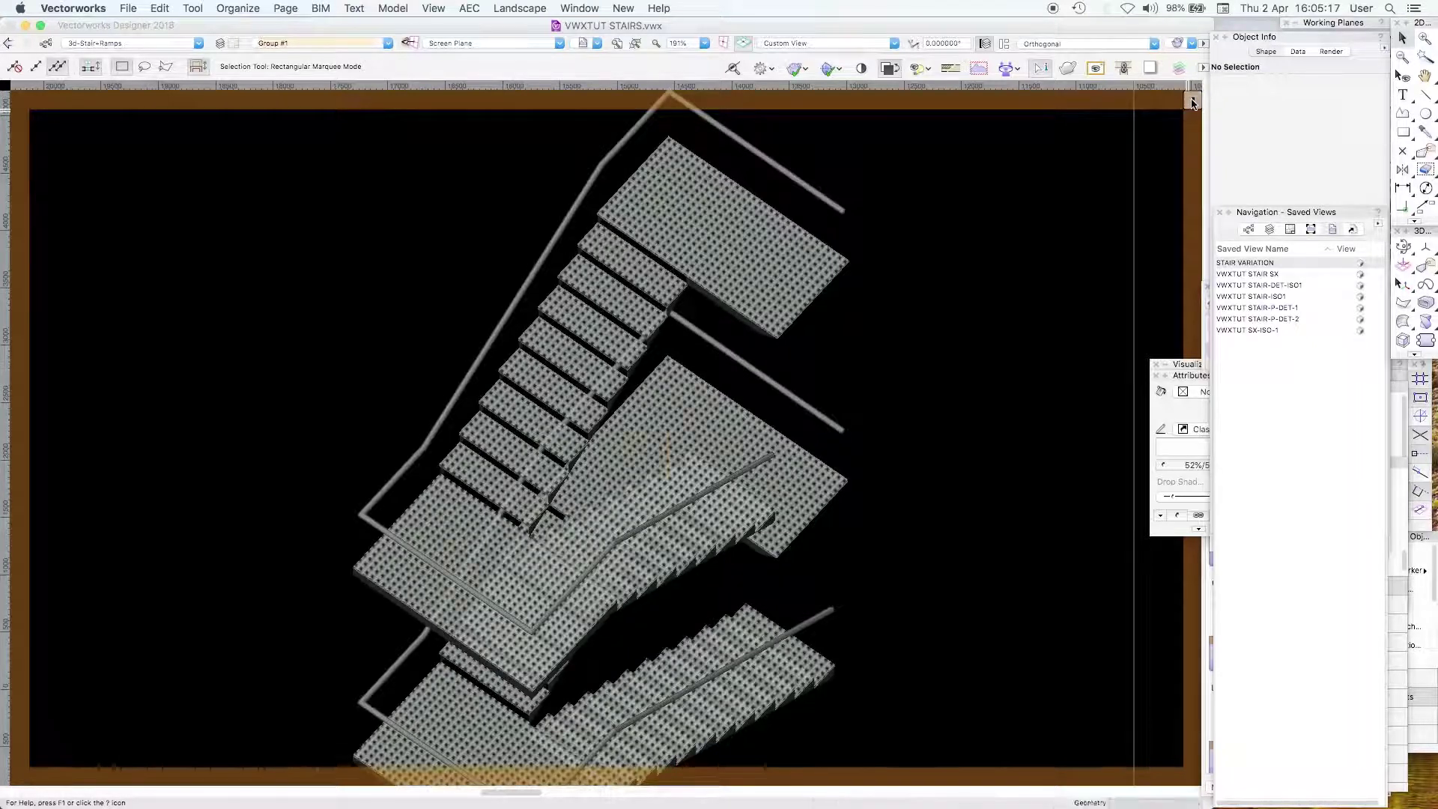
Step: Pan to the mesh-railed stair and enter its nested groups down to the mesh panel
scroll(934, 324, left, 10)
scroll(934, 325, down, 7)
middle_drag(651, 512, 459, 247)
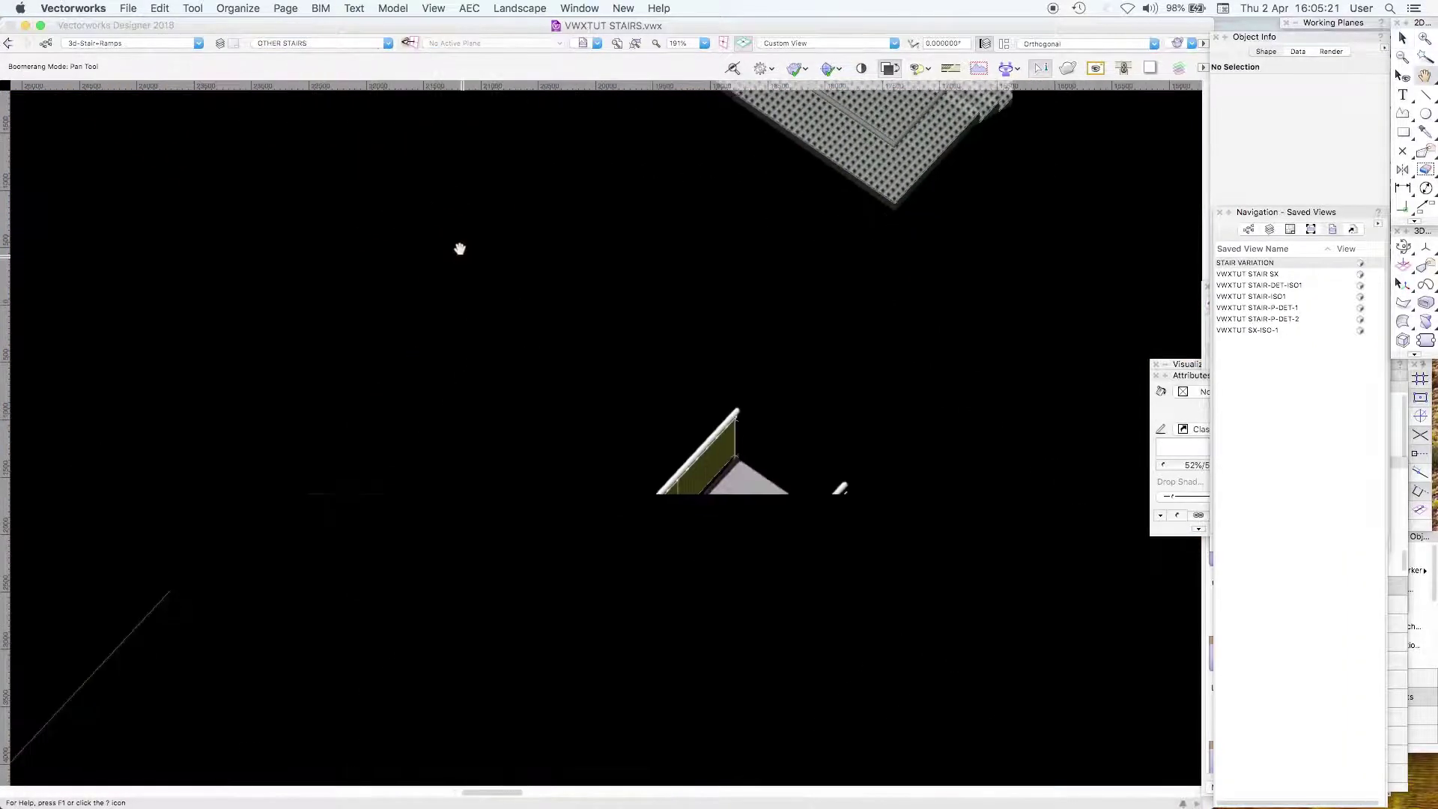
middle_drag(861, 417, 953, 273)
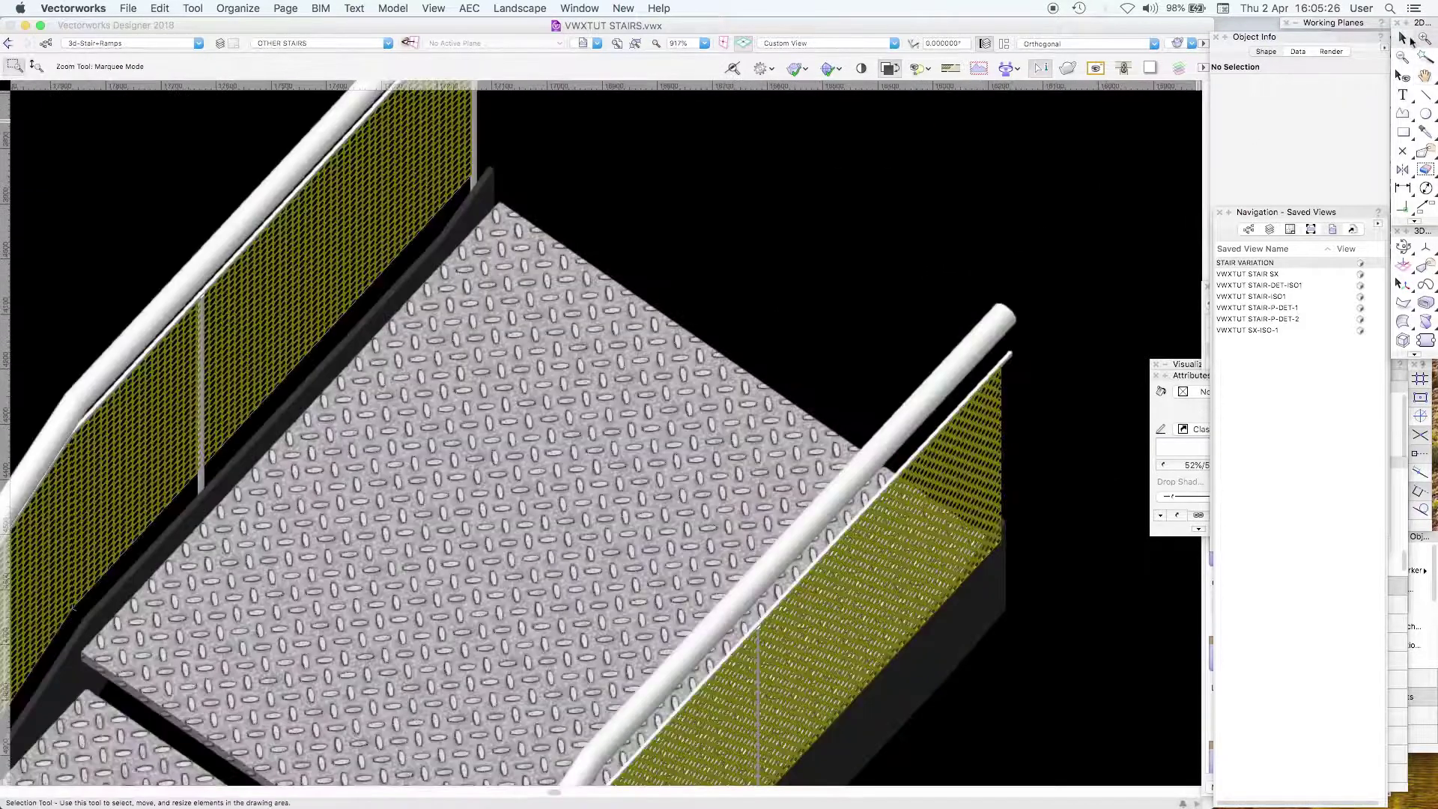
click(731, 387)
double_click(731, 389)
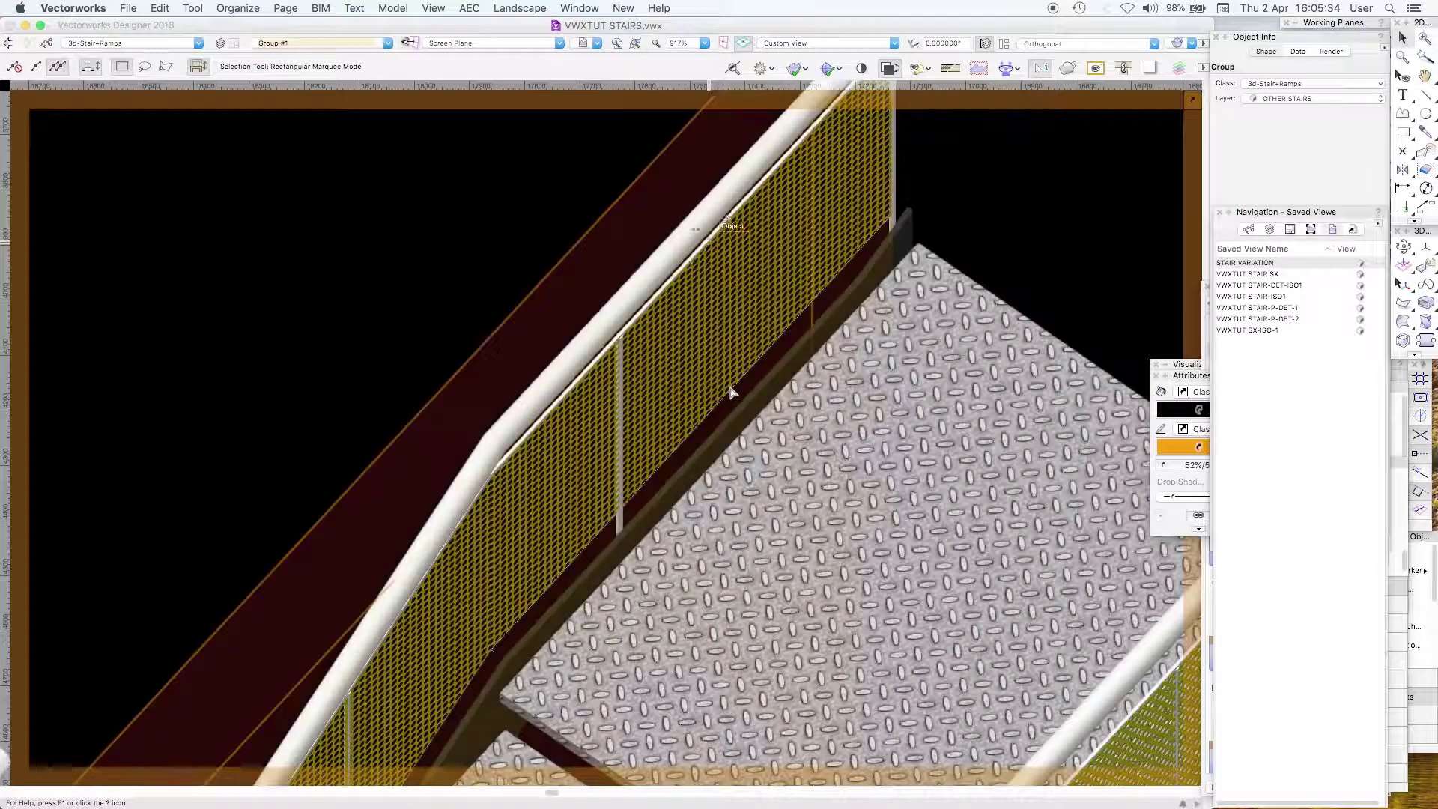
double_click(731, 389)
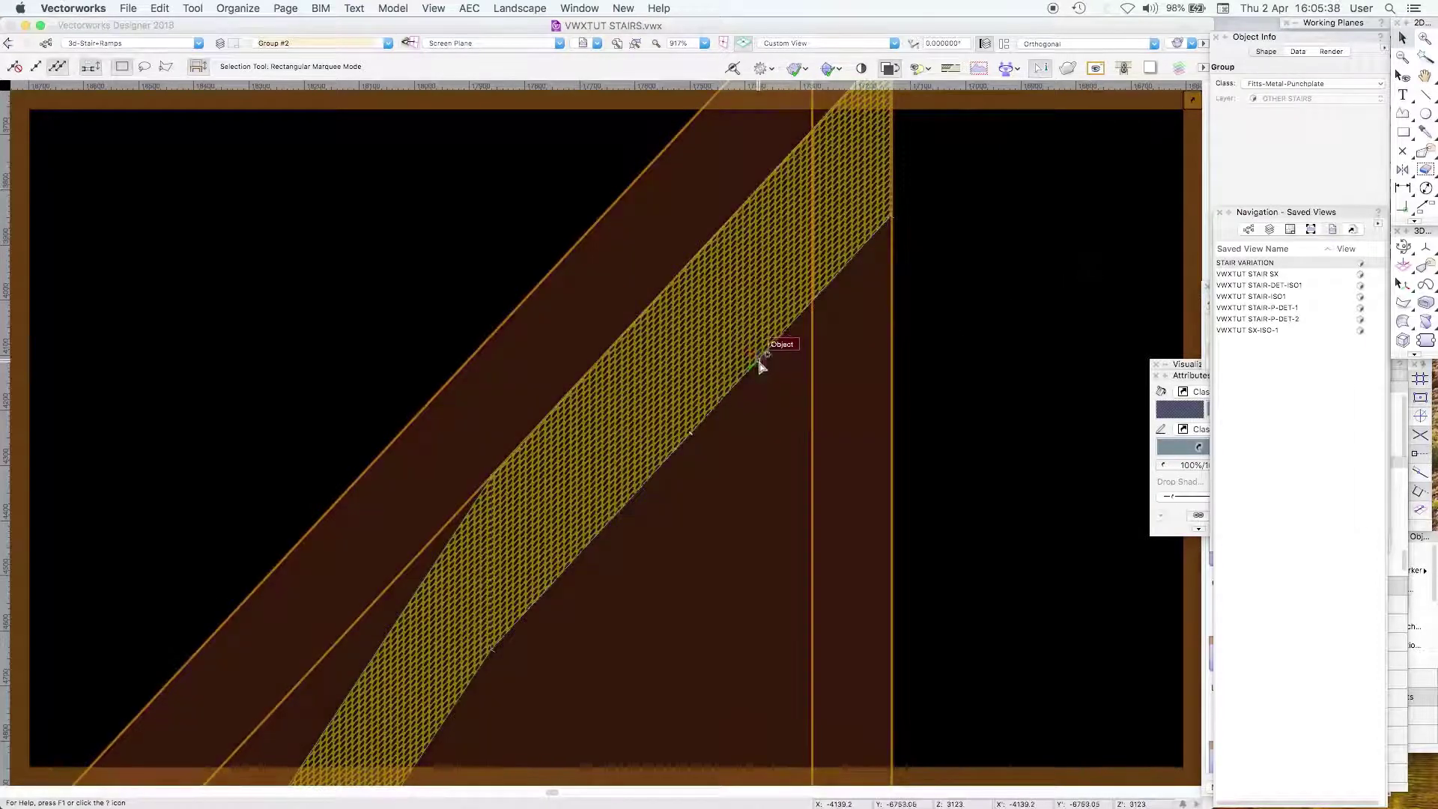
double_click(757, 359)
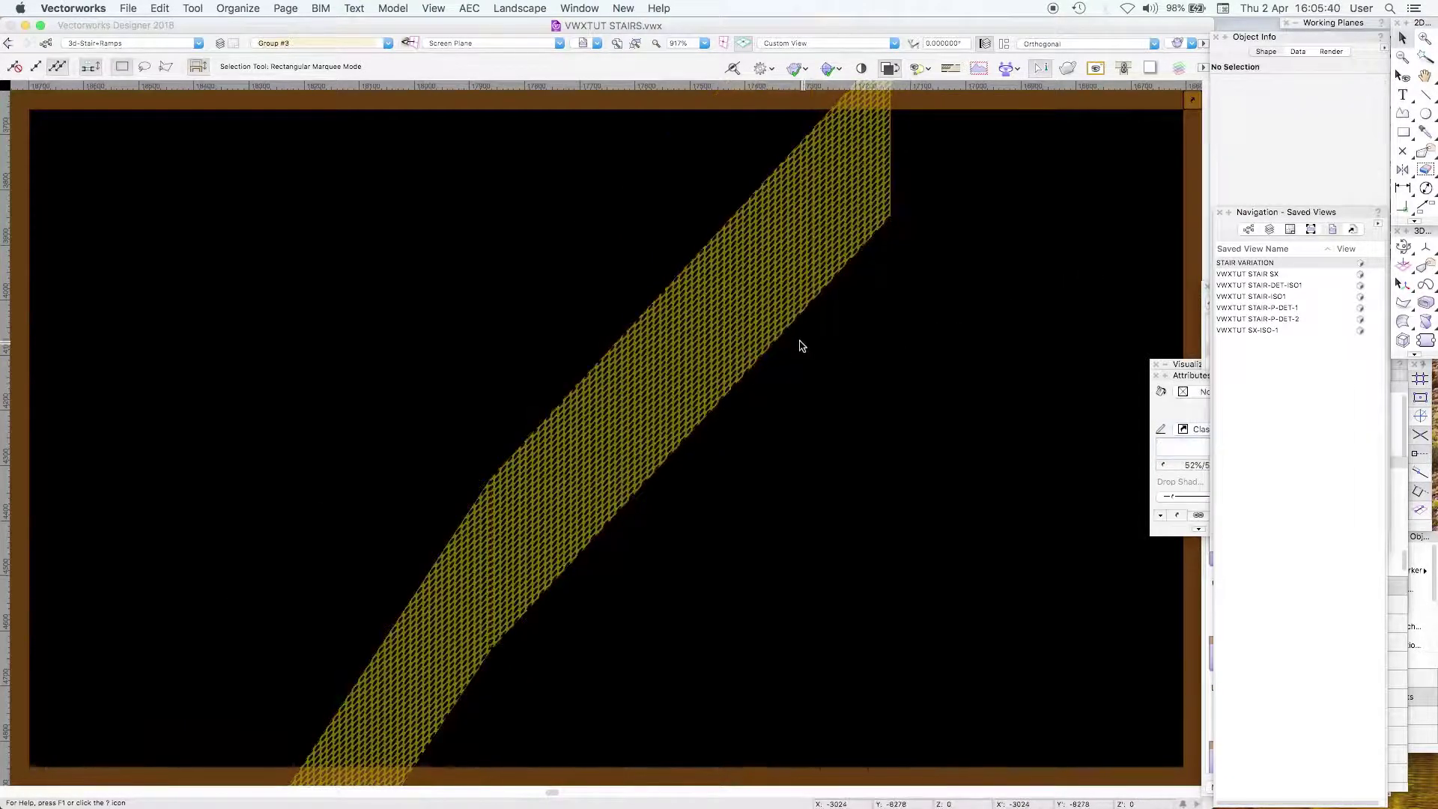
Step: Select the mesh panel's NURBS surface, then zoom out to see the whole panel run
click(777, 334)
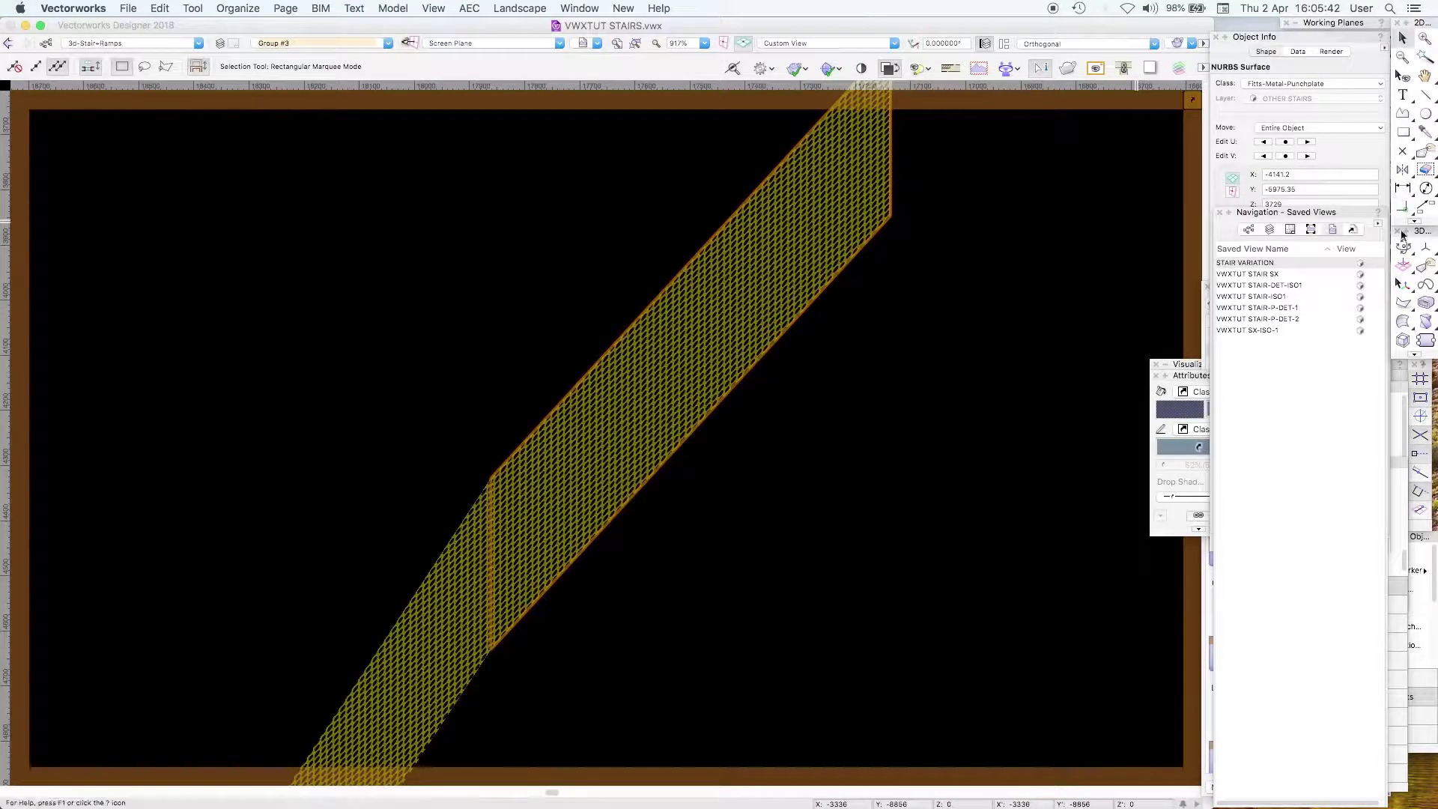
super+middle_drag(969, 304, 1037, 353)
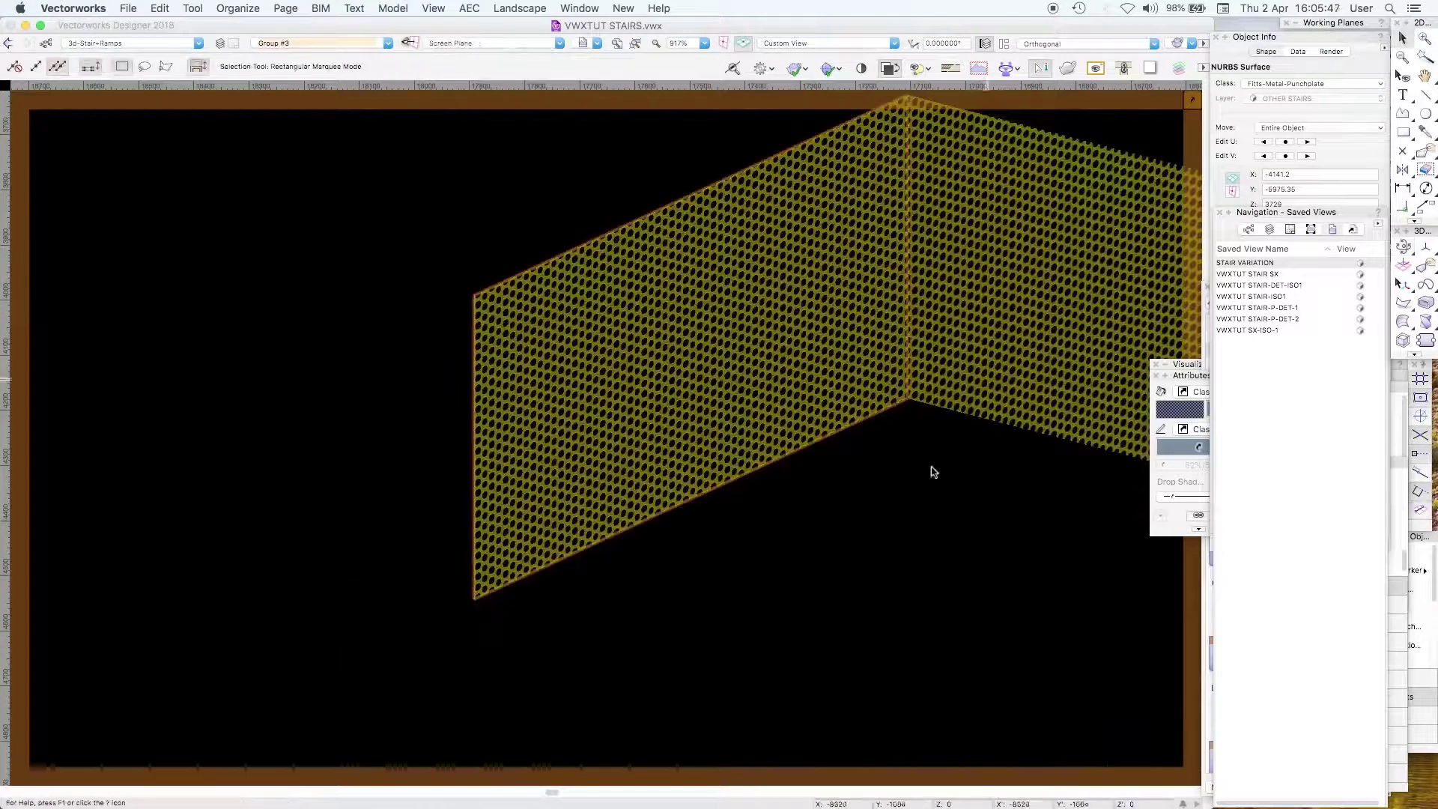
click(898, 521)
key(super+minus)
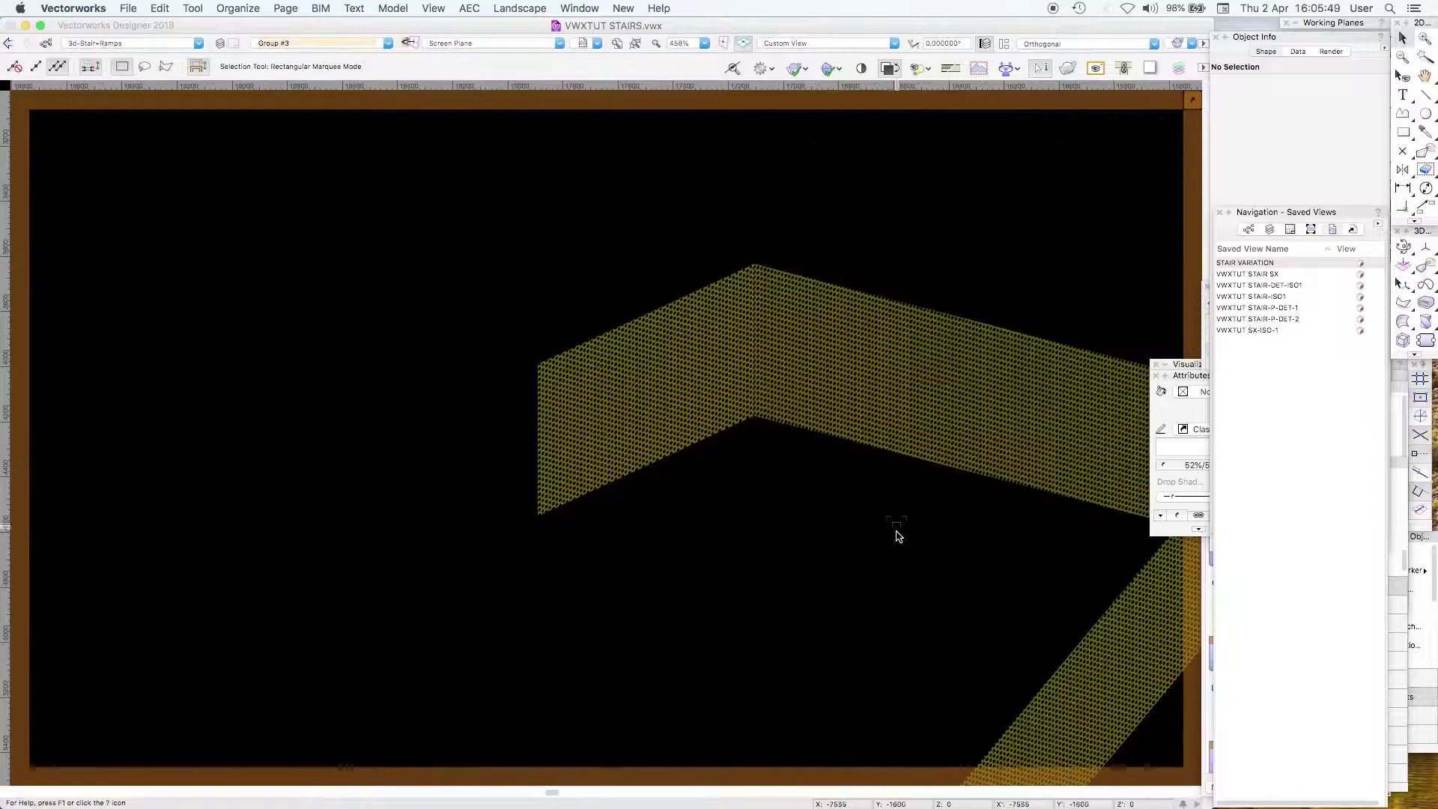
middle_drag(896, 529, 910, 297)
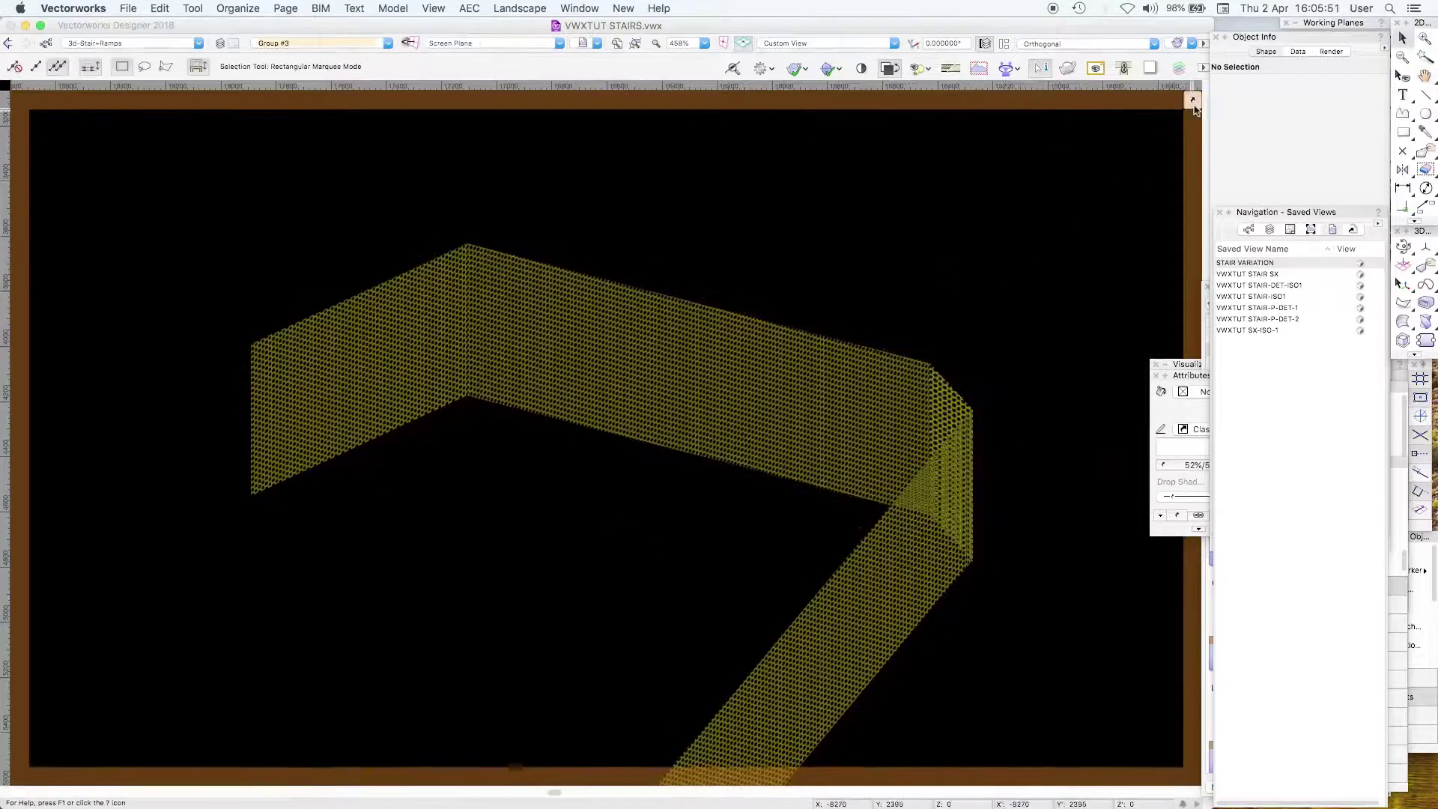
click(899, 177)
click(999, 257)
Step: Marquee-select the 3D loci at the mesh panel's upper, left and lower-left corners
drag(488, 177, 381, 280)
click(935, 221)
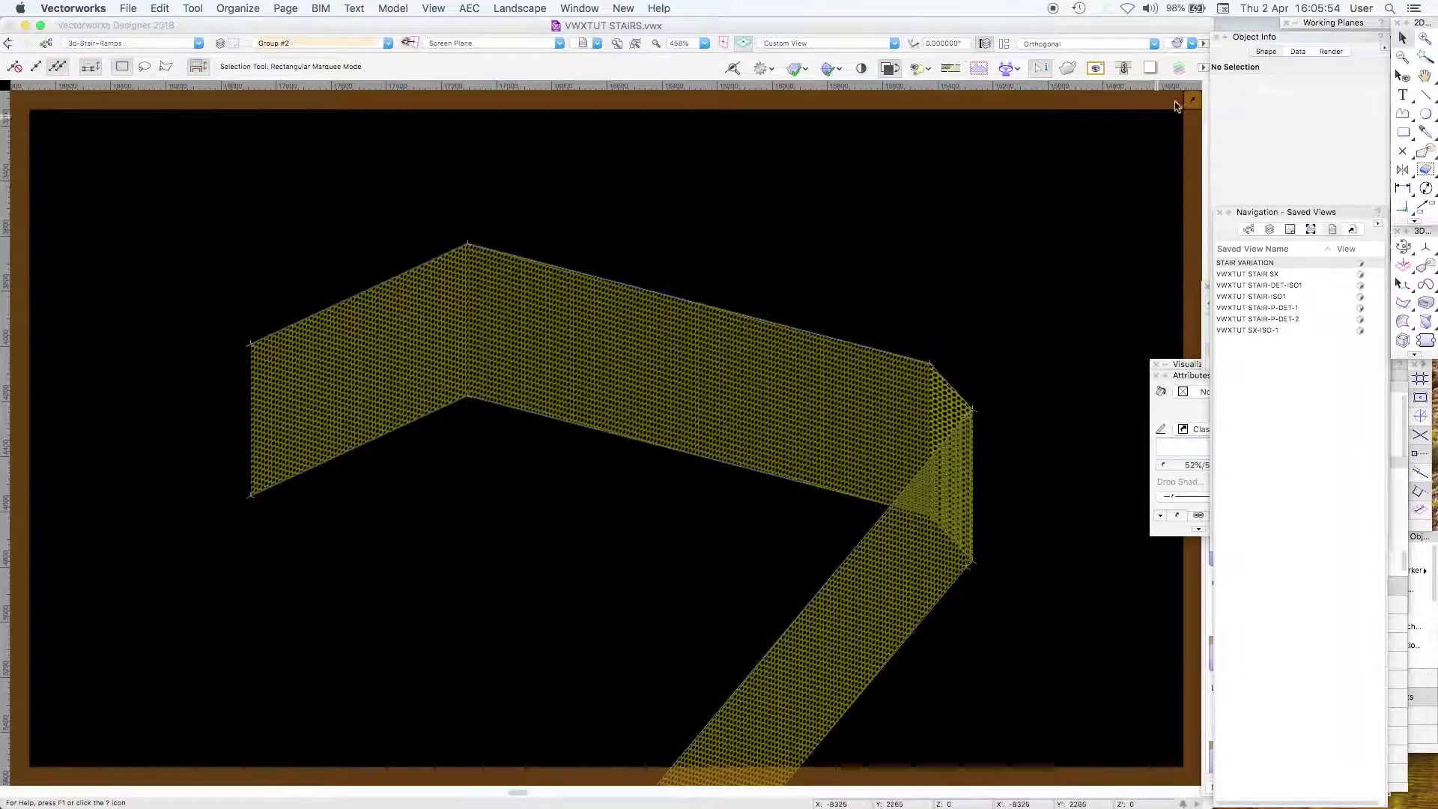
click(1095, 68)
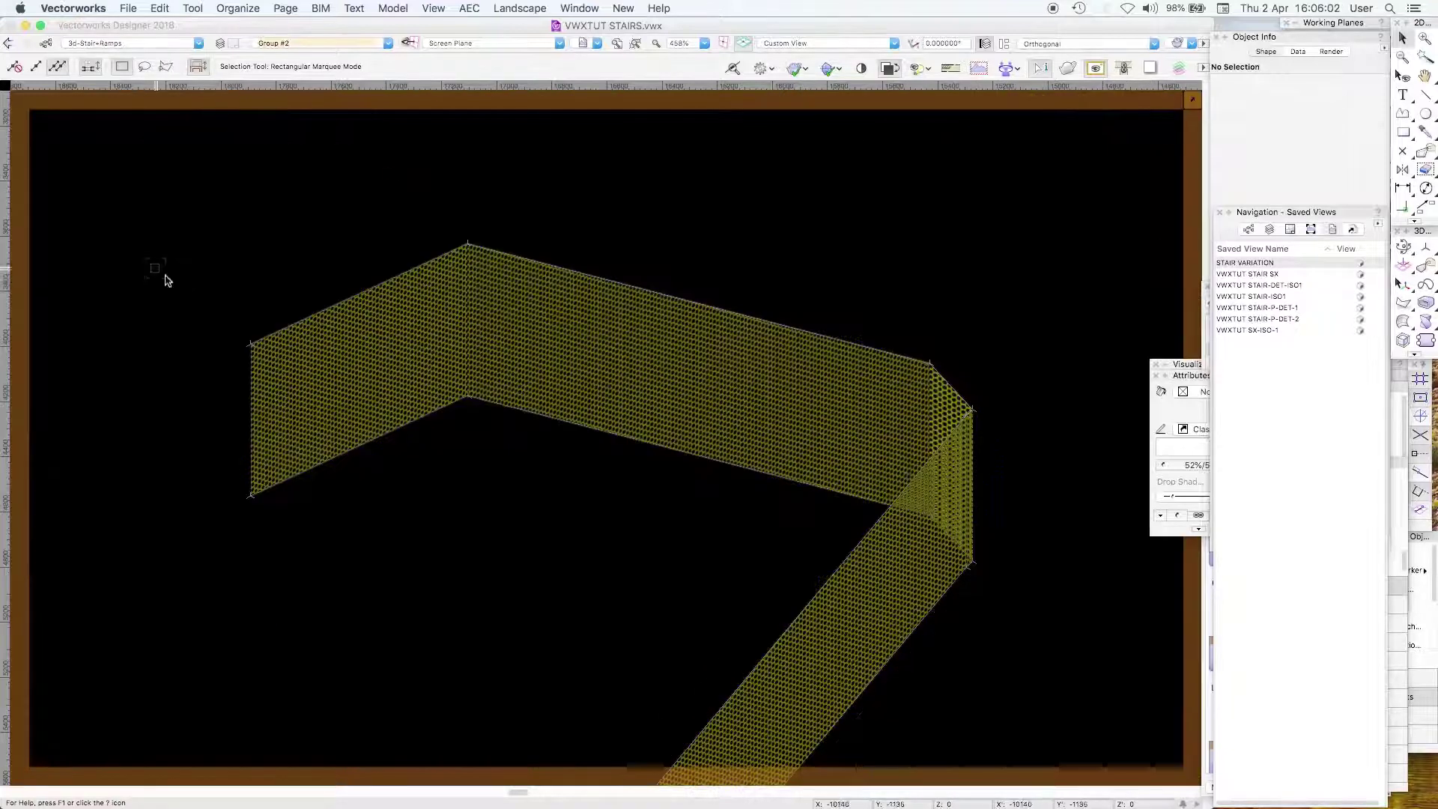
drag(177, 302, 251, 353)
click(168, 389)
drag(171, 448, 328, 563)
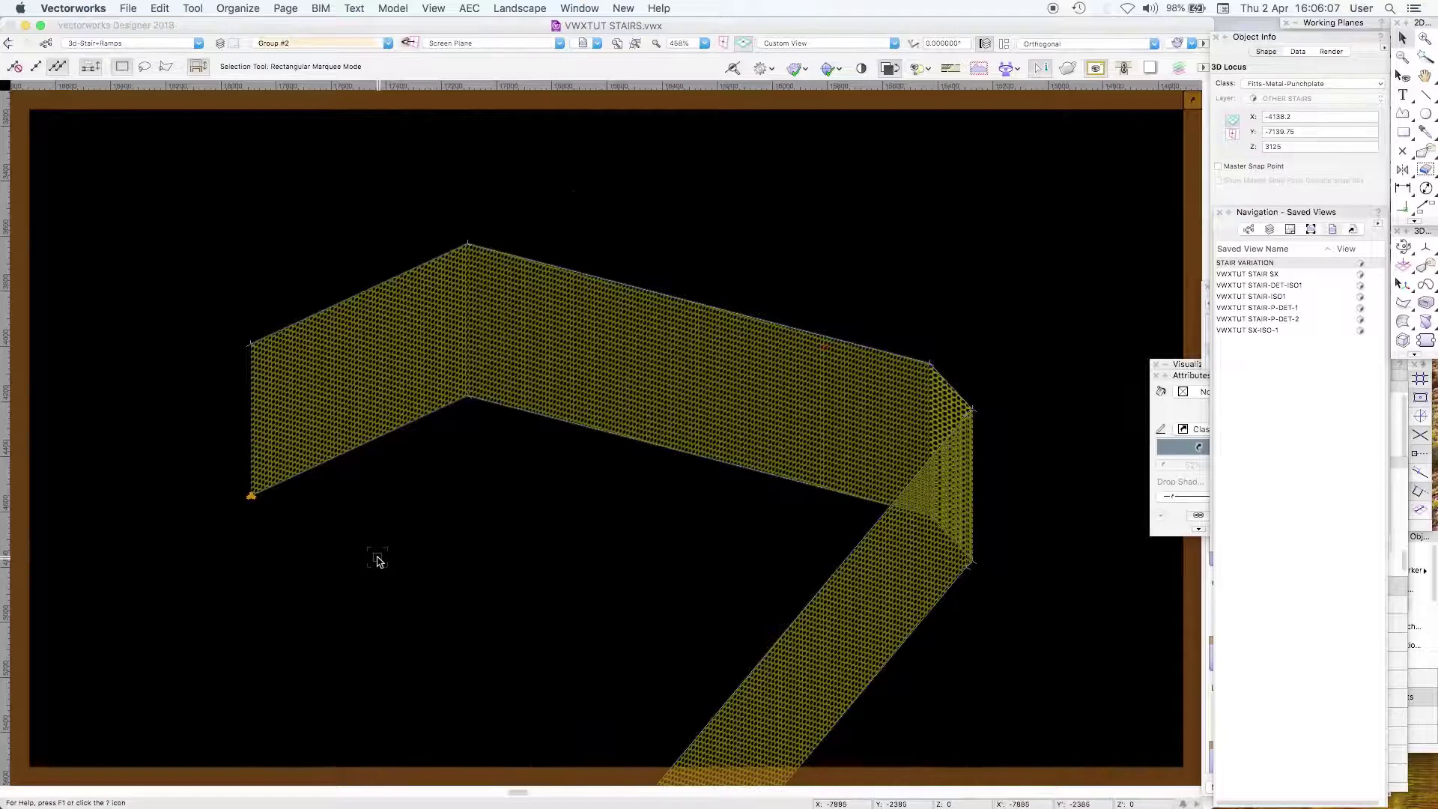
Step: Set the NURBS curve degree to 1
click(377, 559)
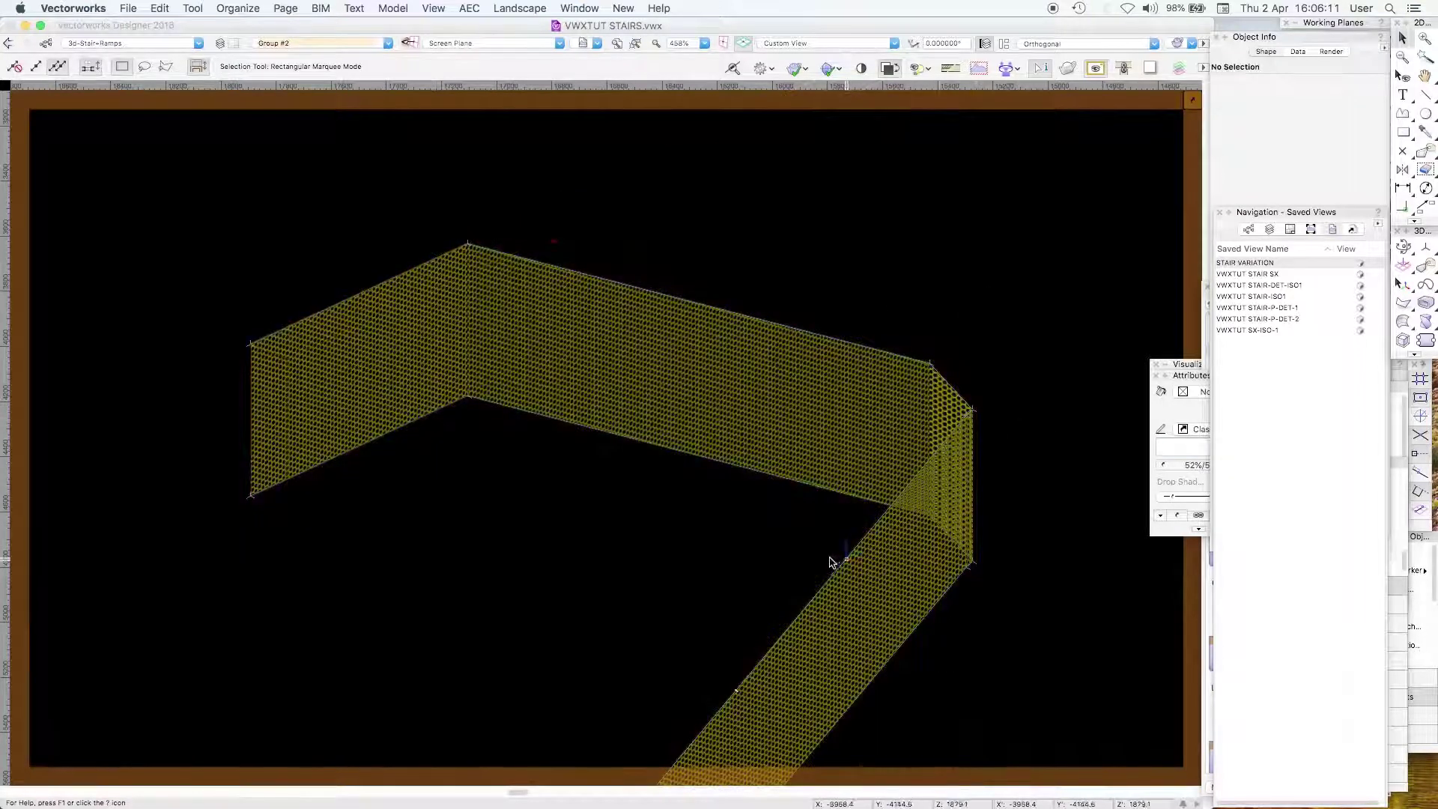
double_click(1425, 285)
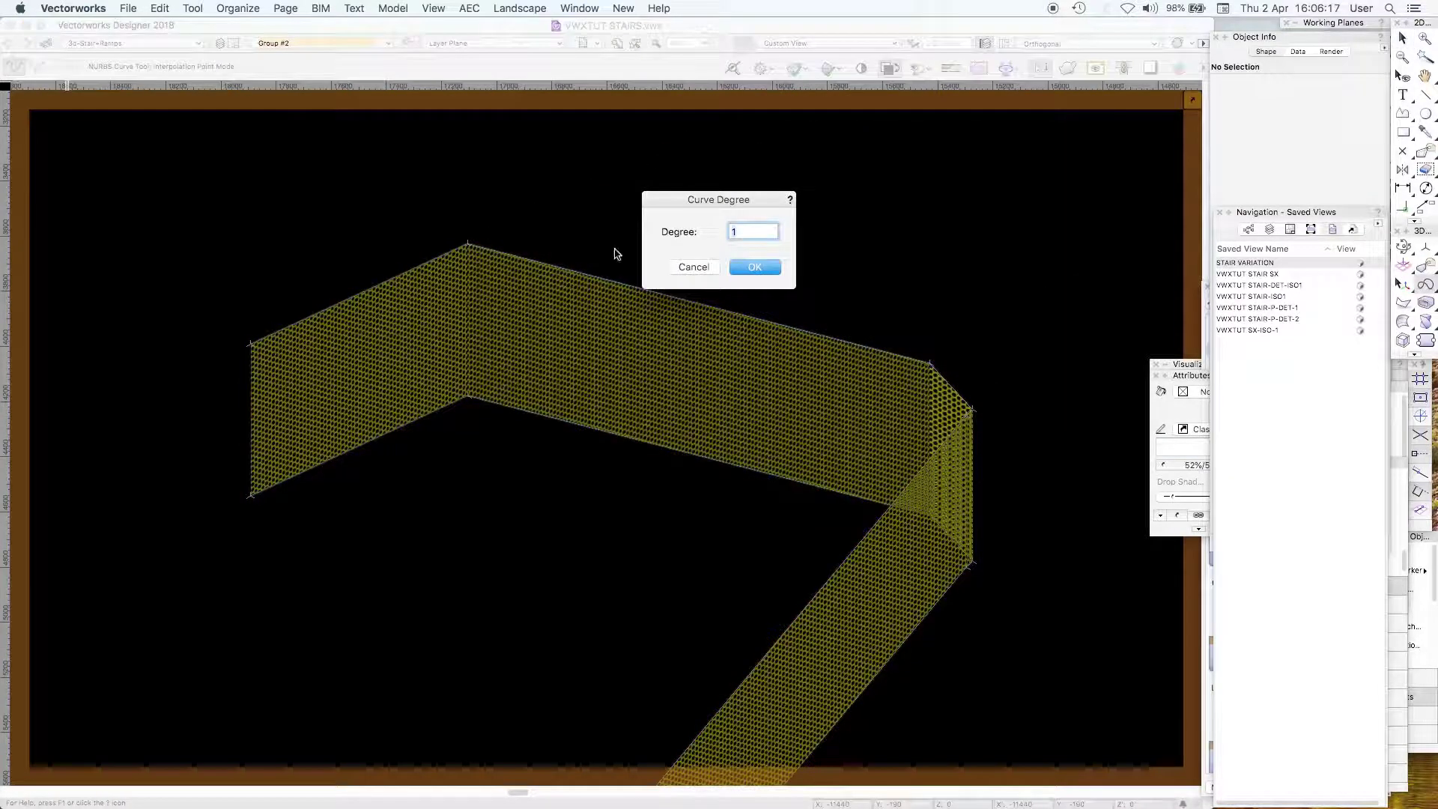
click(692, 263)
key(x)
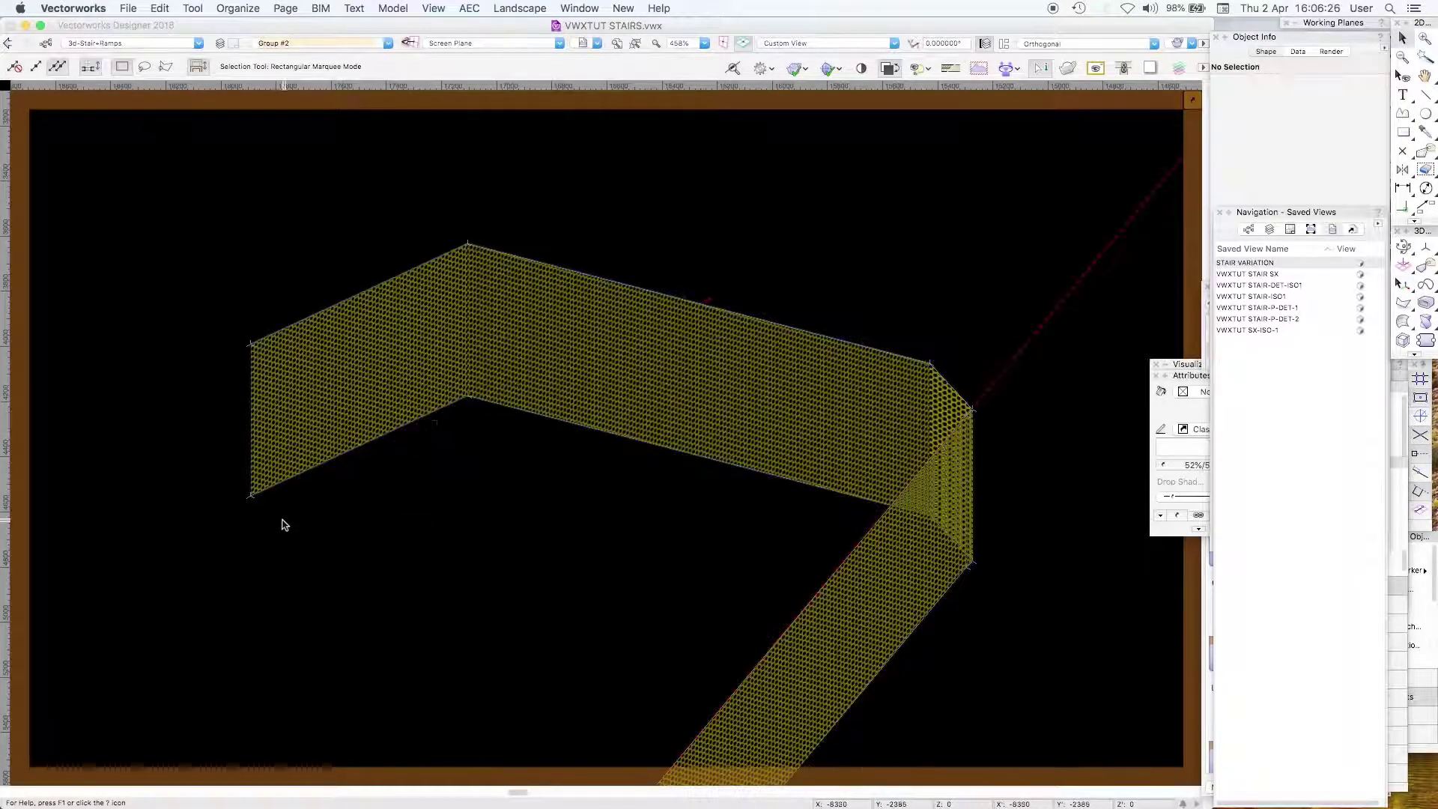
Step: Start and cancel the Loft Surface tool, then select the whole stair mesh group
click(1403, 321)
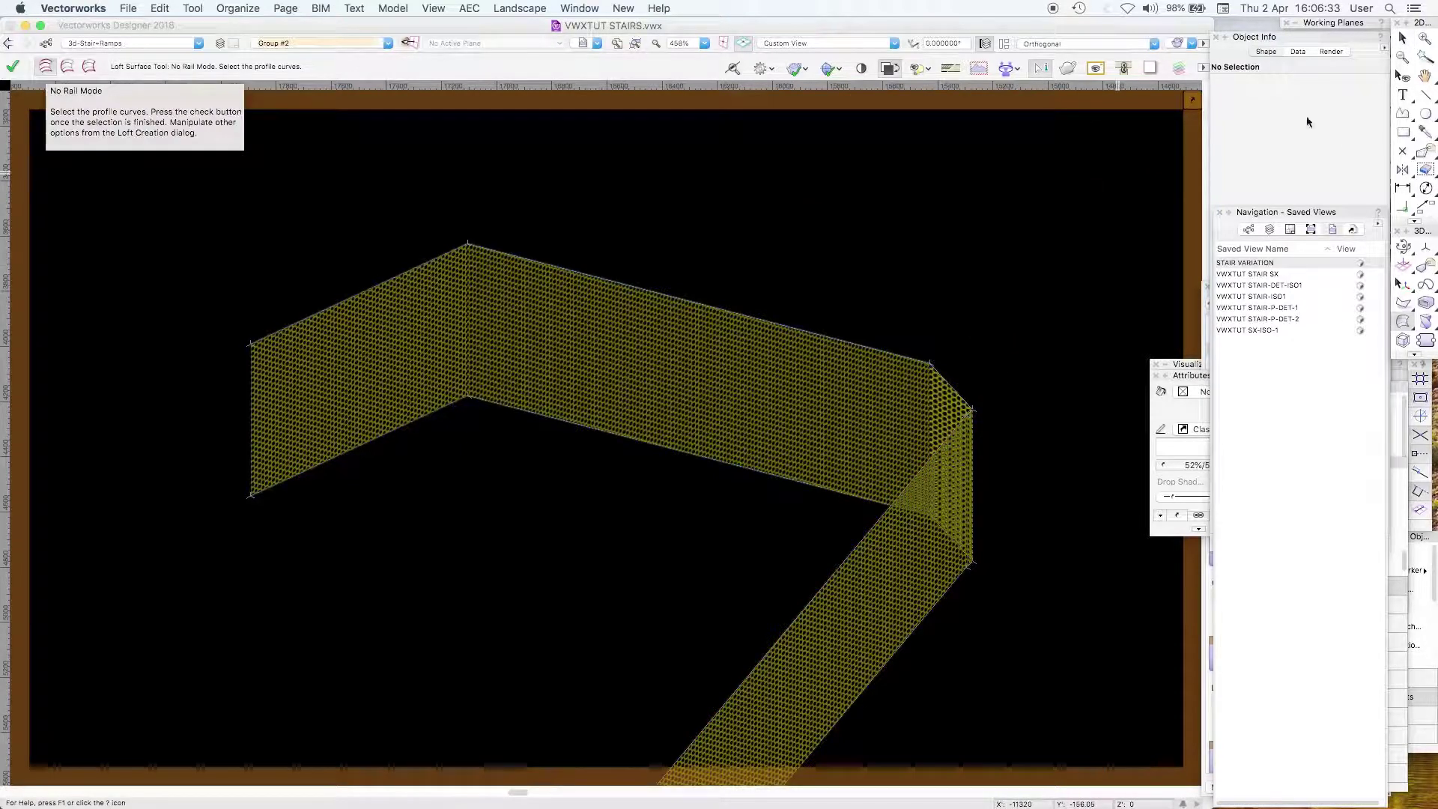
key(x)
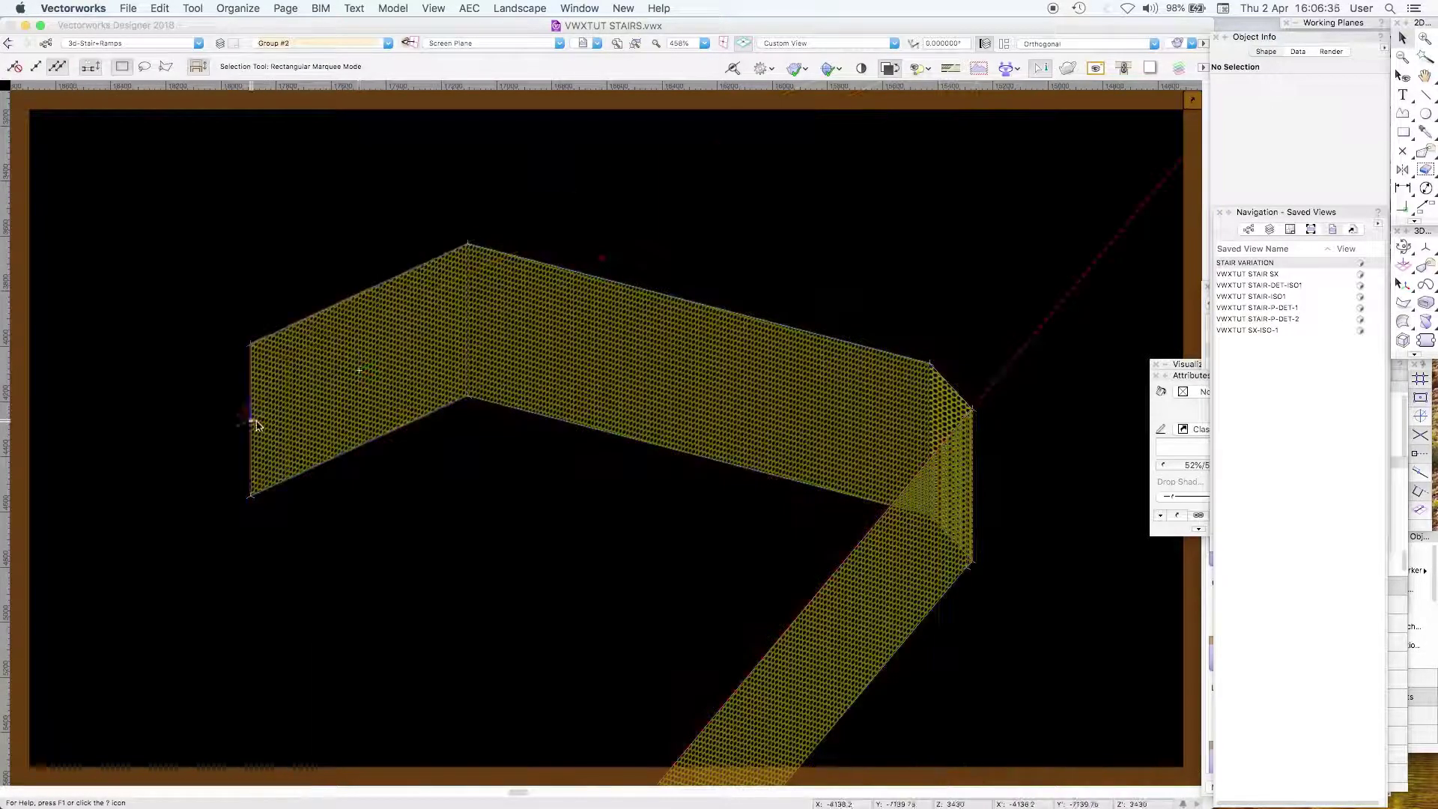
click(254, 420)
click(896, 196)
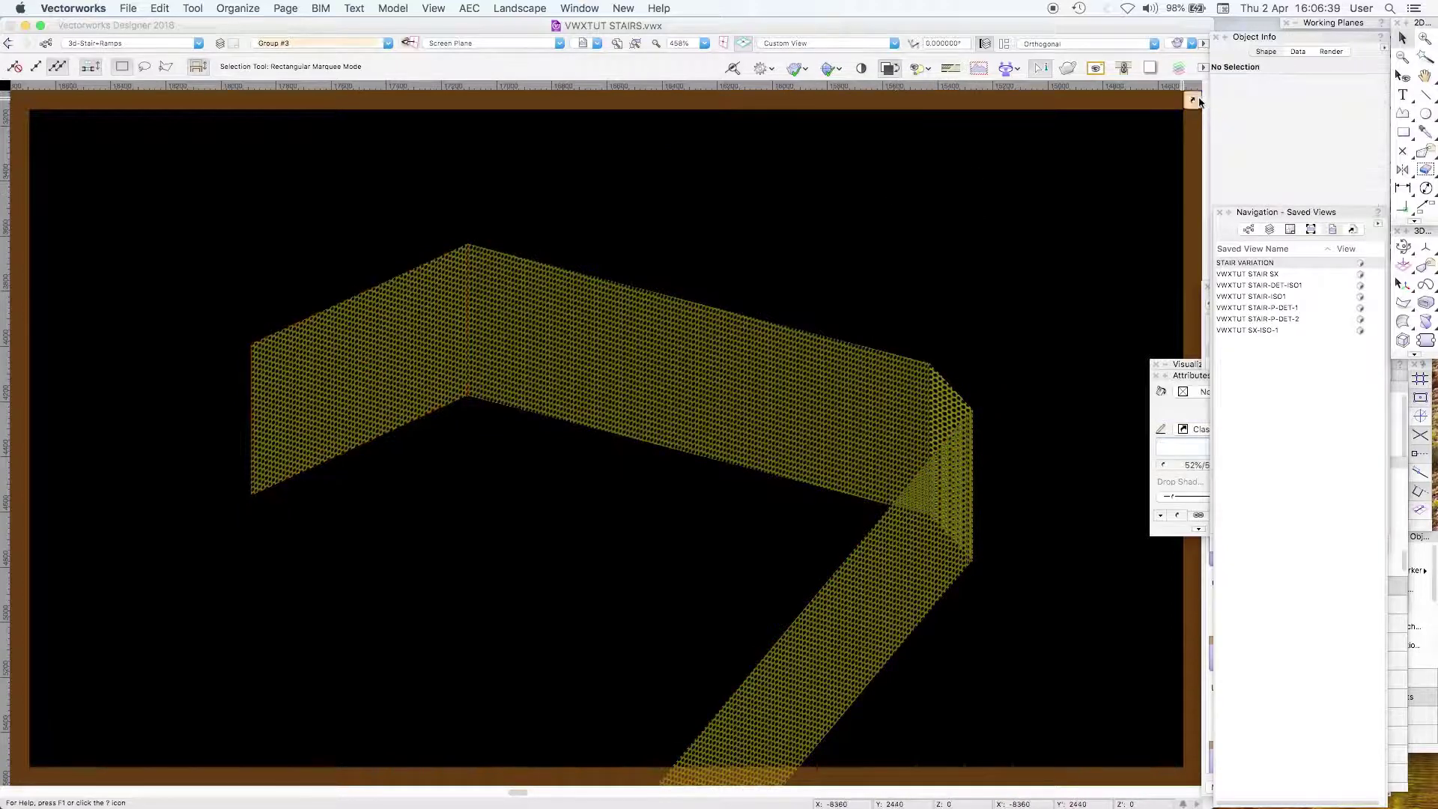
key(super+a)
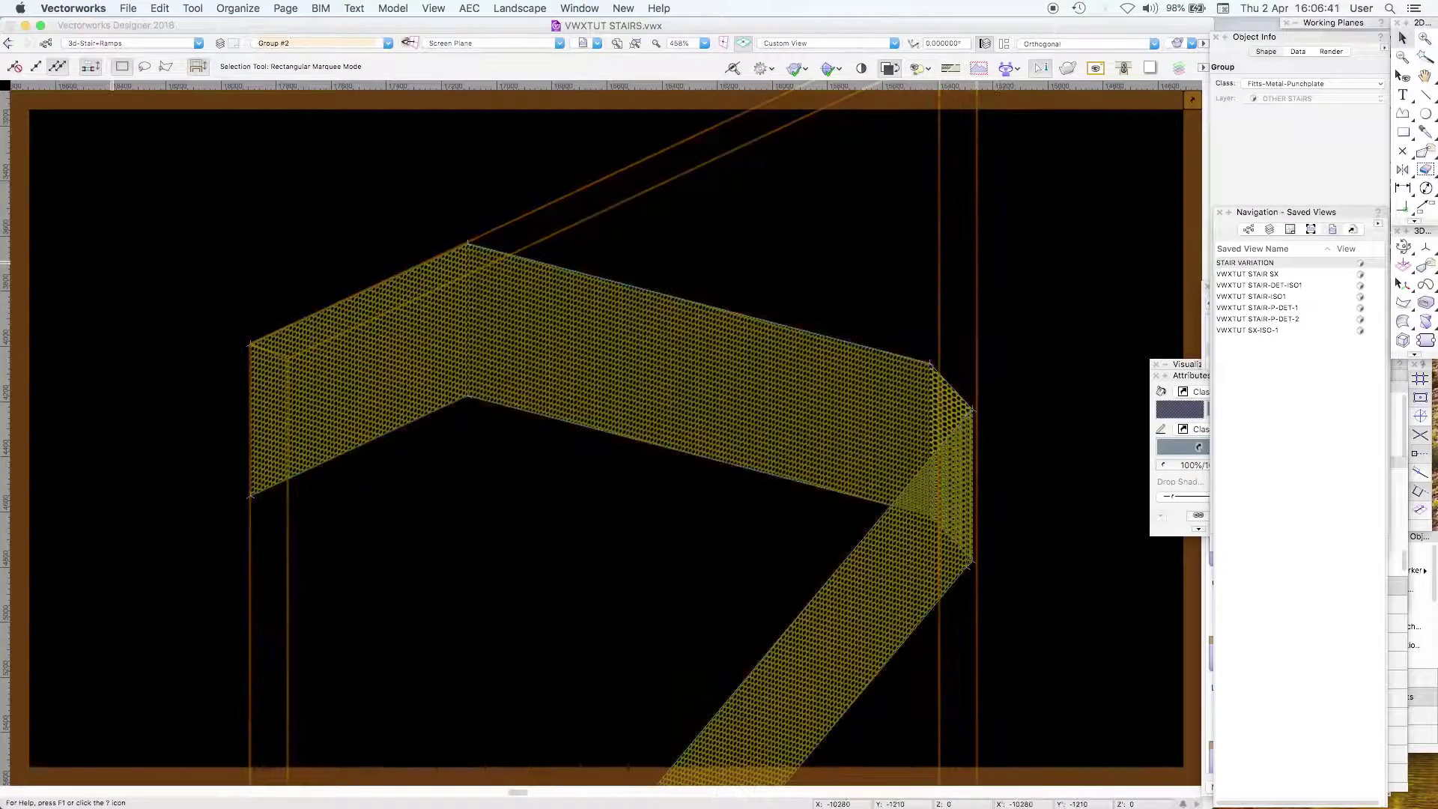
key(super+Tab)
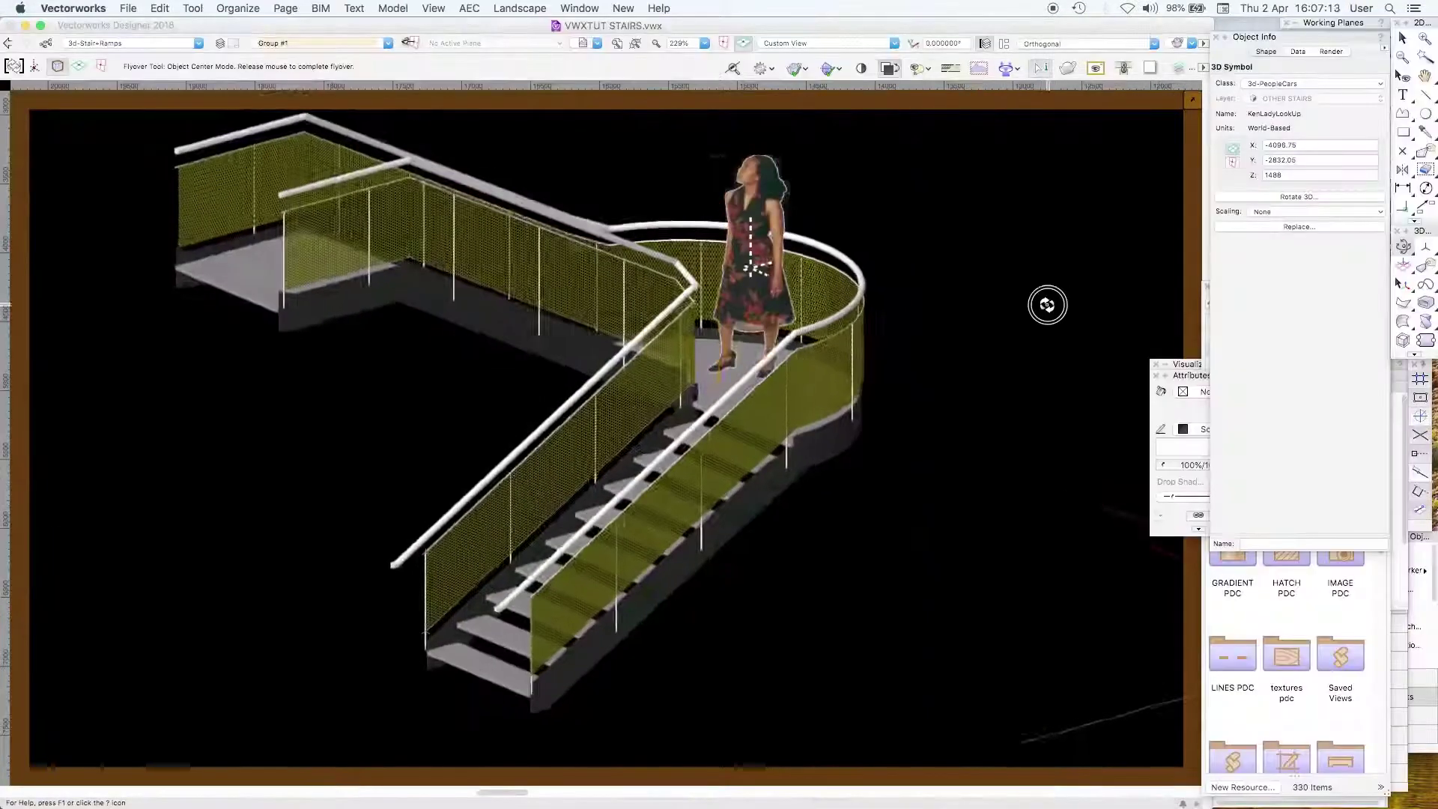
Step: Zoom in on the spiral stair, select it, and start editing its 630° Angle field
drag(1043, 305, 700, 299)
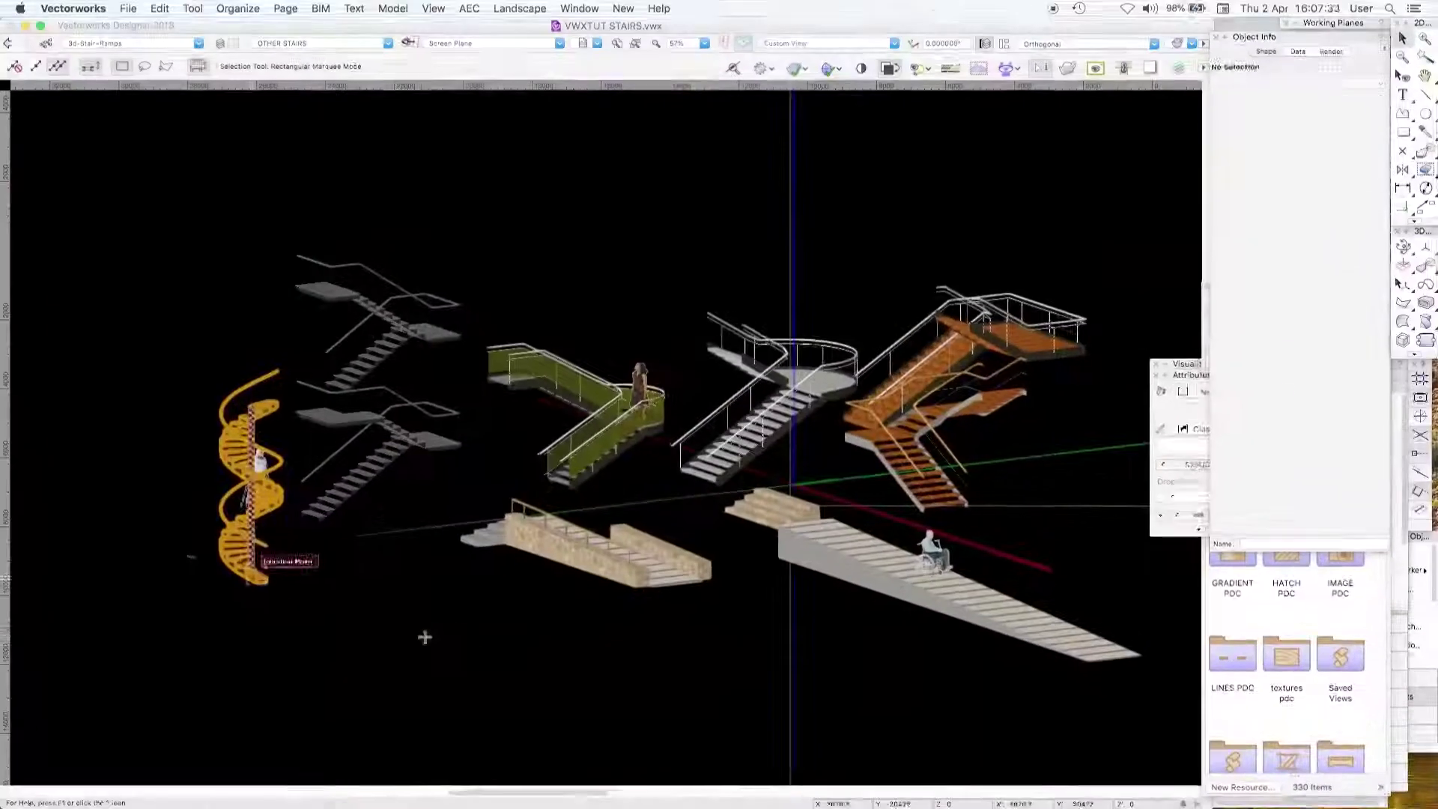
key(super+6)
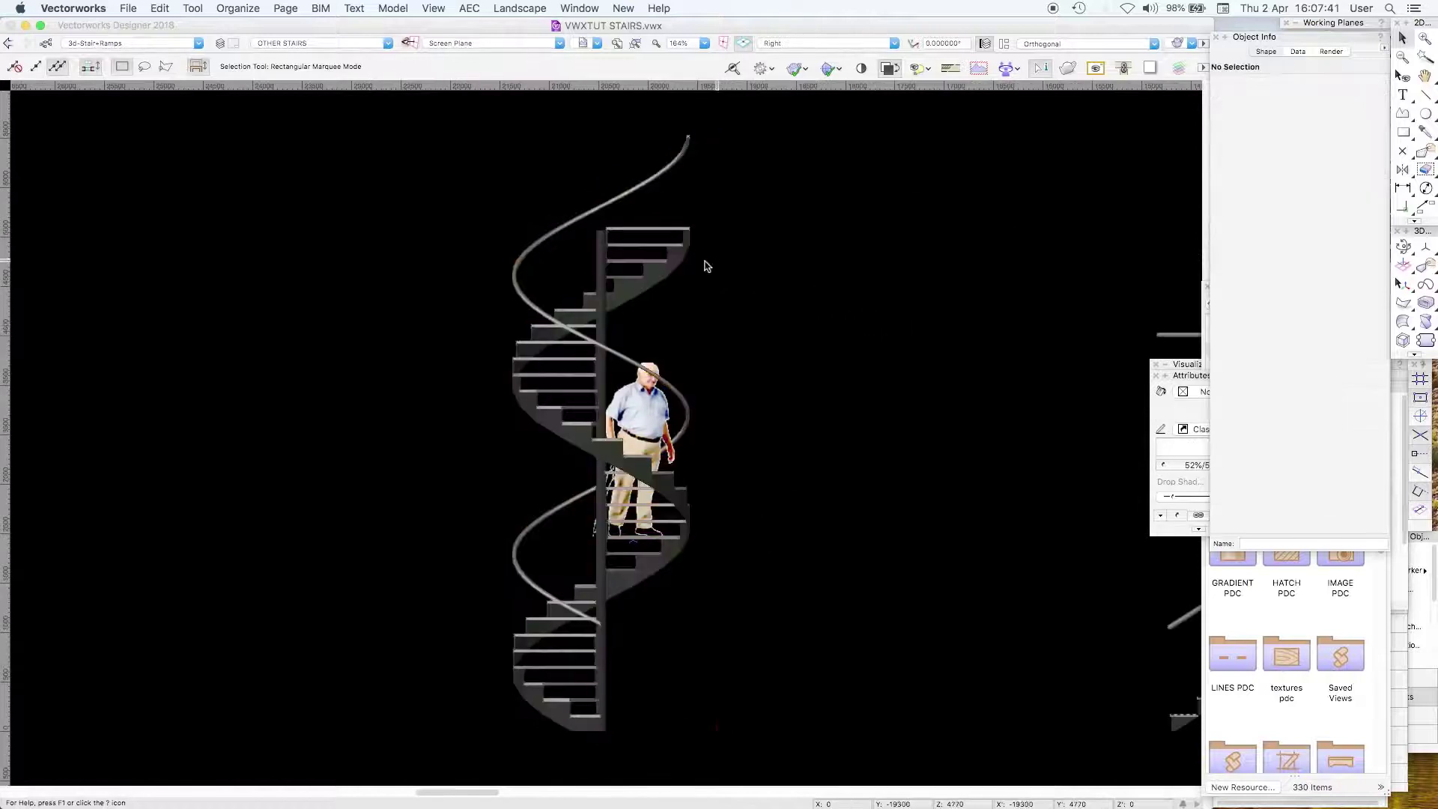
click(689, 250)
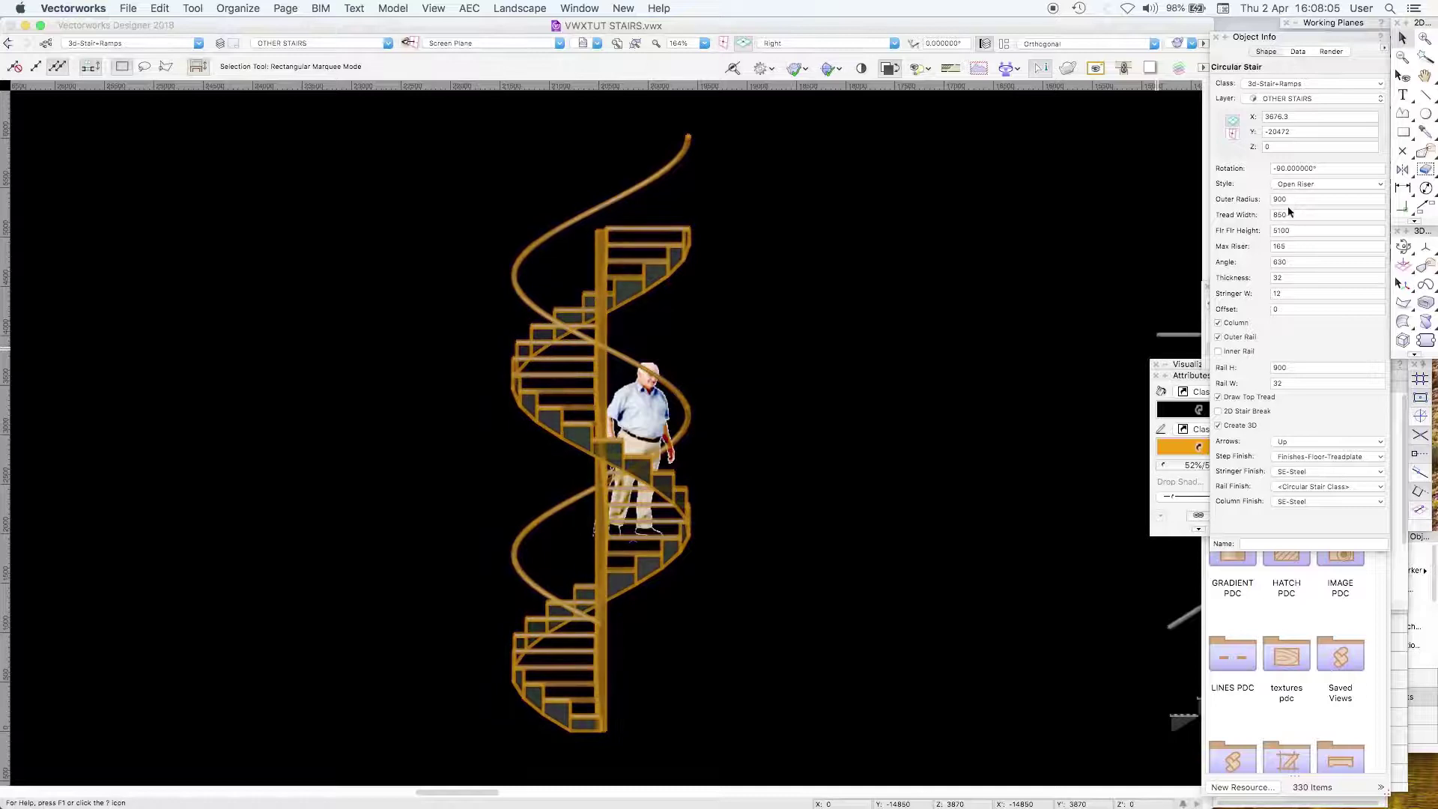
click(1283, 262)
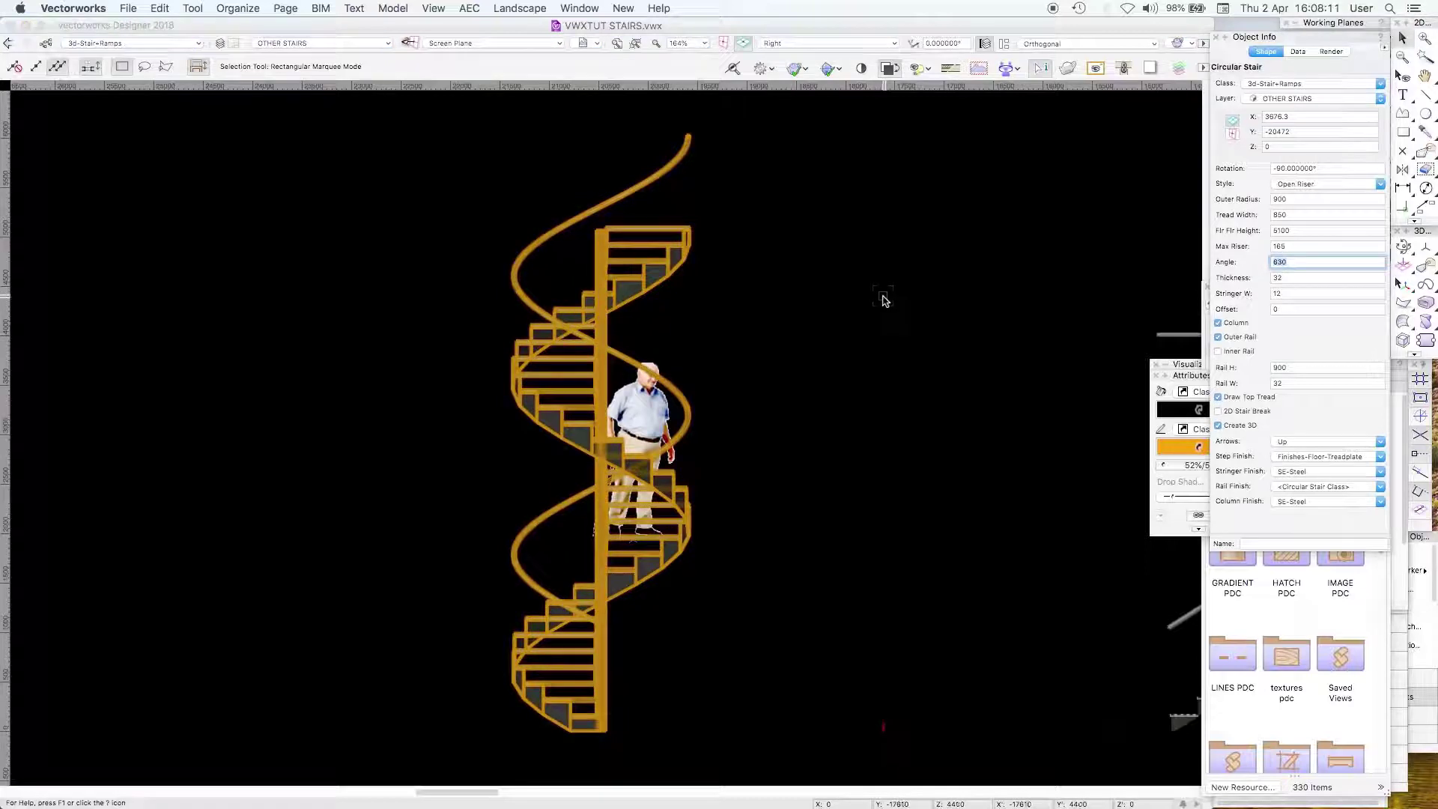
Step: Set the spiral stair's Angle to 900 in Object Info
text(900)
key(Return)
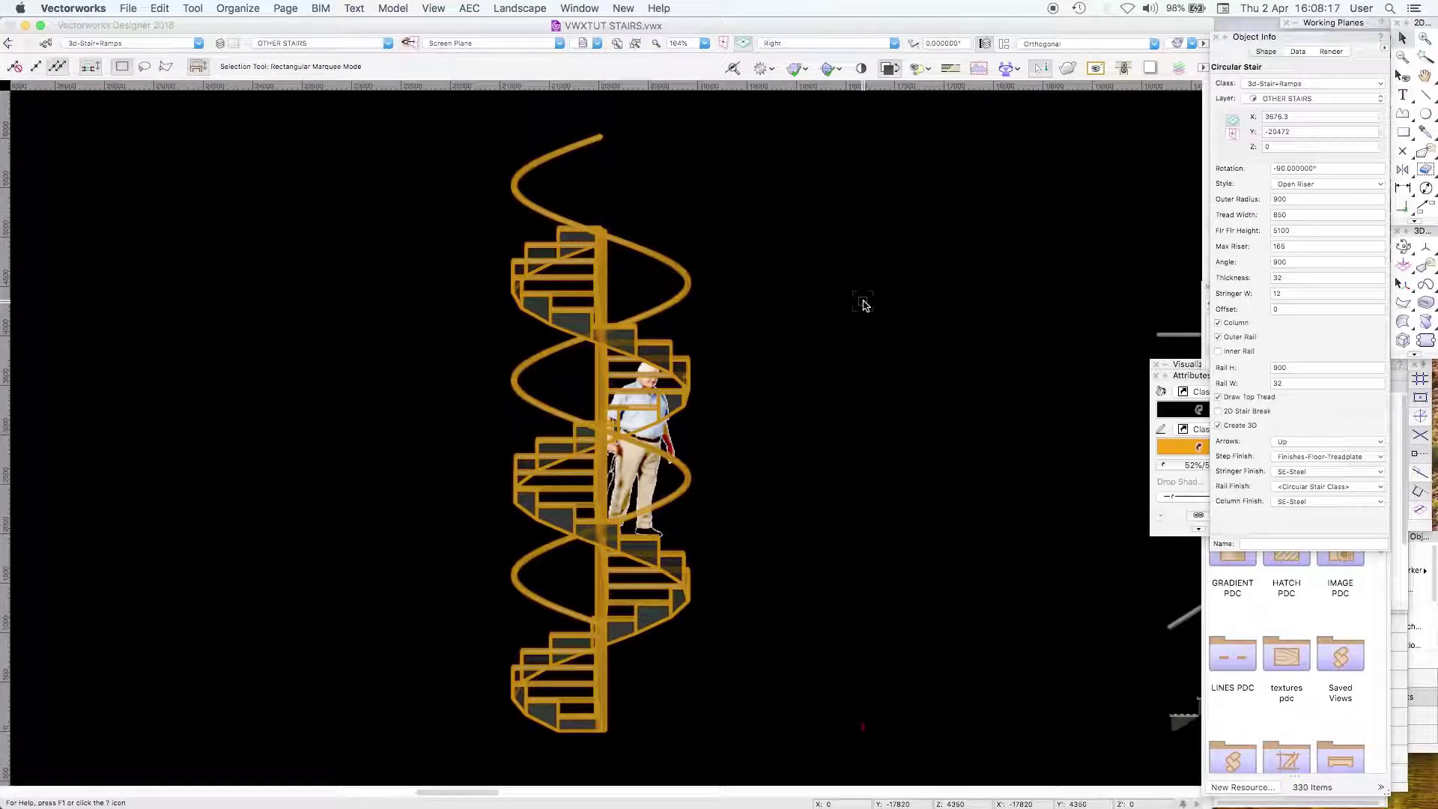
click(1285, 263)
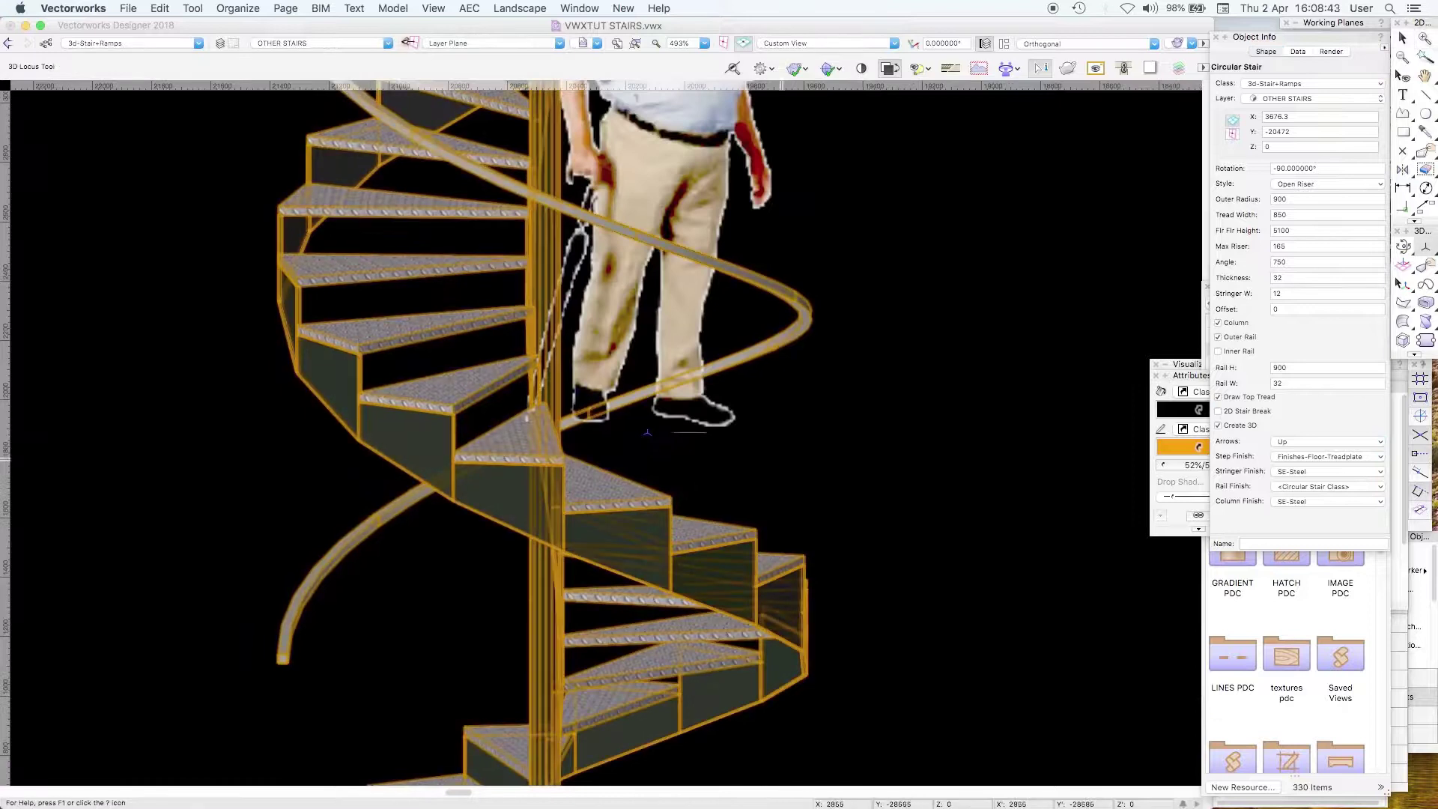
Step: Place a 3D Locus on a stair tread and nudge the person figure down slightly
click(622, 478)
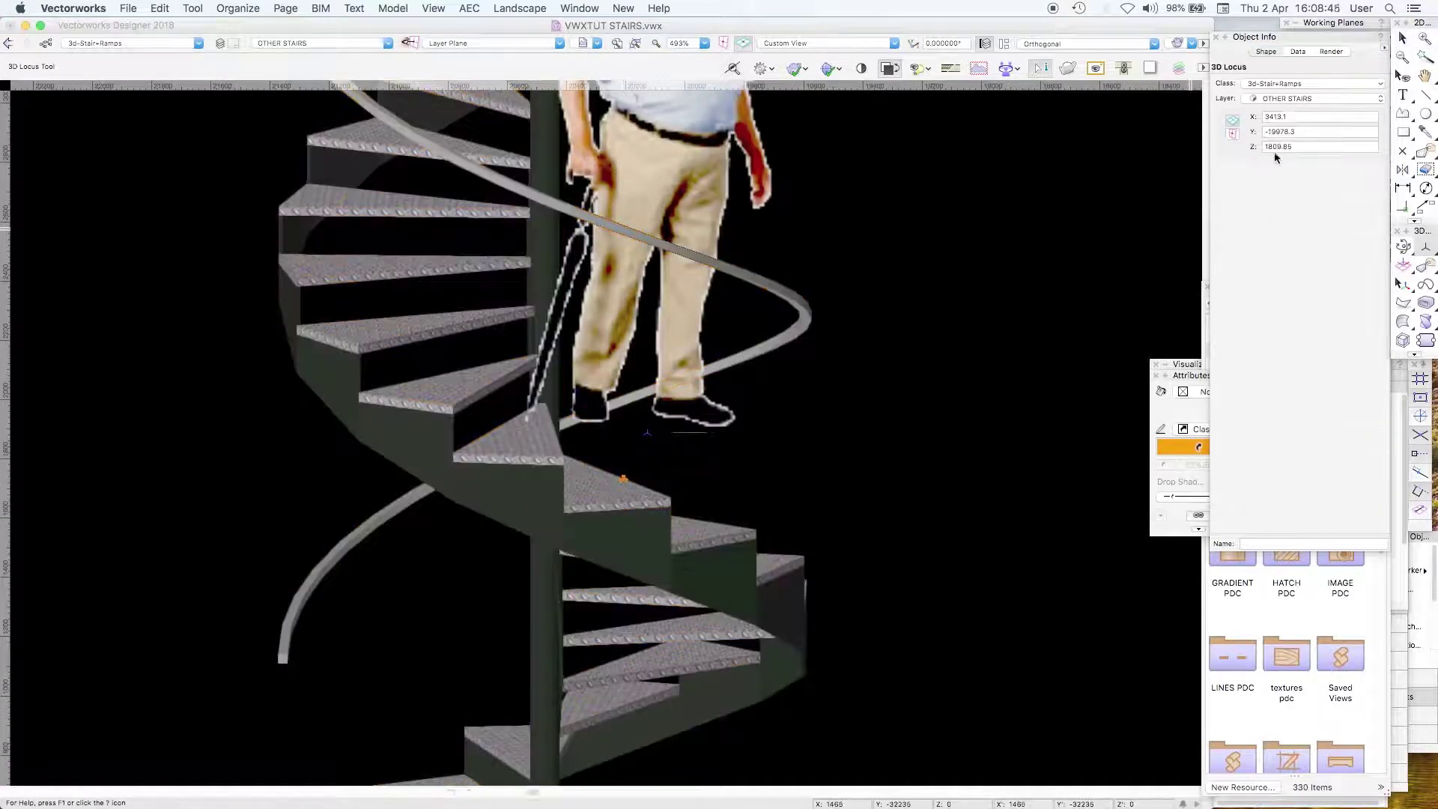
click(1403, 37)
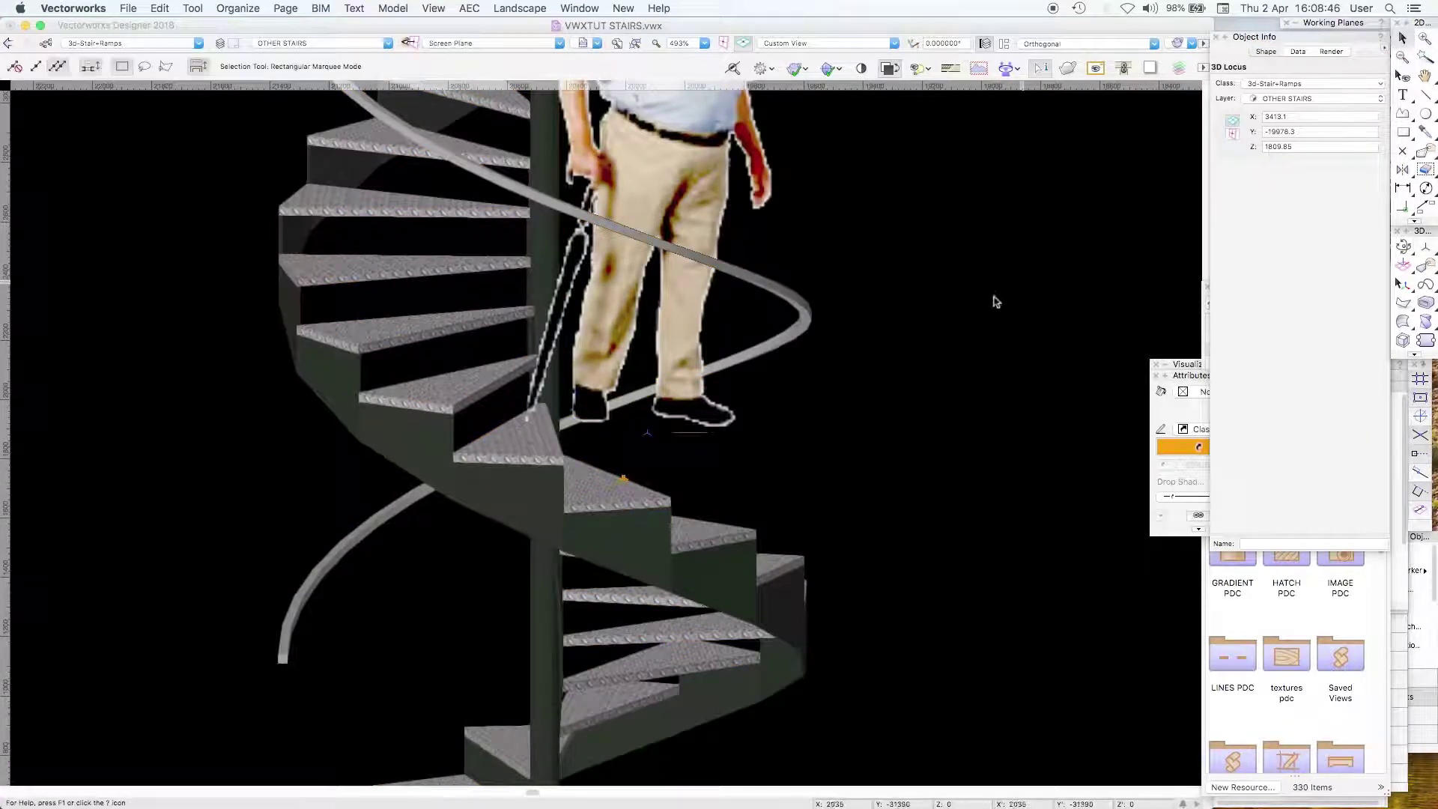
click(763, 210)
click(1290, 177)
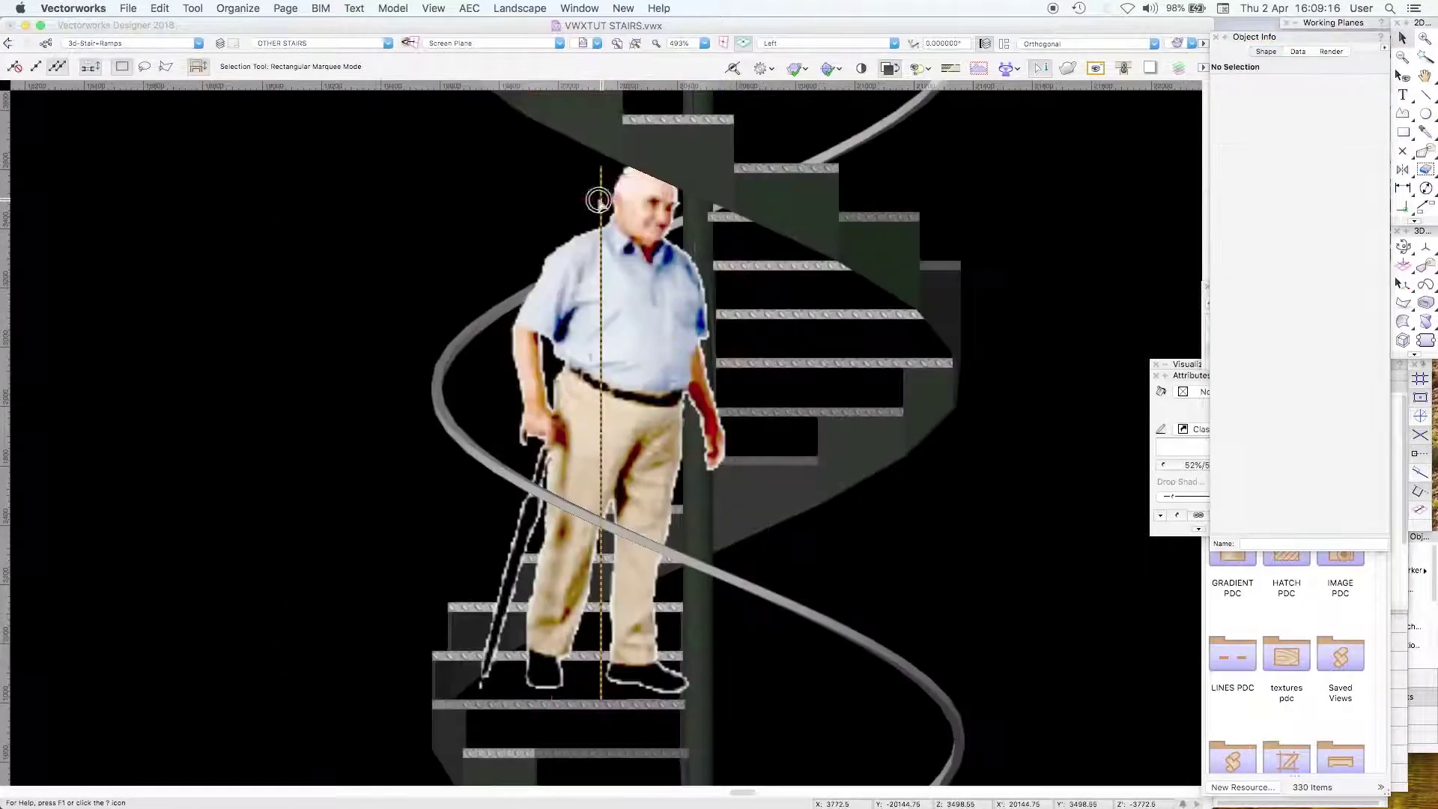
click(598, 201)
key(Down)
key(Down)
key(Down)
key(Down)
key(Down)
key(Down)
key(Down)
key(Down)
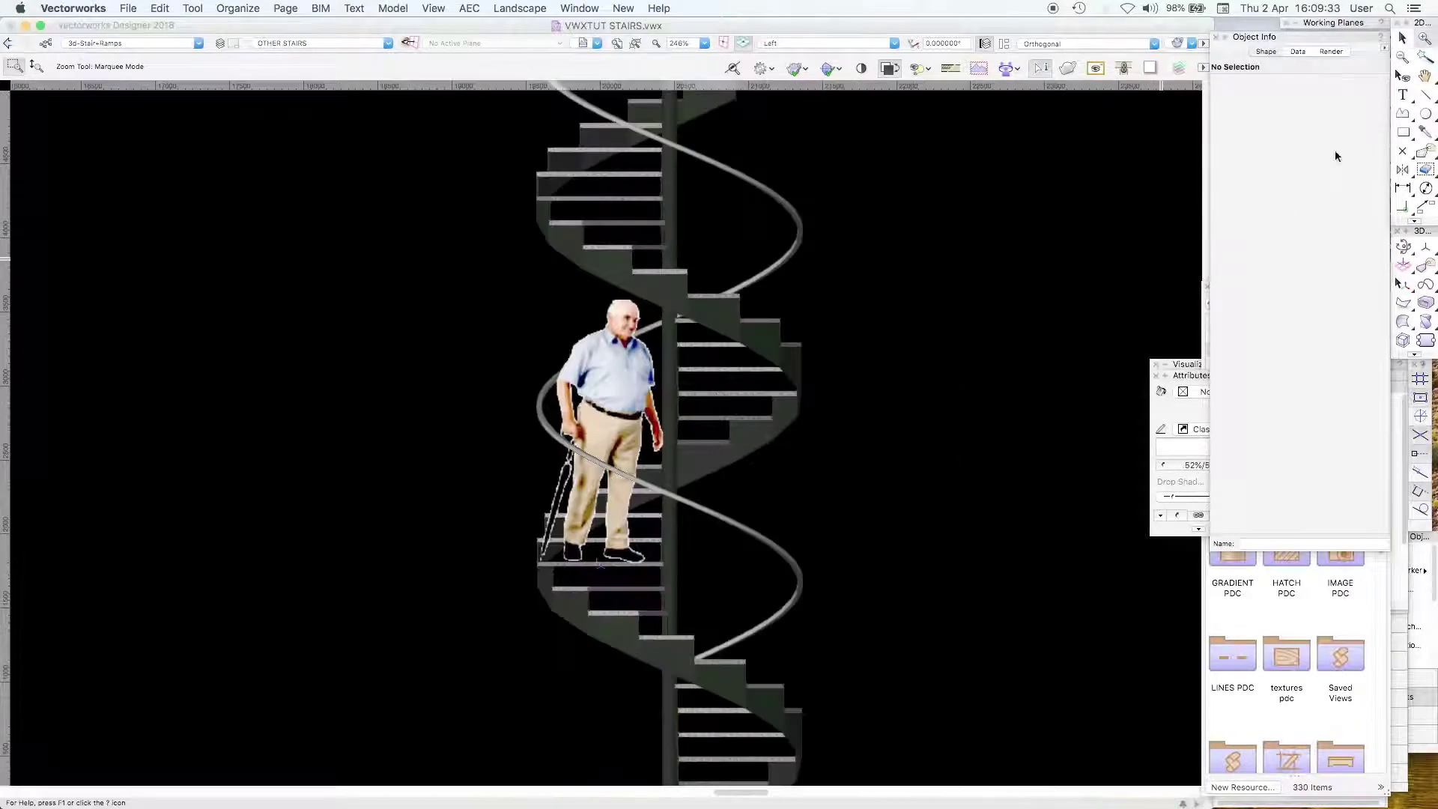
Step: Raise the 3D Locus to Z 3809.85 and commit the stair Angle of 725
click(473, 545)
drag(437, 527, 646, 609)
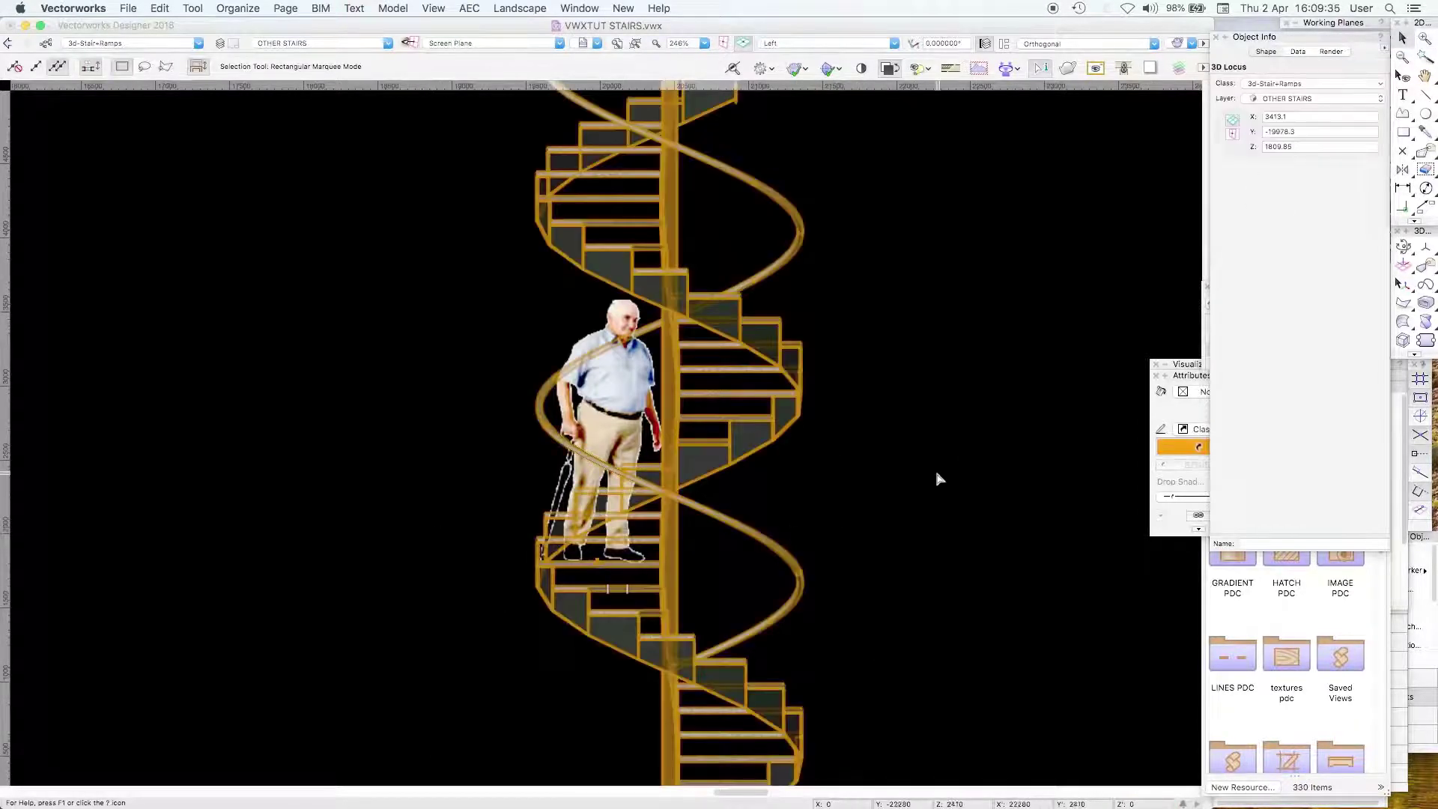
double_click(1269, 146)
text(3809.85)
key(Return)
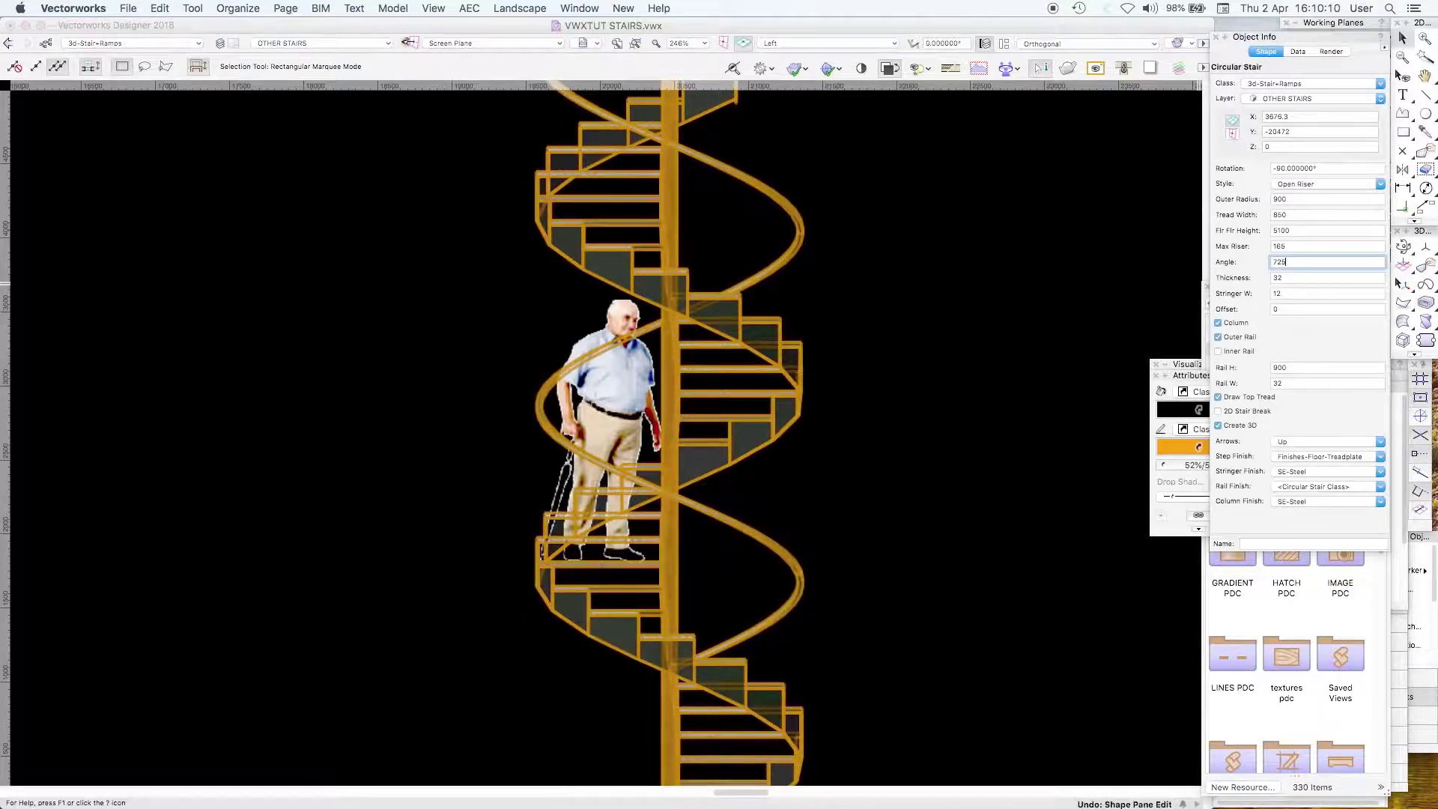
key(Return)
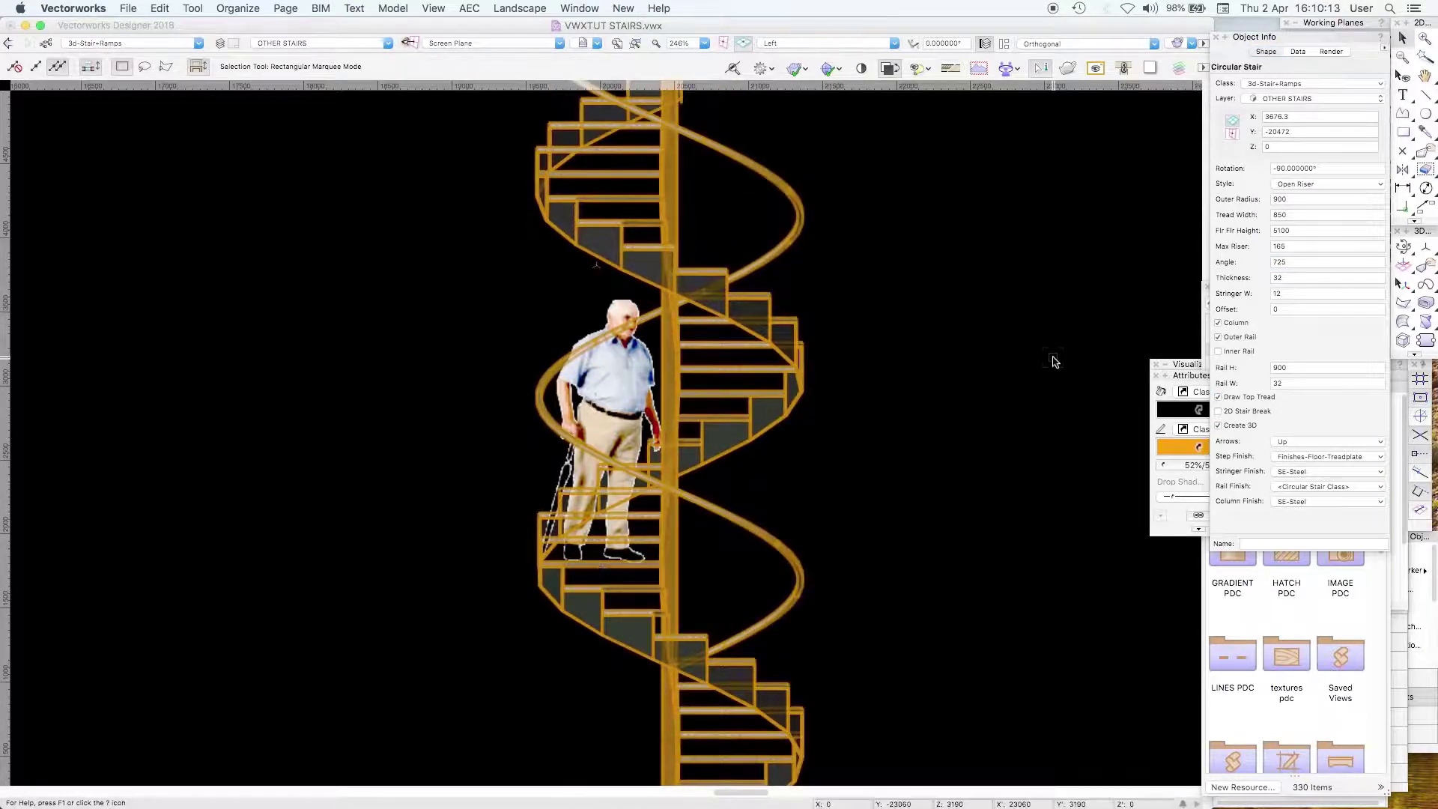
Step: Reselect the 3D Locus, the whole spiral stair and the person figure to inspect them
click(1017, 361)
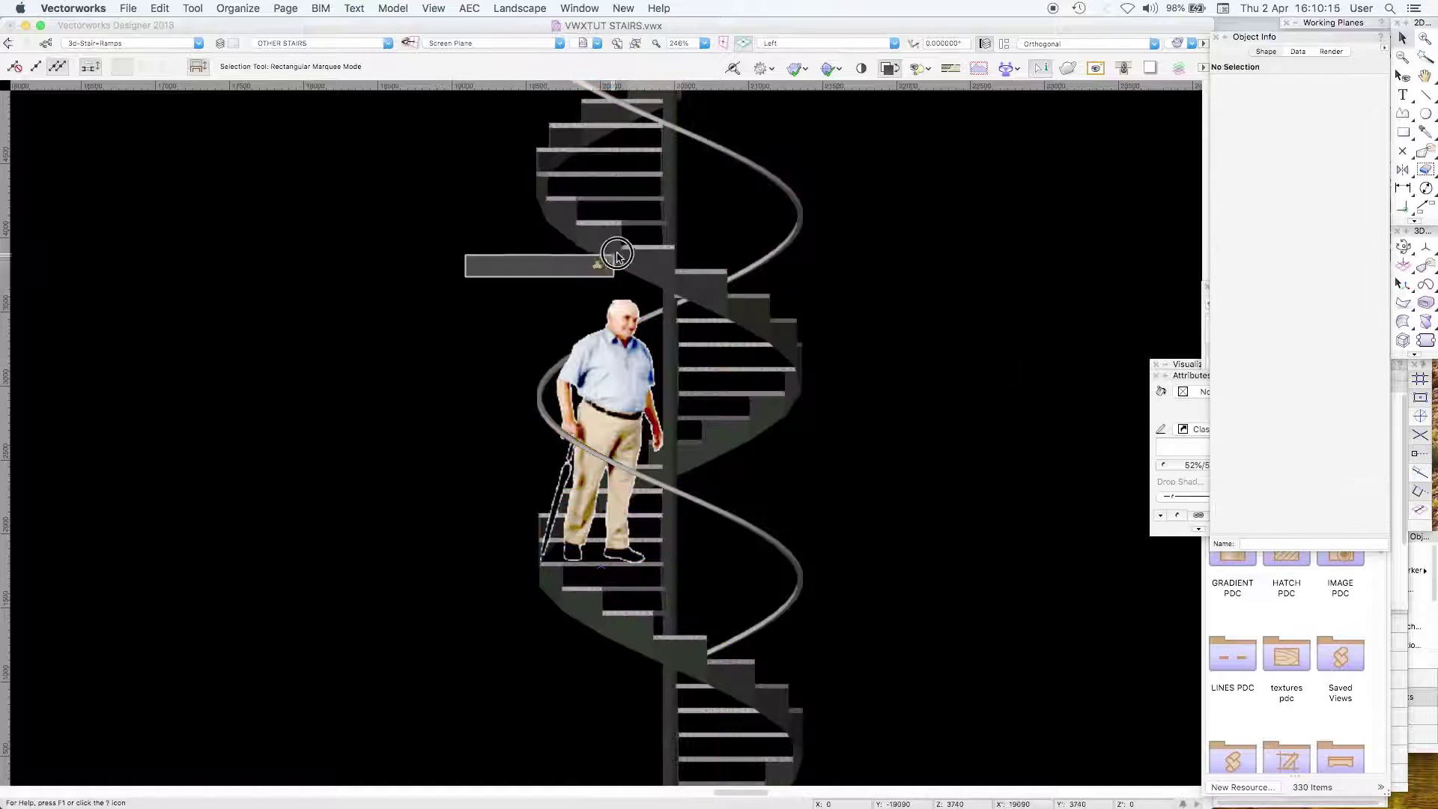
click(597, 264)
drag(440, 487, 639, 656)
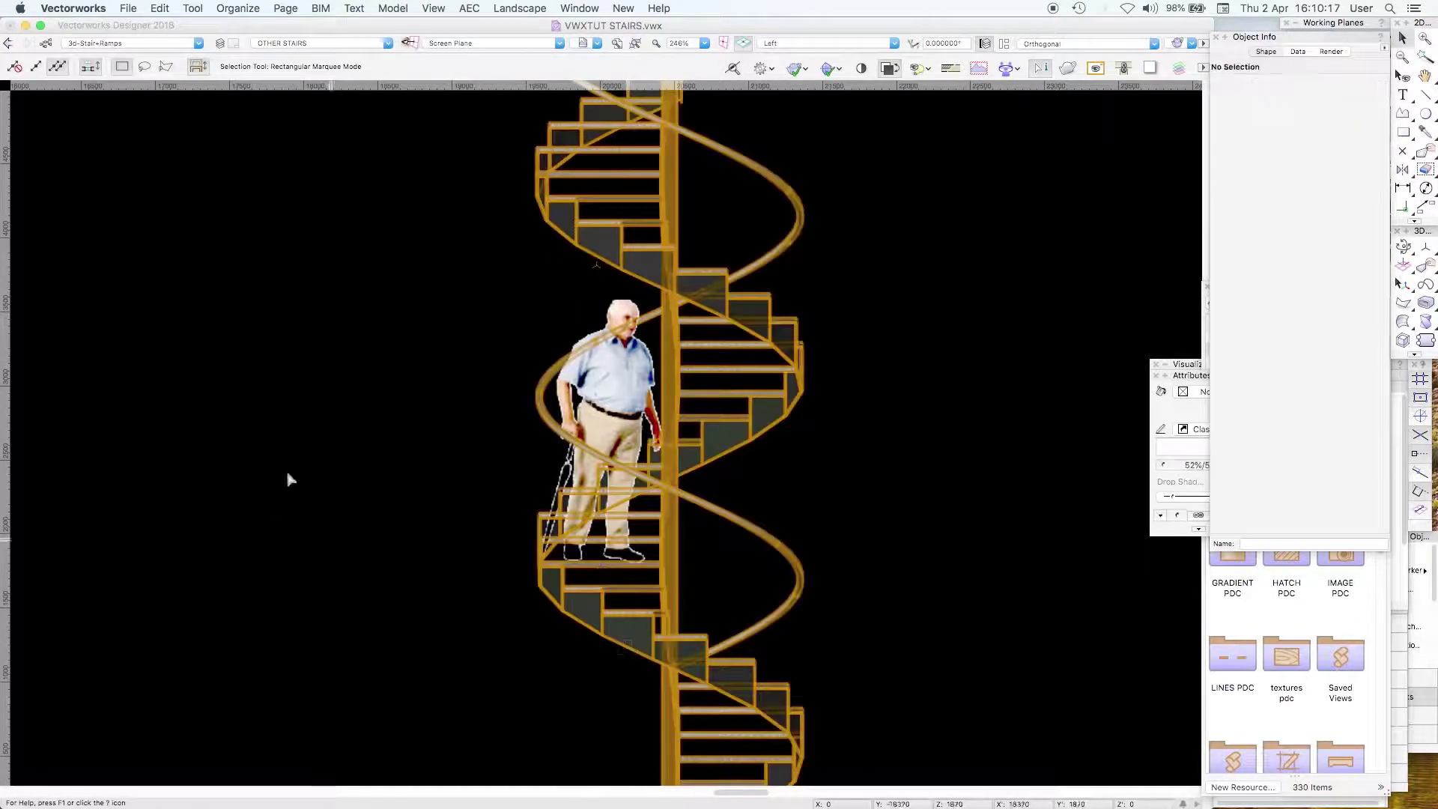
click(985, 312)
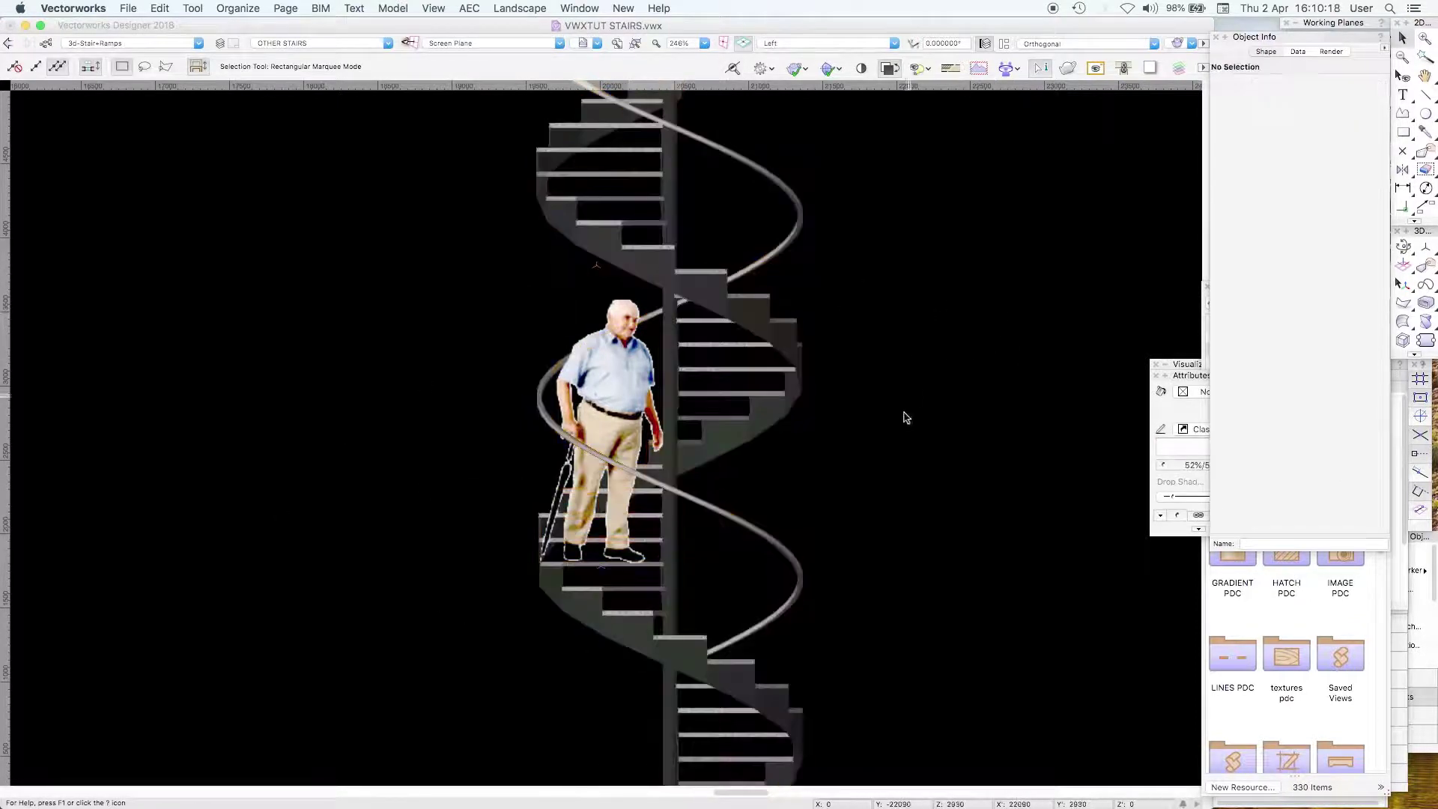
click(603, 296)
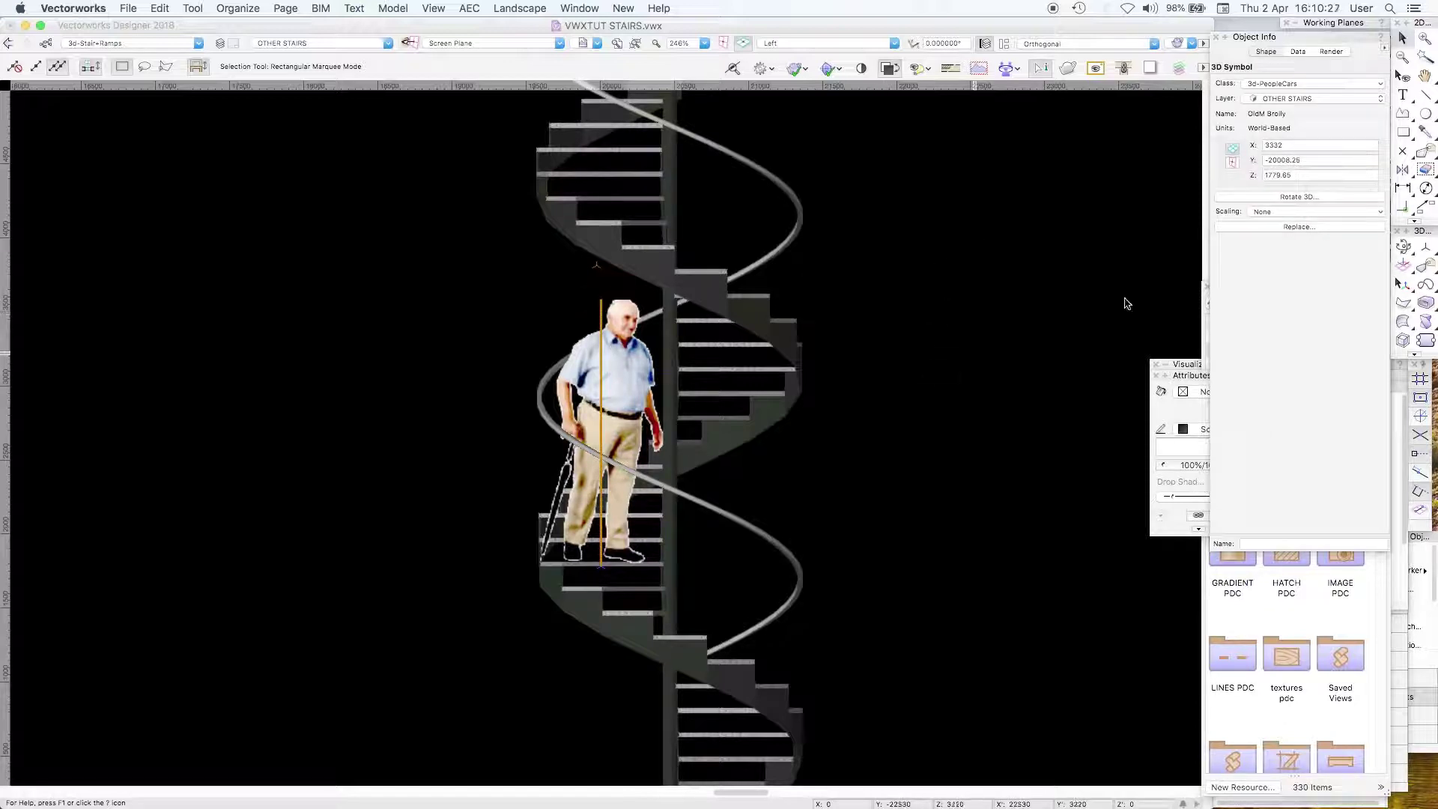
Step: Set the 3D Locus Z to 1780+2000, 2000 above the figure's level
click(1309, 174)
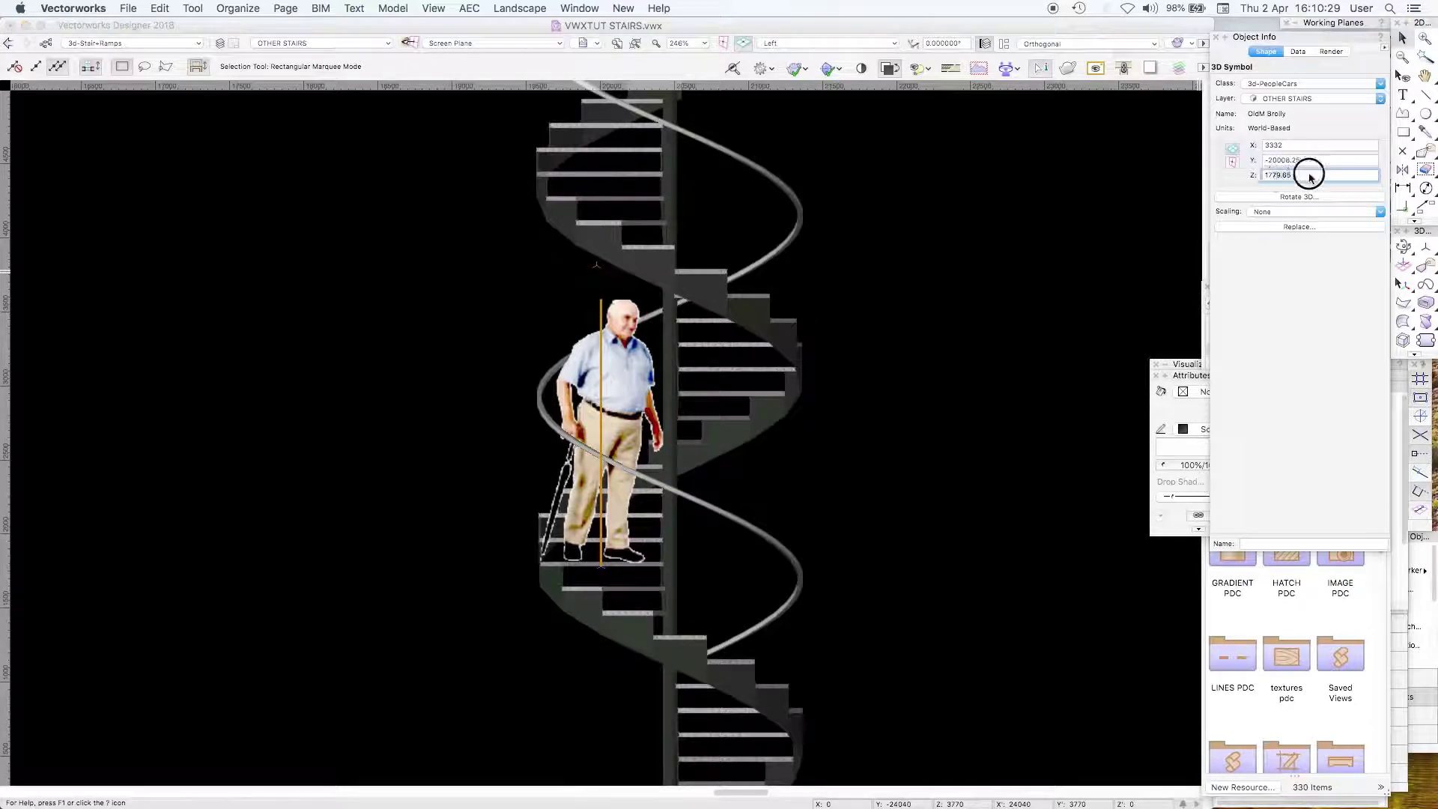
click(412, 235)
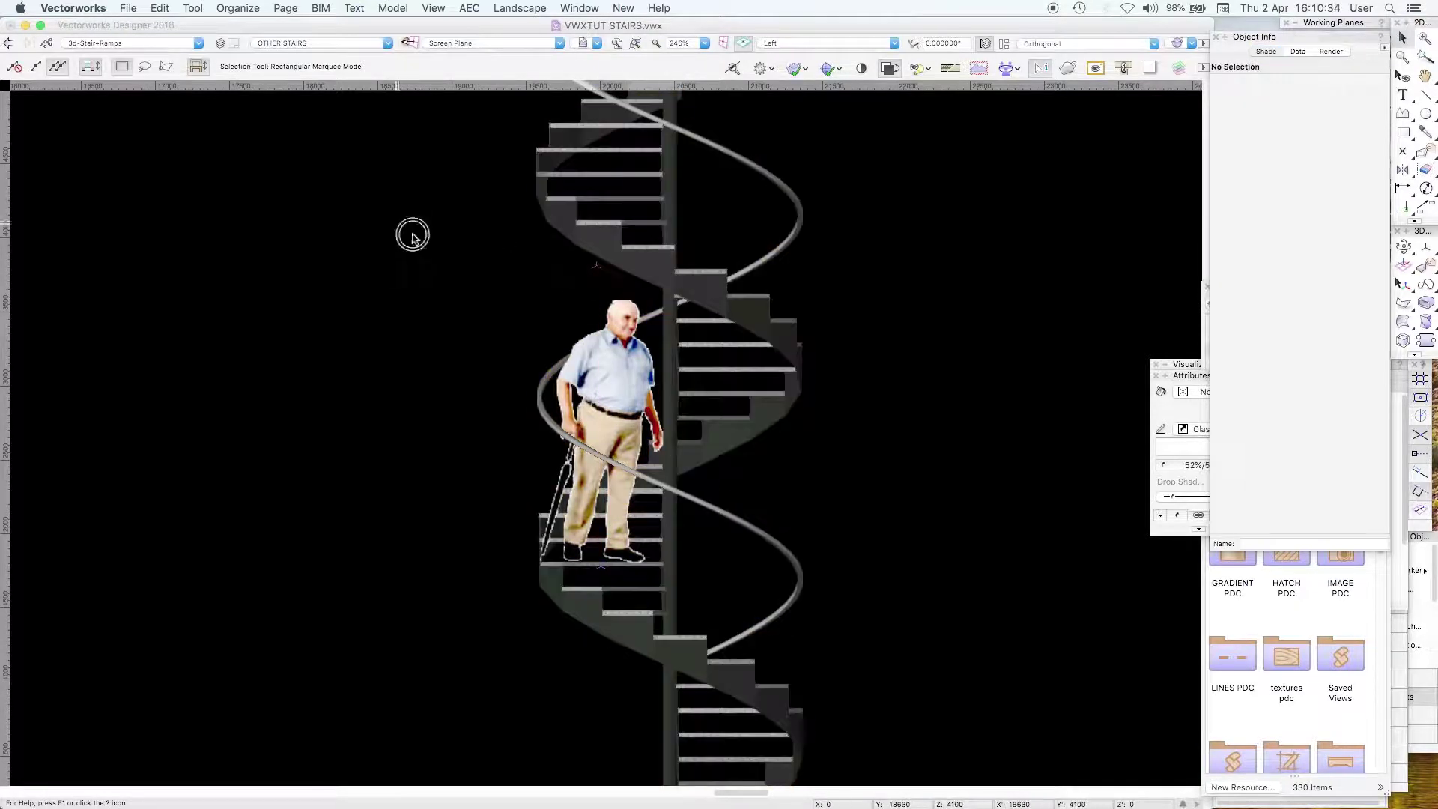
click(664, 284)
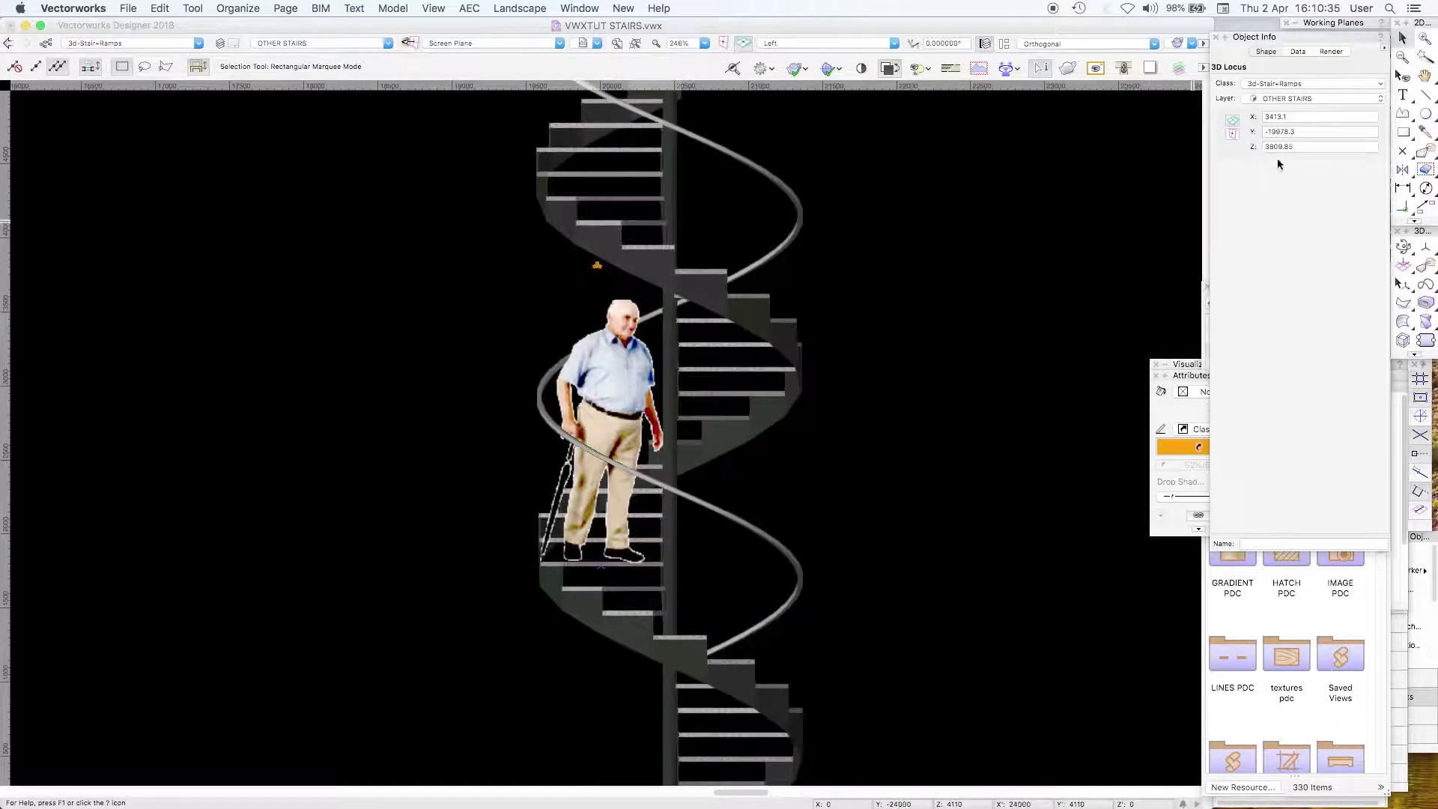
click(1273, 147)
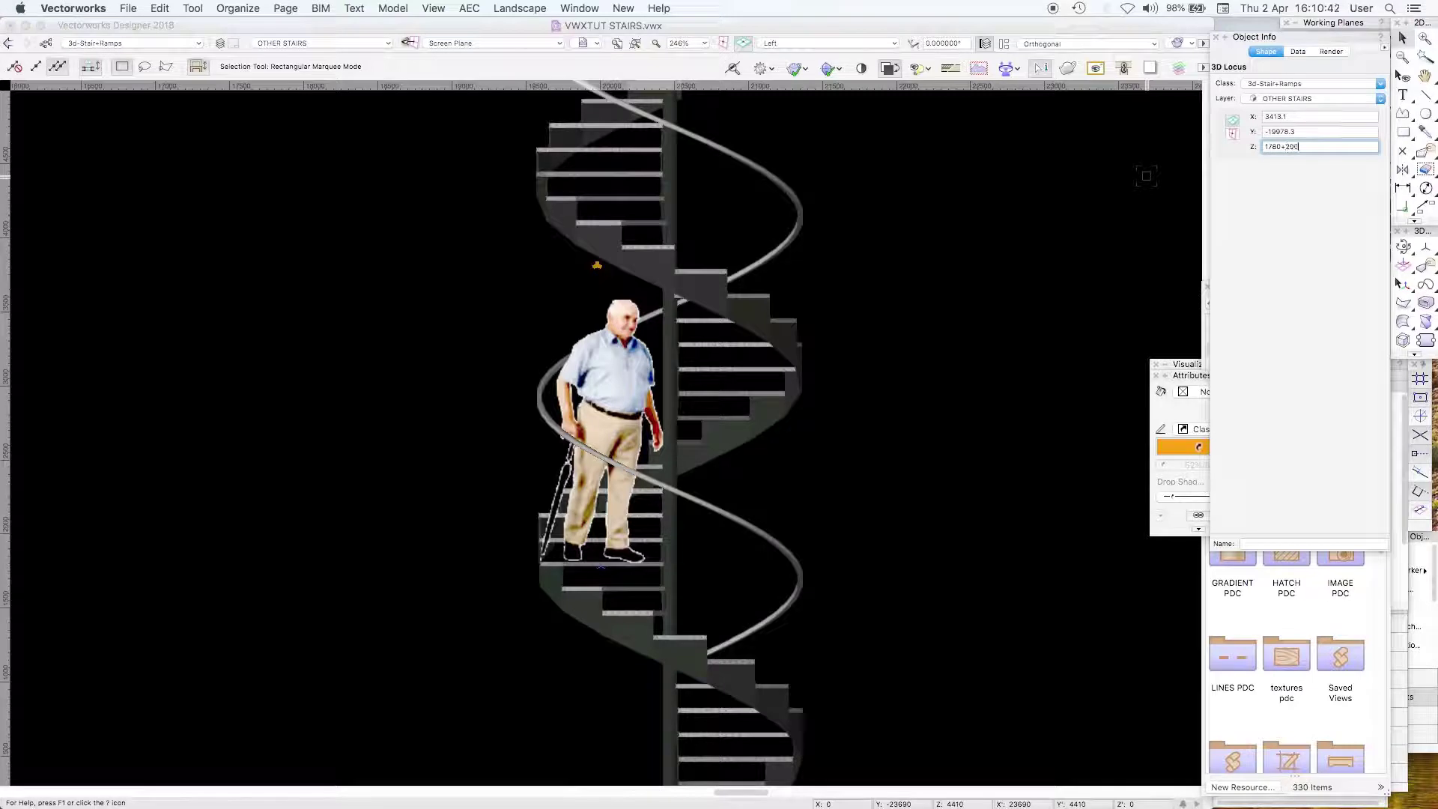
key(Return)
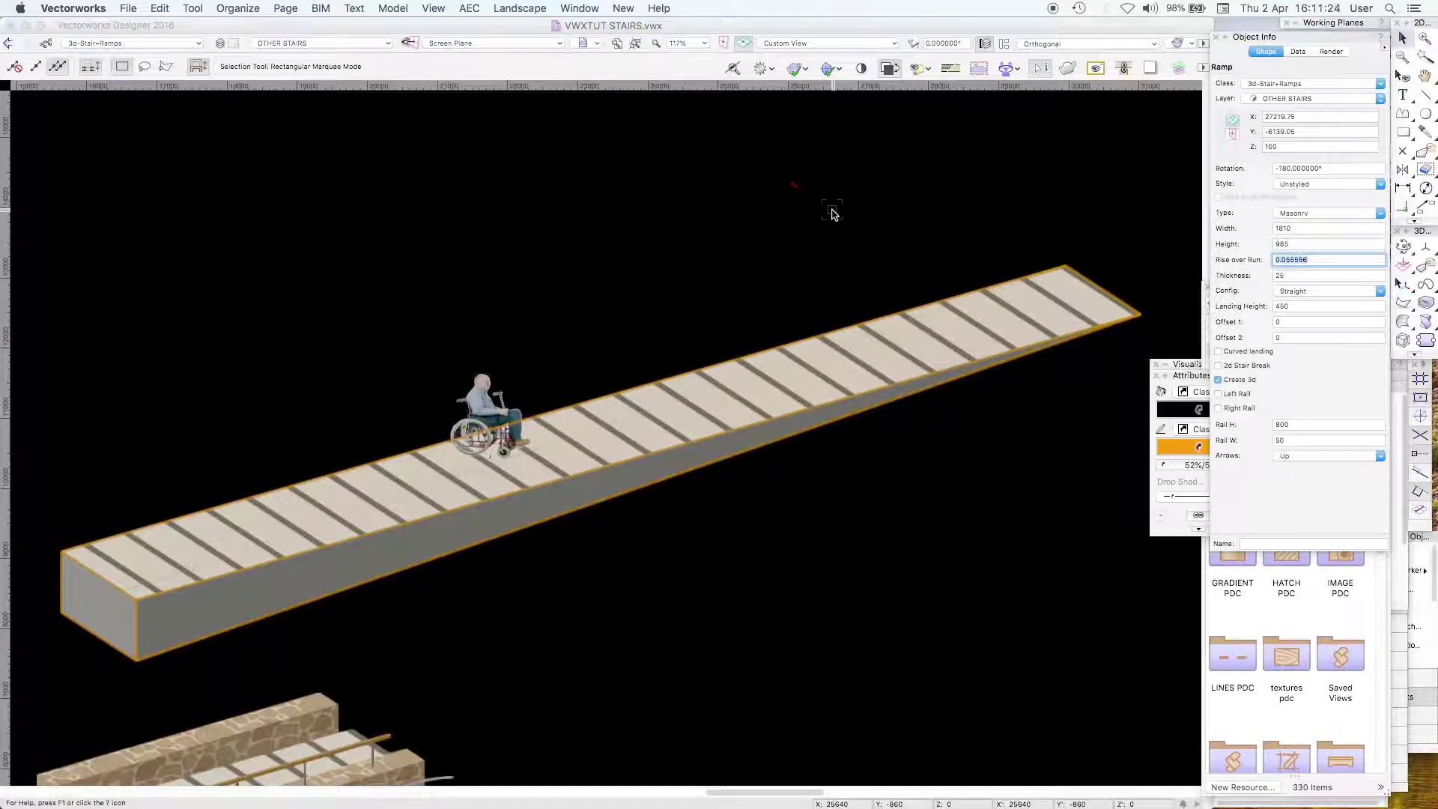
Step: Try ramp Rise over Run values 1/15 and 0.052632, then settle on 1/18 (0.055556) and deselect
text(1/15)
key(Return)
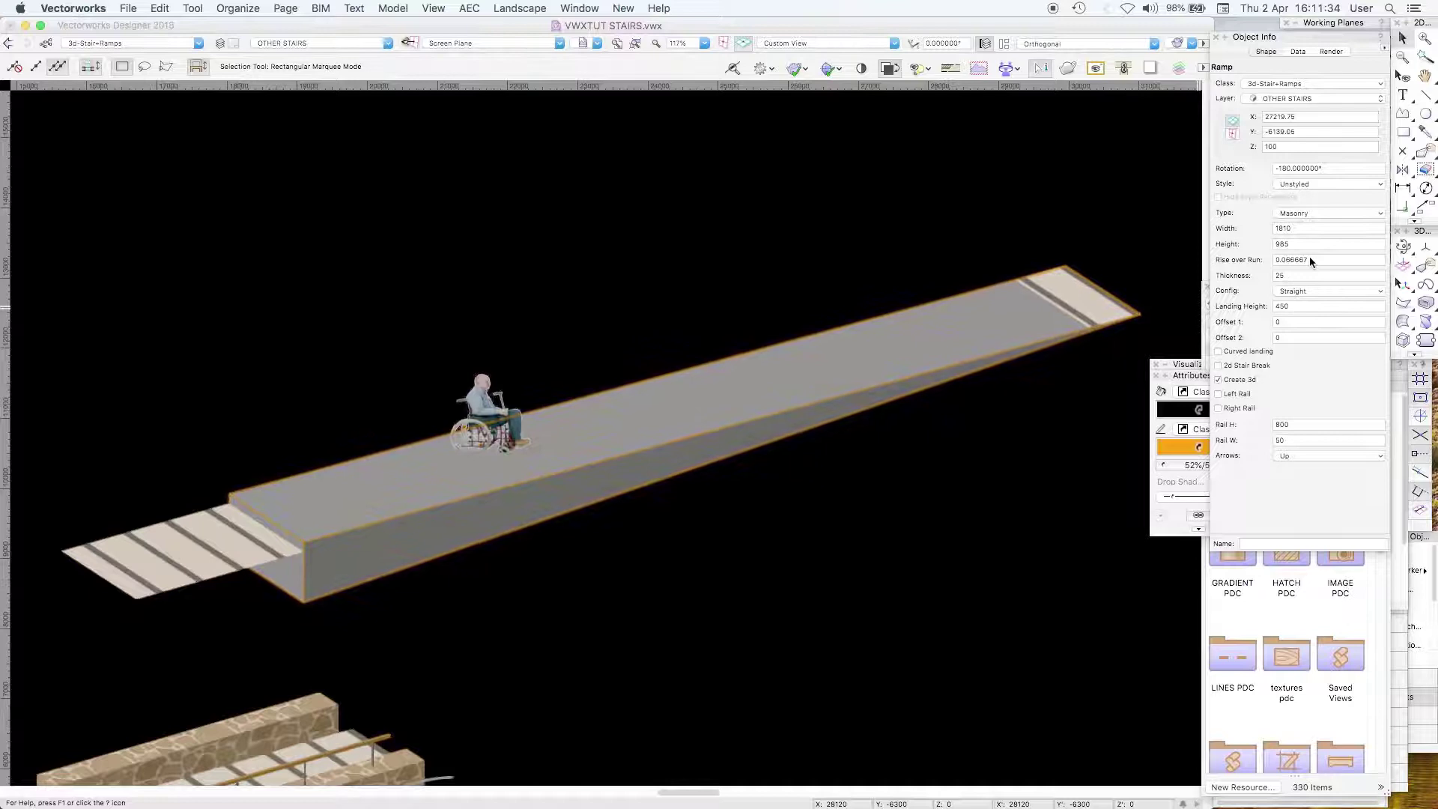
click(1240, 257)
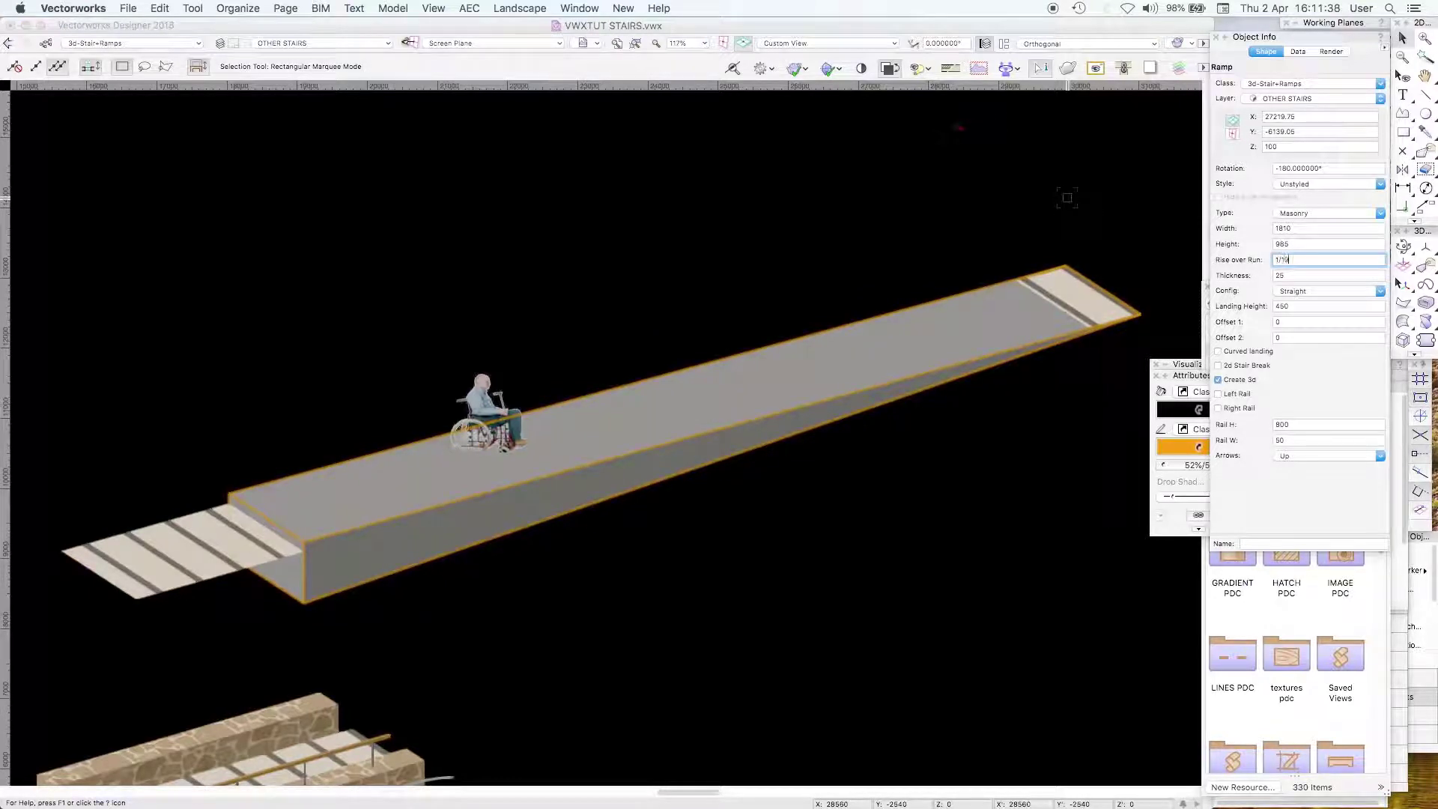
key(Return)
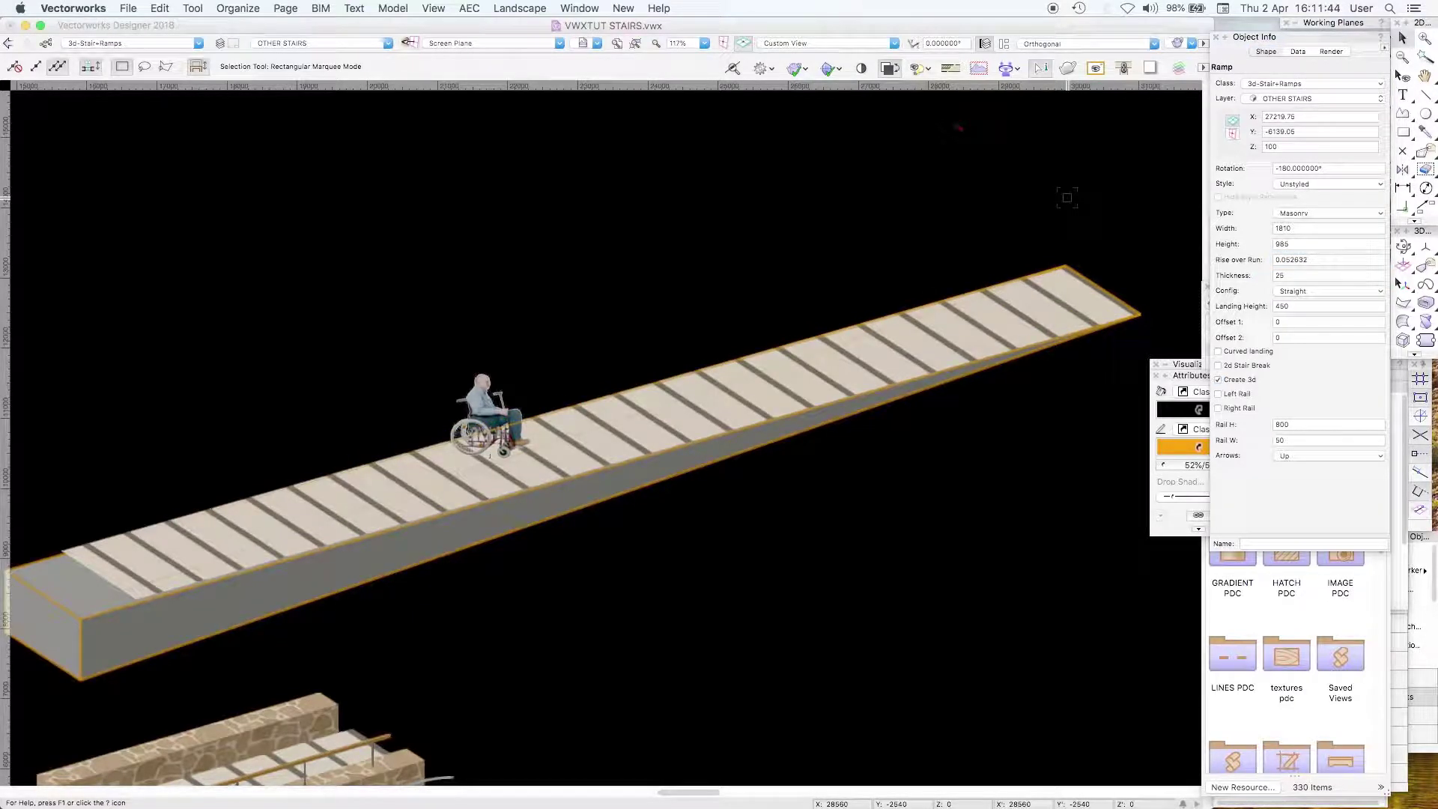
click(1278, 260)
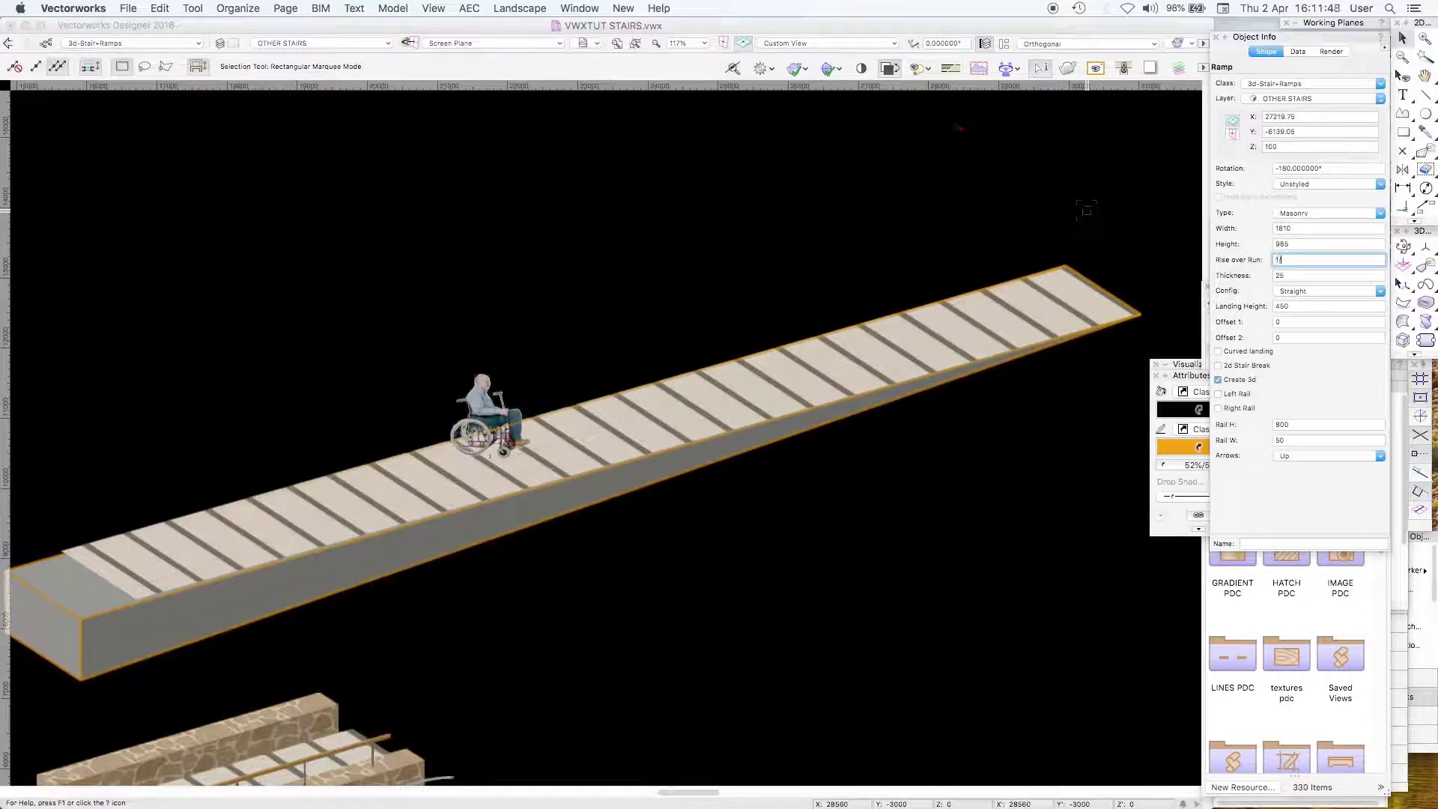
key(Return)
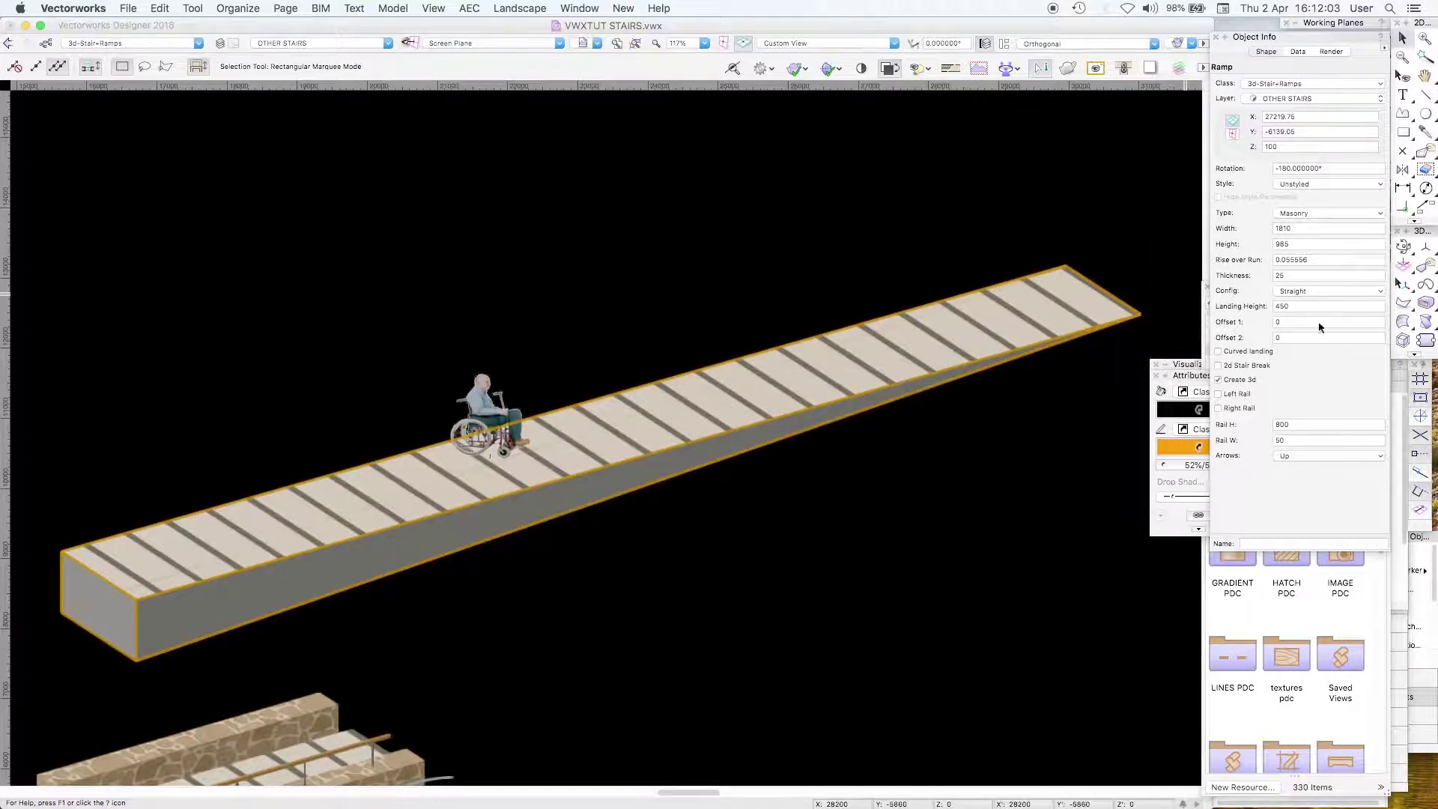
key(Escape)
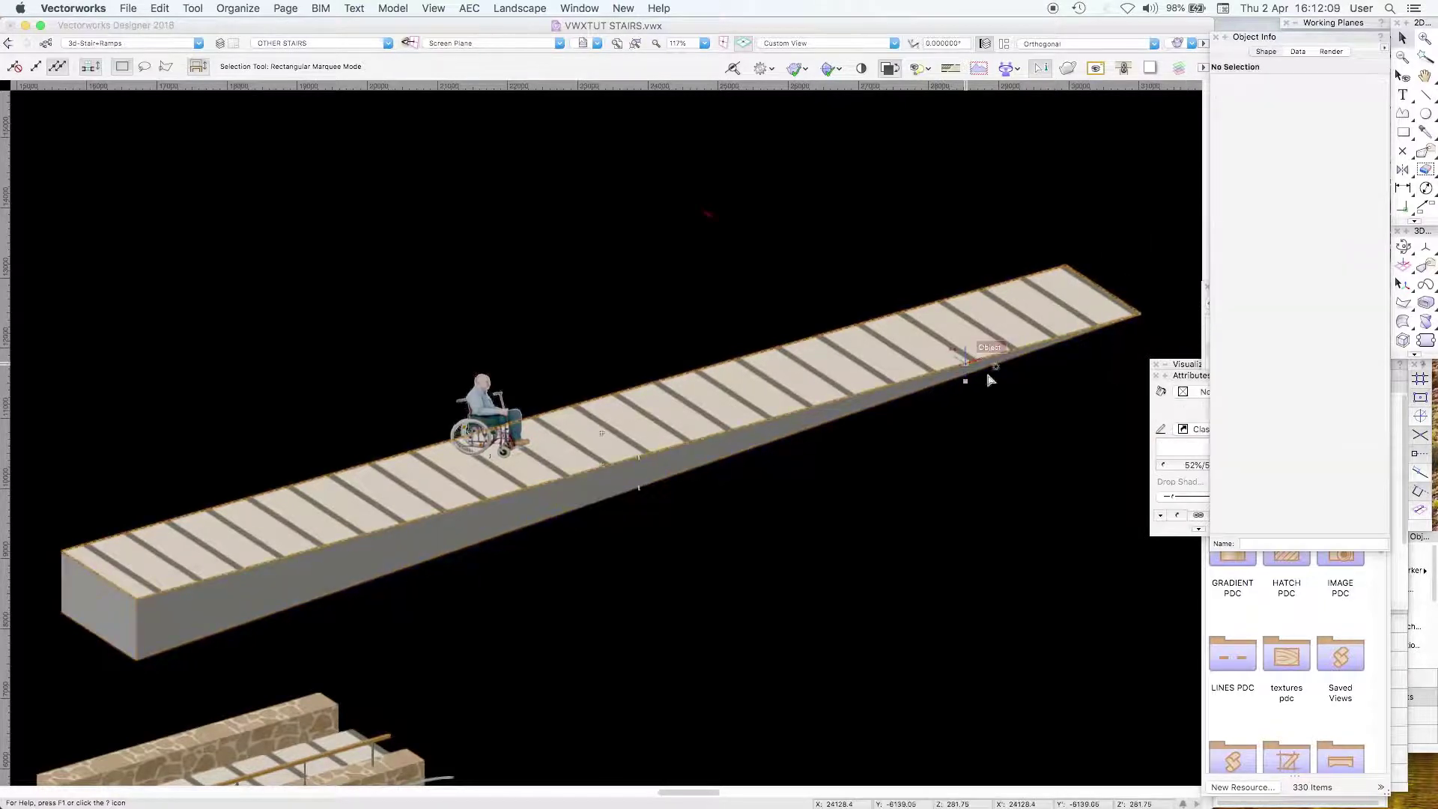
click(989, 381)
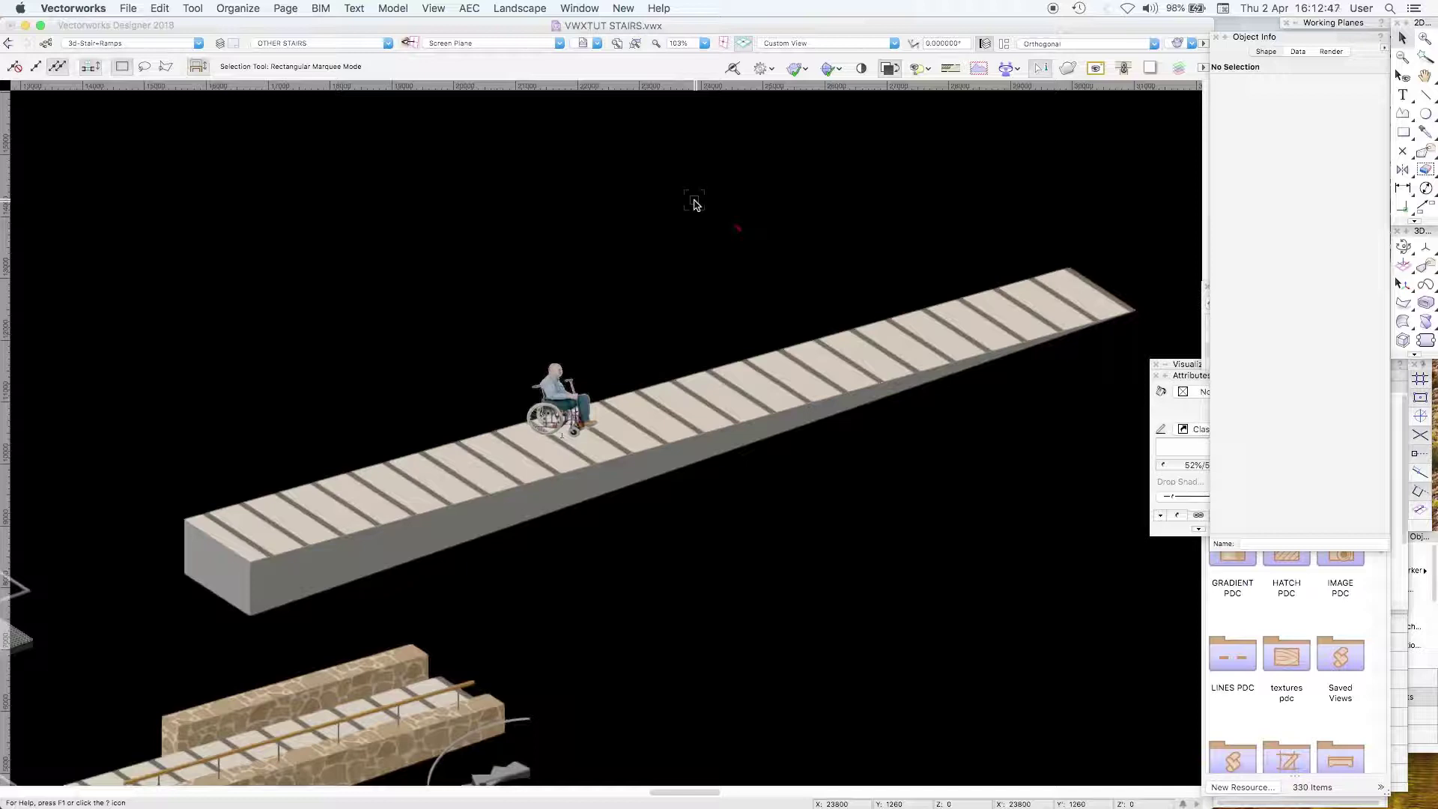
Step: Delete the old striped NURBS surface from the ramp
click(760, 363)
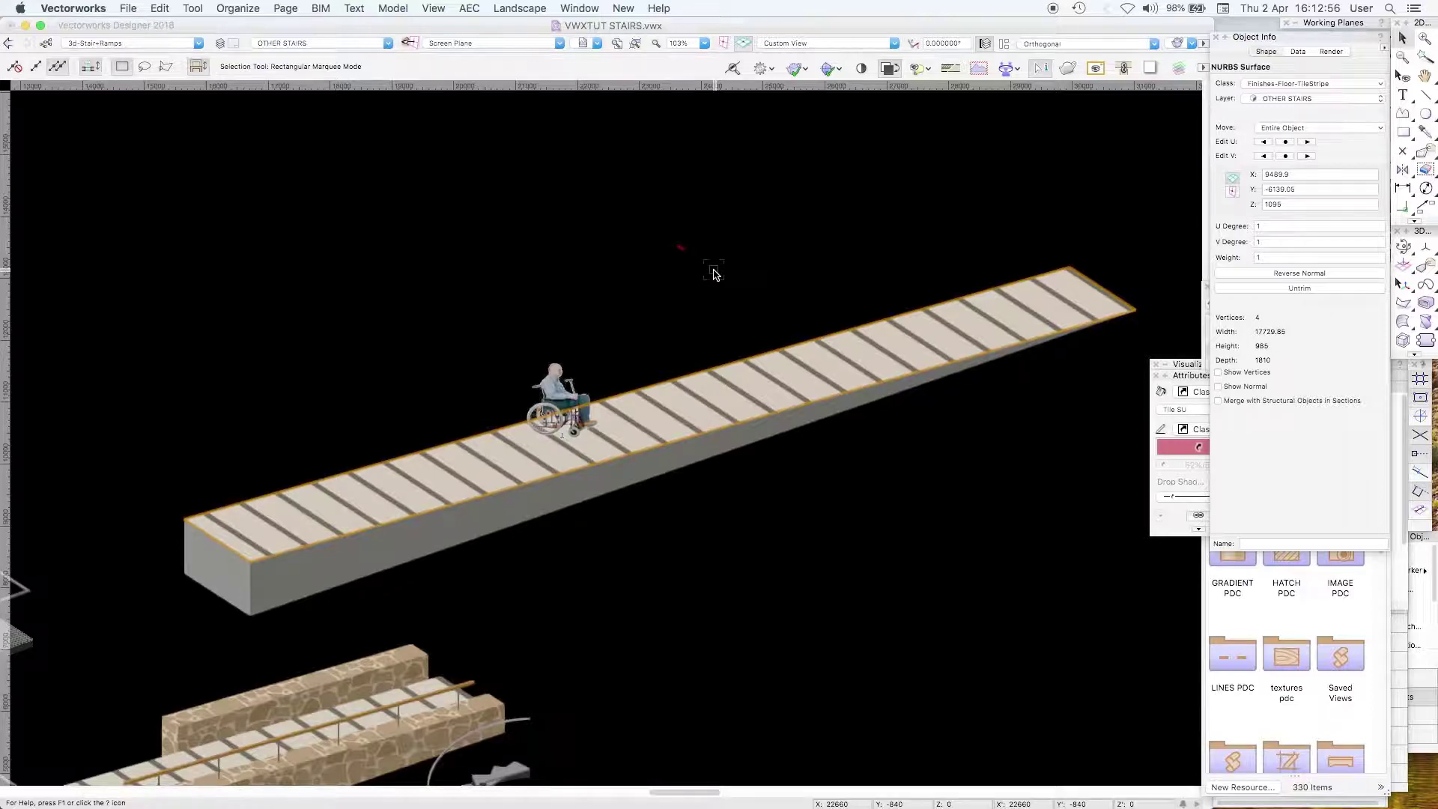
key(Delete)
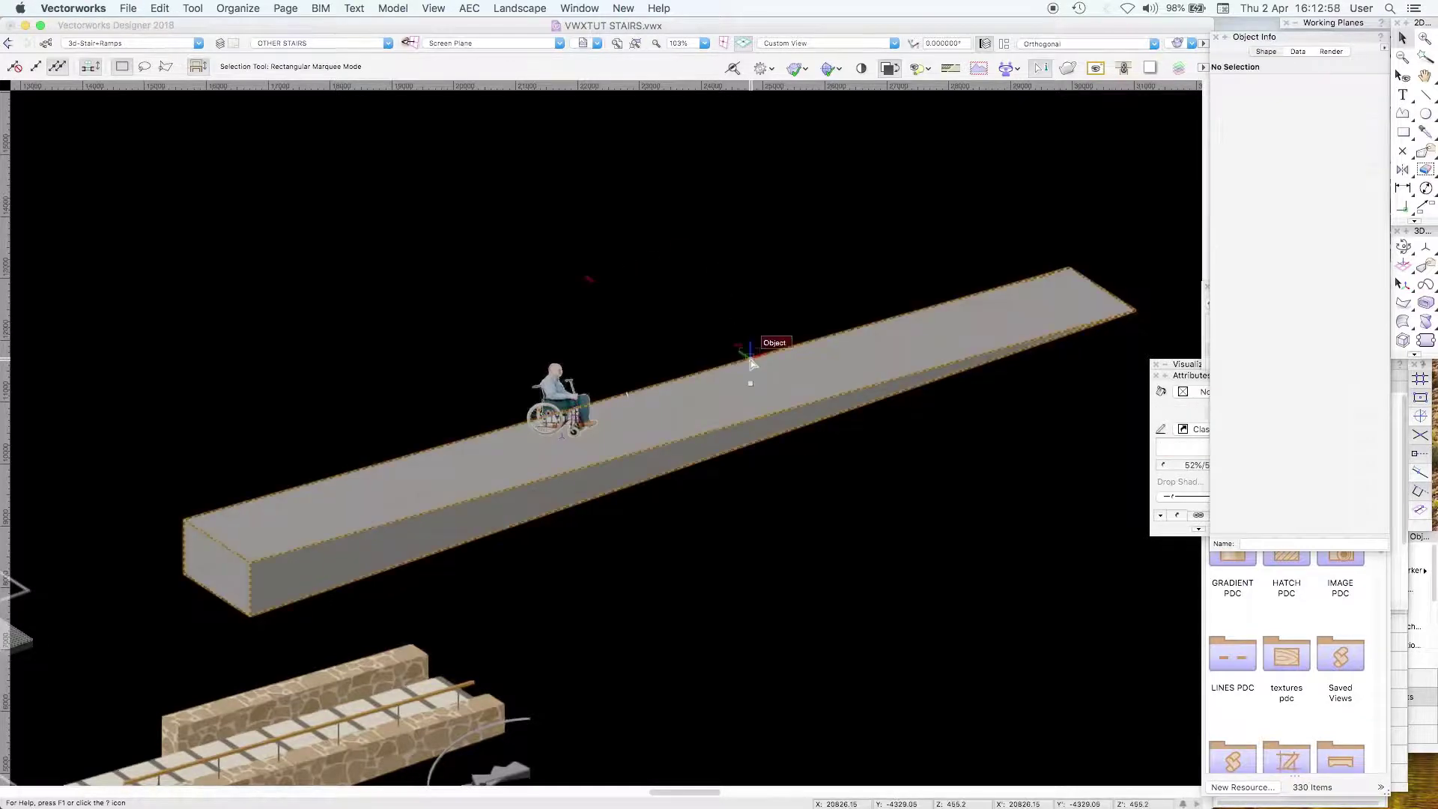
click(749, 358)
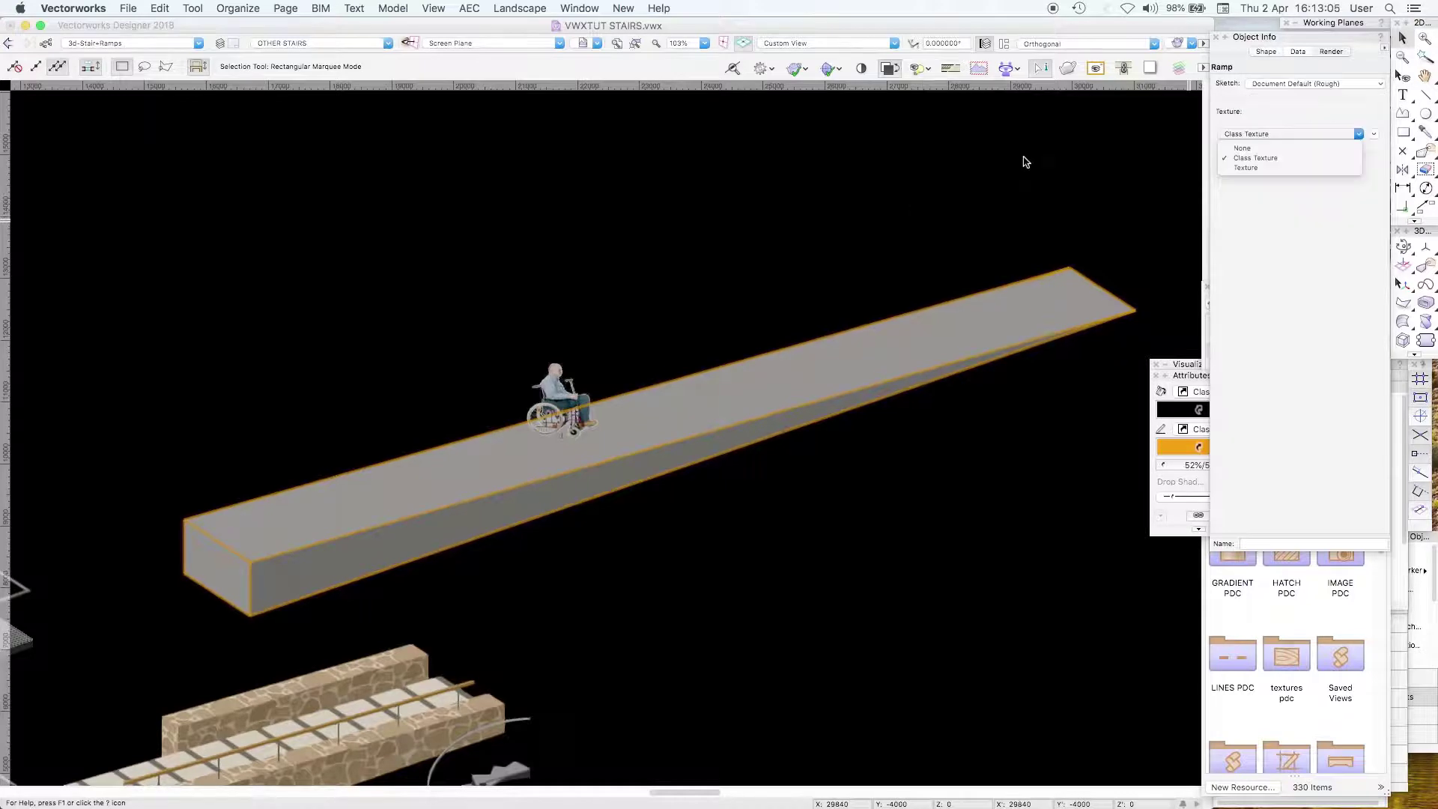
key(Escape)
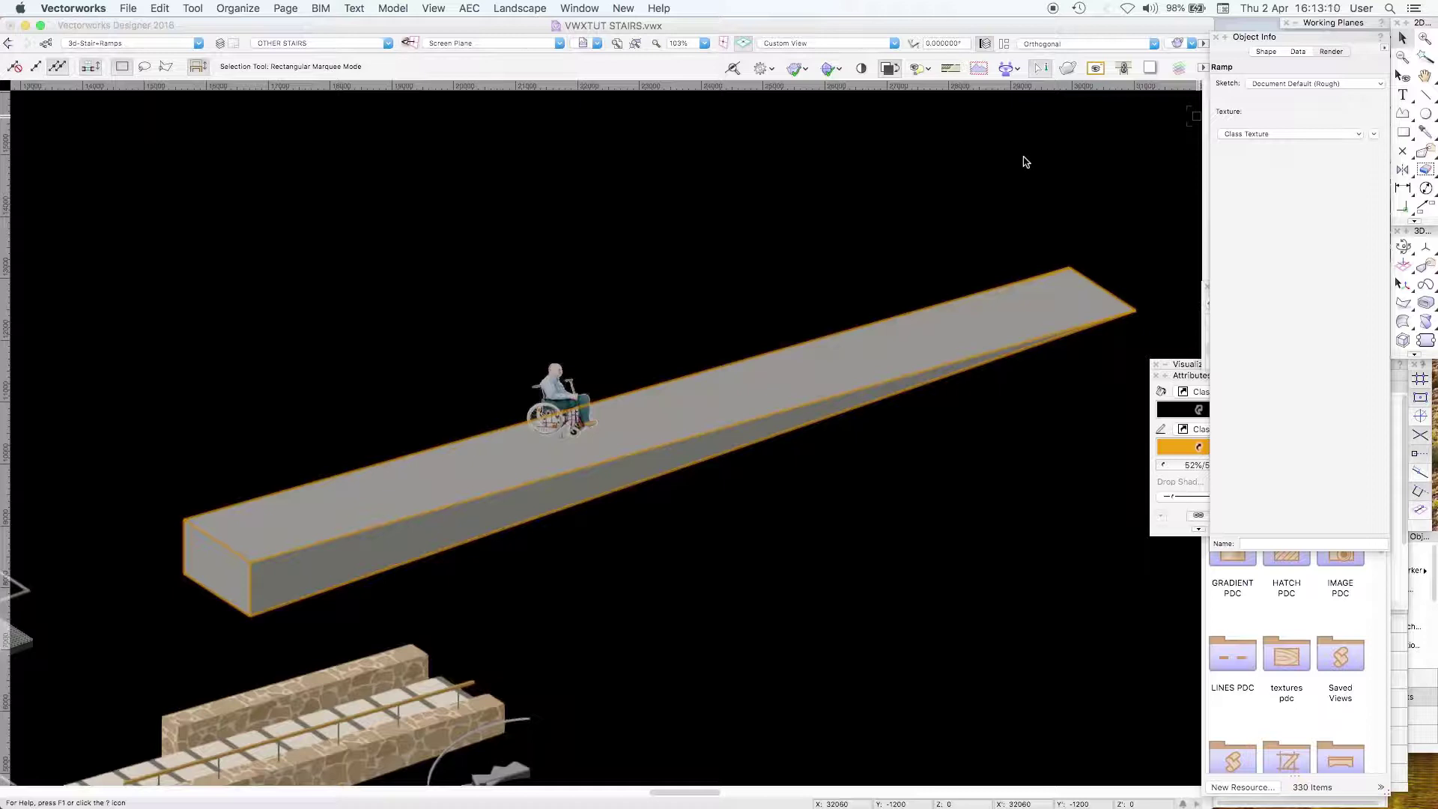
Step: Extract a new surface from the ramp's top face with Extract Surface
click(1427, 322)
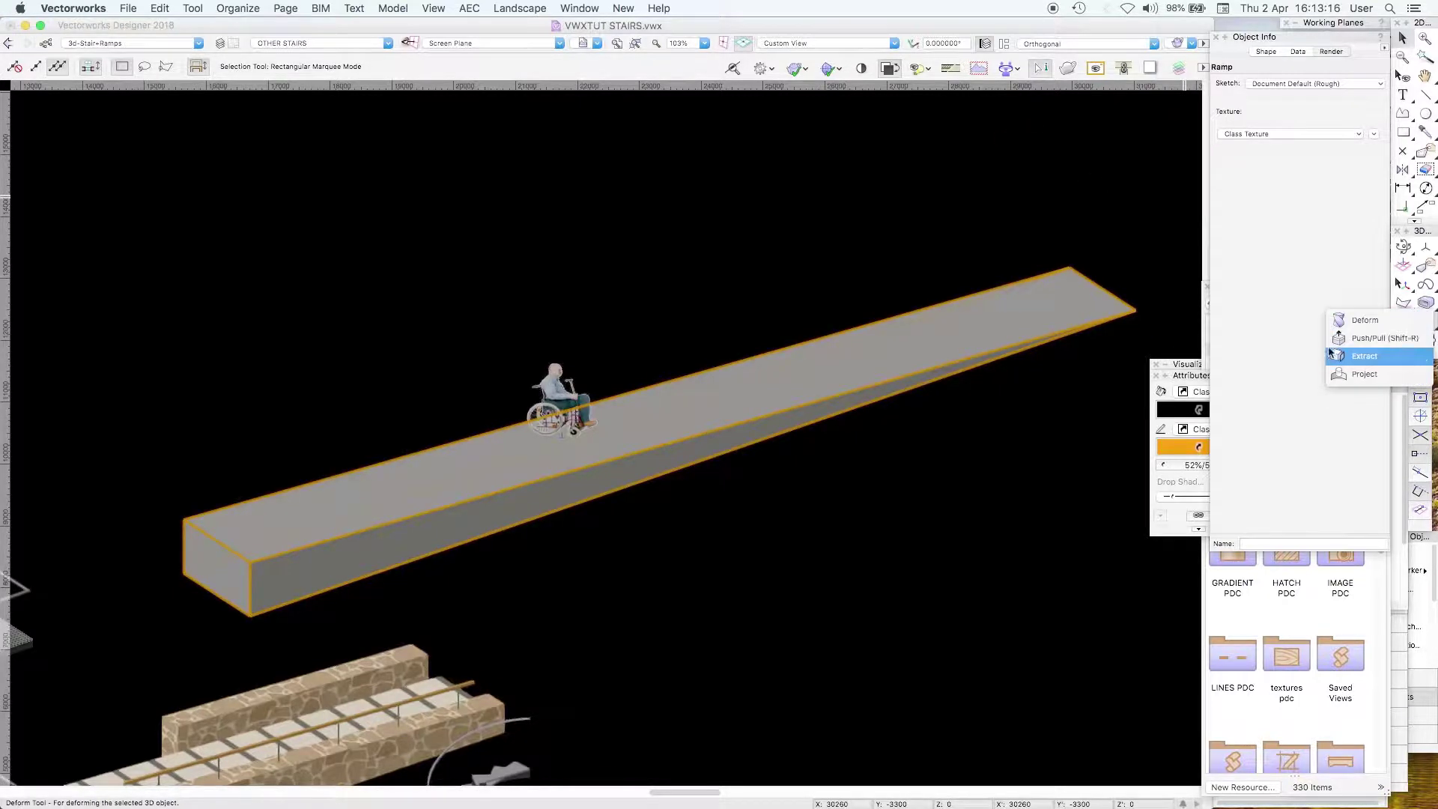
click(1365, 356)
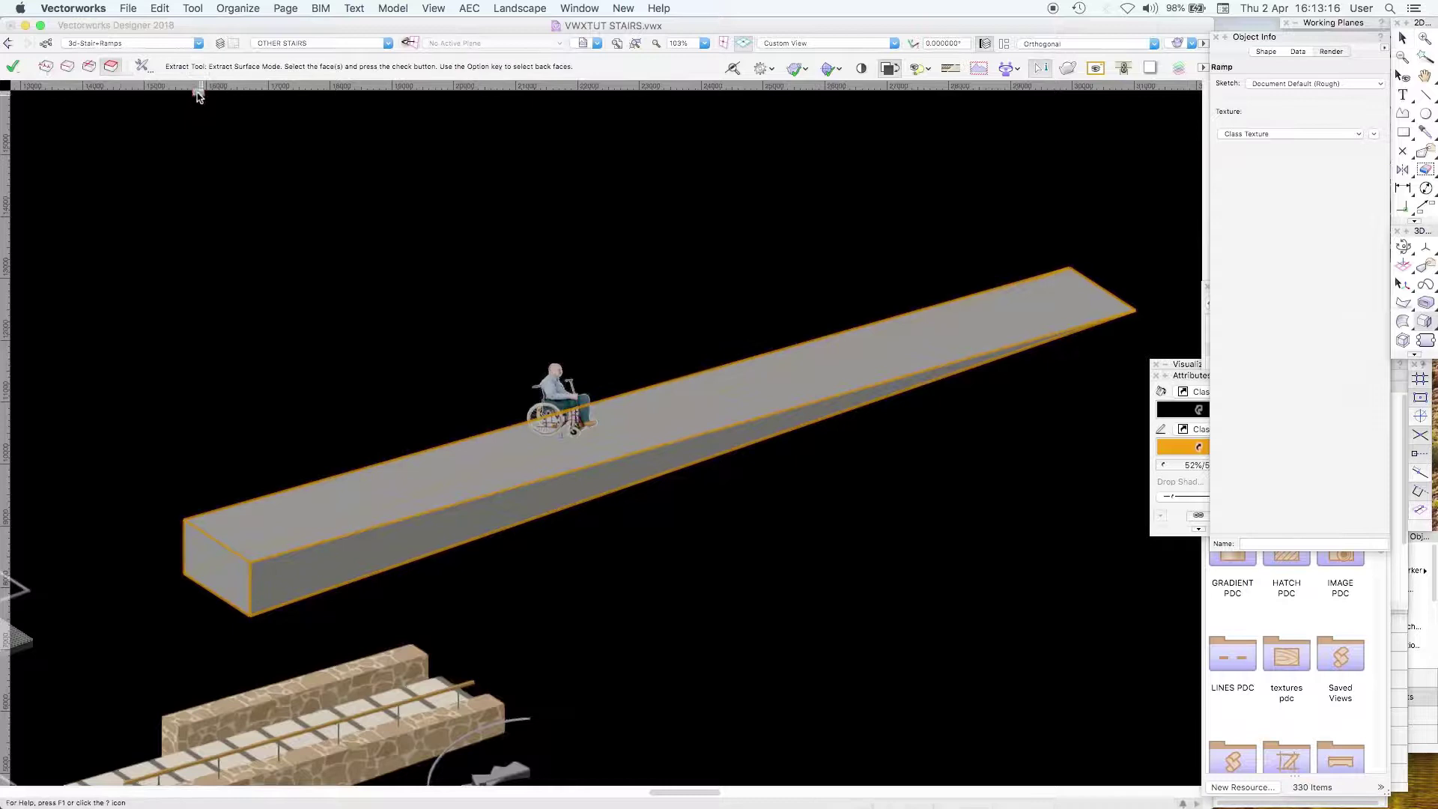
click(114, 68)
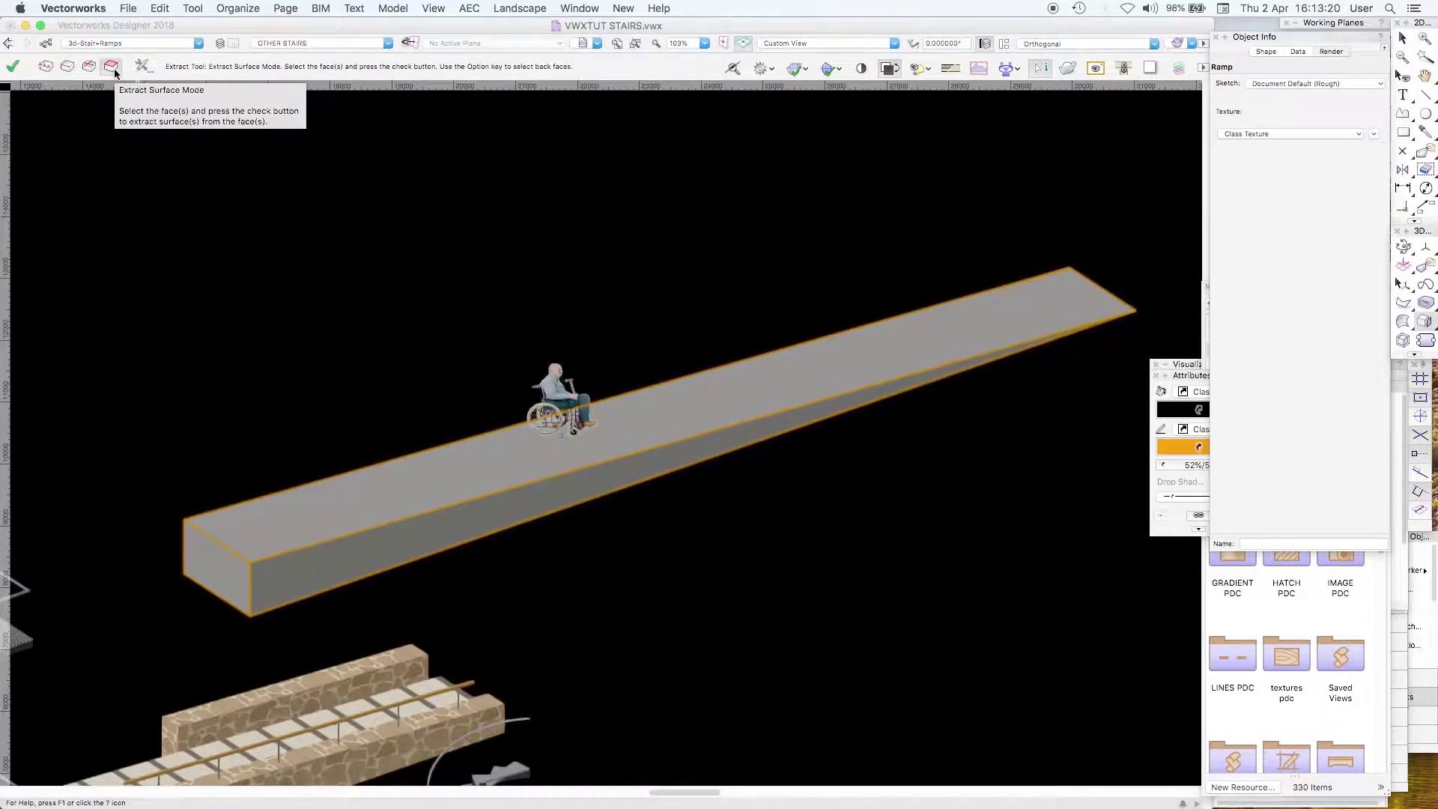
click(808, 365)
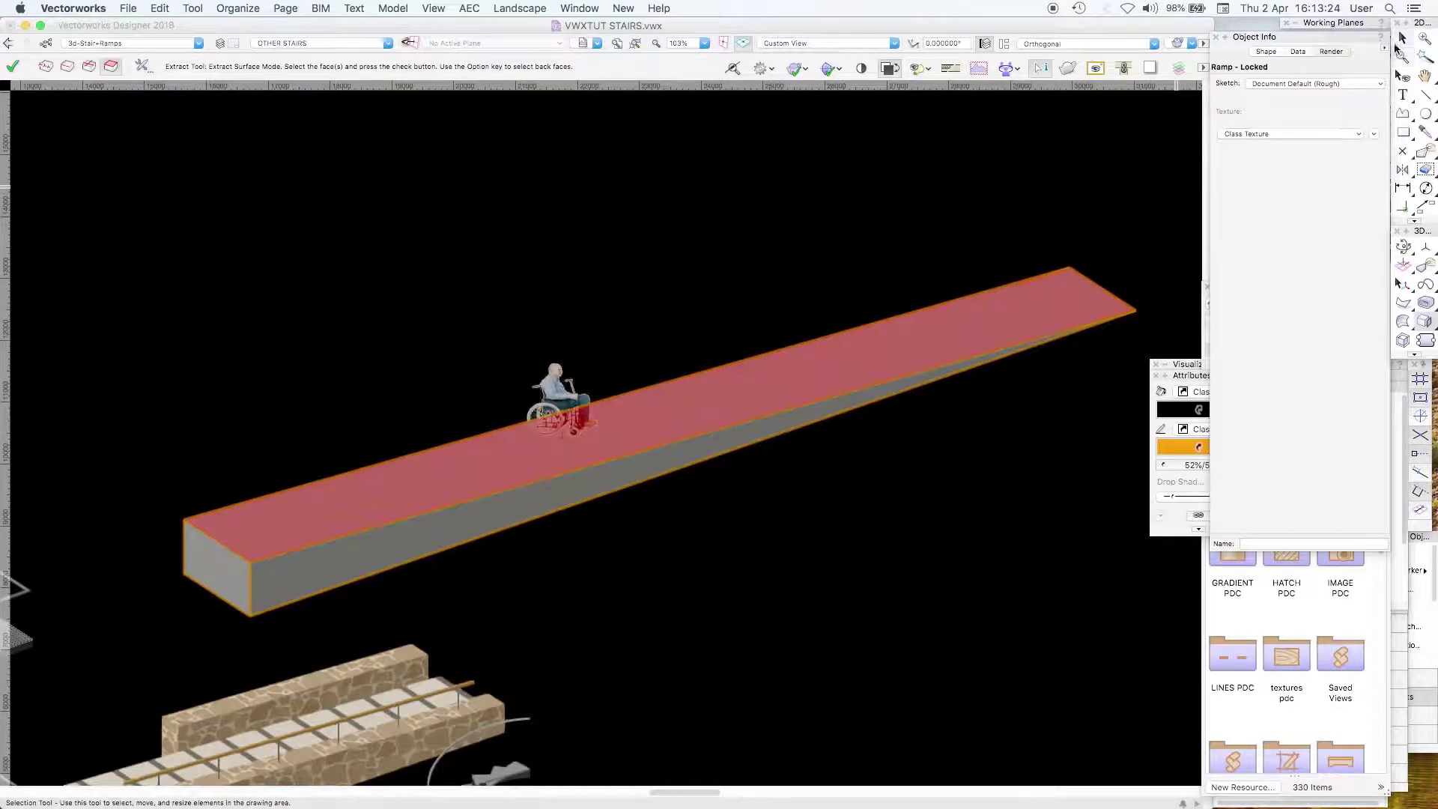
click(13, 66)
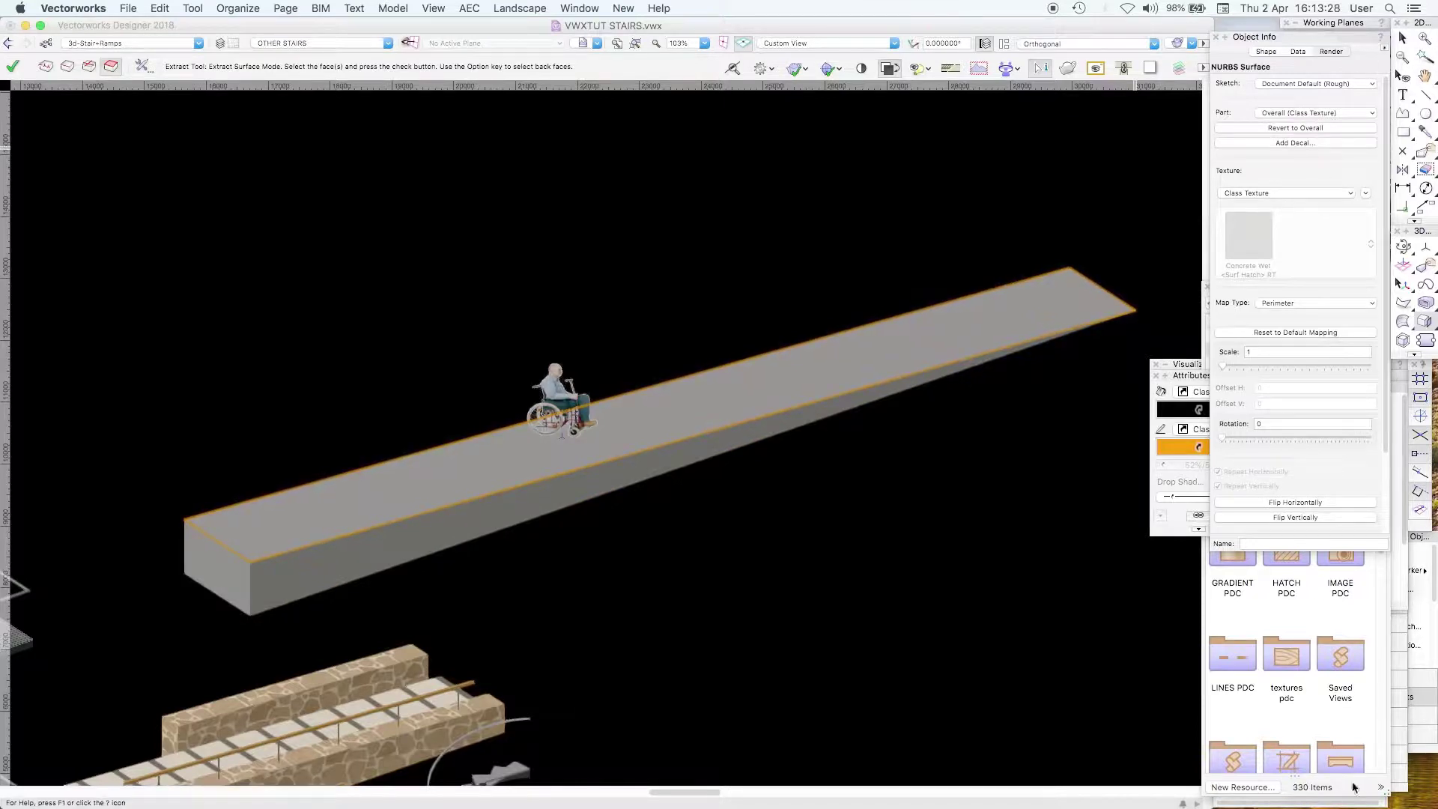
Step: Assign the new surface to the Finishes-Floor-TileStripe class
key(super+shift+n)
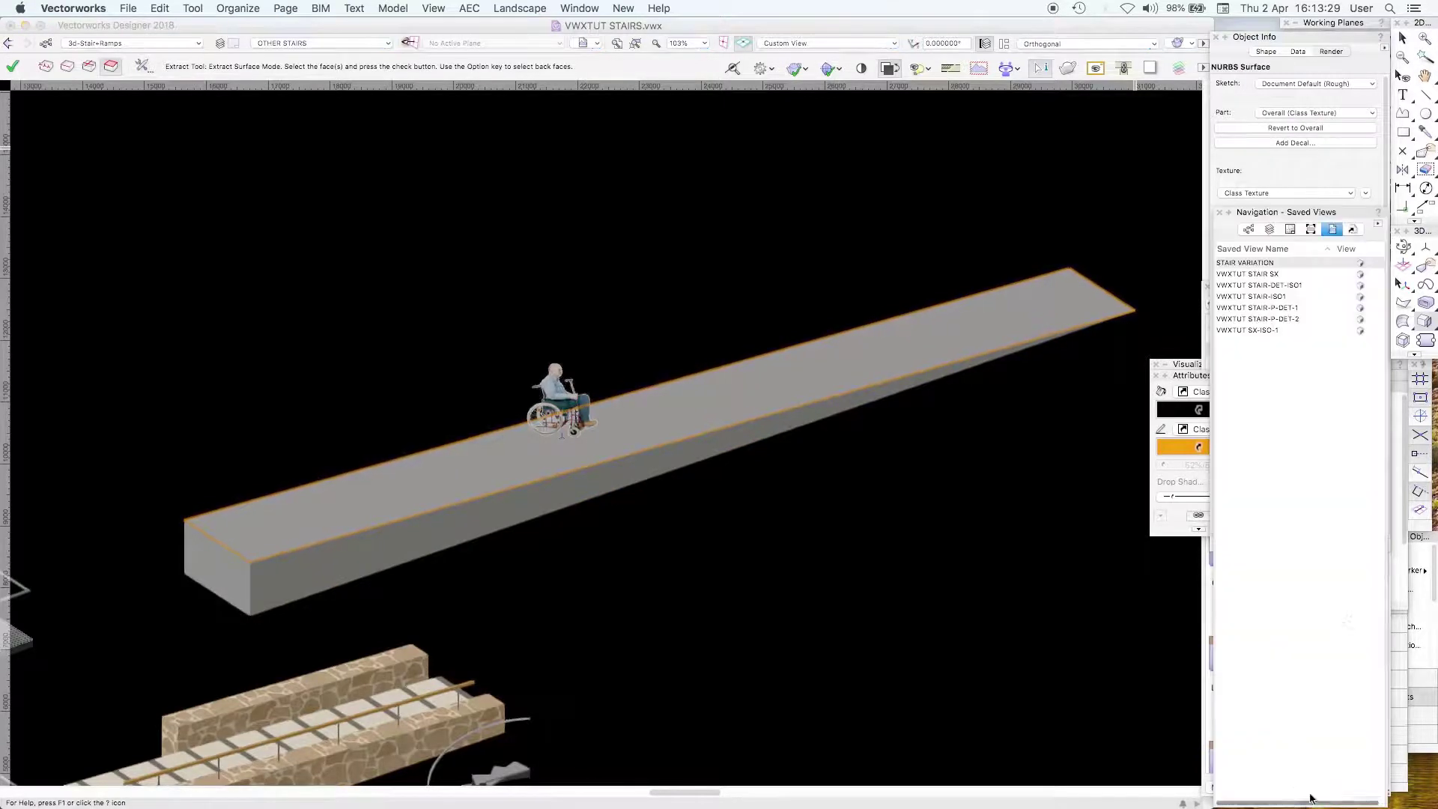
click(1249, 229)
scroll(1374, 502, down, 5)
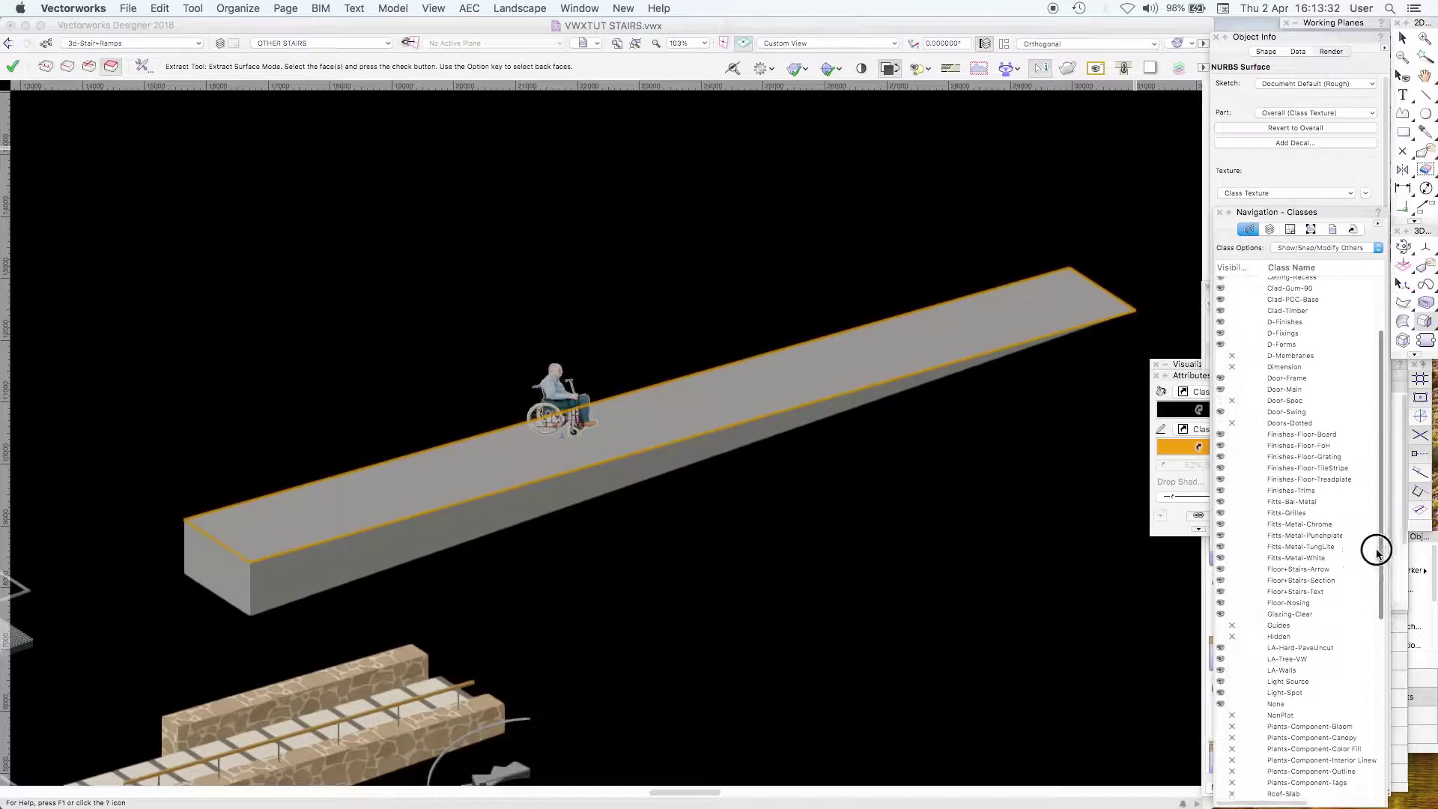
click(1324, 454)
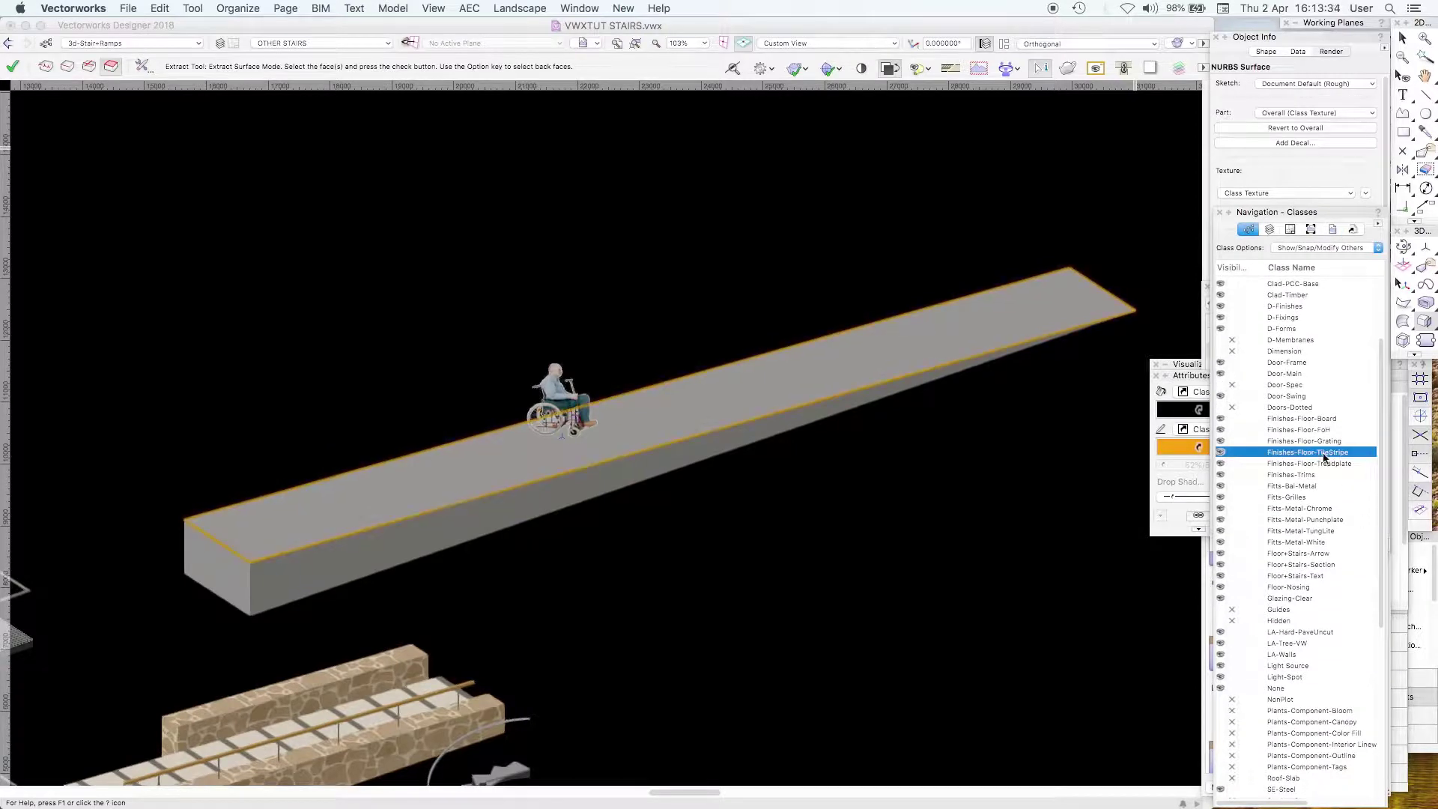
right_click(1325, 454)
click(1360, 512)
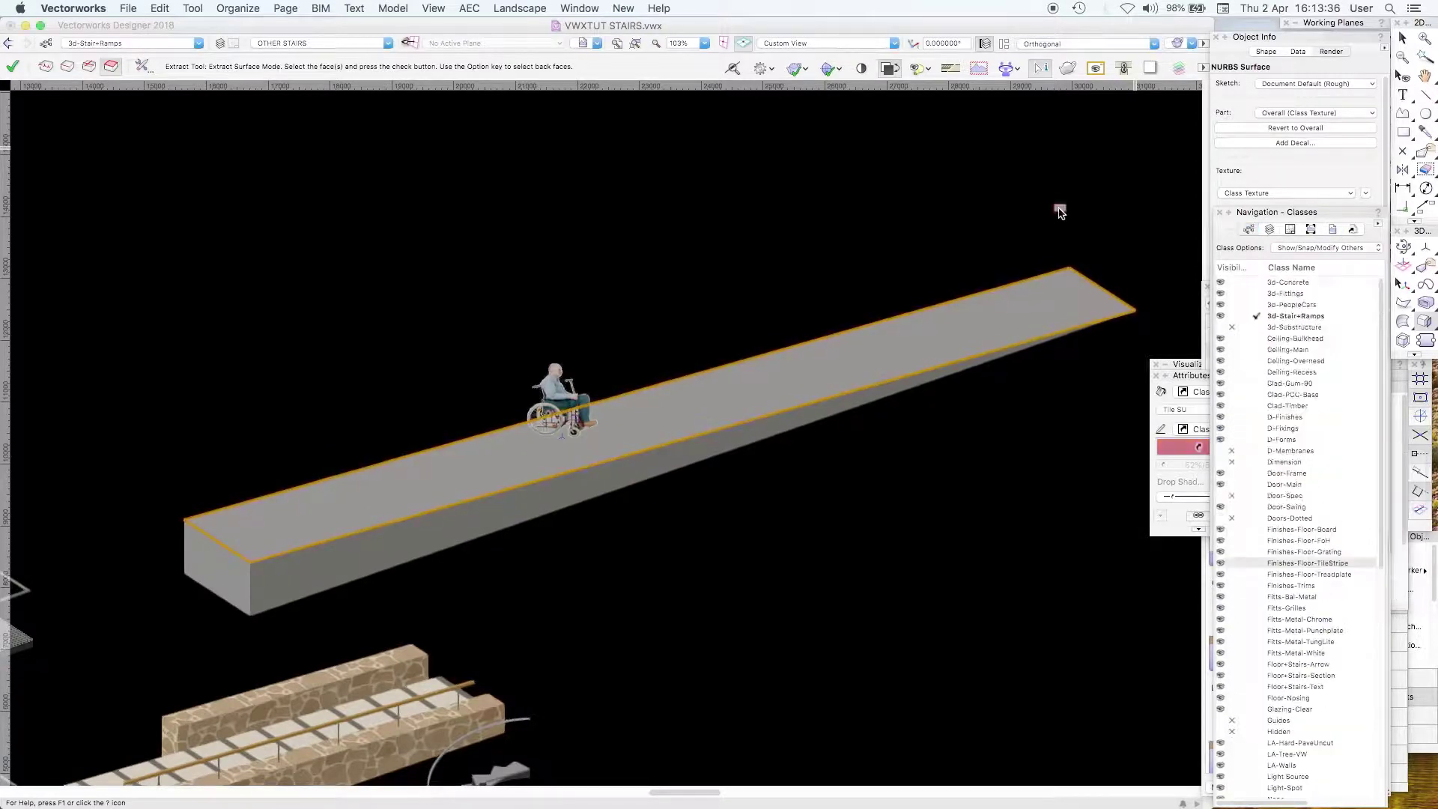
key(x)
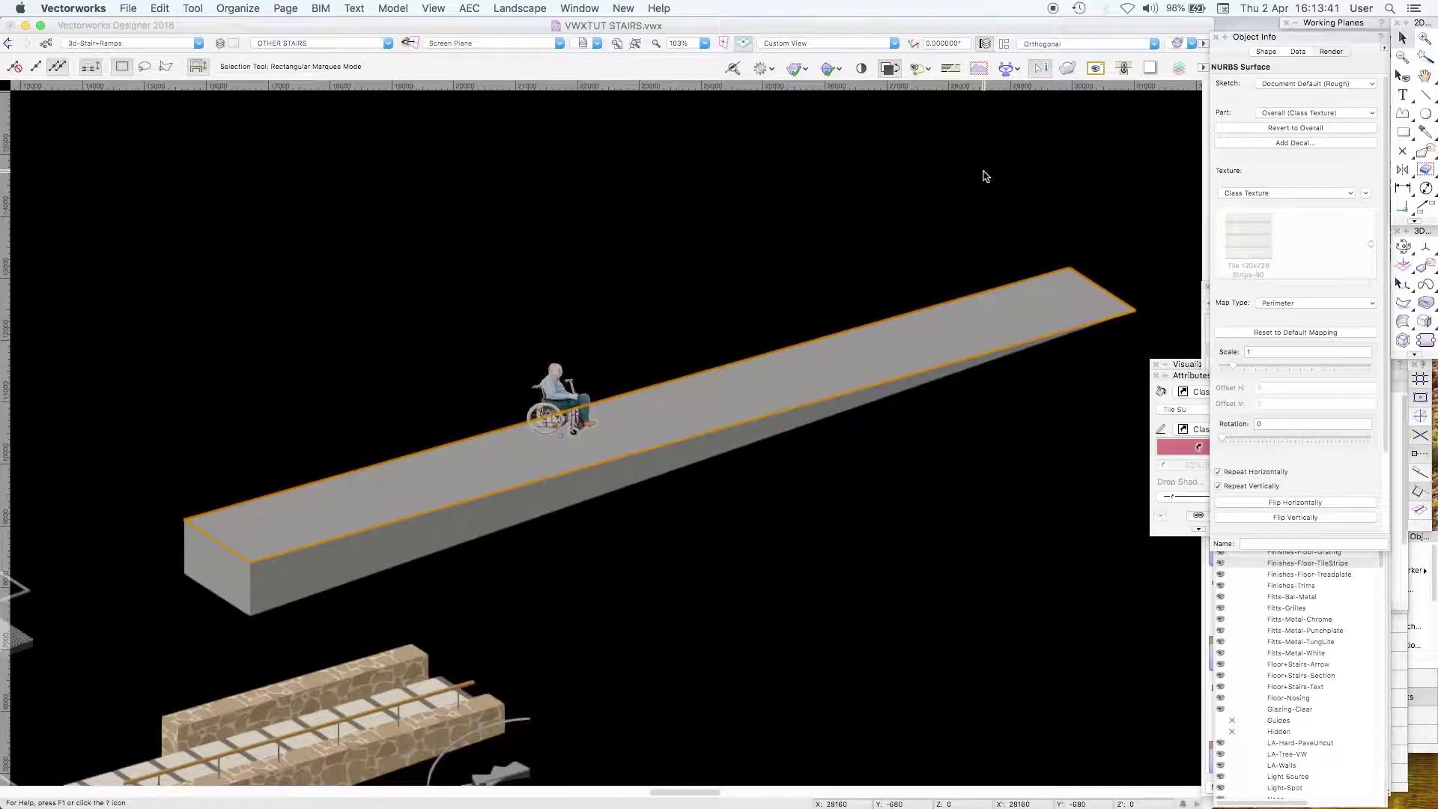
Step: Move the surface 3 up in Z and set its texture Rotation to 90°
key(super+alt+shift+m)
key(Tab)
key(Tab)
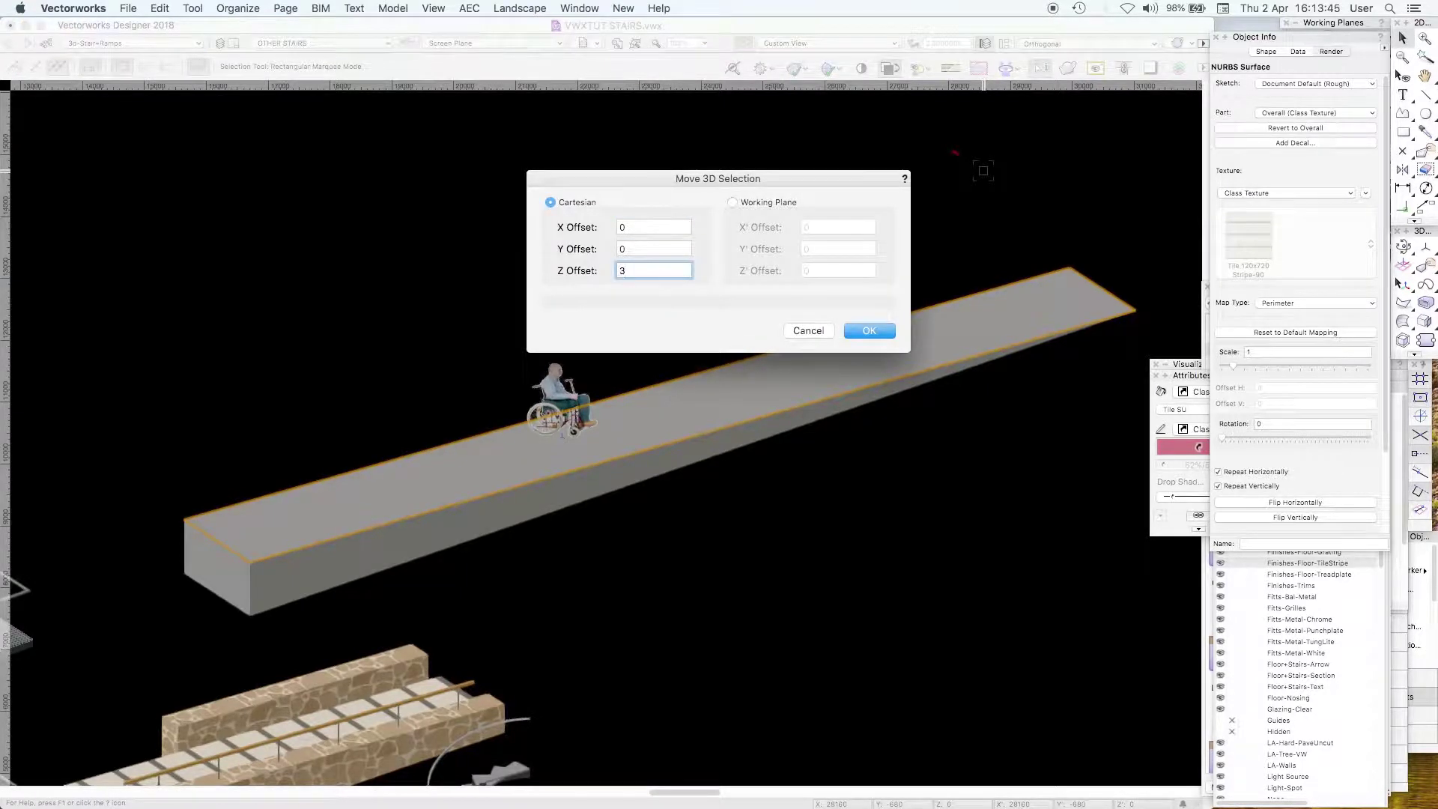
text(3)
key(Return)
click(1271, 428)
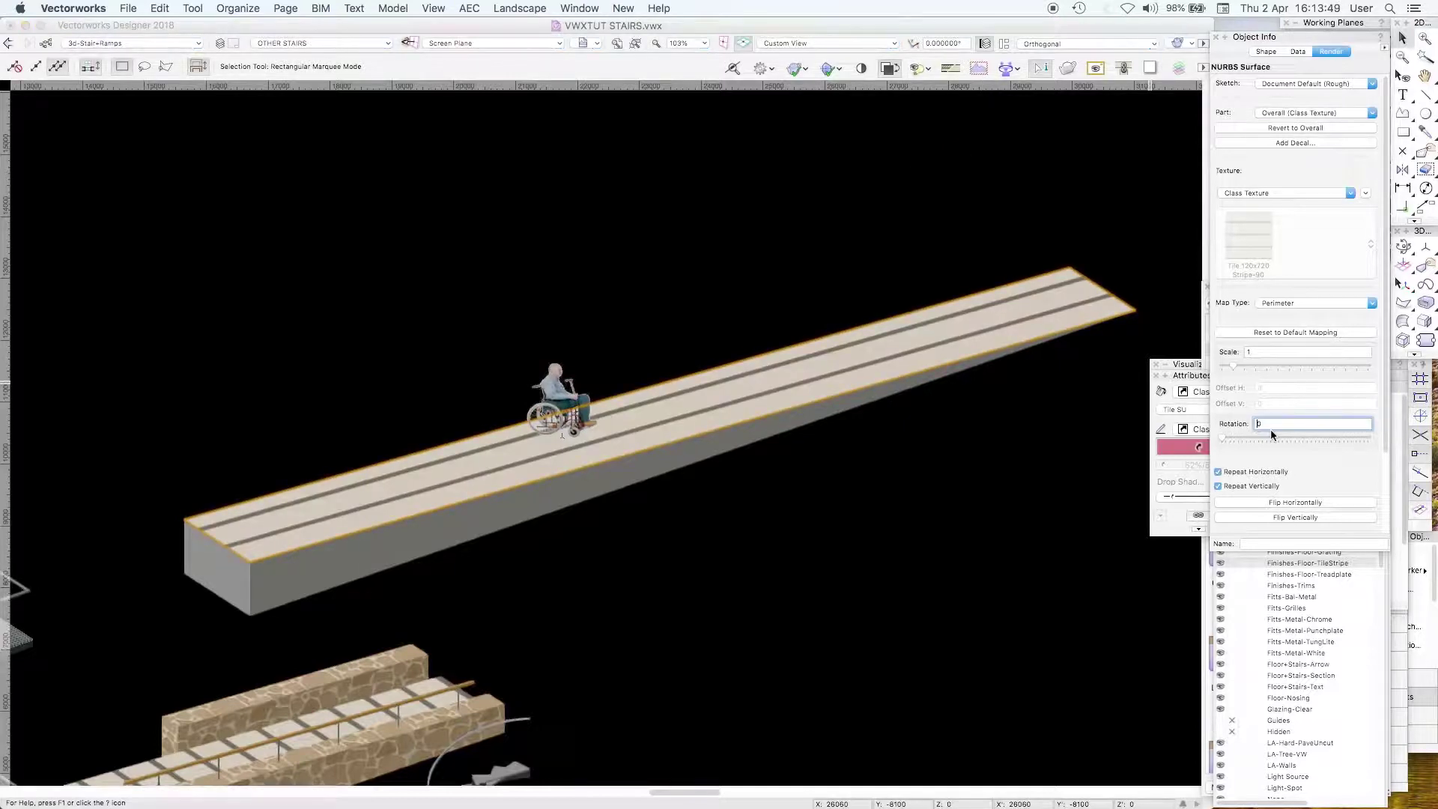
text(90)
key(Return)
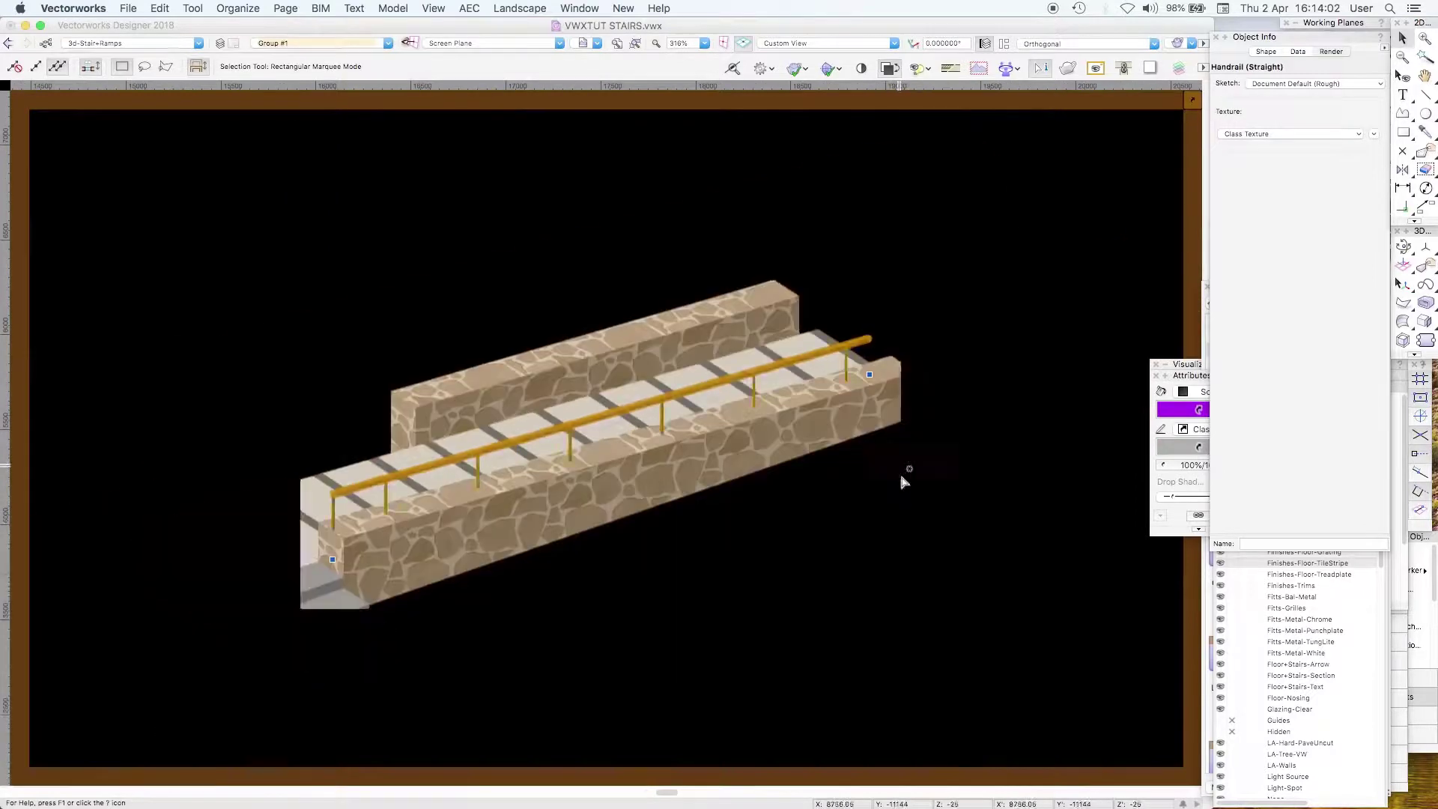
Step: Switch to Front view and check the stair handrail's Shape parameters
key(KP_2)
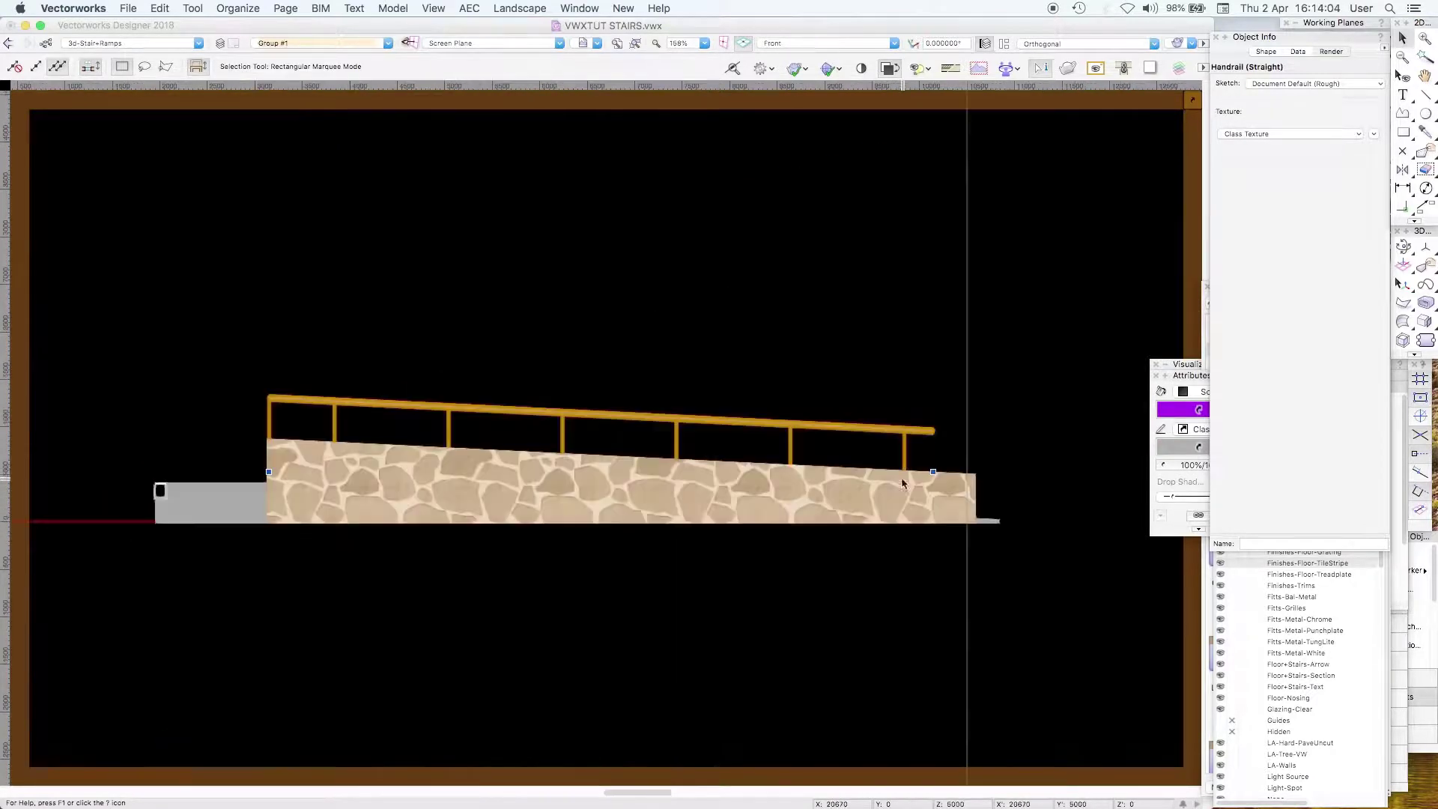
click(871, 425)
click(1266, 52)
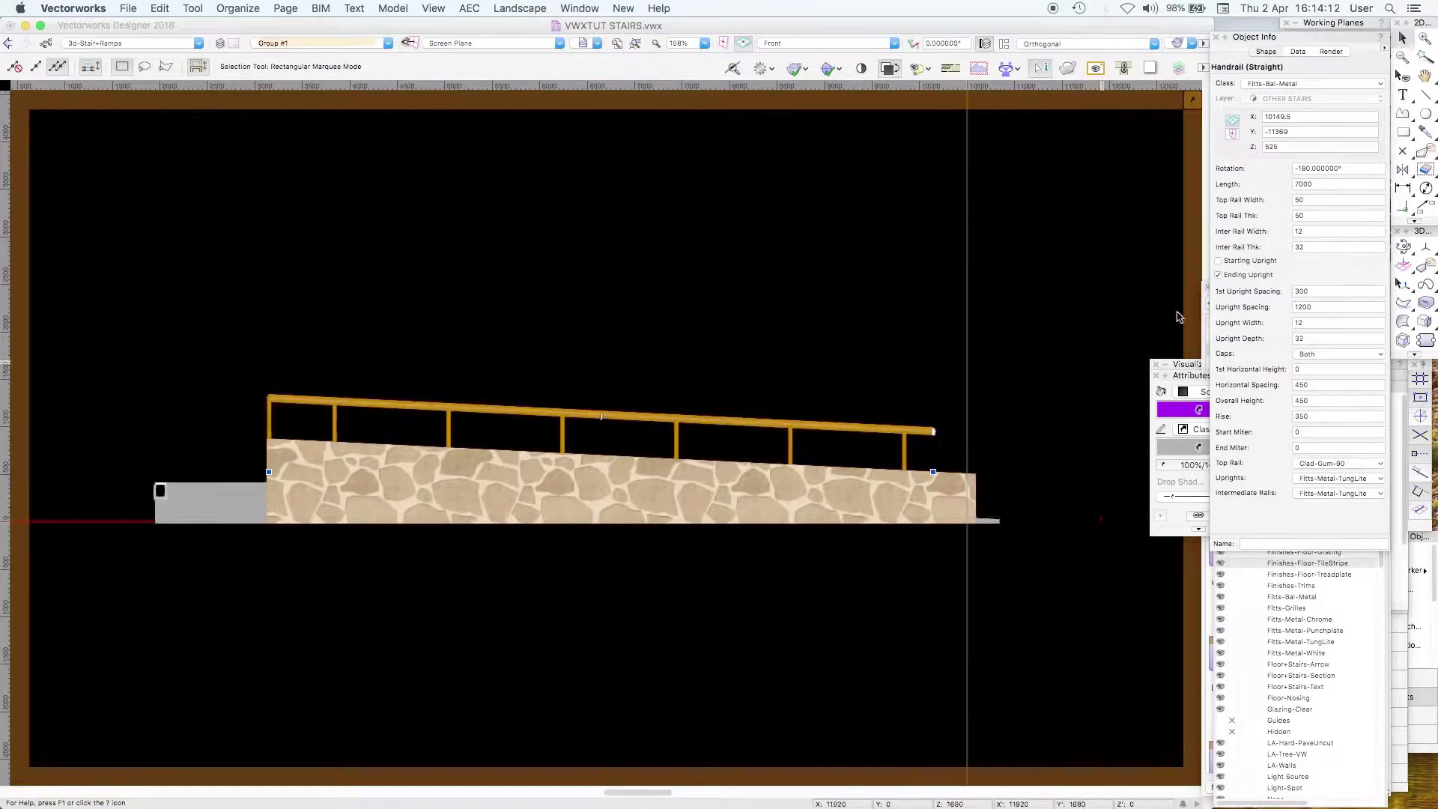
Step: Fly around the stair's left end and zoom in on the threshold drain
shift+middle_drag(1000, 357, 751, 375)
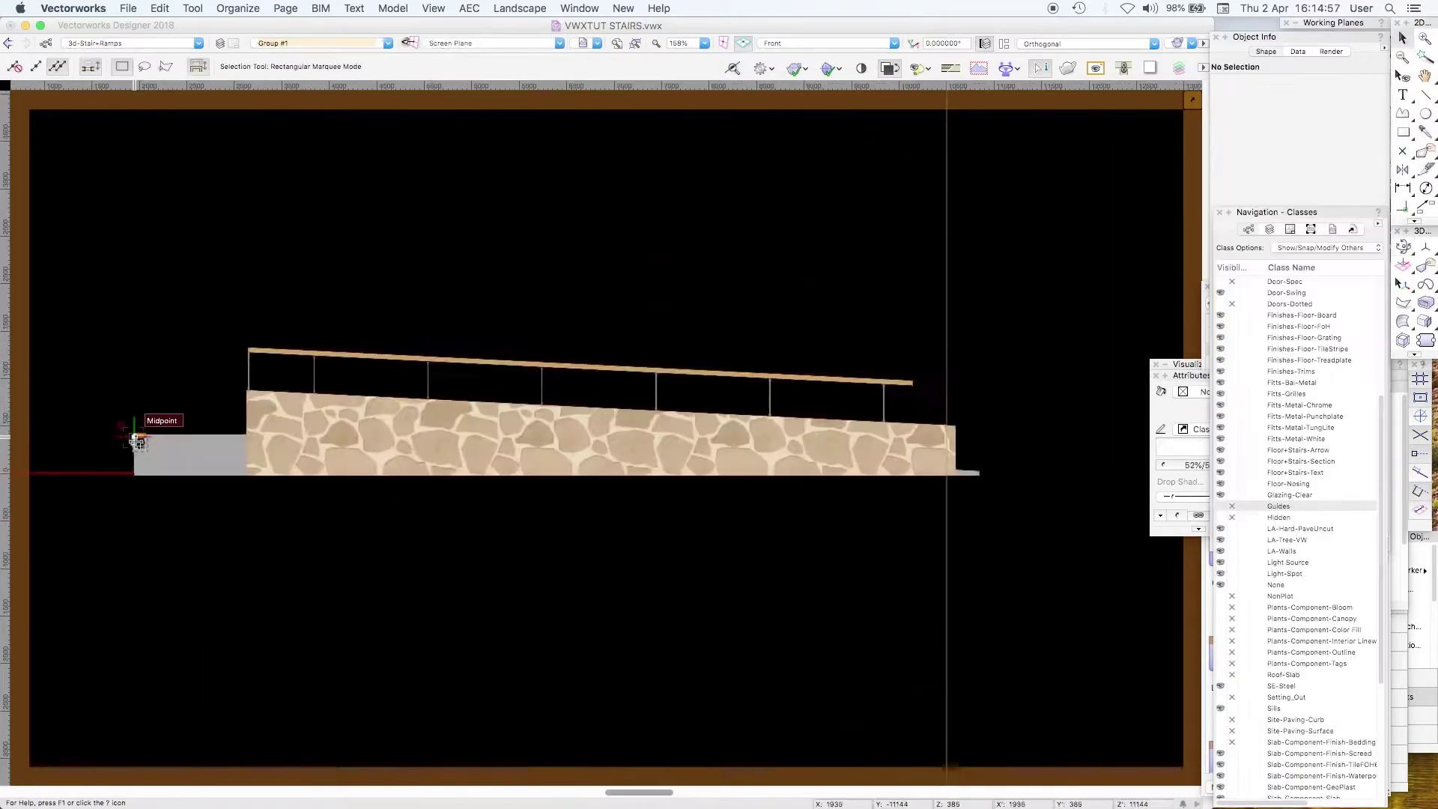
click(137, 442)
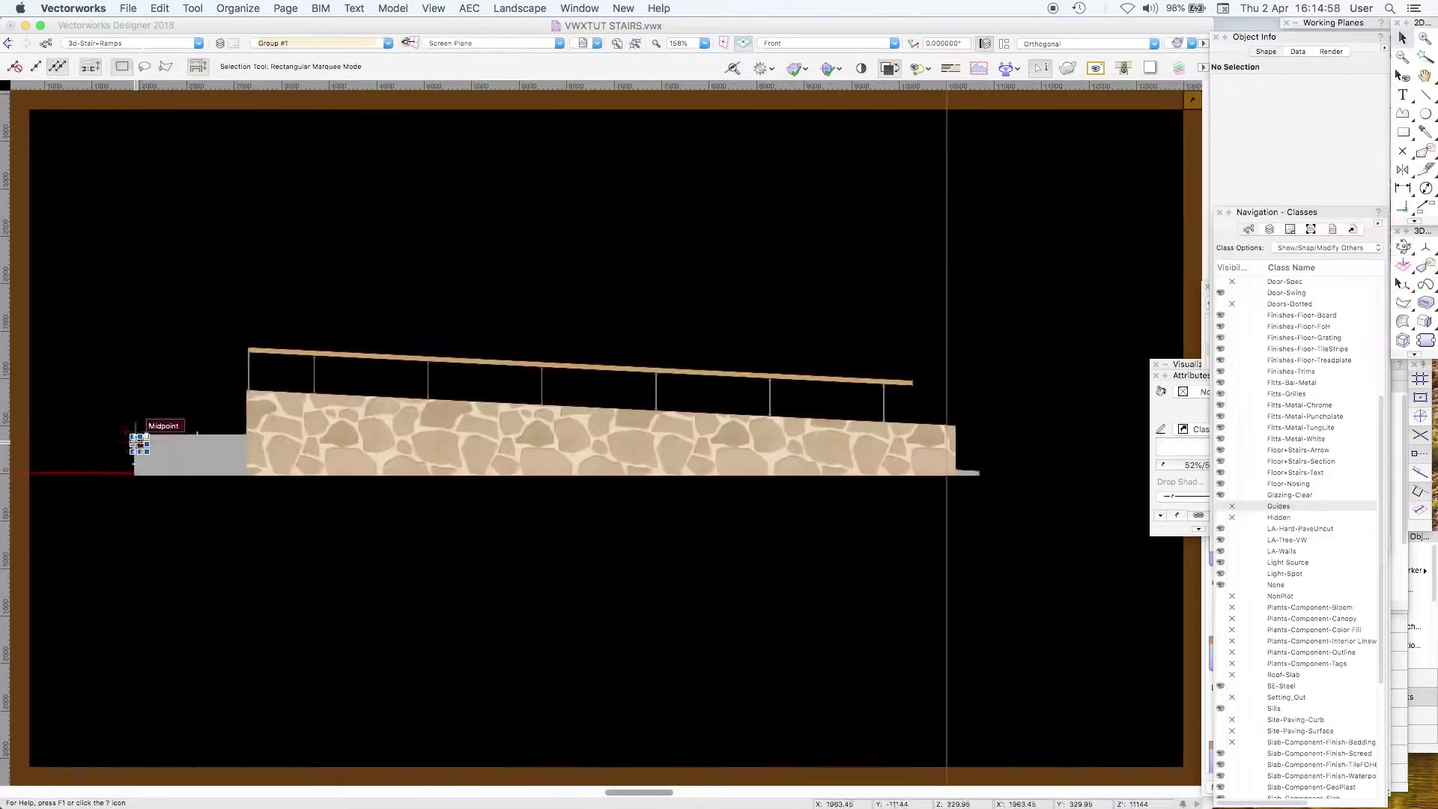
click(1403, 248)
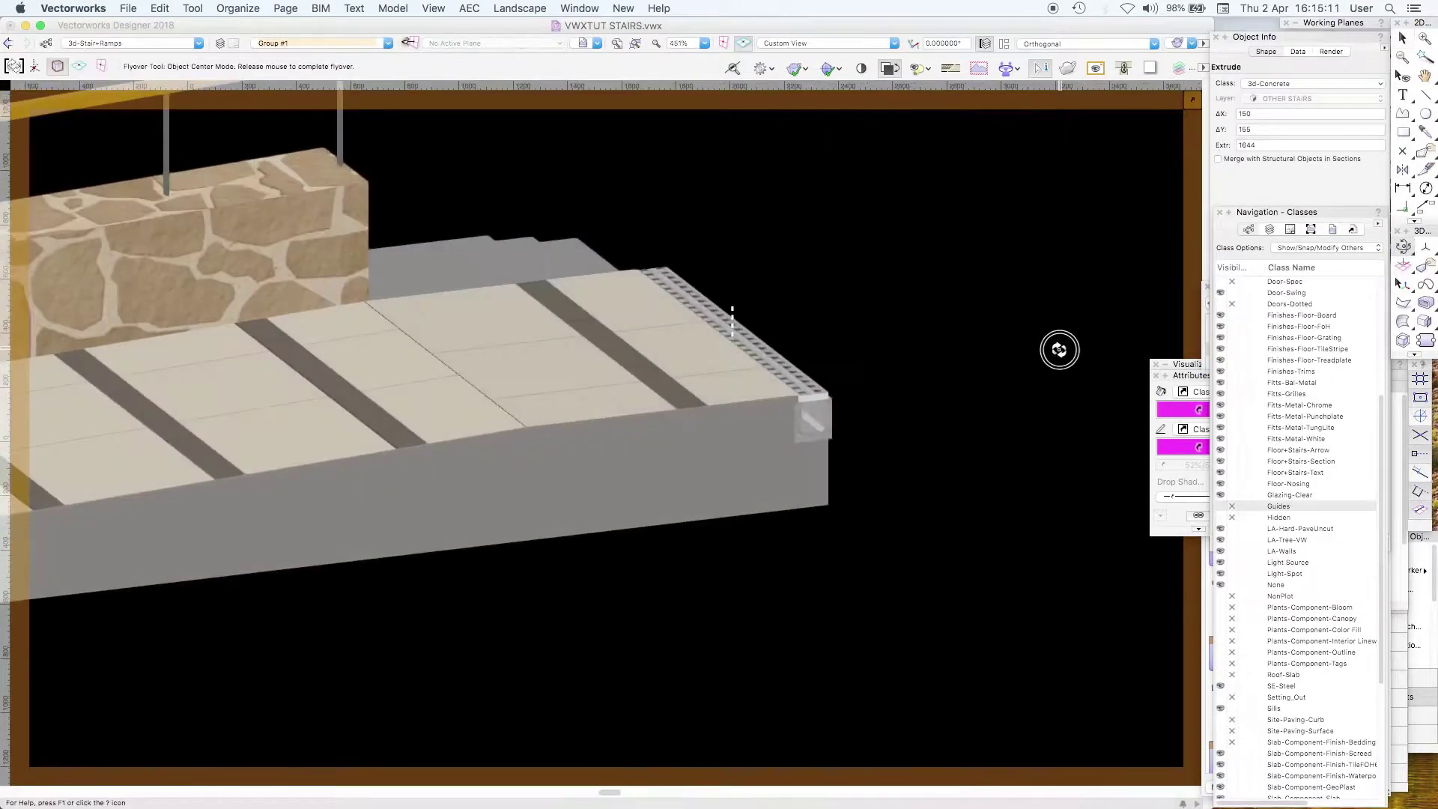
drag(1059, 347, 1056, 366)
click(1425, 38)
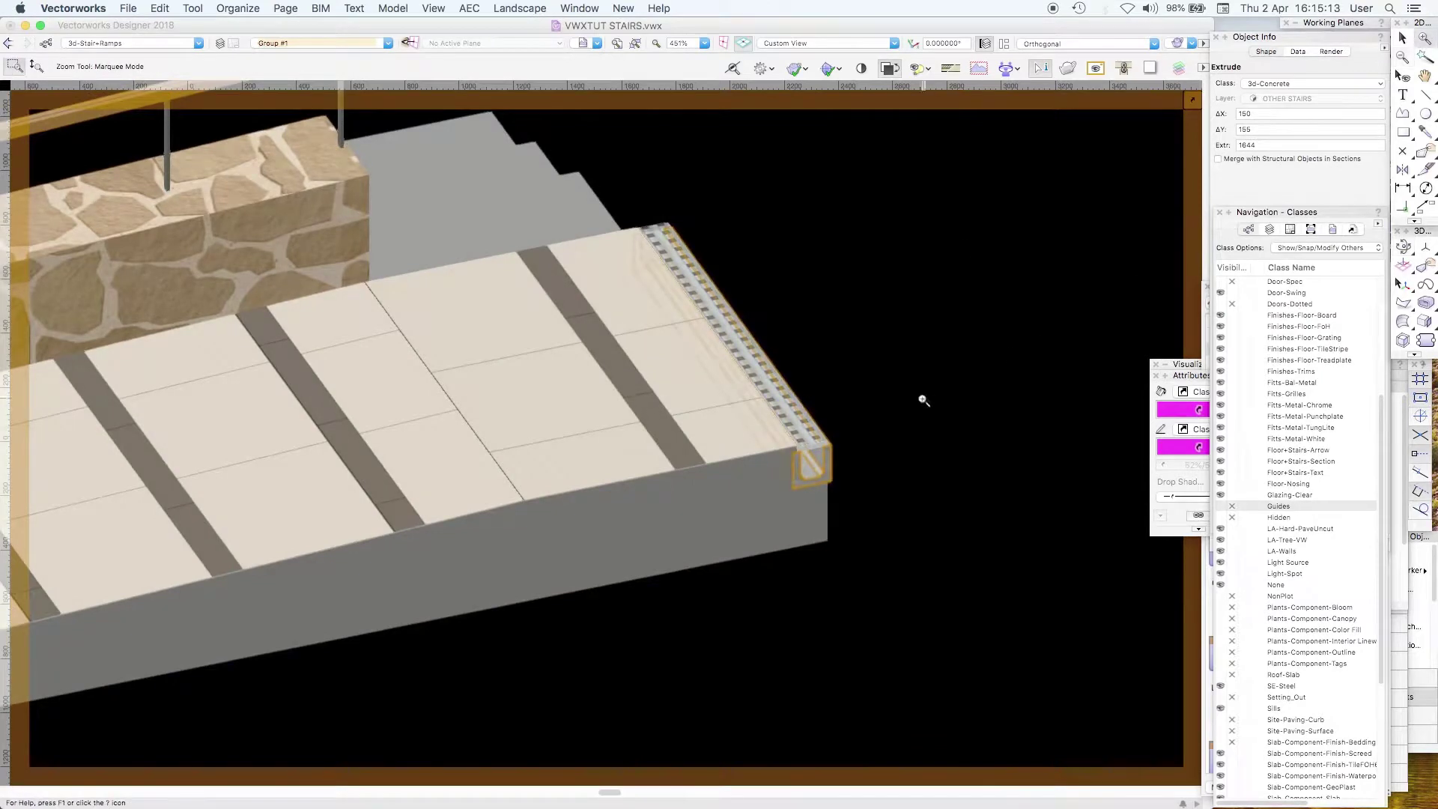